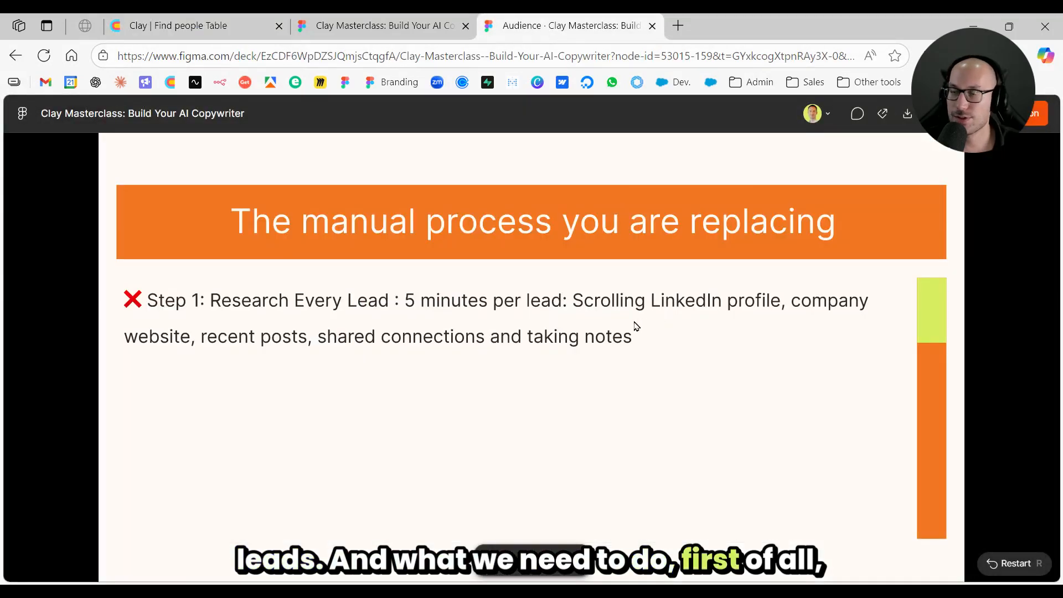
# - Switch to the Find people table in Clay and check the source record details of the lead in row 4
pyautogui.click(193, 26)
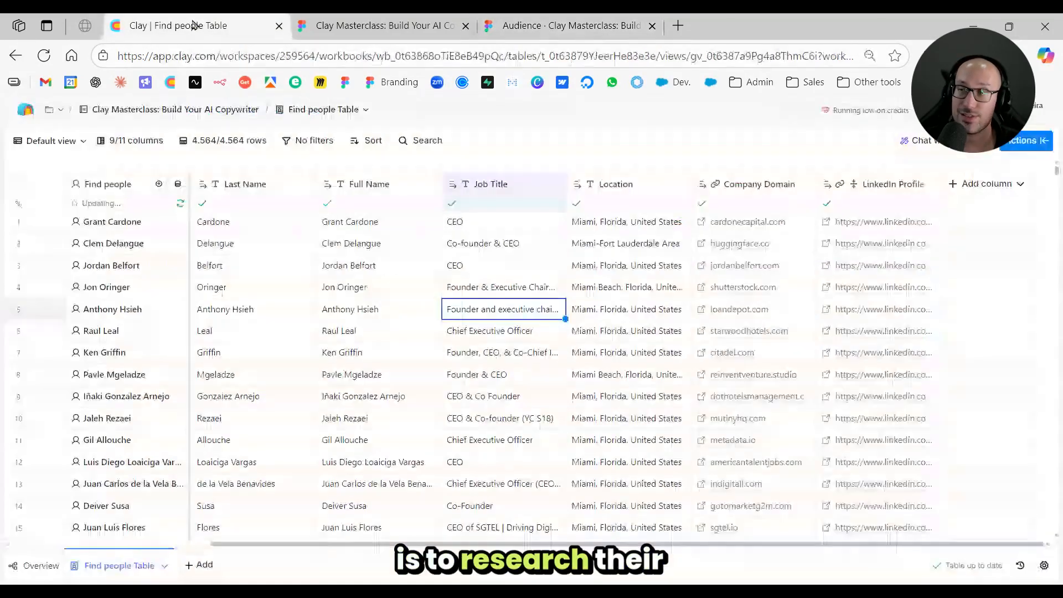
pyautogui.click(533, 382)
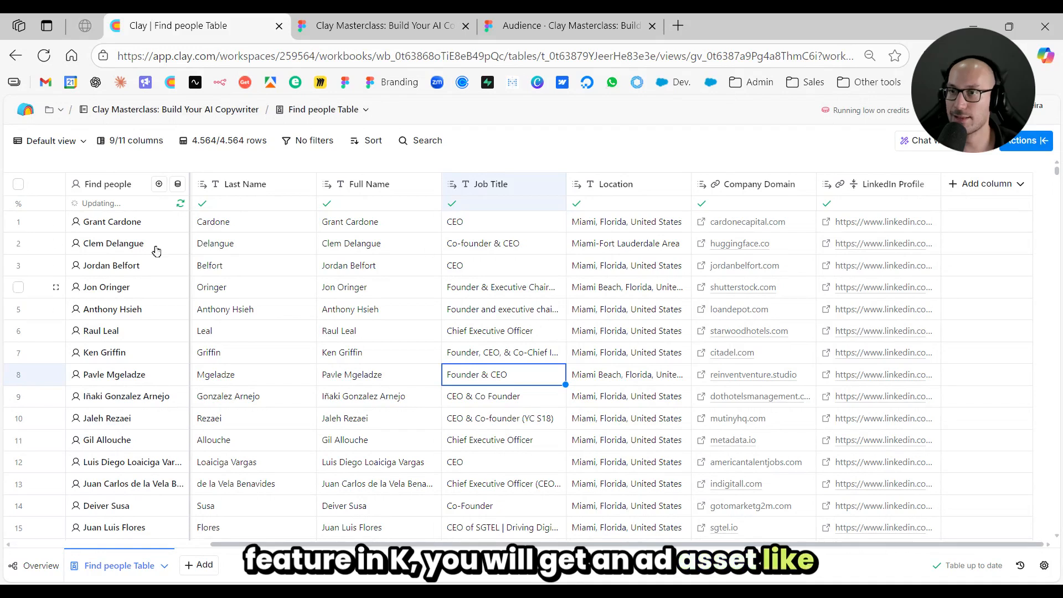
pyautogui.click(135, 288)
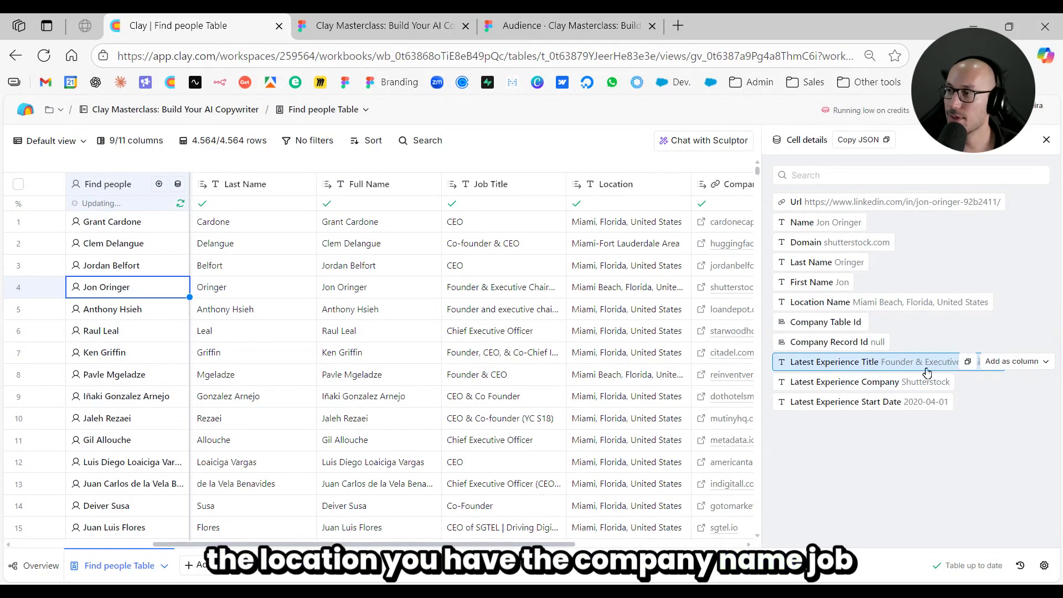
pyautogui.click(1046, 141)
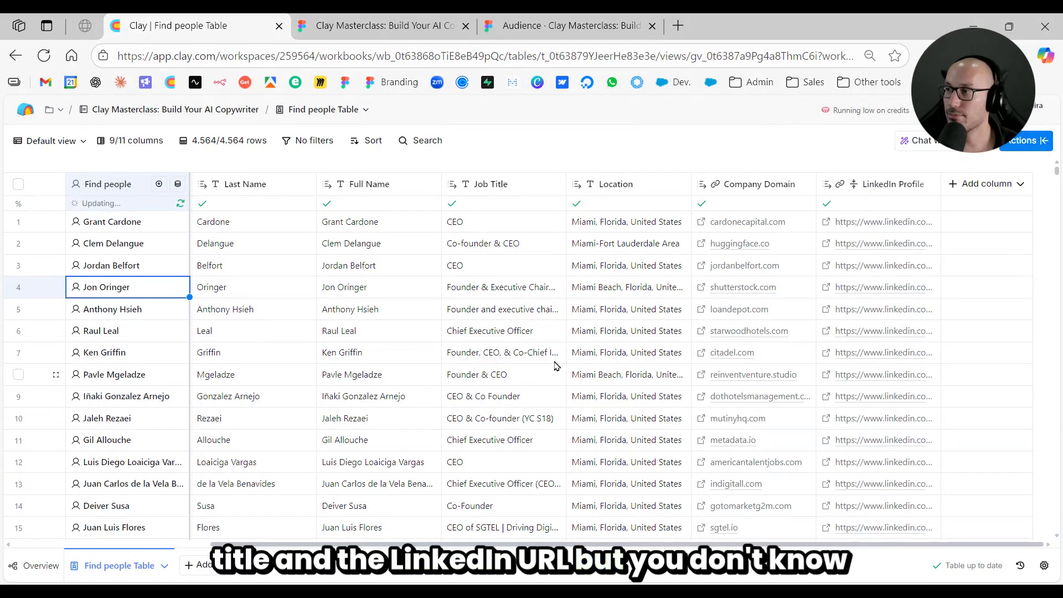
# - Examine the job titles, locations and company domains of the leads in the table
pyautogui.click(493, 290)
pyautogui.click(605, 288)
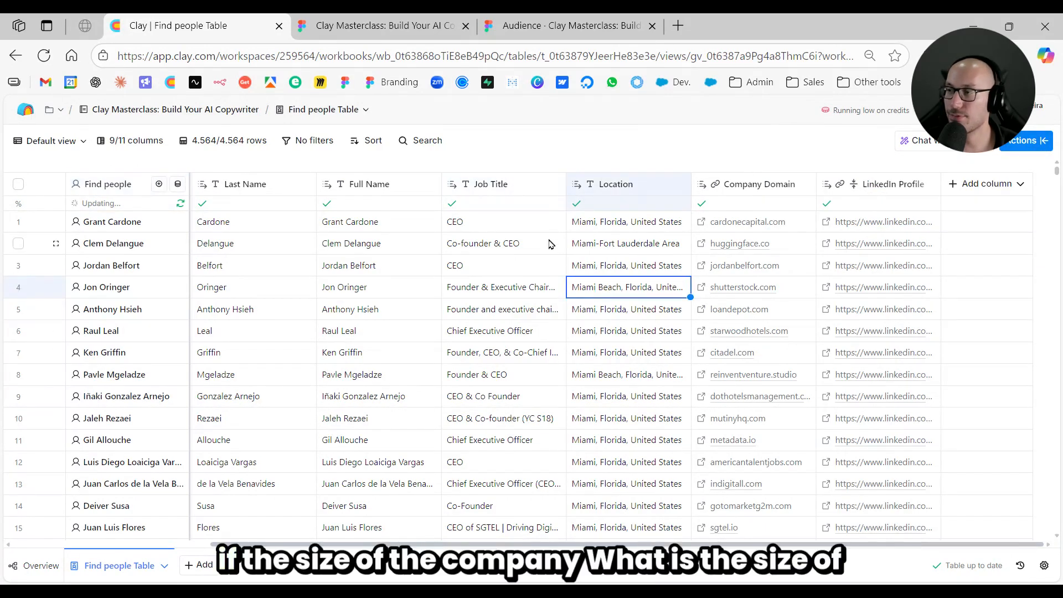
pyautogui.click(606, 248)
pyautogui.click(536, 315)
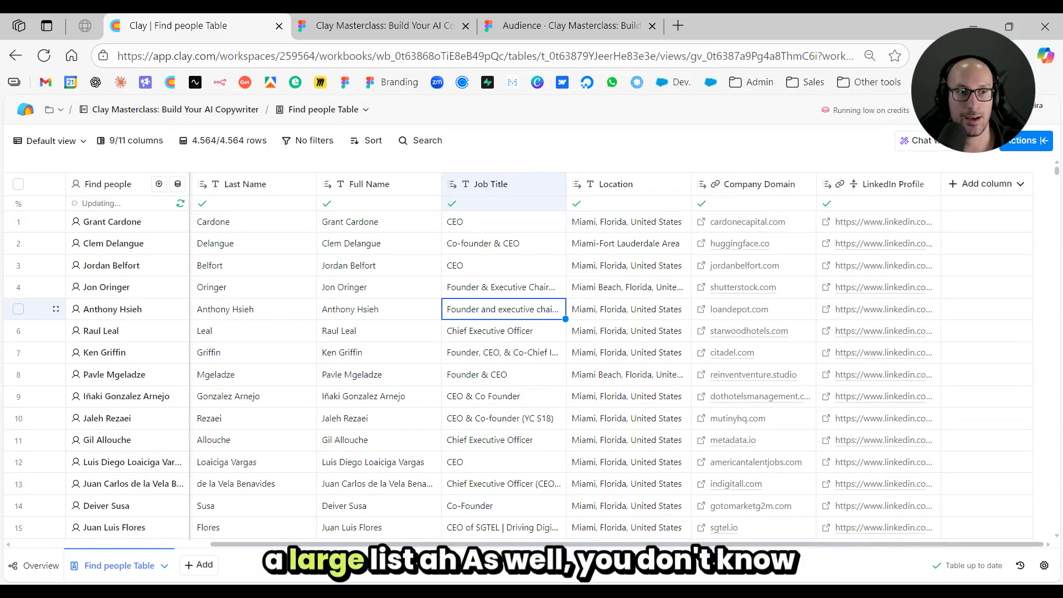
pyautogui.click(639, 289)
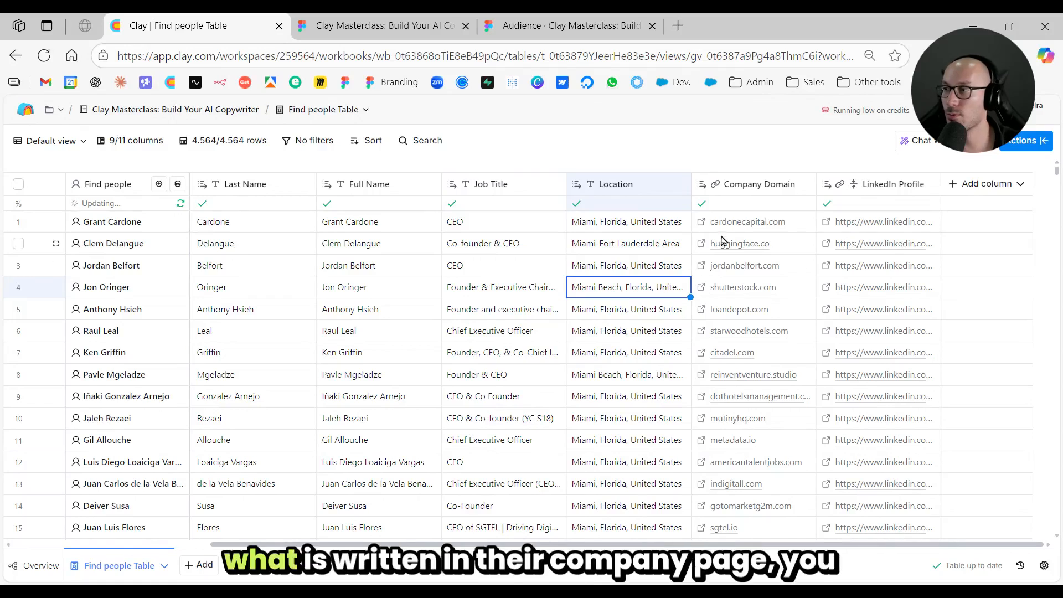
pyautogui.click(729, 267)
pyautogui.scroll(-5, 739, 318)
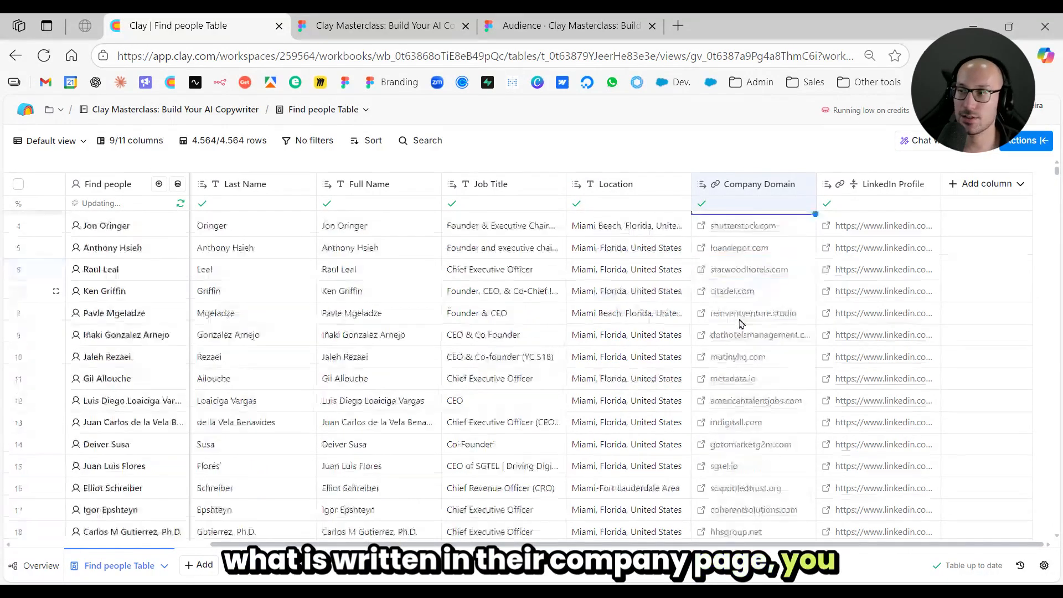
pyautogui.click(652, 353)
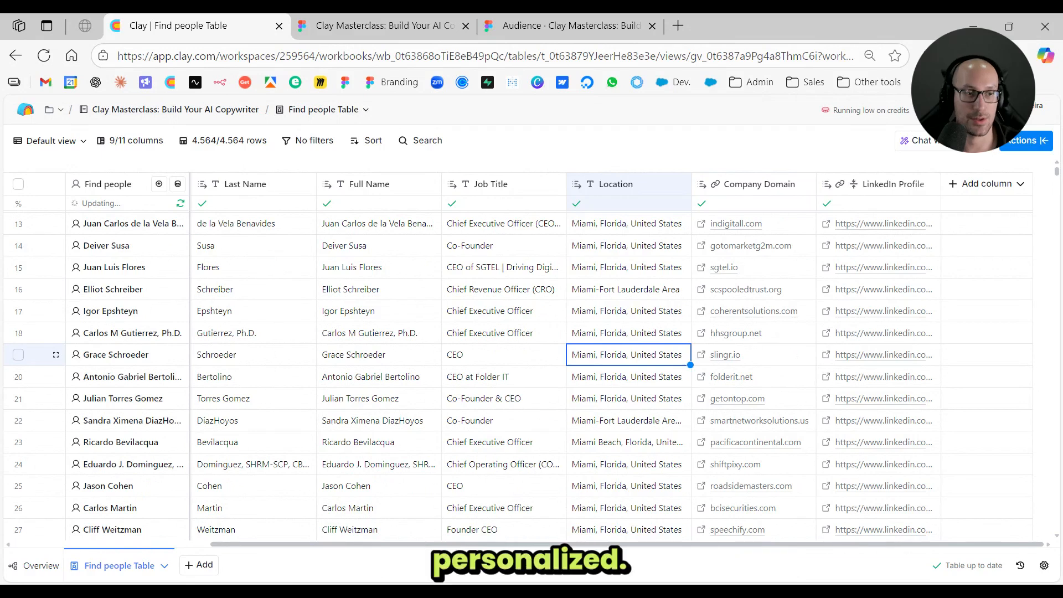
pyautogui.scroll(5, 648, 287)
pyautogui.click(650, 292)
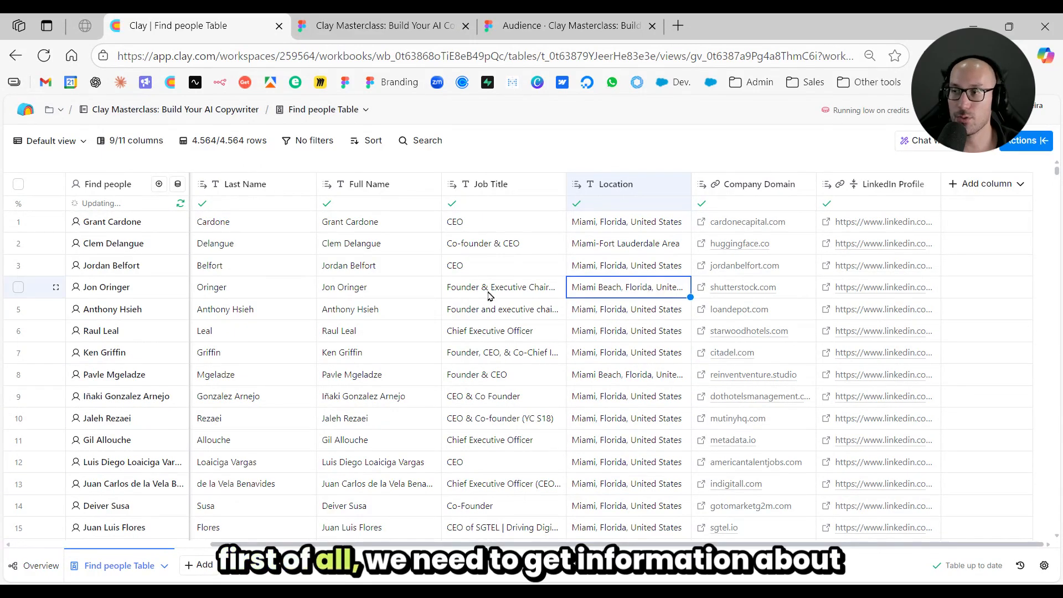
pyautogui.click(621, 268)
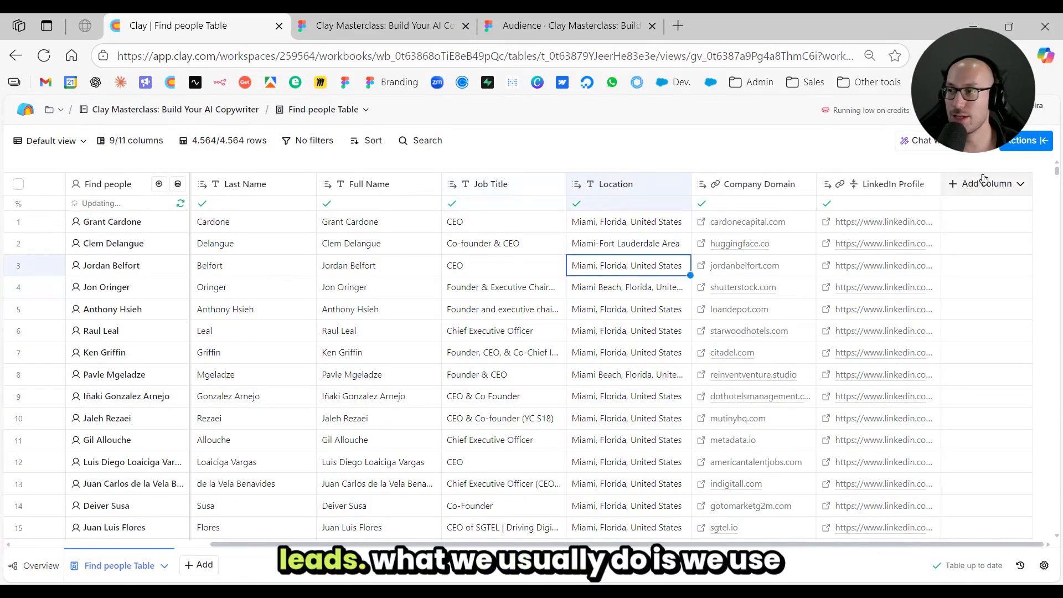
# - Search the table actions for prospeo and choose the Find Work Email and Enrich Person from LinkedIn URL enrichment
pyautogui.click(1031, 142)
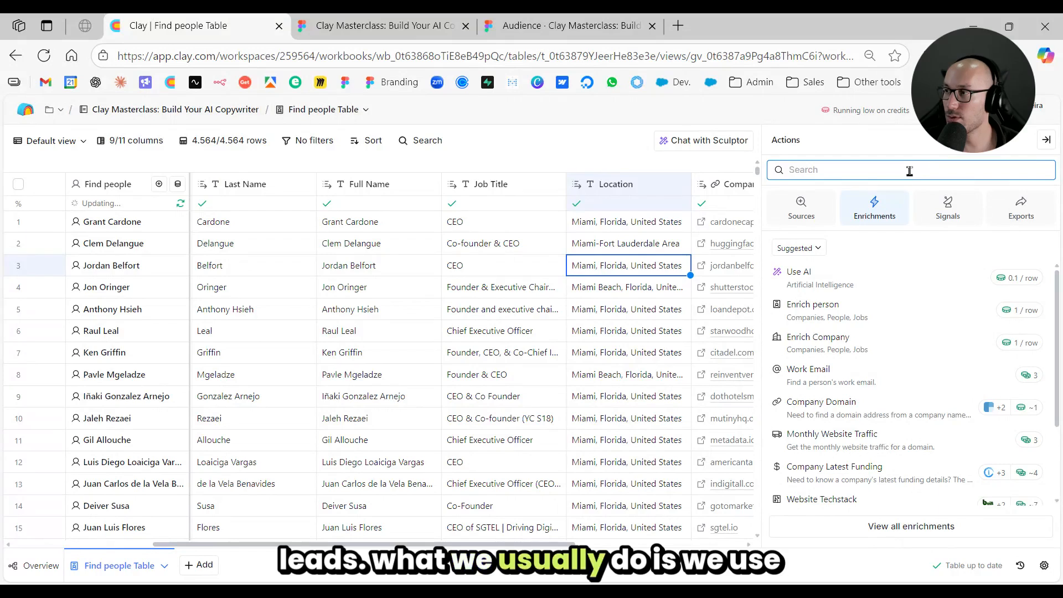
pyautogui.write('prospe')
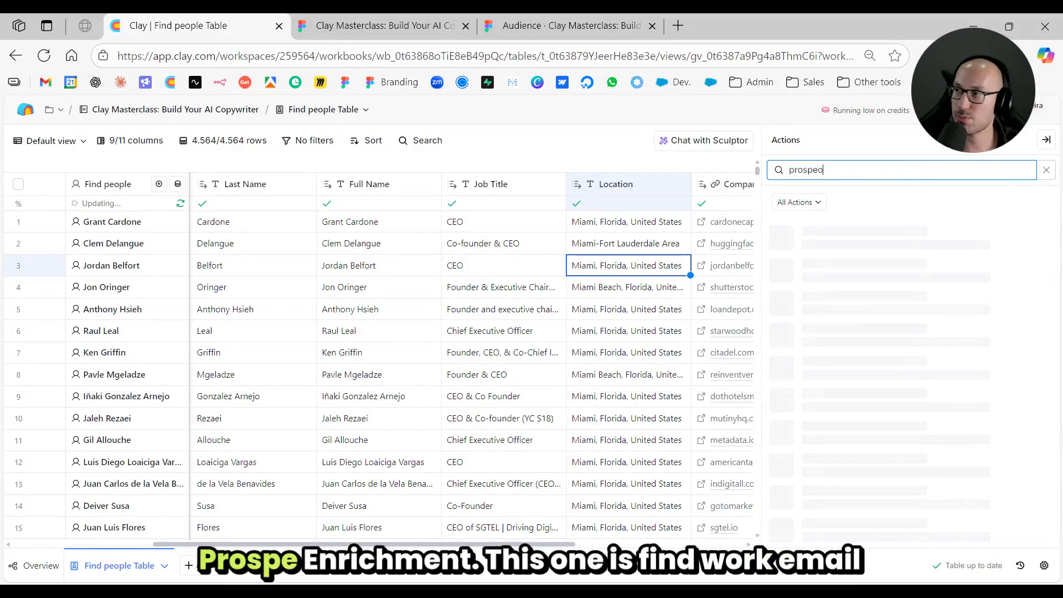
pyautogui.write('o')
pyautogui.moveTo(874, 344)
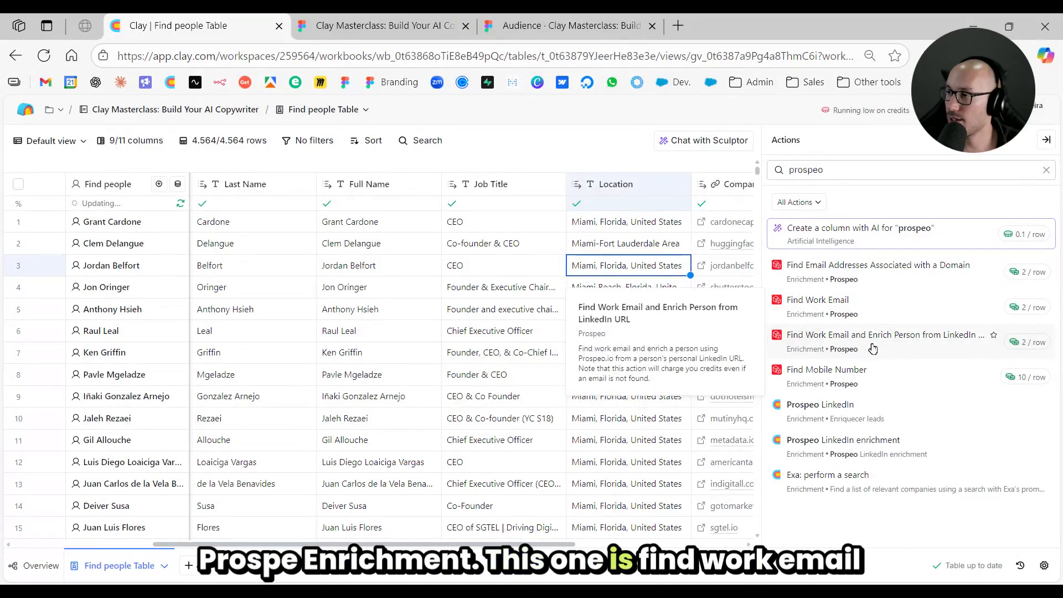
pyautogui.click(904, 348)
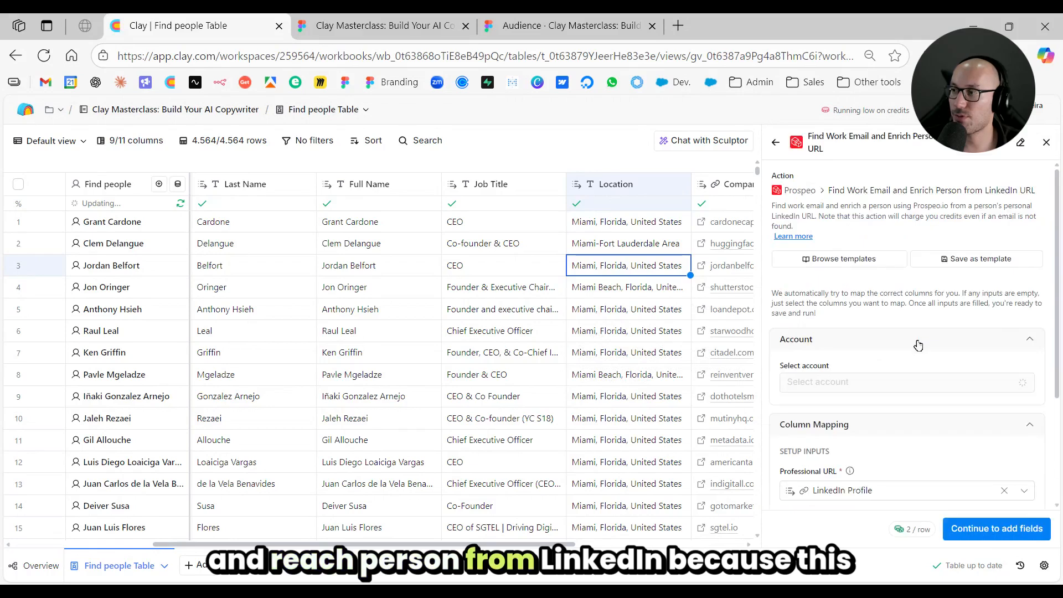
# - Save the Prospeo enrichment with LinkedIn Profile as the professional URL and no extra data columns, running it on 10 rows
pyautogui.hscroll(3, 665, 336)
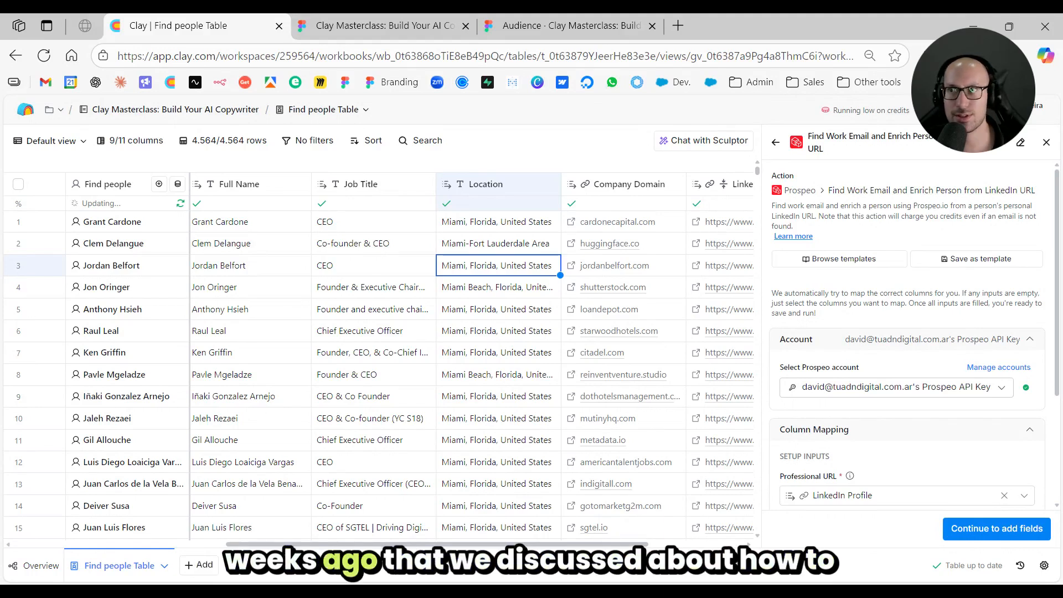
pyautogui.scroll(-3, 958, 304)
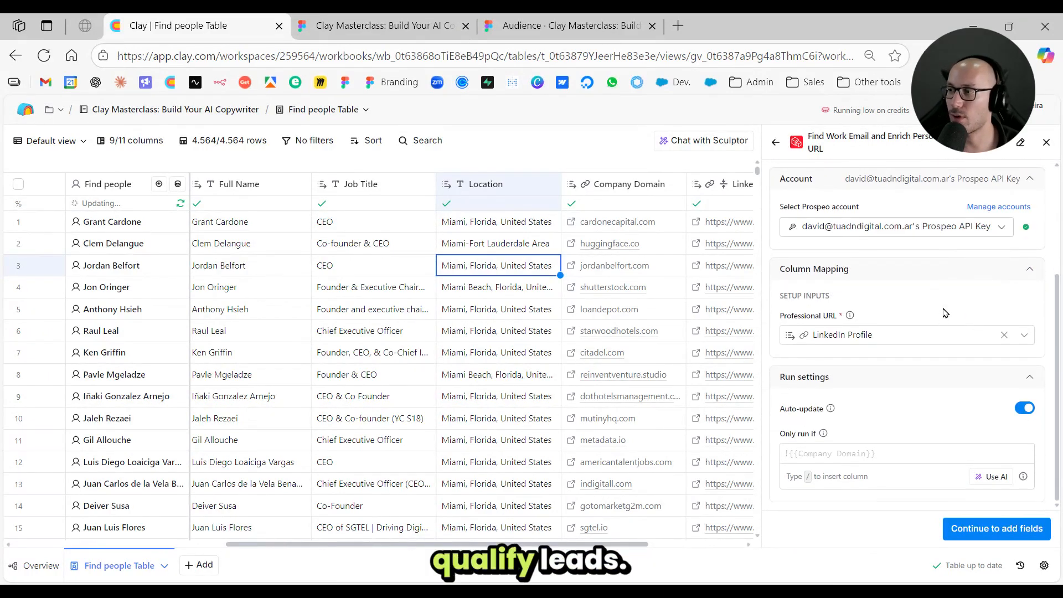
pyautogui.scroll(3, 950, 316)
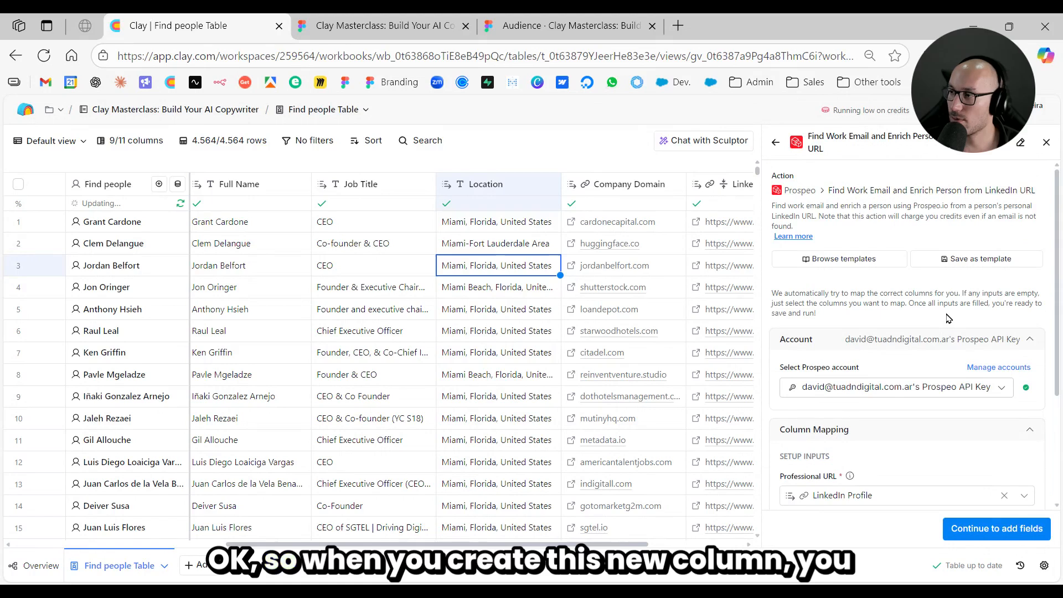
pyautogui.hscroll(3, 614, 311)
pyautogui.scroll(-2, 941, 321)
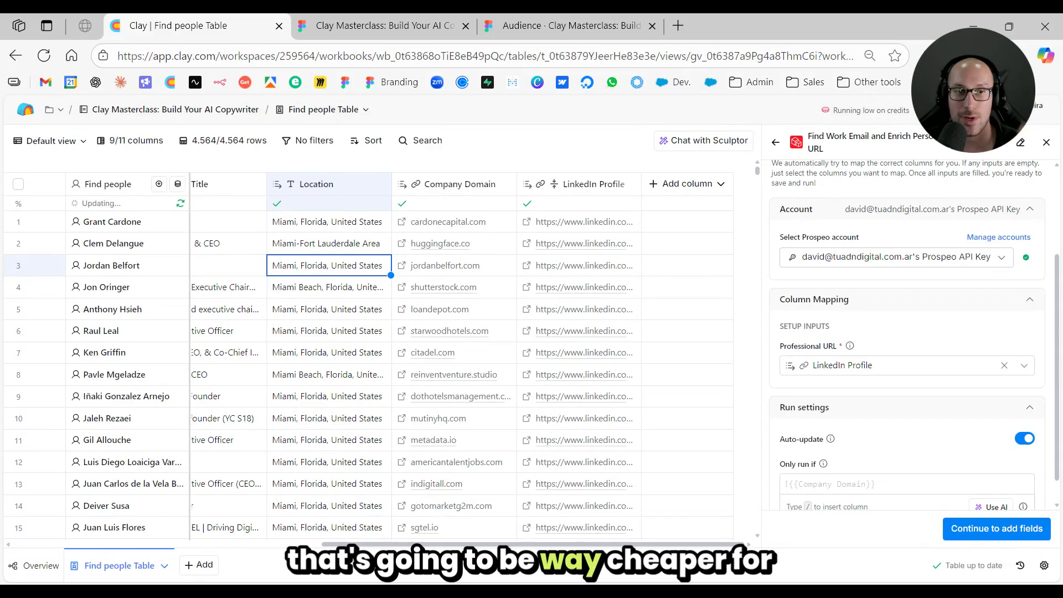
pyautogui.scroll(-1, 947, 315)
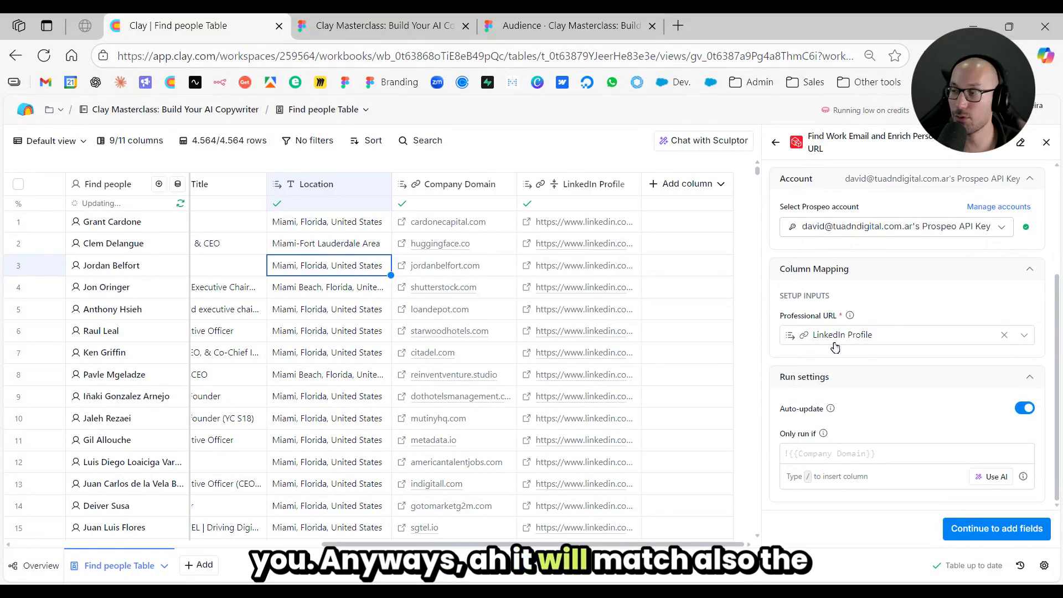
pyautogui.click(1028, 529)
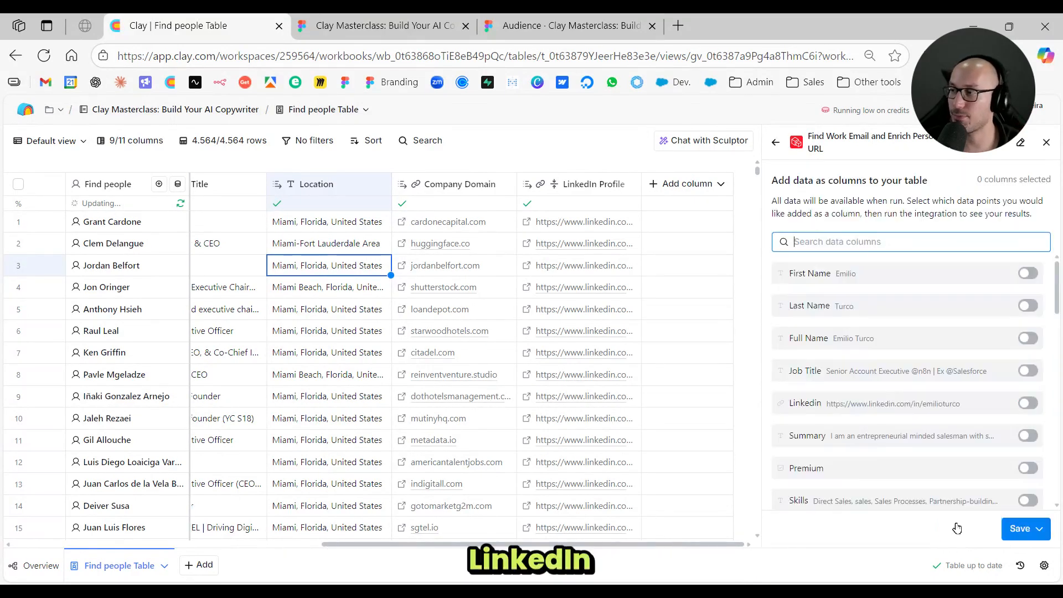
pyautogui.click(1032, 531)
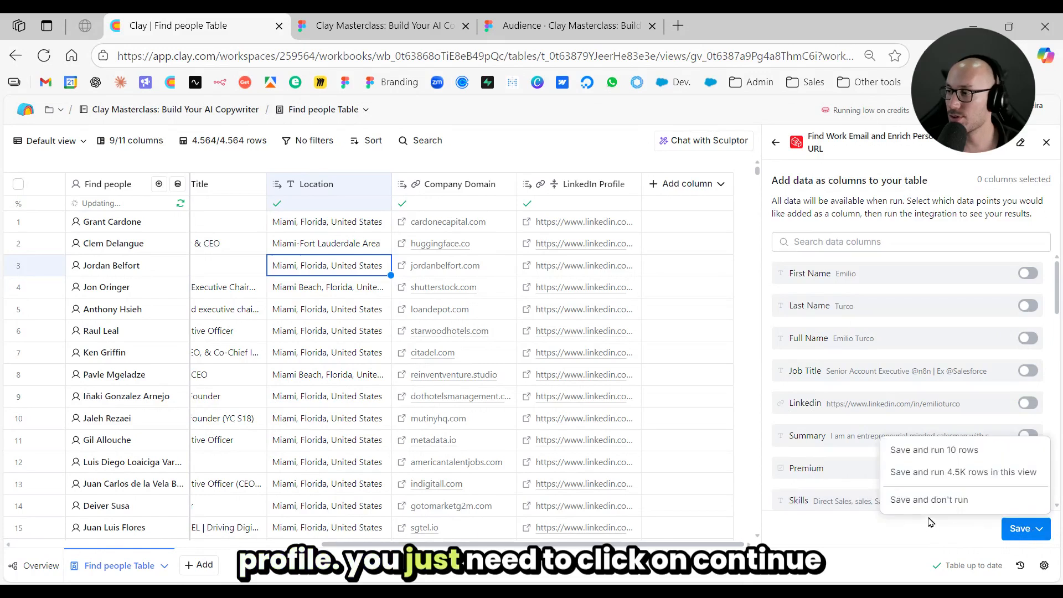
pyautogui.click(1013, 451)
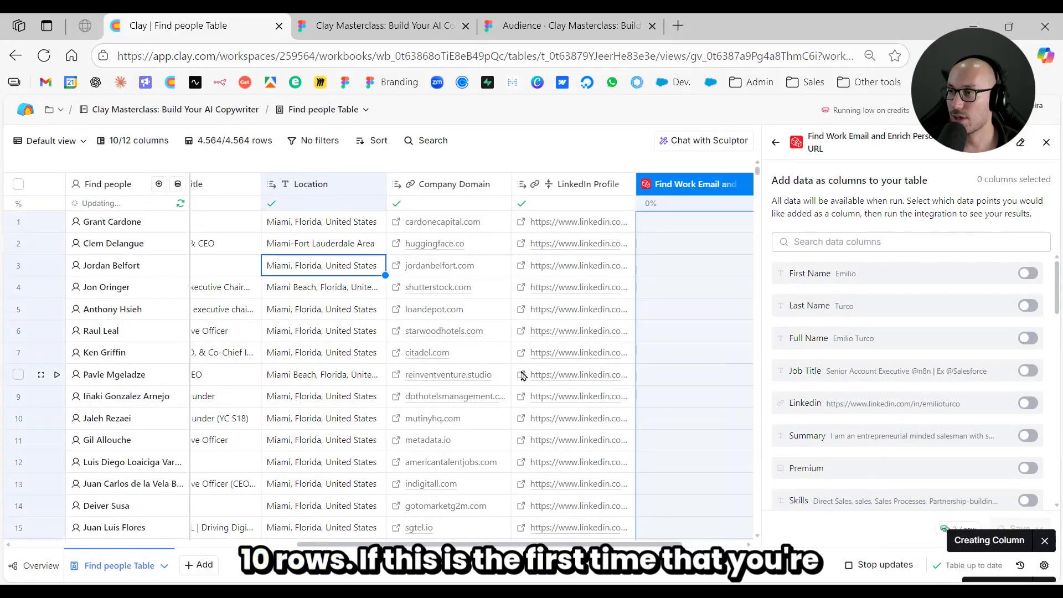
# - Compare the basic columns with the new enrichment column and review the Prospeo data returned for the lead in row 4
pyautogui.click(730, 336)
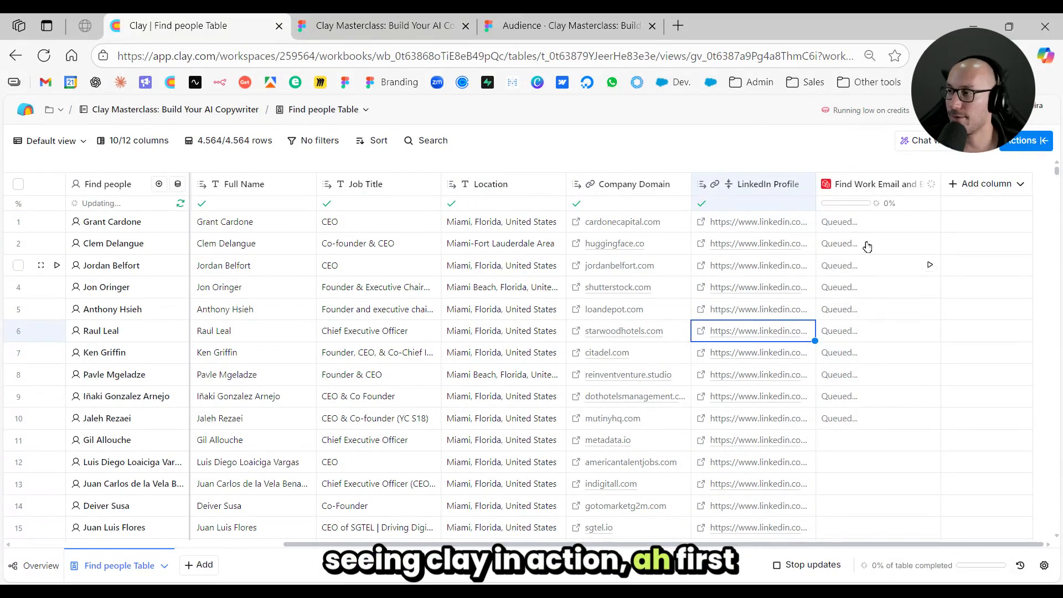
pyautogui.hscroll(-5, 775, 233)
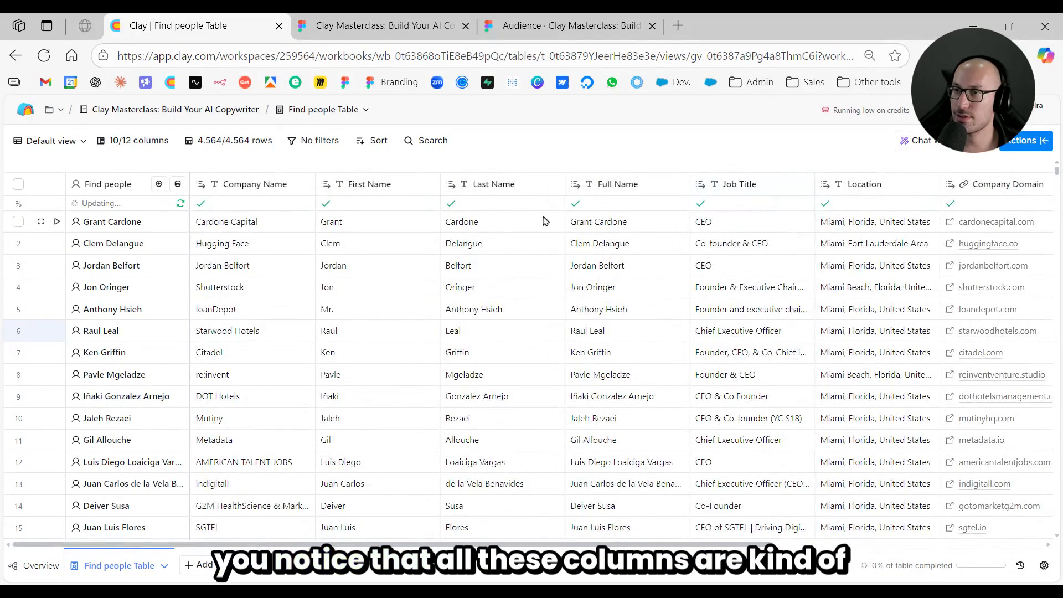
pyautogui.hscroll(5, 696, 255)
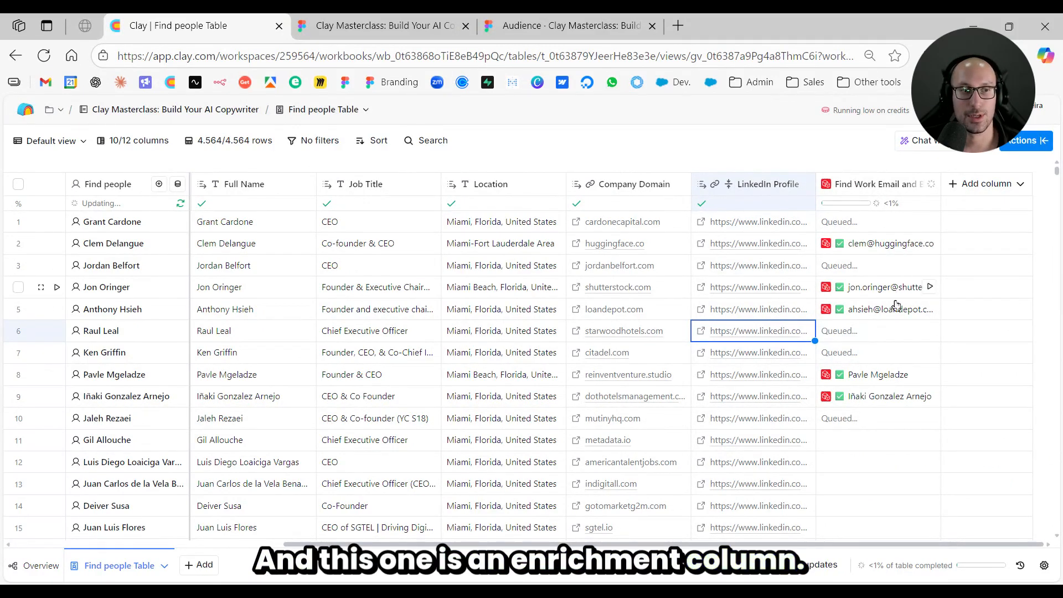
pyautogui.click(889, 296)
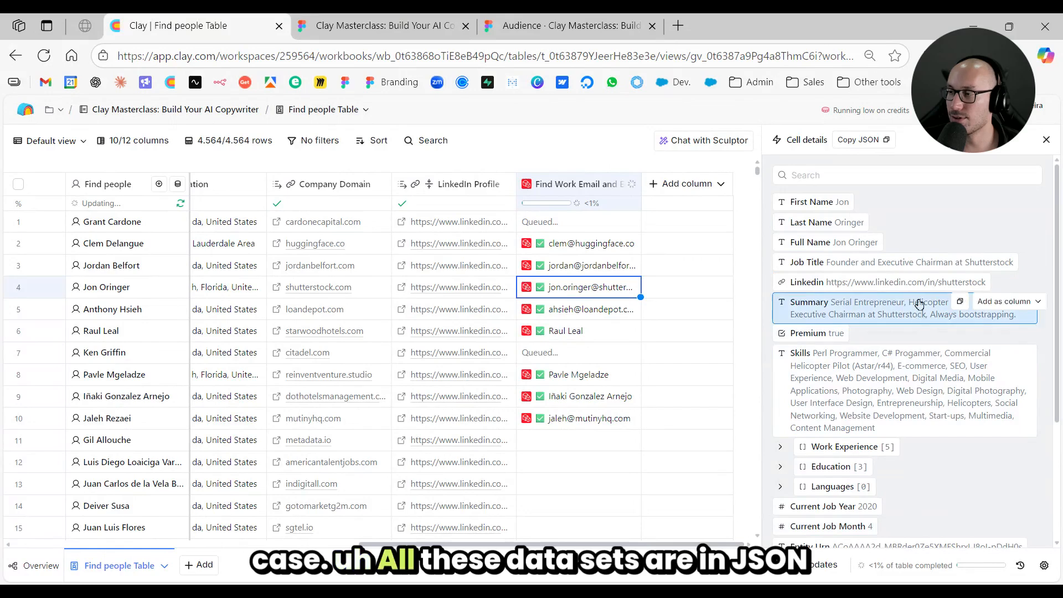
pyautogui.scroll(-5, 952, 371)
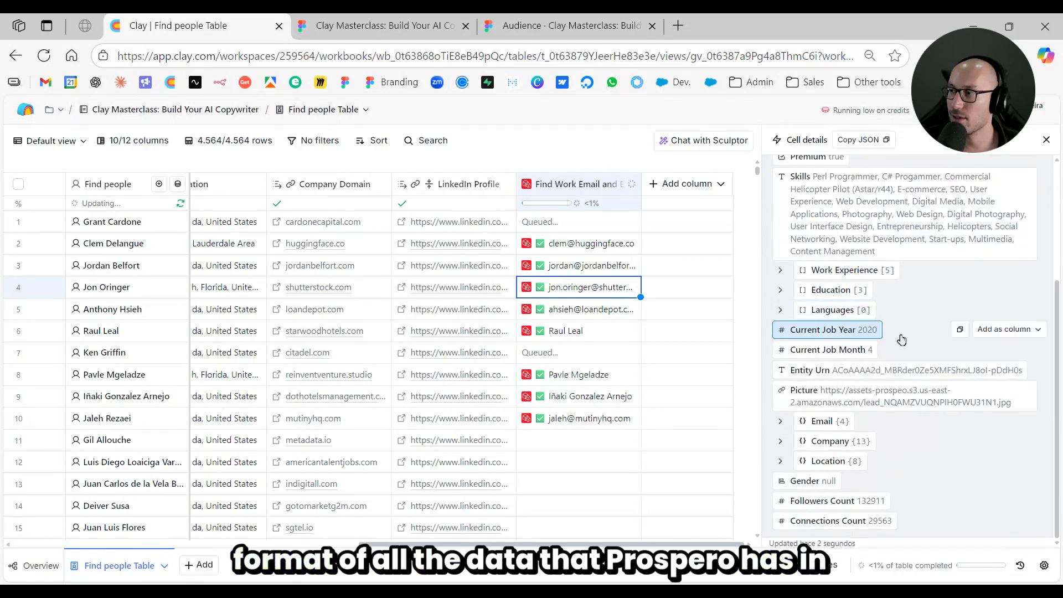
pyautogui.scroll(5, 900, 359)
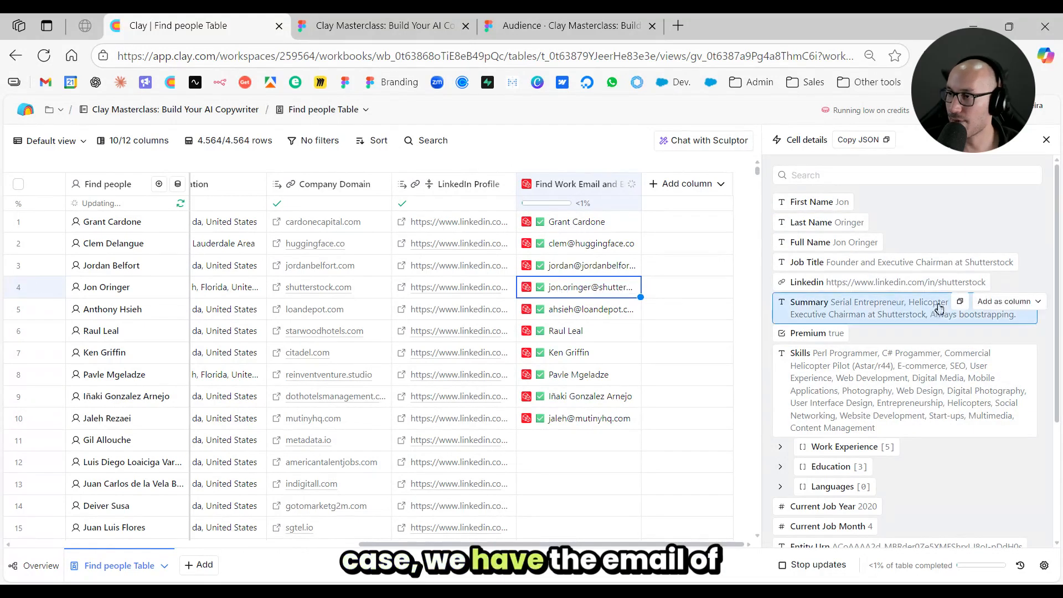
# - Expand the lead's Work Experience data and its first two entries to inspect the job history
pyautogui.scroll(-2, 940, 307)
pyautogui.click(889, 316)
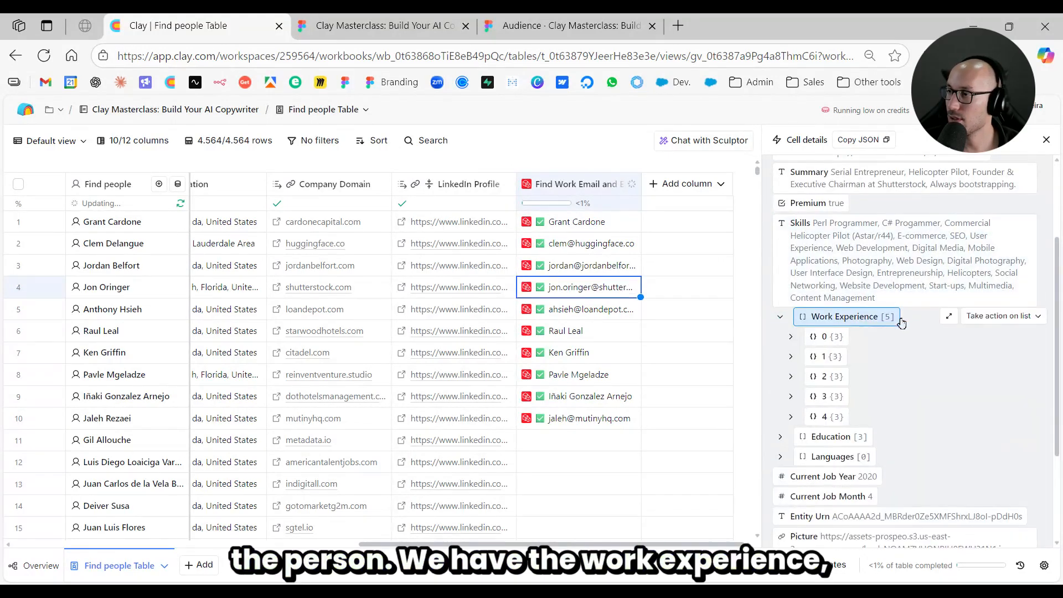
pyautogui.click(849, 338)
pyautogui.click(869, 416)
pyautogui.scroll(-4, 927, 371)
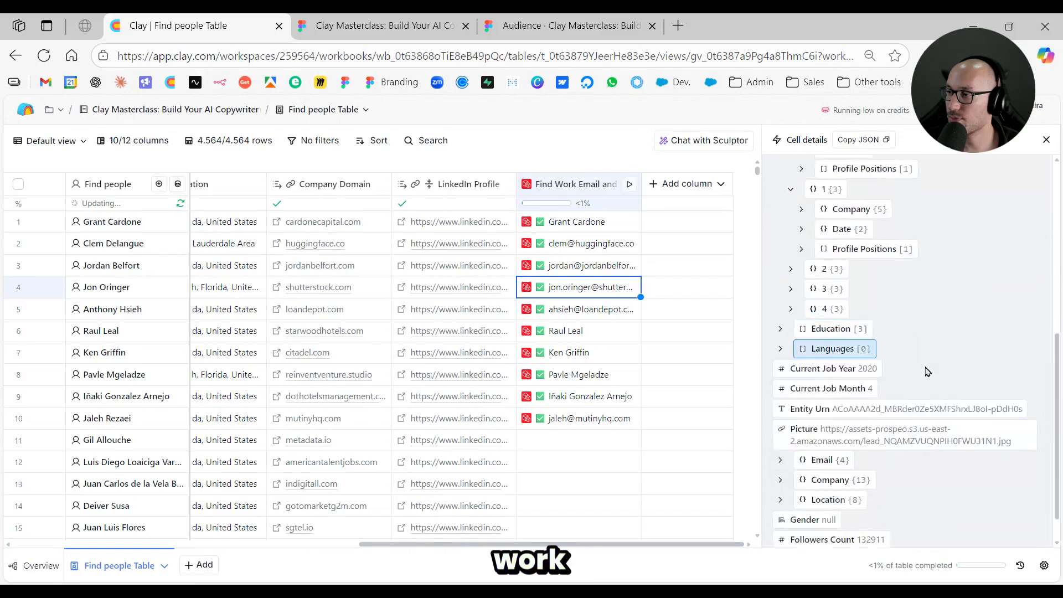
pyautogui.scroll(-1, 927, 371)
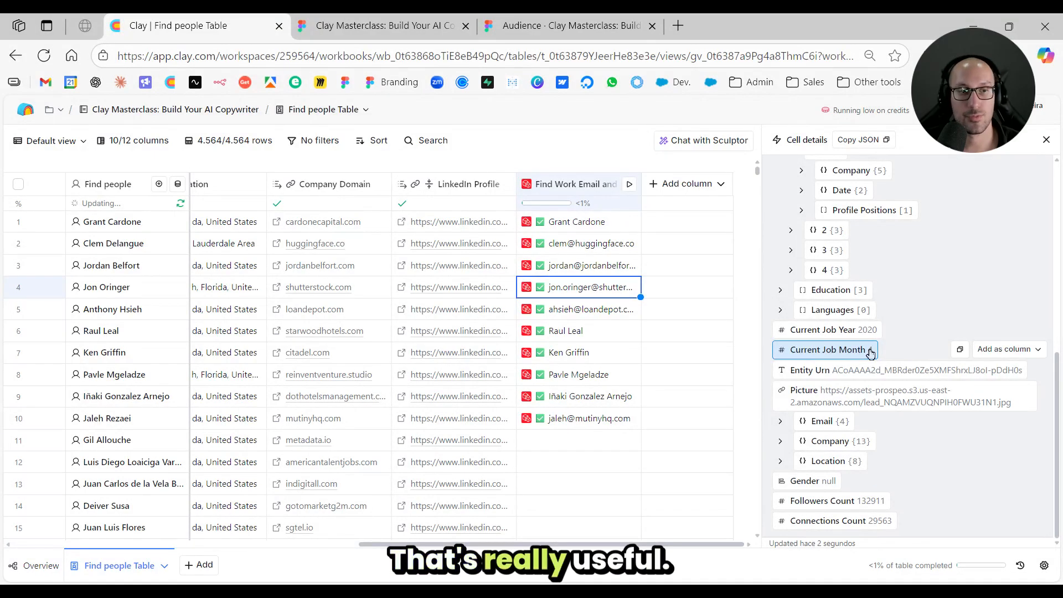
# - Expand the Email and Company groups in the lead's enrichment details to review the contact and company data
pyautogui.click(830, 421)
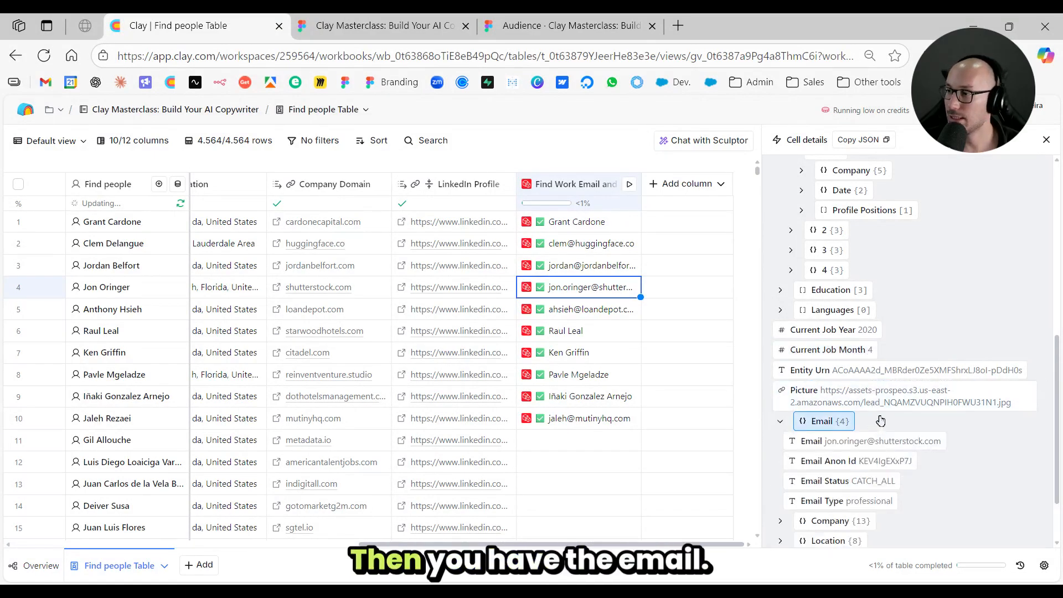
pyautogui.scroll(-2, 897, 398)
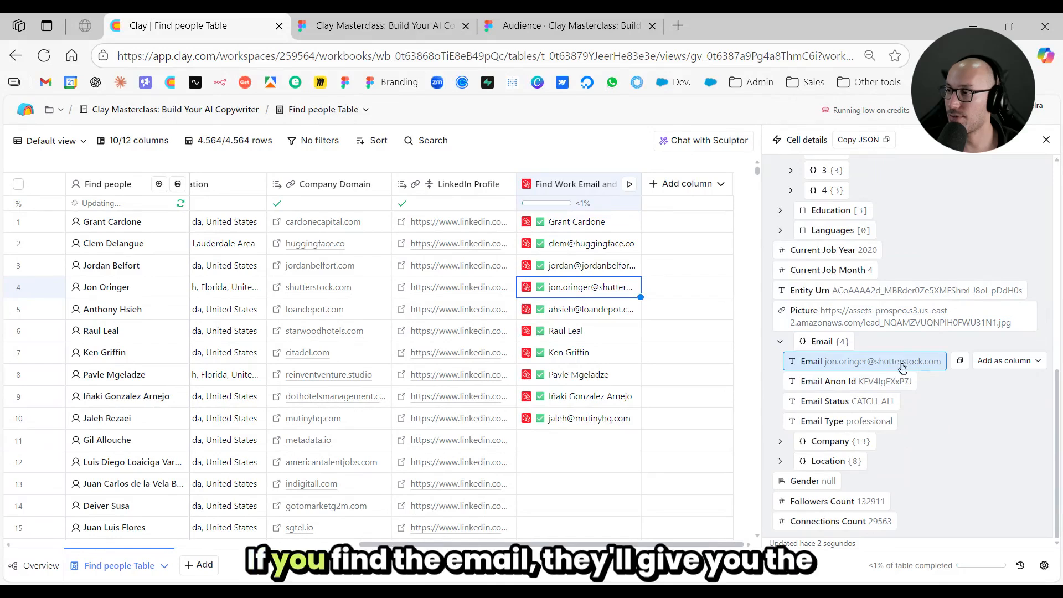
pyautogui.click(830, 440)
pyautogui.scroll(-5, 902, 376)
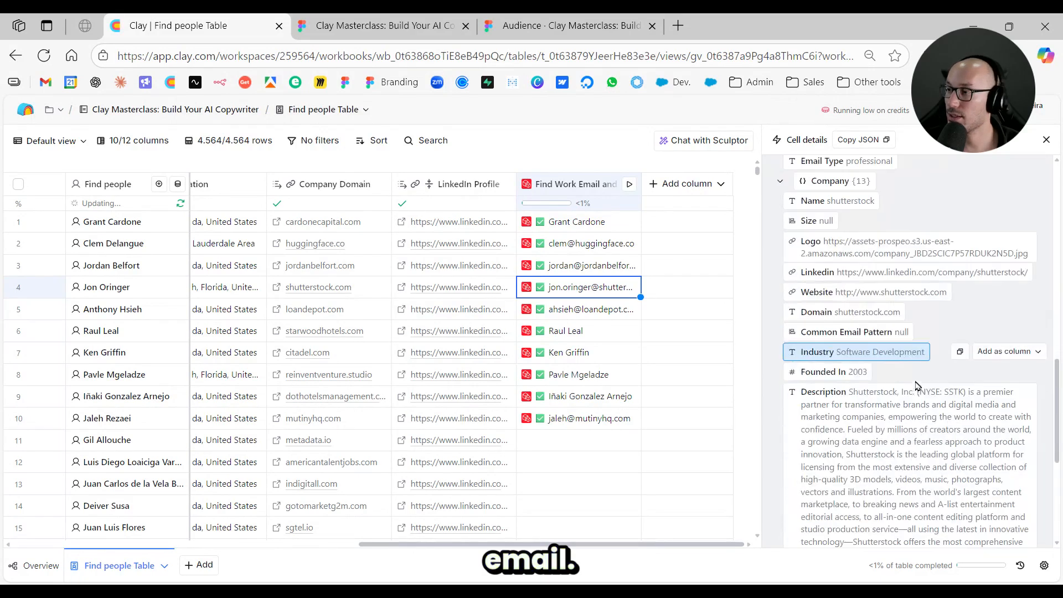
# - Review the lead's company data and add the company Description as a new column in the table
pyautogui.scroll(-5, 907, 357)
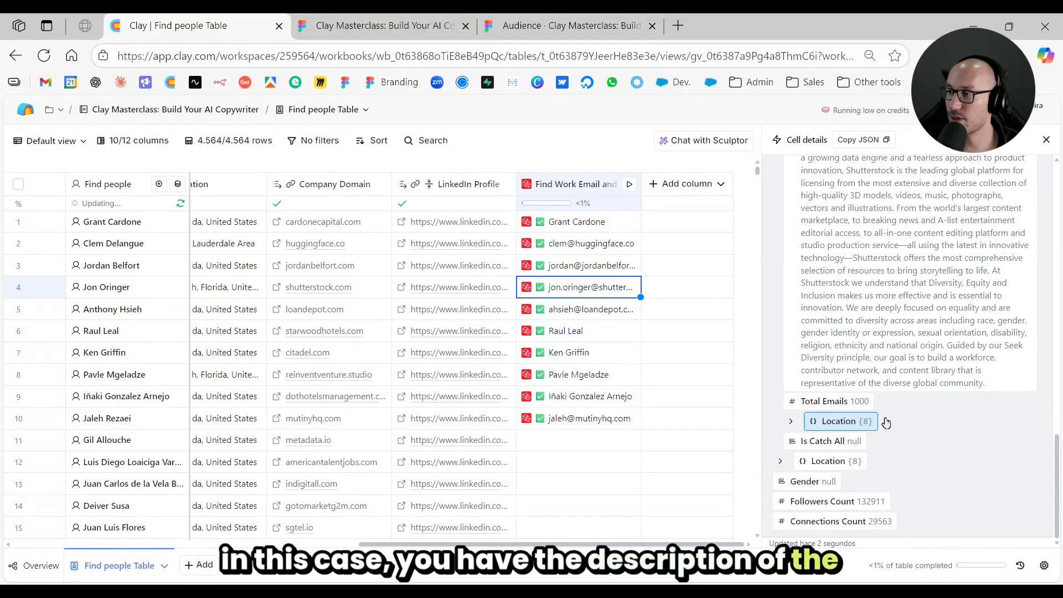
pyautogui.click(879, 424)
pyautogui.scroll(7, 918, 317)
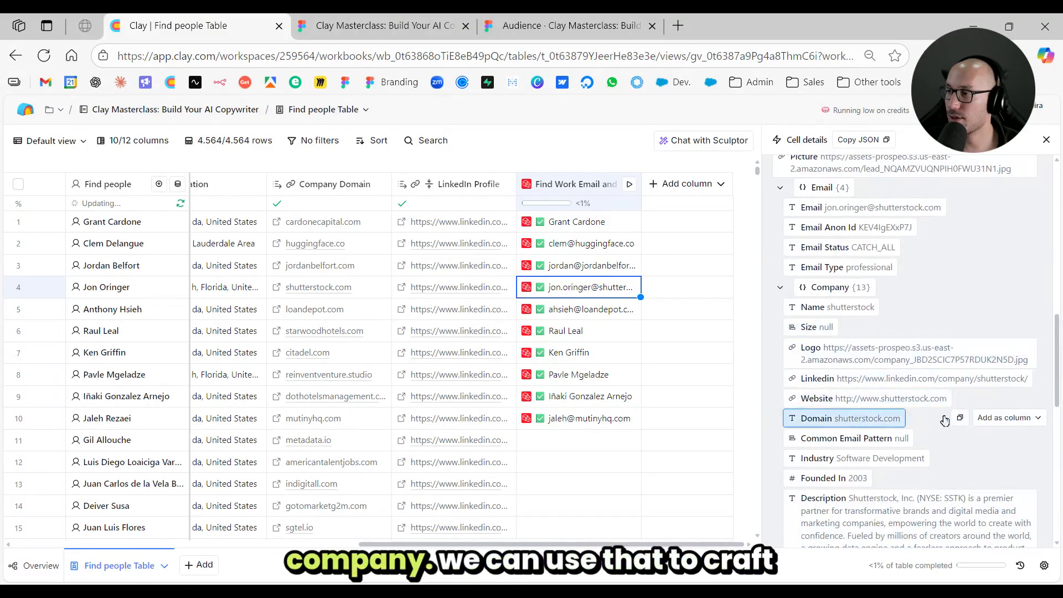
pyautogui.scroll(-2, 888, 473)
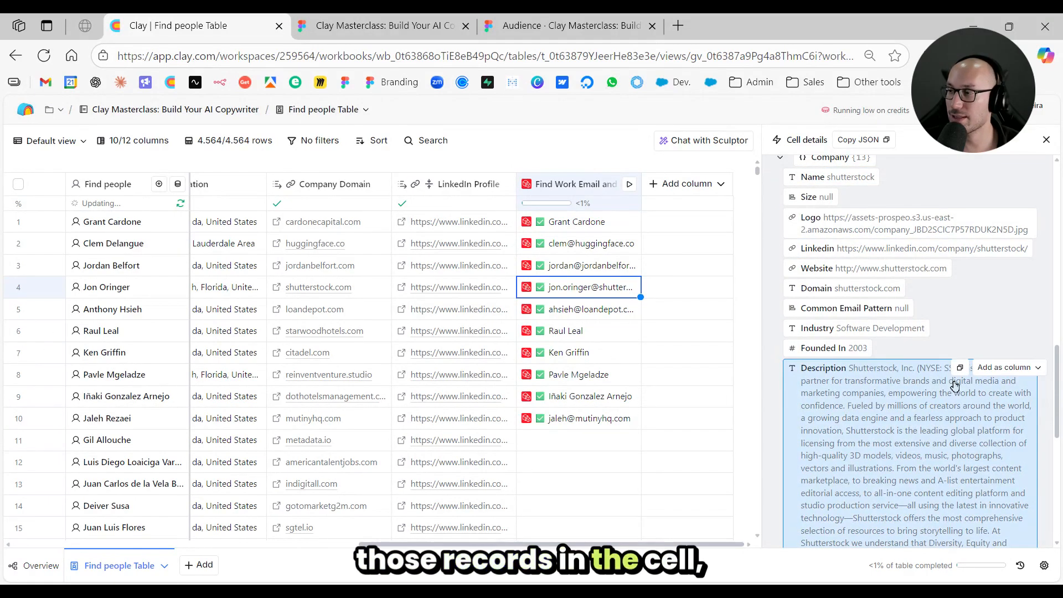
pyautogui.click(1003, 367)
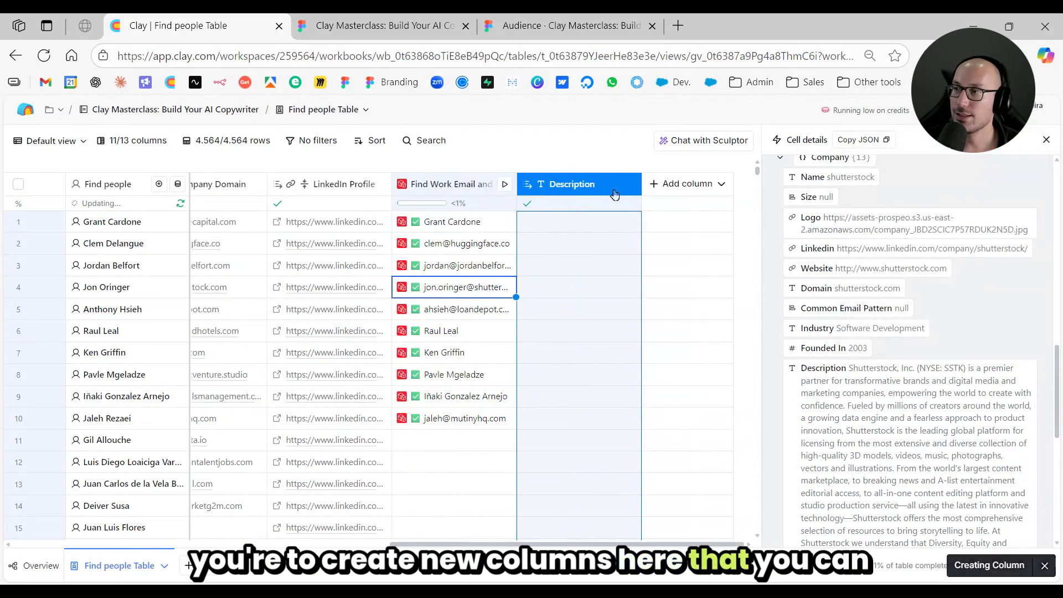
# - Open the full company description in row 7 to read it and close it again
pyautogui.doubleClick(578, 353)
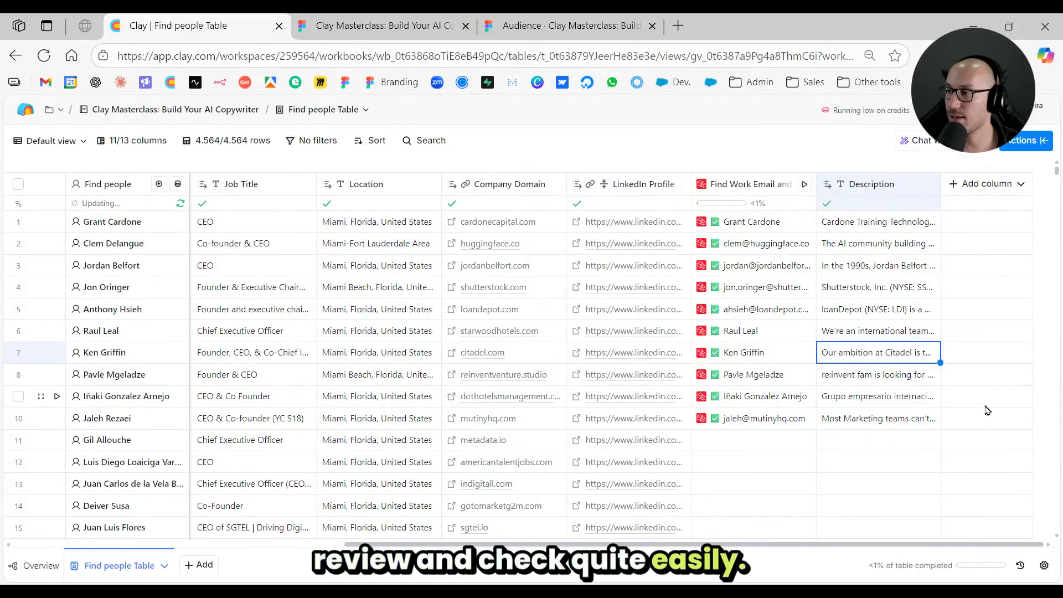
pyautogui.doubleClick(886, 357)
pyautogui.click(974, 409)
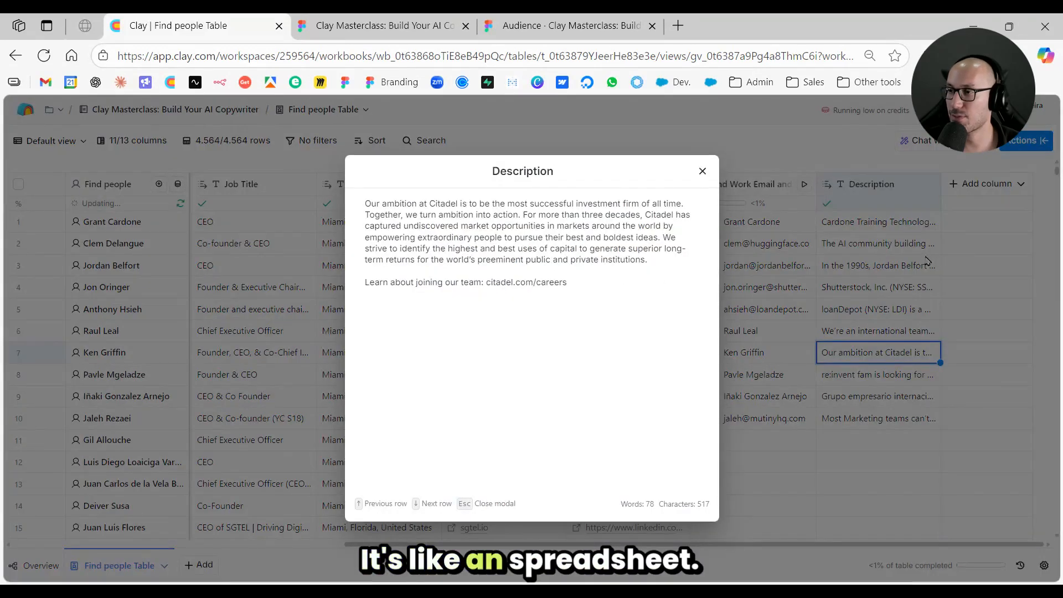
pyautogui.press('Escape')
# - Show the enrichment details of the lead in row 2 and switch to the Figma slide deck on the audience
pyautogui.click(764, 243)
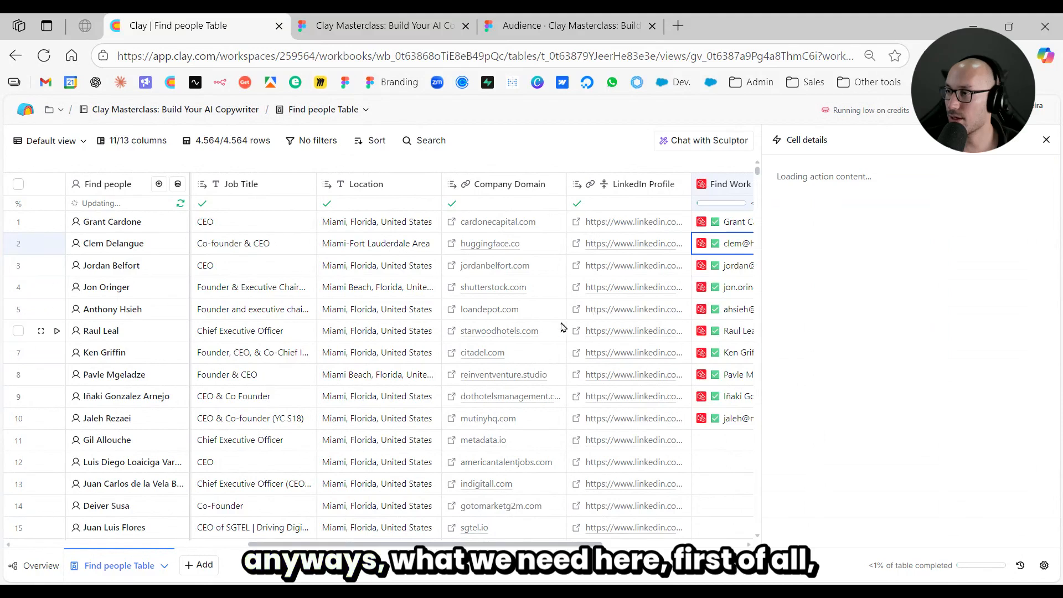
pyautogui.click(555, 30)
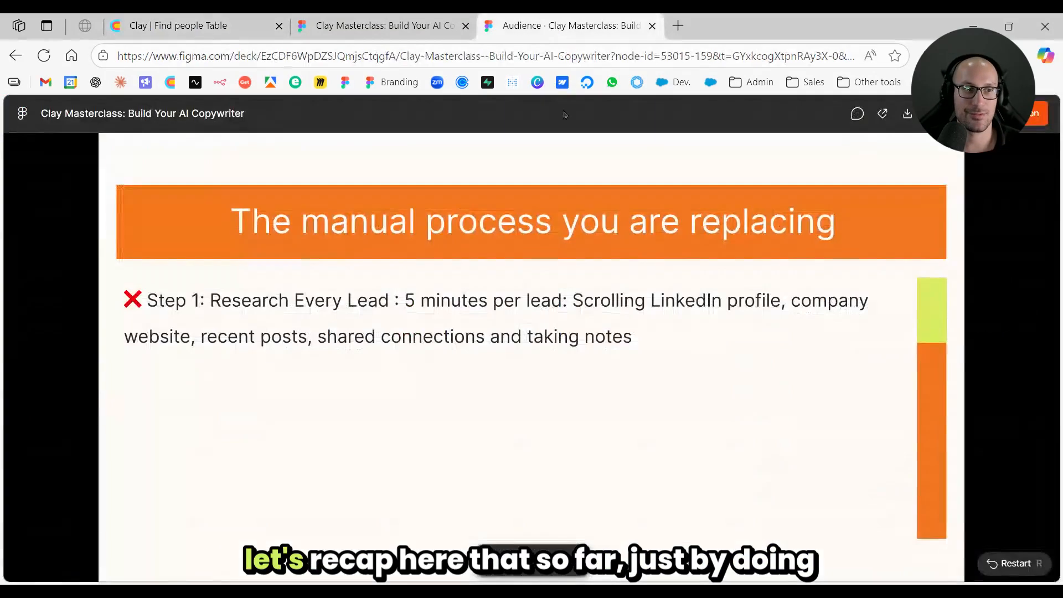
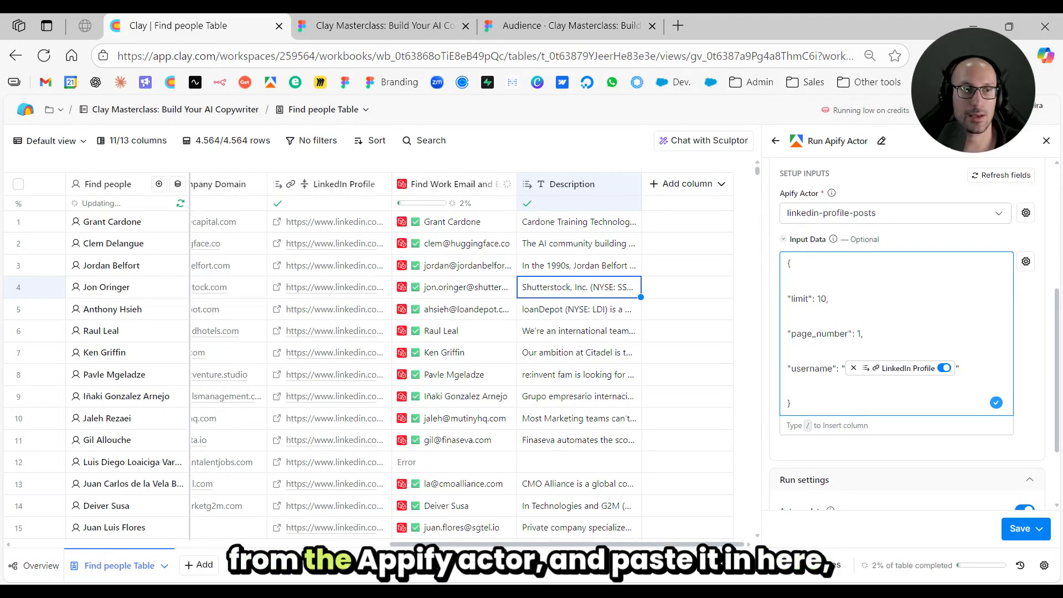
# - Review the account and input data for the linkedin-profile-posts Apify actor, then save the enrichment and run it on 10 rows
pyautogui.moveTo(855, 403); pyautogui.dragTo(788, 274)
pyautogui.click(810, 368)
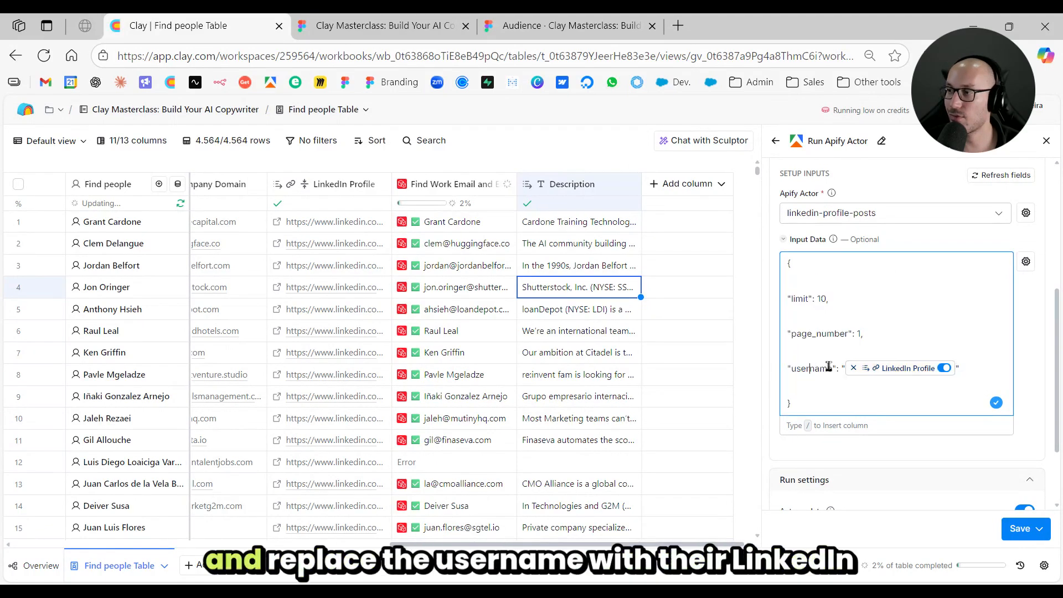
pyautogui.scroll(2, 919, 356)
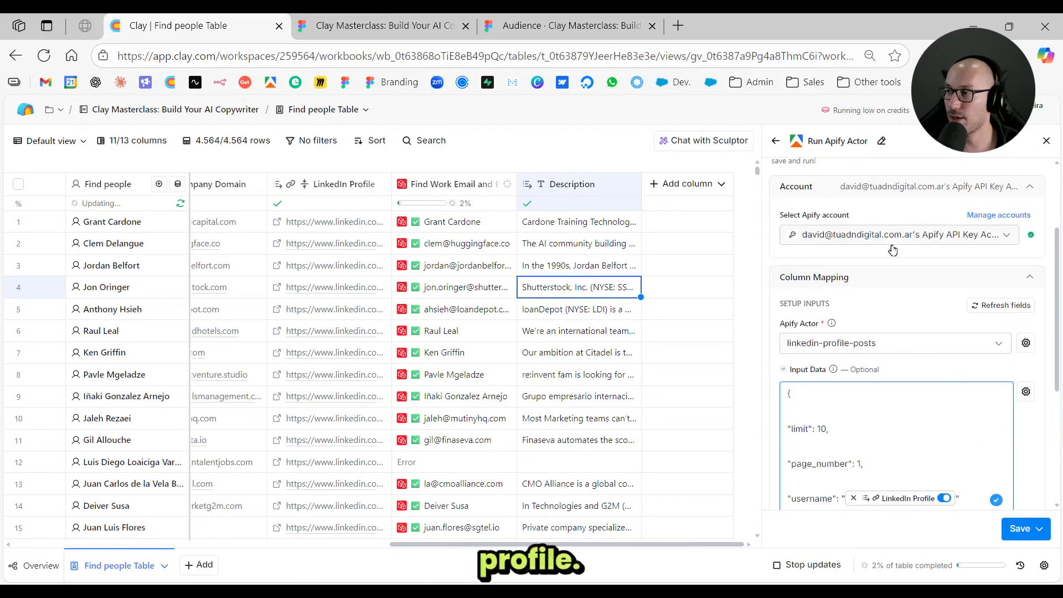
pyautogui.scroll(-2, 904, 309)
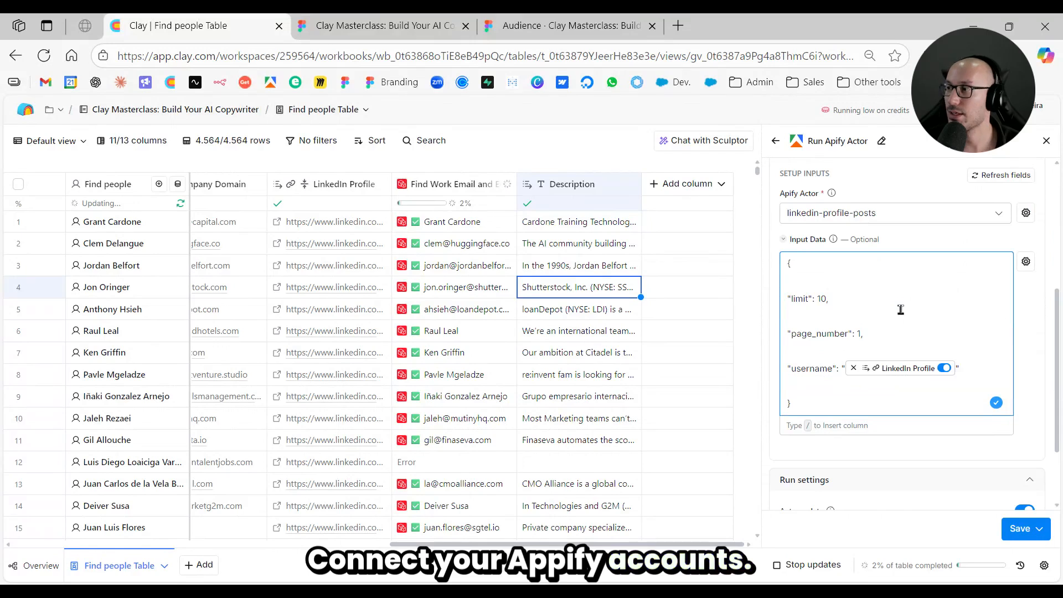
pyautogui.scroll(4, 900, 309)
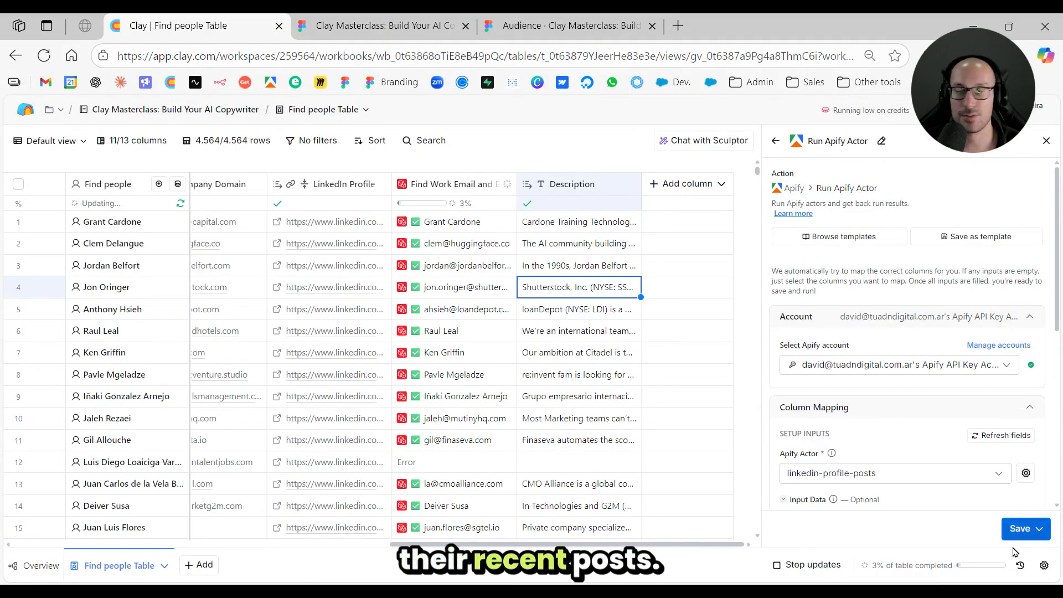
pyautogui.scroll(-4, 1038, 481)
pyautogui.click(1036, 530)
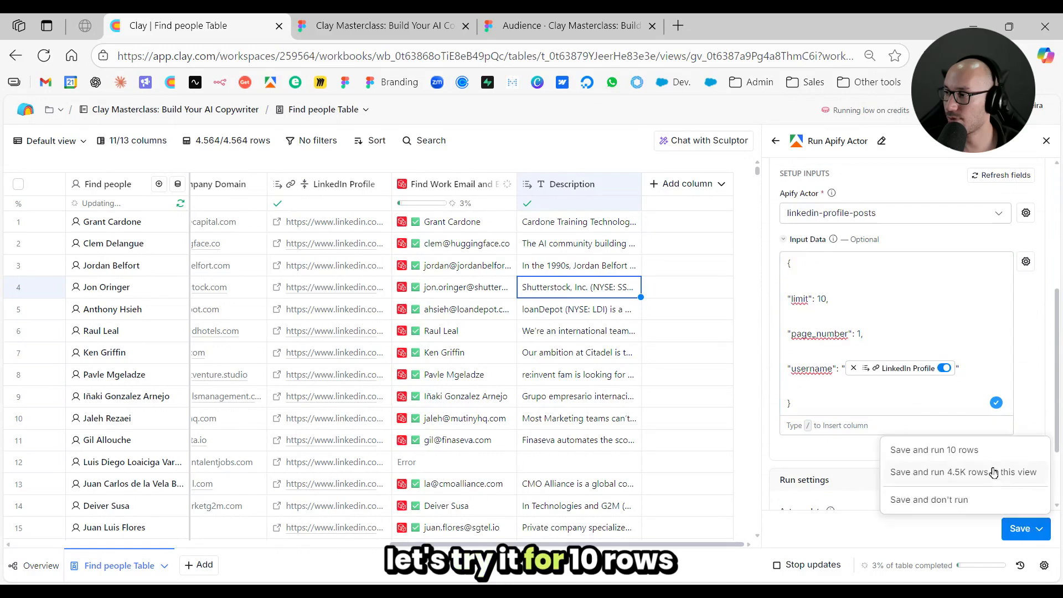
pyautogui.click(998, 450)
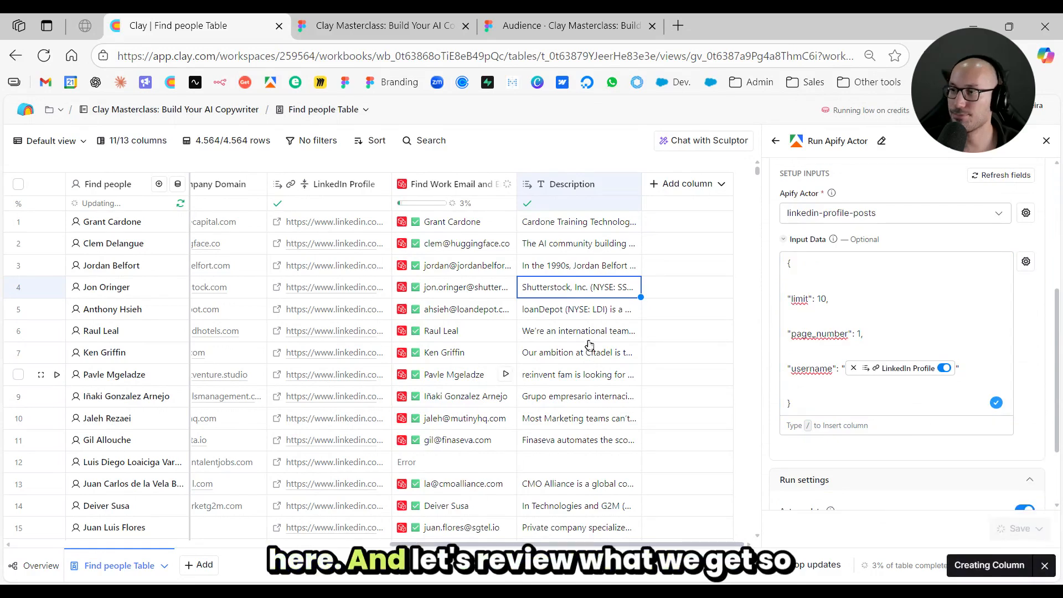
# - Open the work email enrichment details of the lead in row 41 and add the Summary as a new column
pyautogui.scroll(-10, 592, 340)
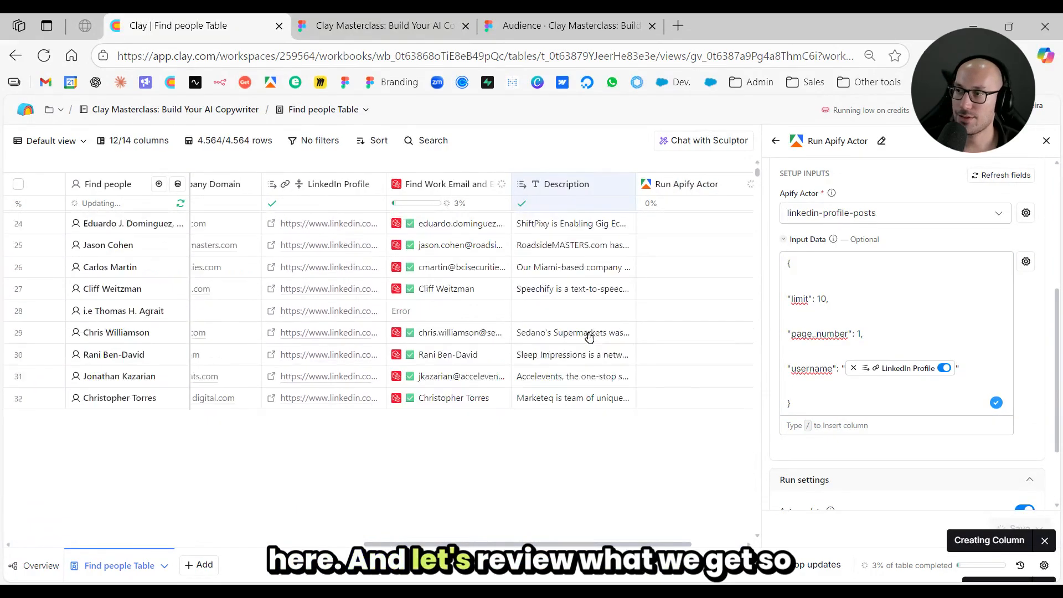
pyautogui.scroll(-5, 723, 324)
pyautogui.click(621, 316)
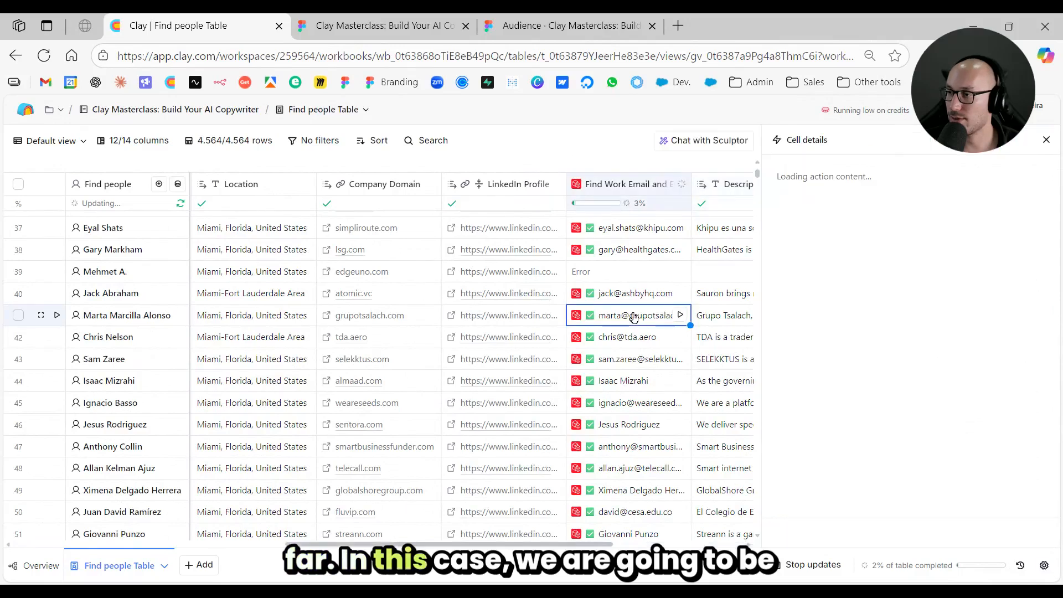
pyautogui.hscroll(-10, 412, 378)
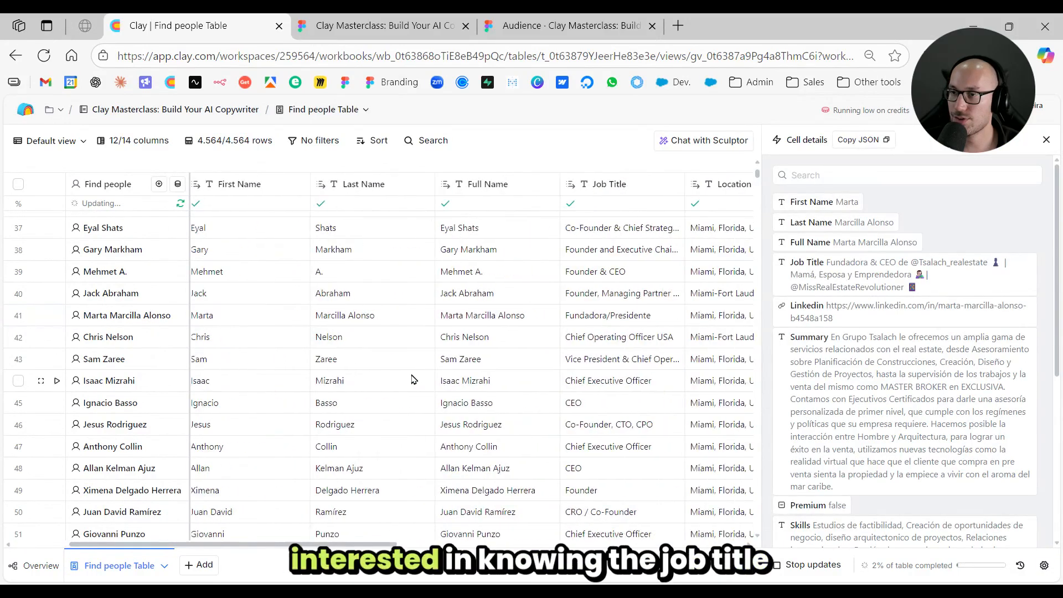
pyautogui.hscroll(6, 412, 378)
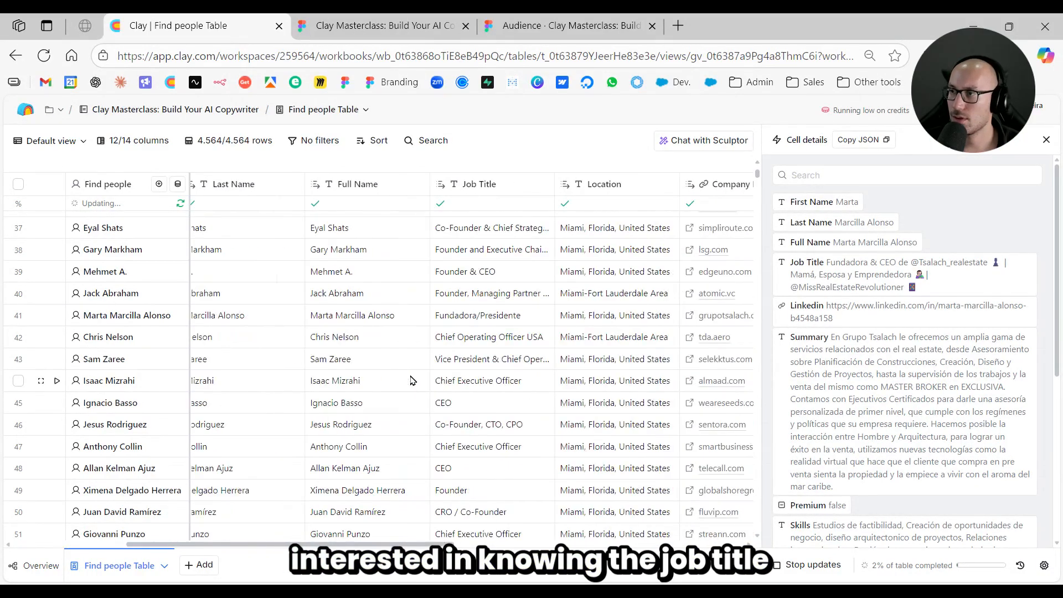
pyautogui.hscroll(8, 354, 375)
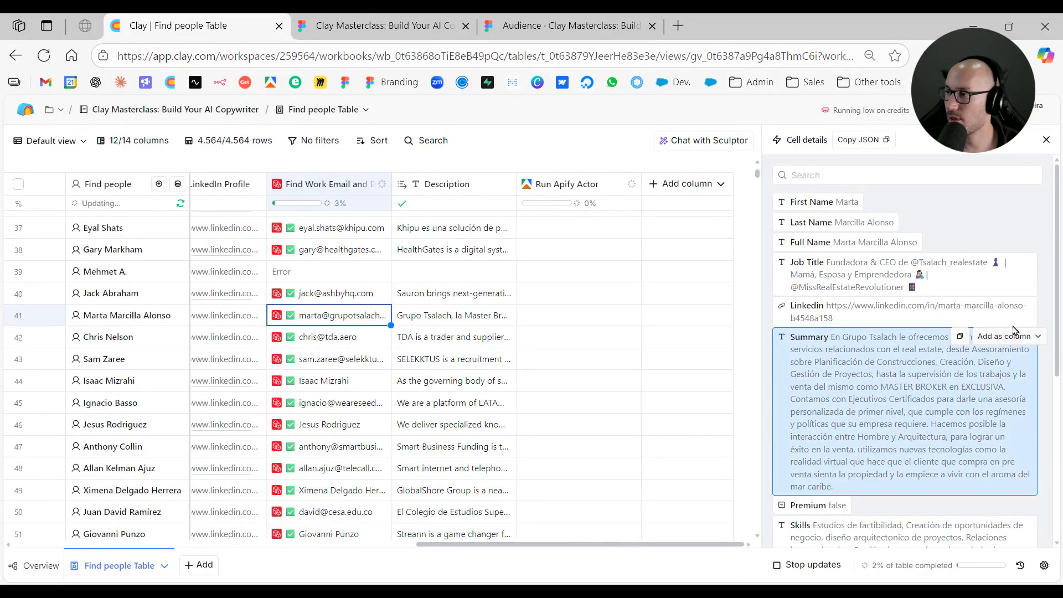
pyautogui.click(1002, 337)
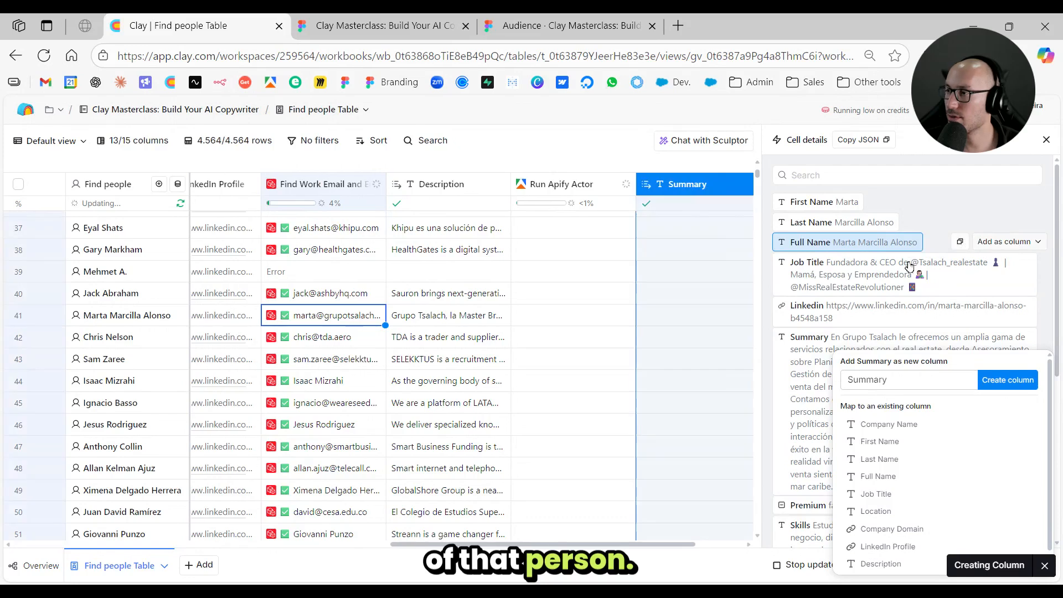
# - Add the lead's job title as a new column named Job Title (2) and the email address as column Email, and close the cell details
pyautogui.click(1018, 264)
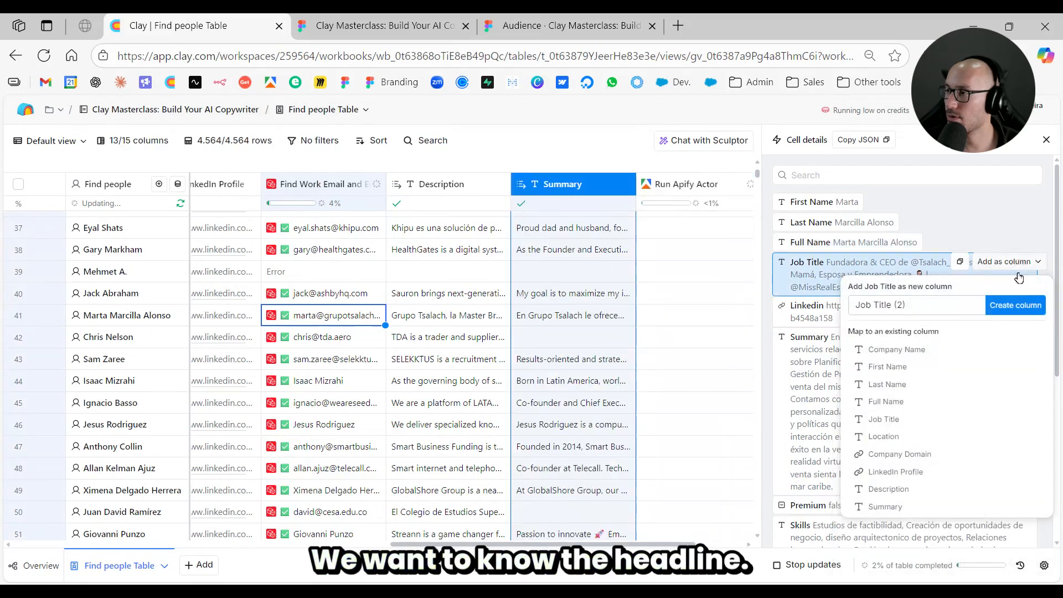
pyautogui.click(1015, 305)
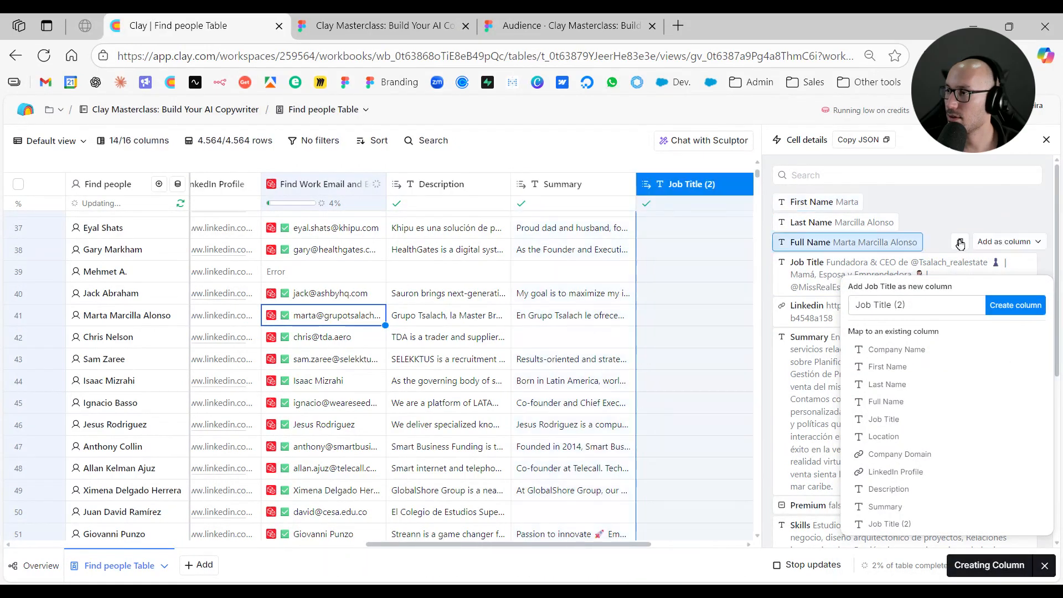
pyautogui.scroll(-5, 799, 332)
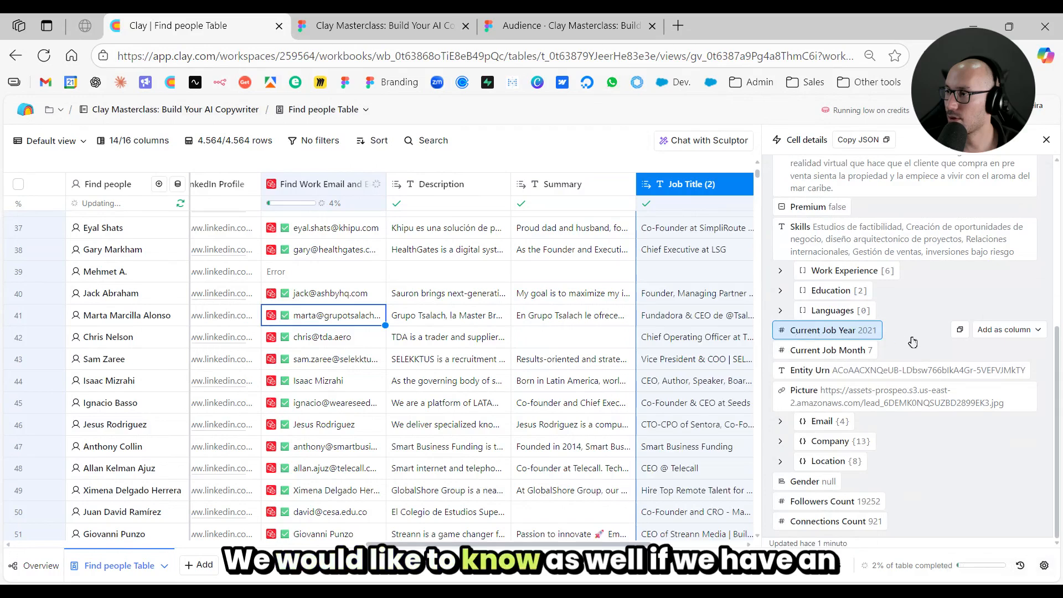
pyautogui.click(822, 421)
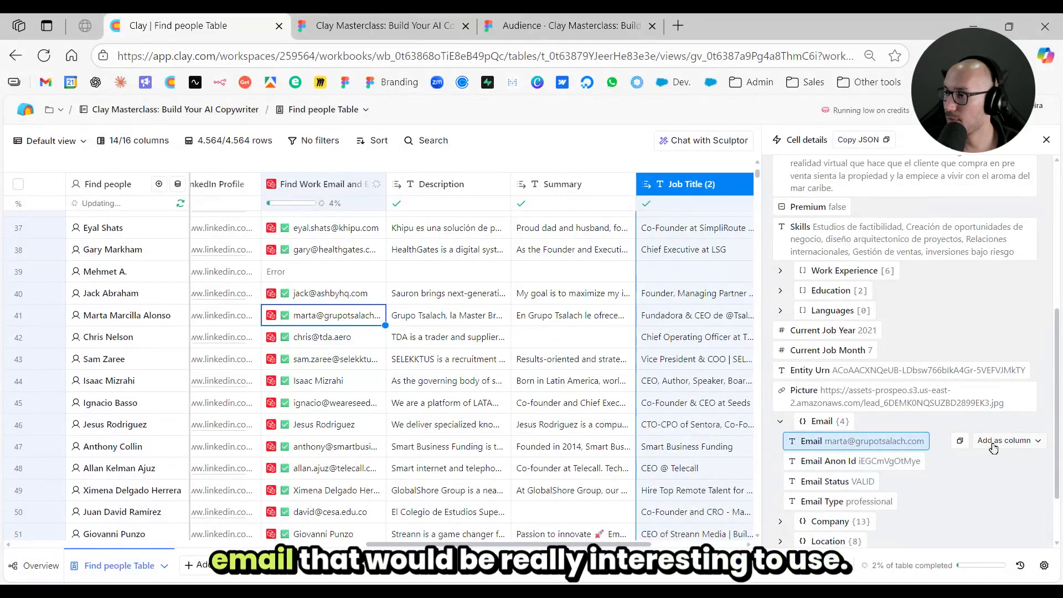
pyautogui.click(996, 441)
pyautogui.click(1013, 197)
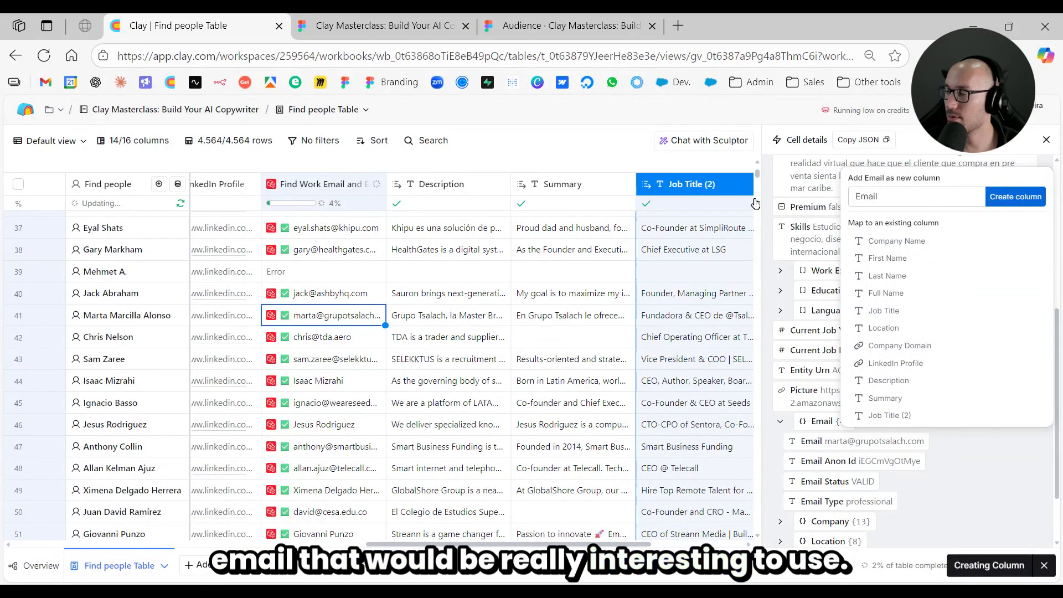
pyautogui.click(1046, 140)
# - Open the Run Apify Actor results of the lead in row 2 and expand the first post to read it
pyautogui.scroll(4, 648, 380)
pyautogui.scroll(10, 647, 380)
pyautogui.click(658, 267)
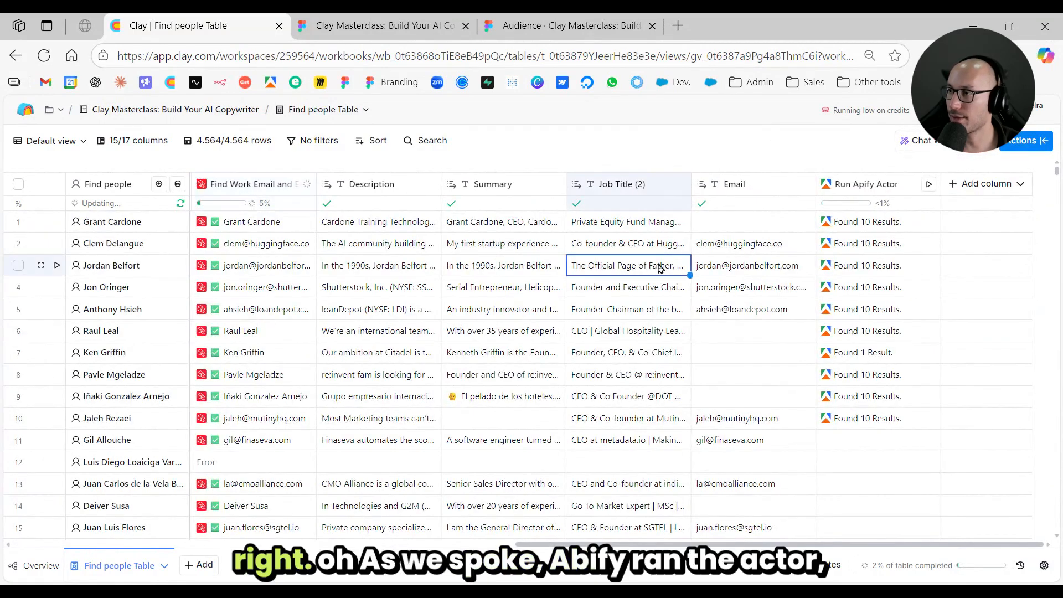
pyautogui.hscroll(-6, 530, 284)
pyautogui.hscroll(6, 536, 281)
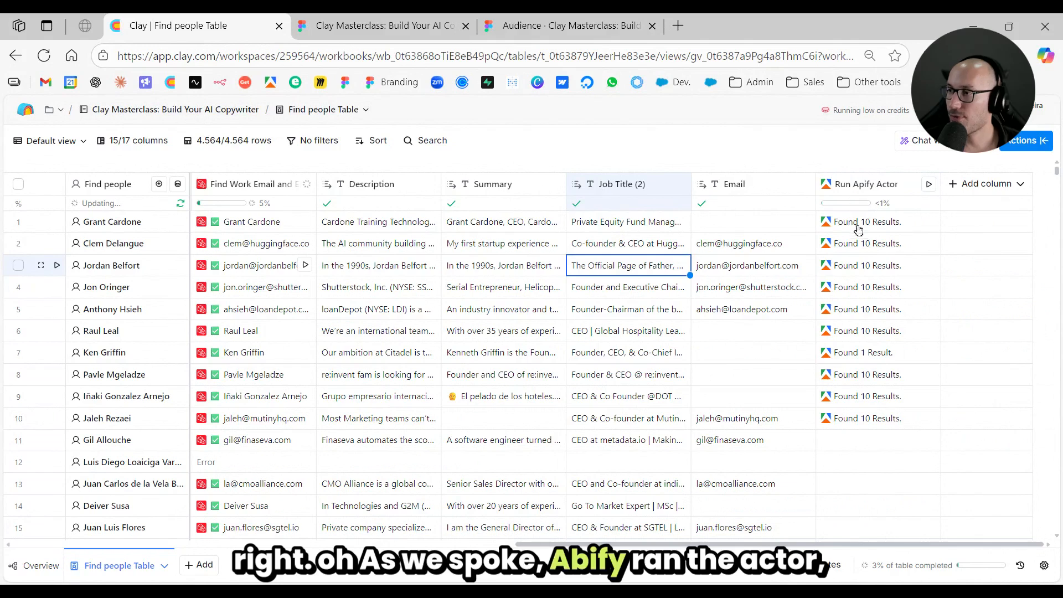
pyautogui.press('Right')
pyautogui.click(859, 247)
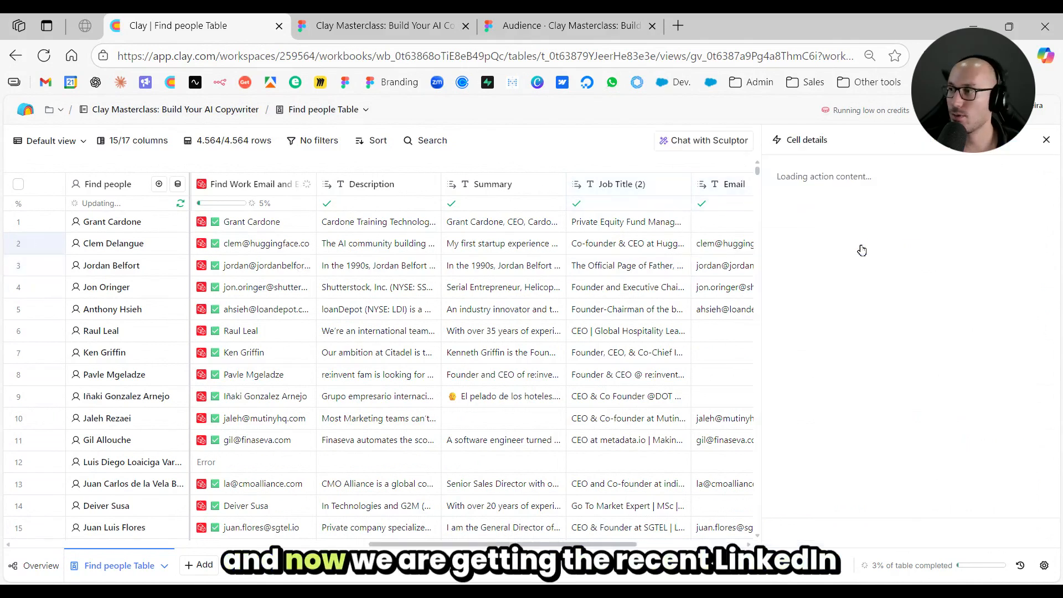
pyautogui.hscroll(2, 594, 281)
pyautogui.click(863, 207)
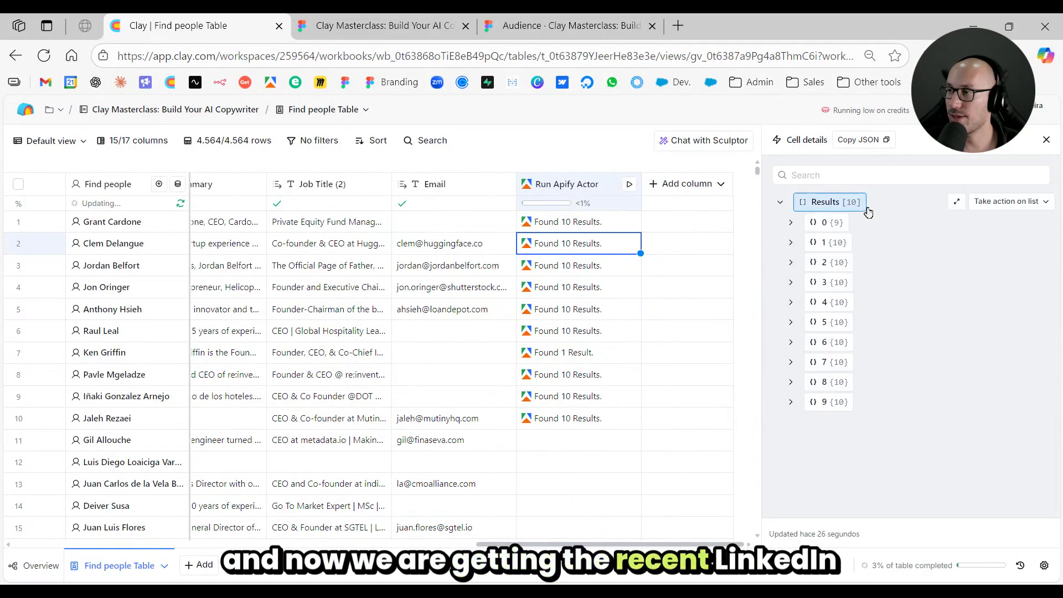
pyautogui.click(858, 230)
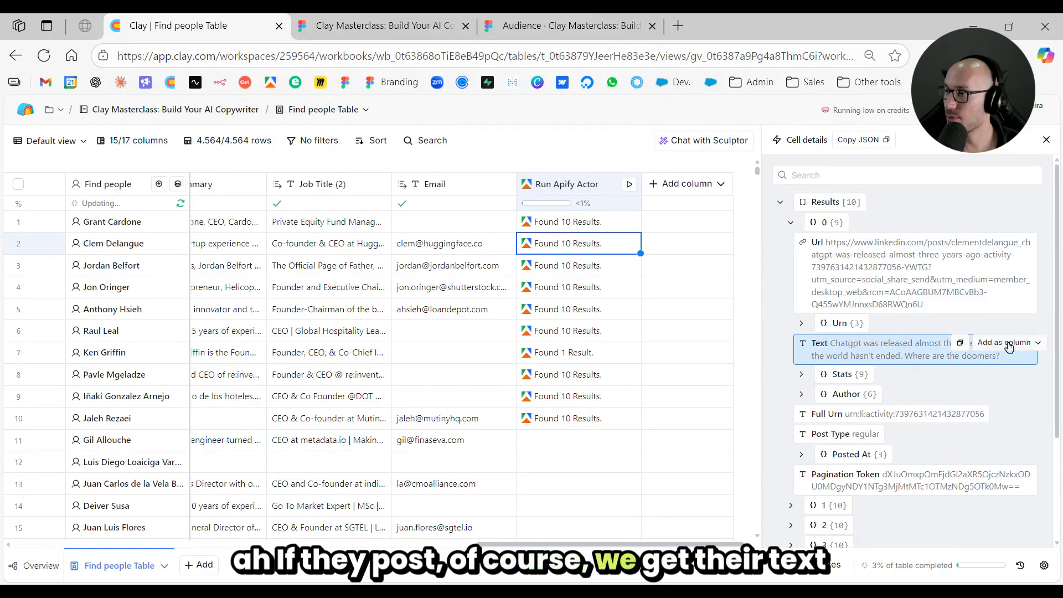
# - Examine the second post's text and type and the first post's stats, and close the cell details
pyautogui.scroll(-3, 903, 365)
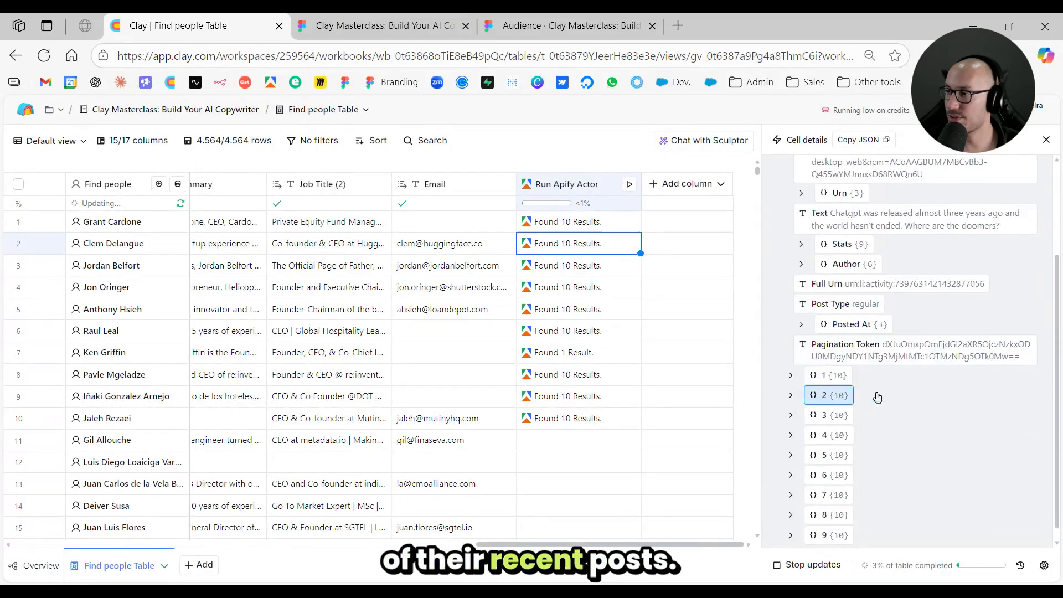
pyautogui.click(853, 375)
pyautogui.scroll(-3, 886, 359)
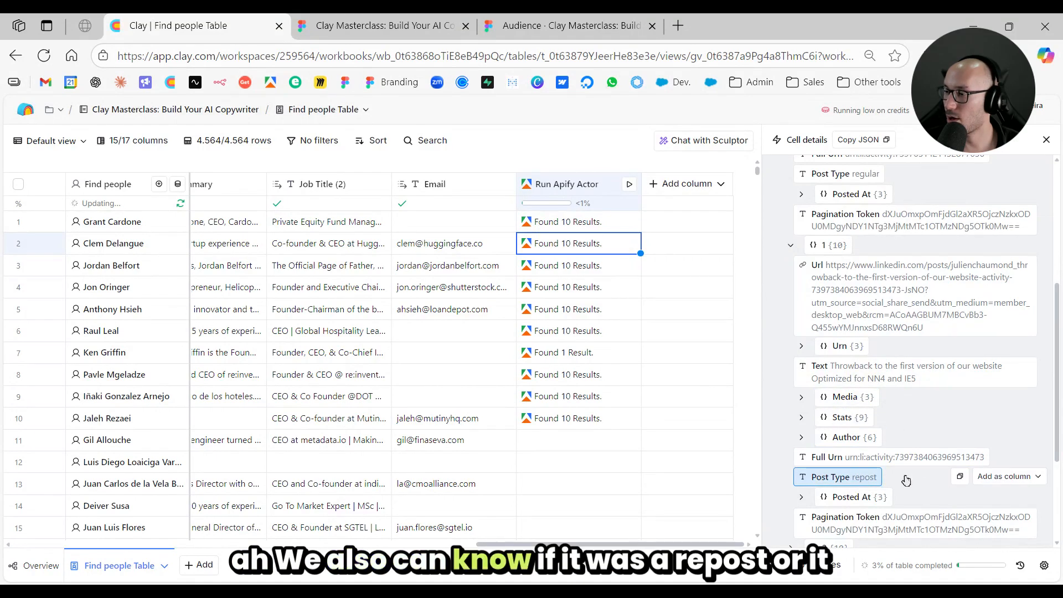
pyautogui.scroll(5, 913, 221)
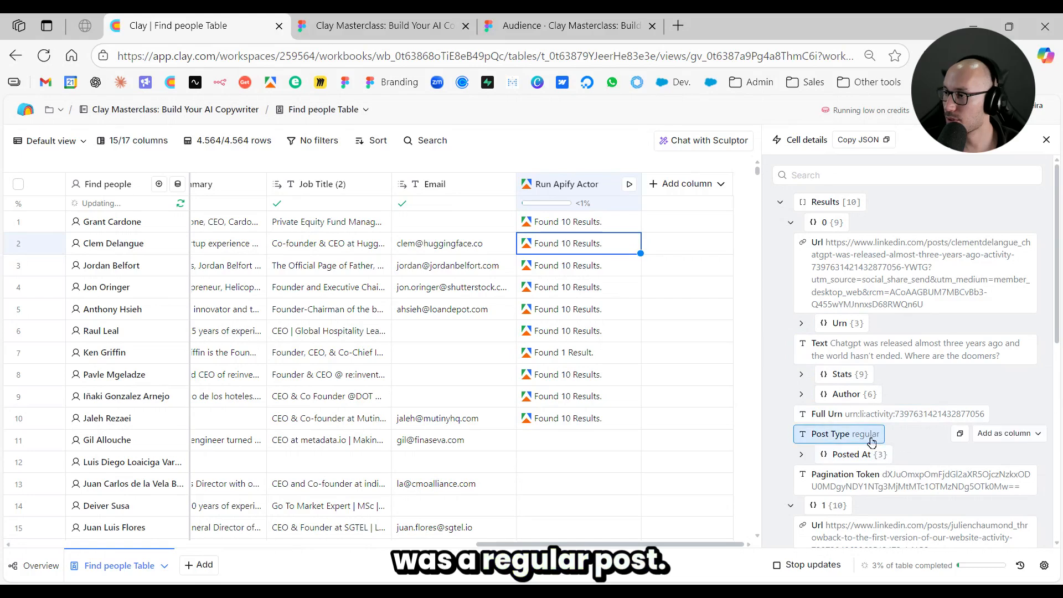
pyautogui.click(866, 374)
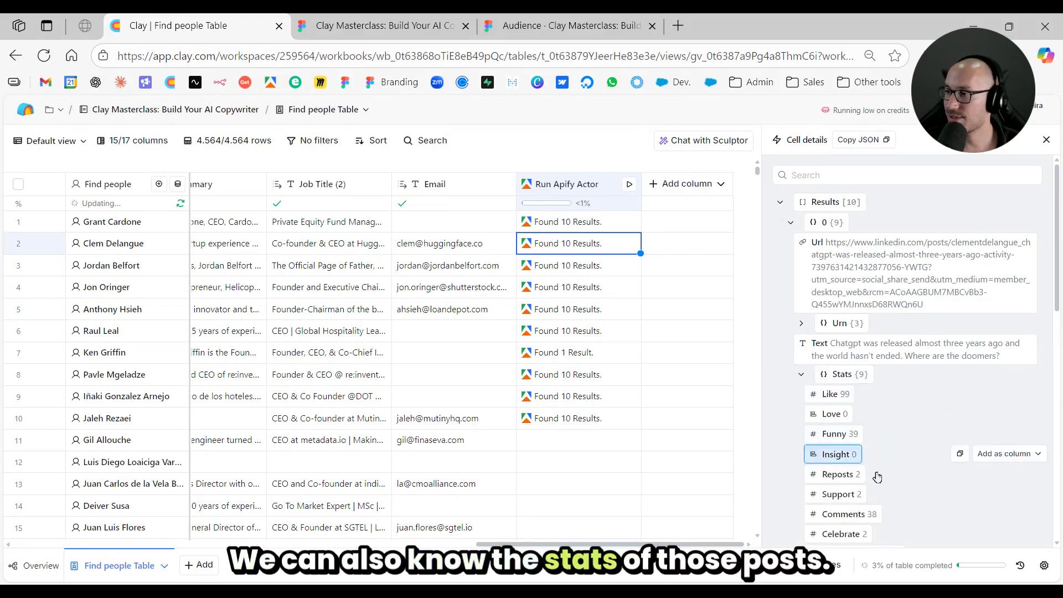
pyautogui.scroll(-3, 895, 425)
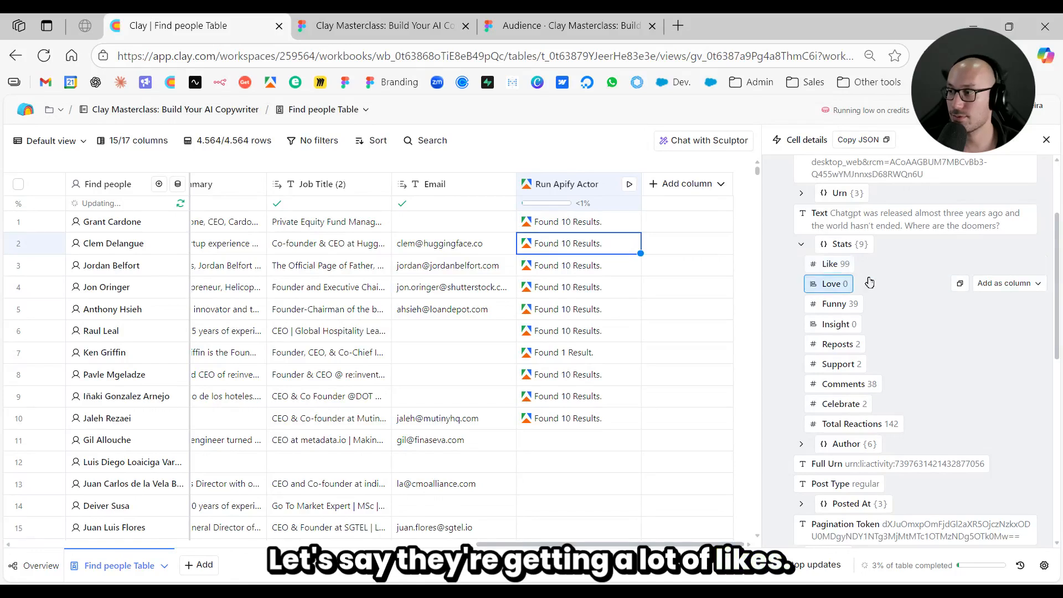
pyautogui.click(1045, 140)
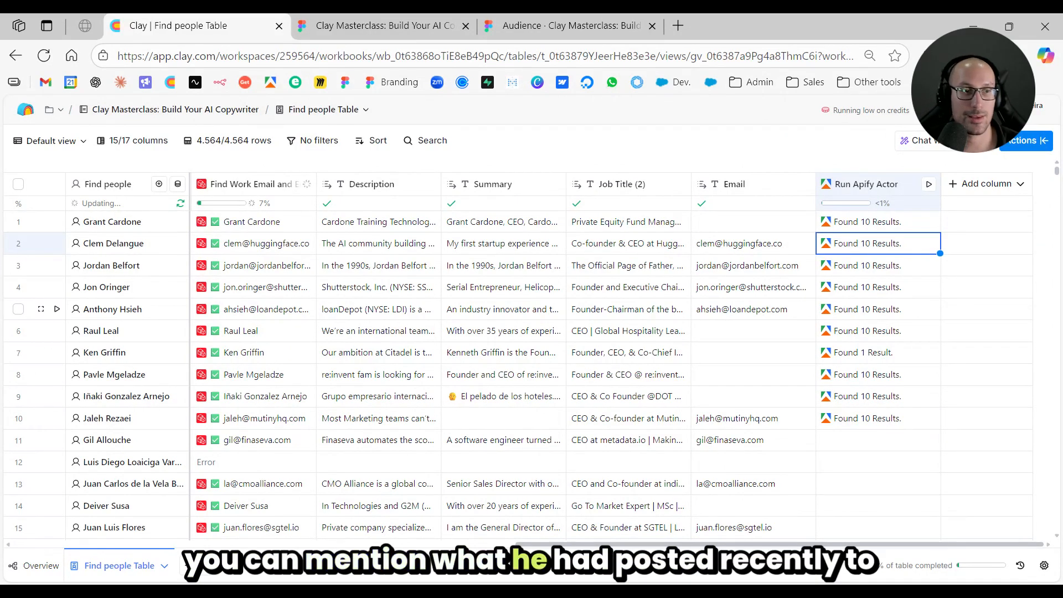
# - Check the research step on the Figma slide about the manual process and return to the Clay table
pyautogui.click(733, 294)
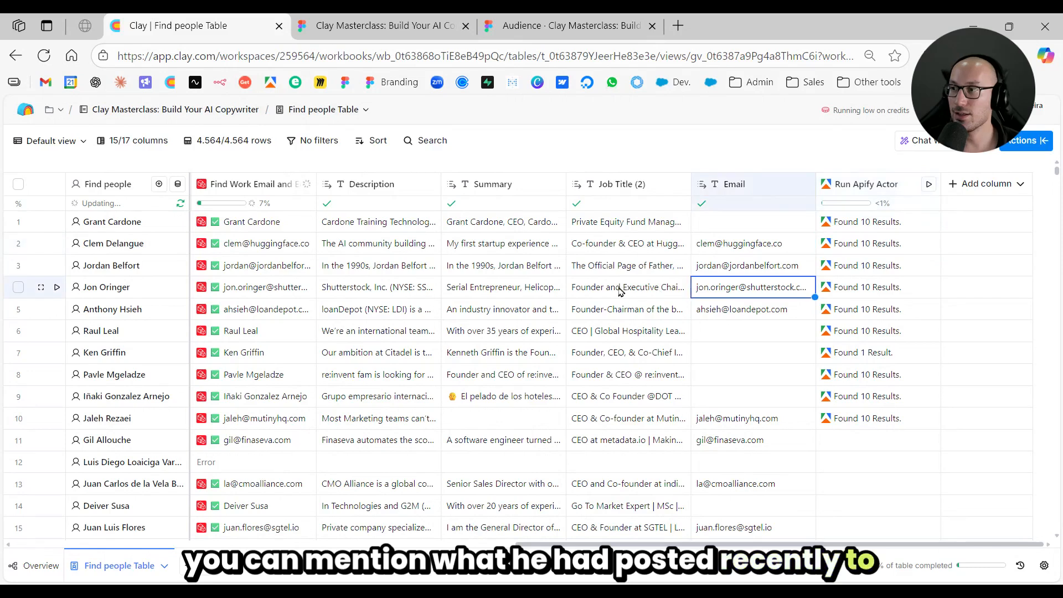
pyautogui.press('Left')
pyautogui.click(534, 22)
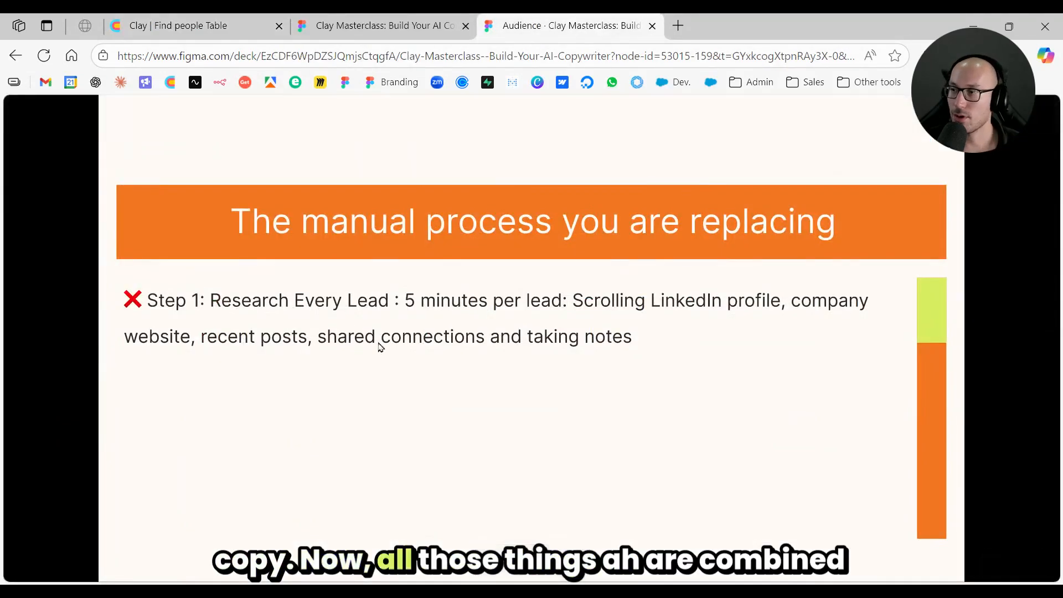
pyautogui.click(194, 25)
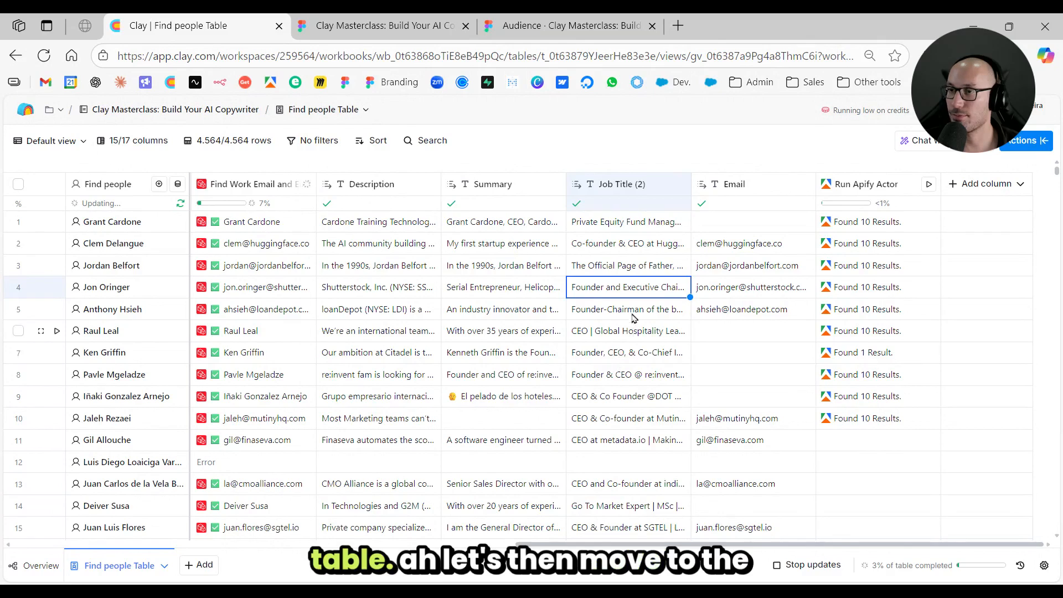
pyautogui.click(683, 250)
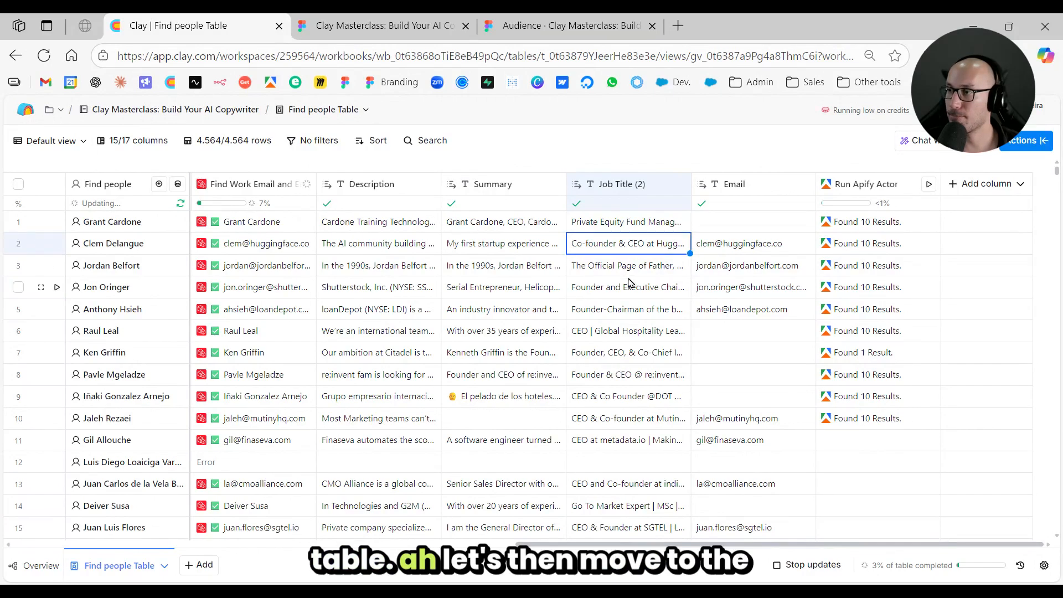
# - Advance the Figma slide deck to Step 2: Tier & Segment and return to the Clay table's Summary column
pyautogui.click(565, 25)
pyautogui.click(723, 301)
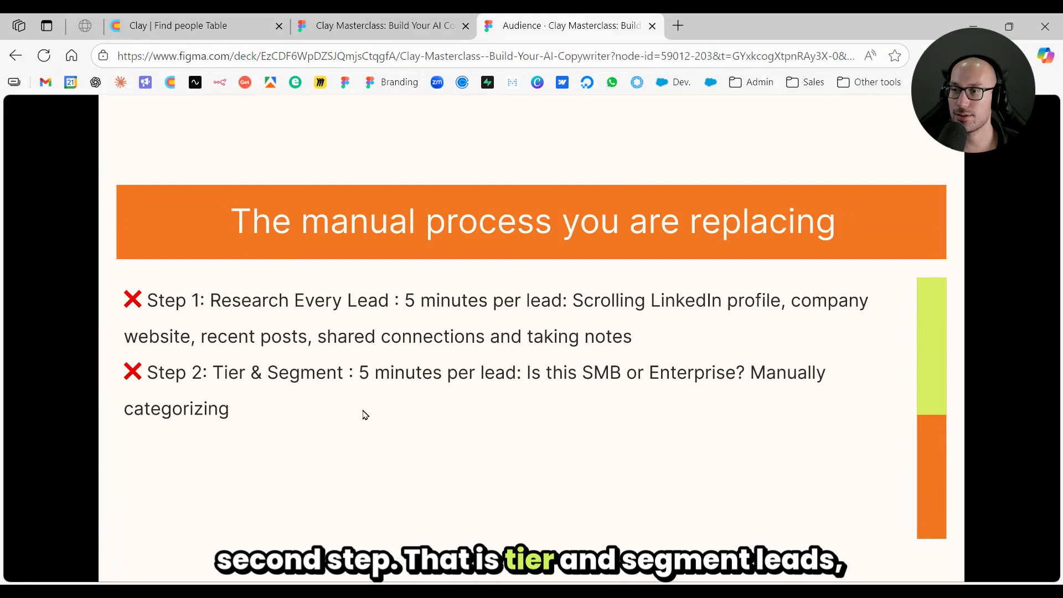
pyautogui.click(216, 26)
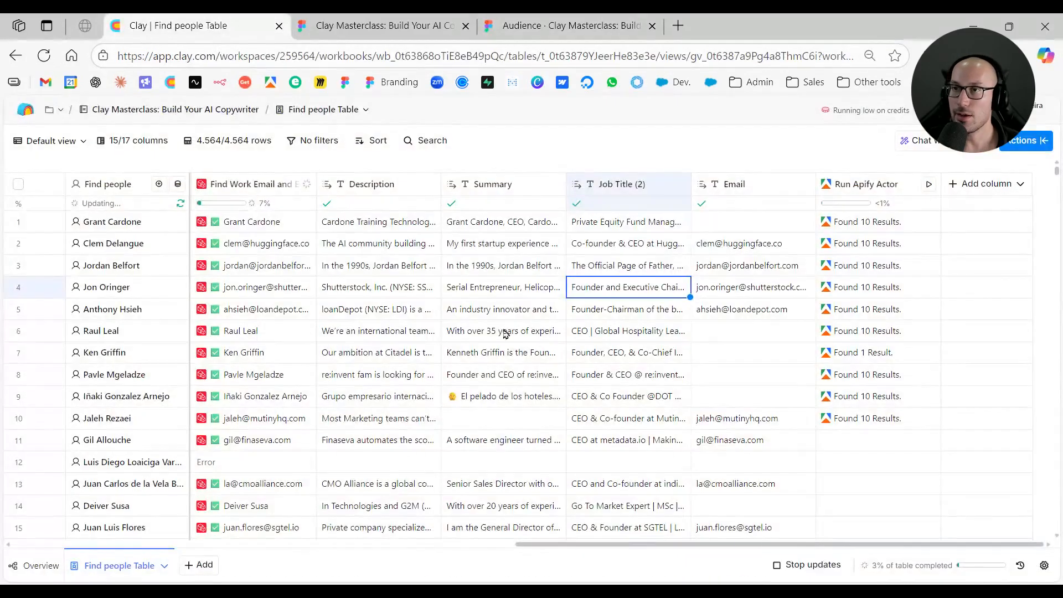
pyautogui.click(516, 349)
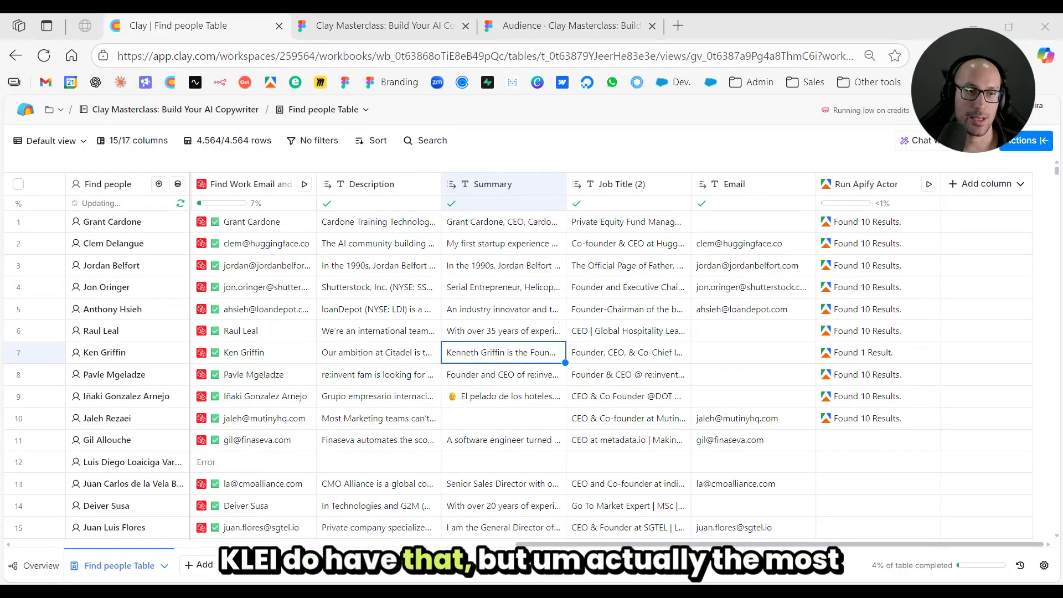
pyautogui.hscroll(-3, 451, 258)
pyautogui.hscroll(3, 498, 277)
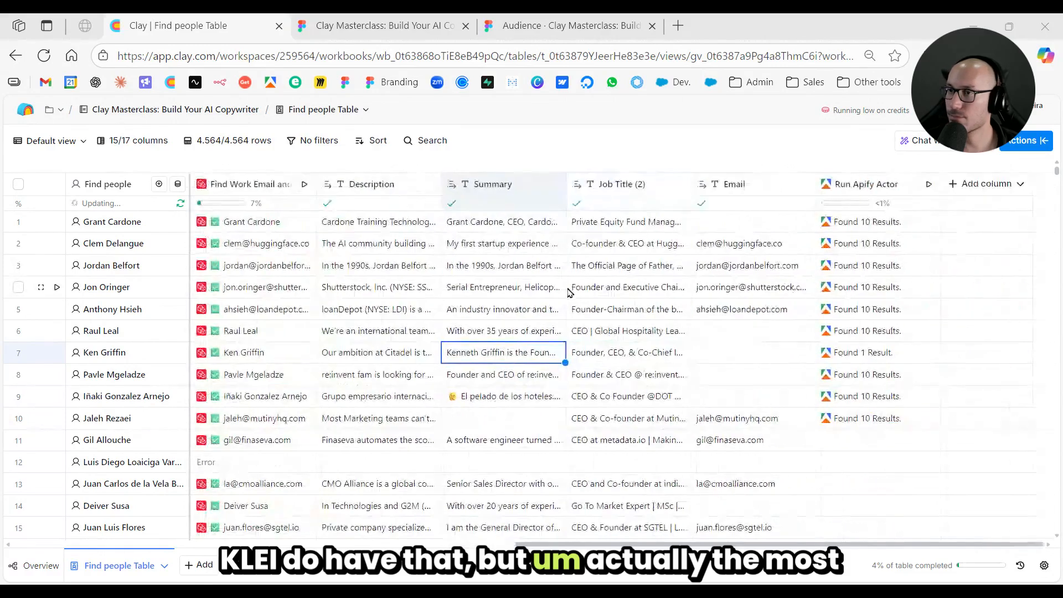
pyautogui.click(515, 270)
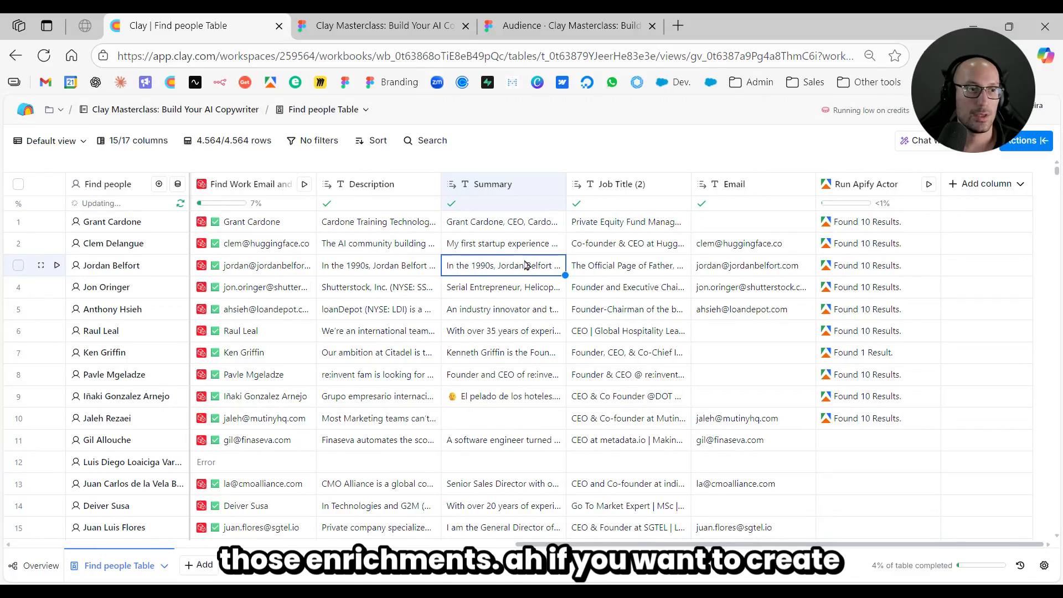
# - Search the enrichments for "work email" and open the full configuration of the Work Email waterfall
pyautogui.click(1024, 140)
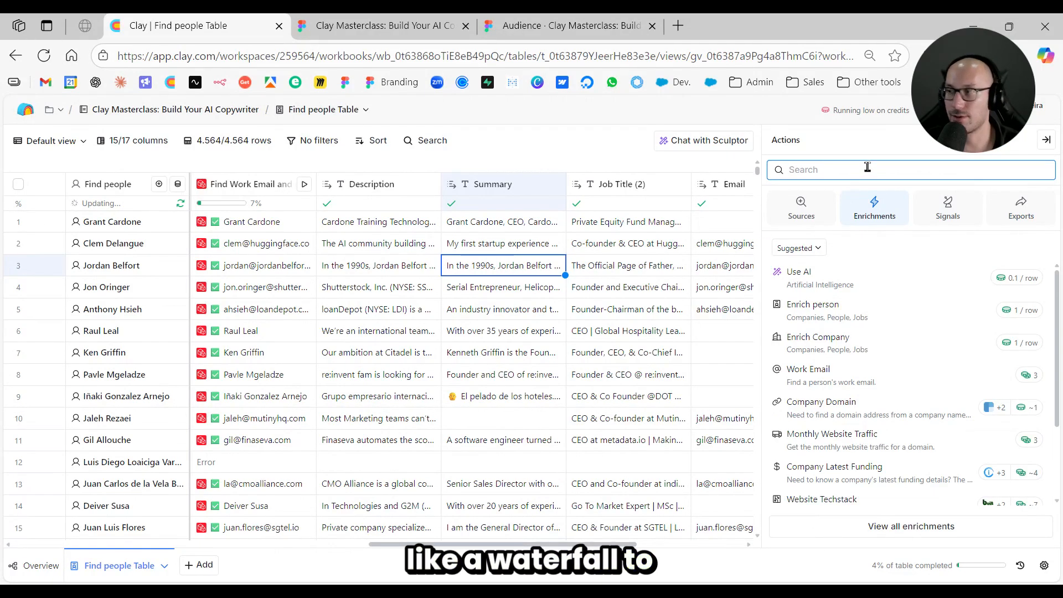
pyautogui.write('work email')
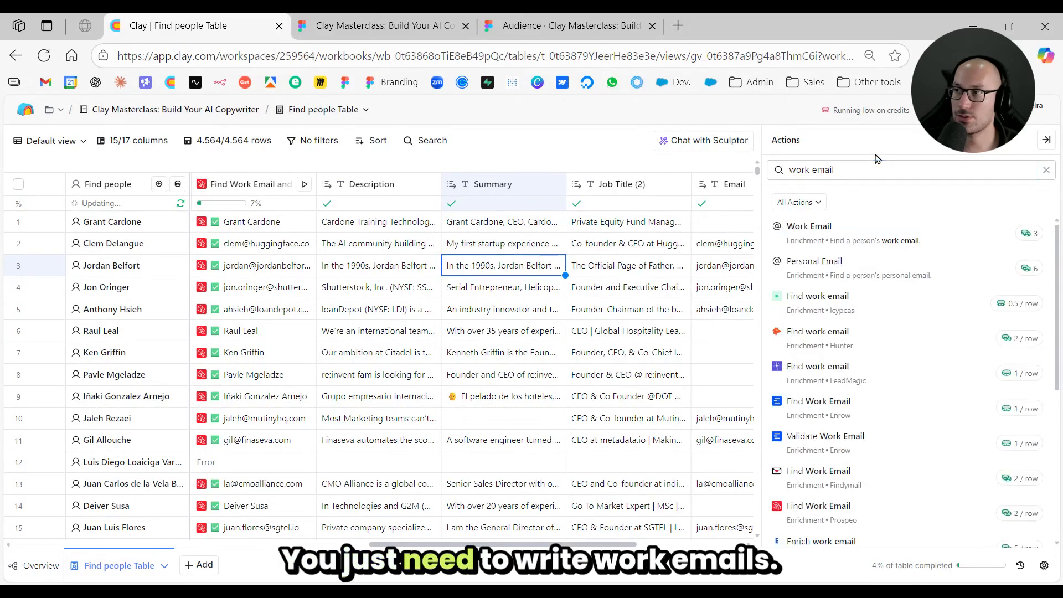
pyautogui.click(855, 236)
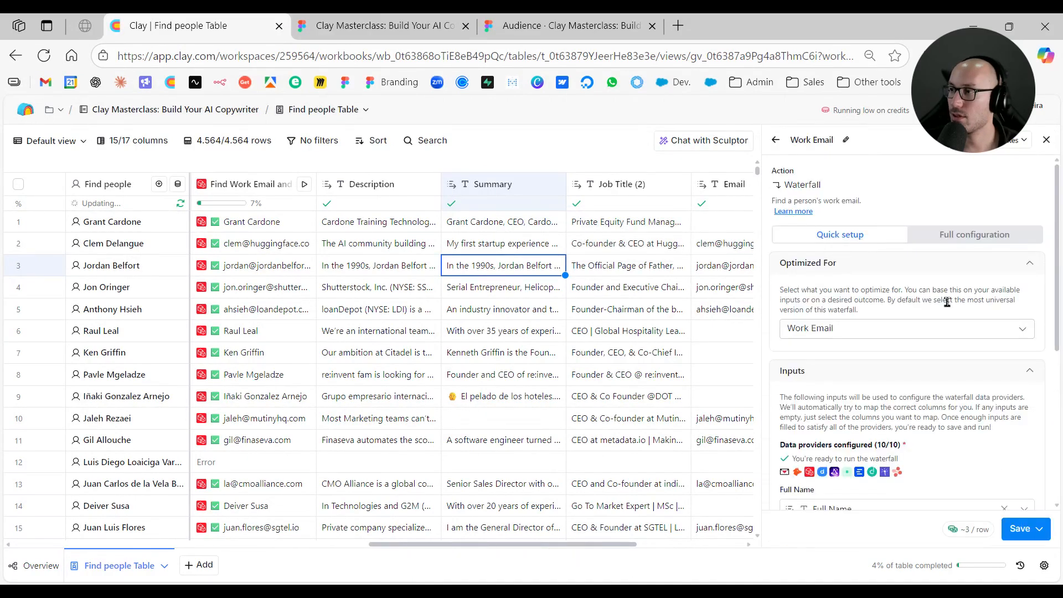
pyautogui.click(963, 234)
# - Examine the data providers in the Work Email waterfall sequence and close the setup without saving
pyautogui.scroll(-2, 917, 338)
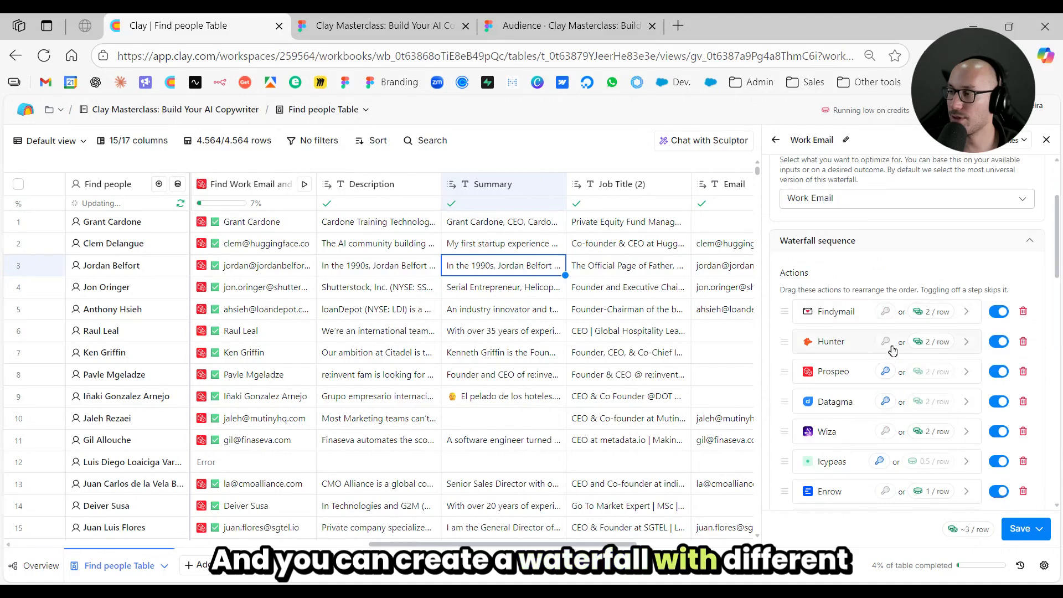
pyautogui.scroll(-3, 910, 332)
pyautogui.scroll(-5, 903, 322)
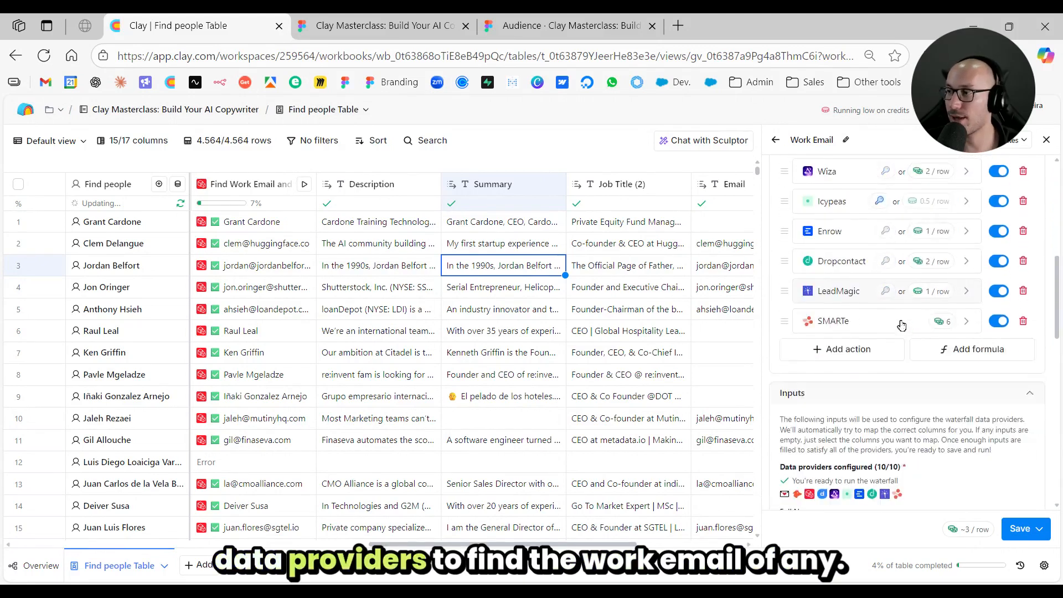
pyautogui.scroll(7, 899, 330)
pyautogui.scroll(3, 930, 238)
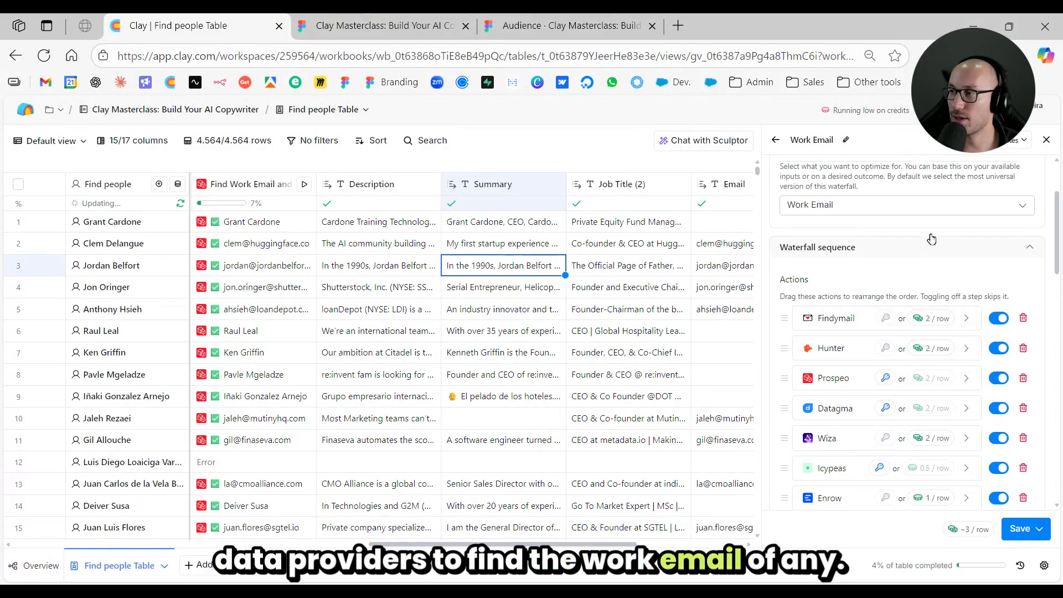
pyautogui.click(1047, 142)
pyautogui.click(770, 293)
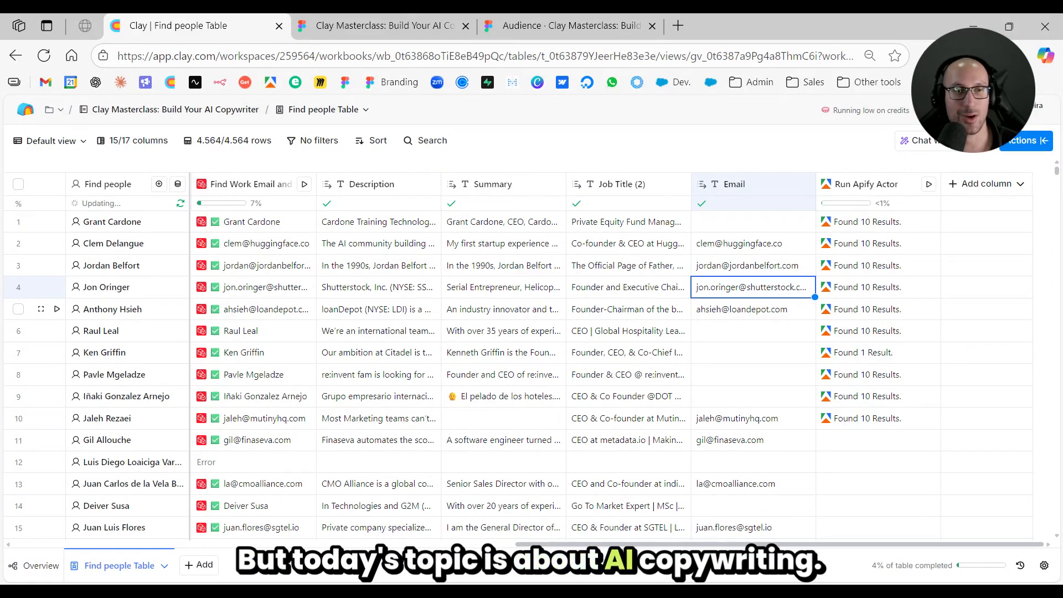
pyautogui.click(750, 336)
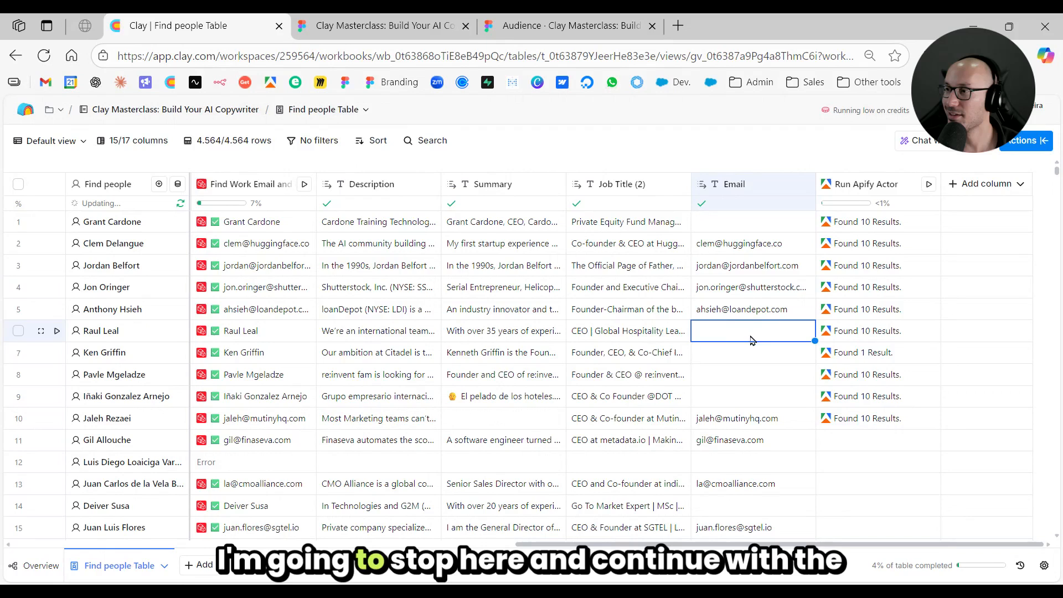
pyautogui.click(773, 290)
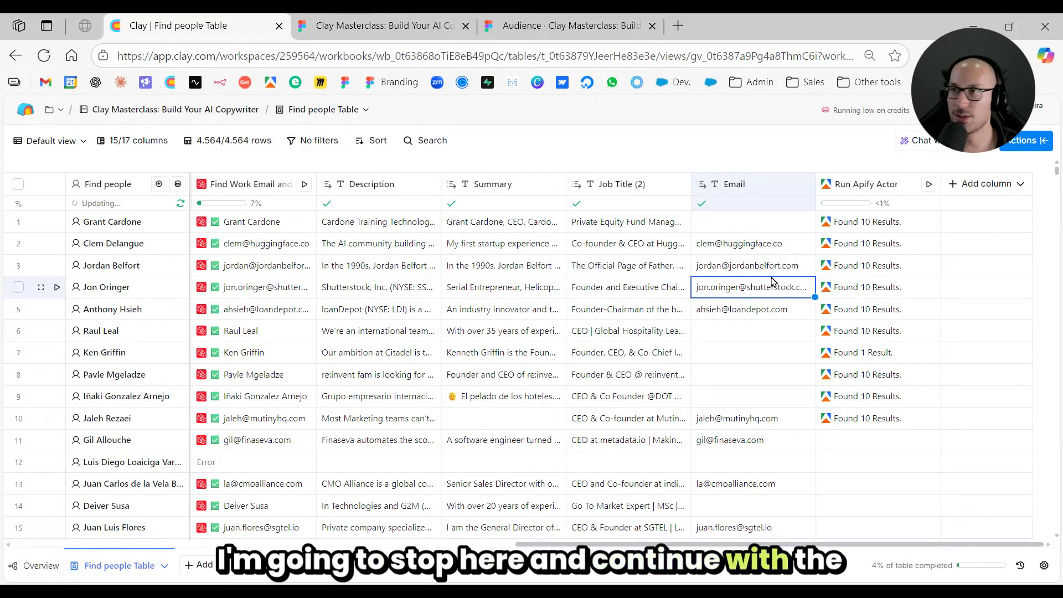
# - Check the Tier & Segment step on the Figma slide and return to the Clay table
pyautogui.click(564, 26)
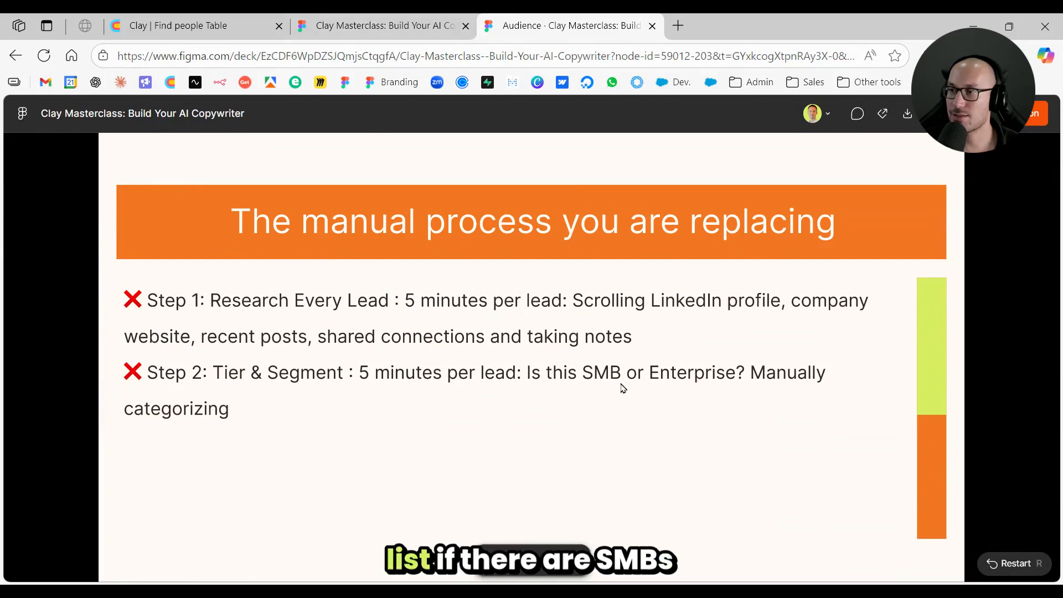
pyautogui.click(387, 25)
pyautogui.click(183, 26)
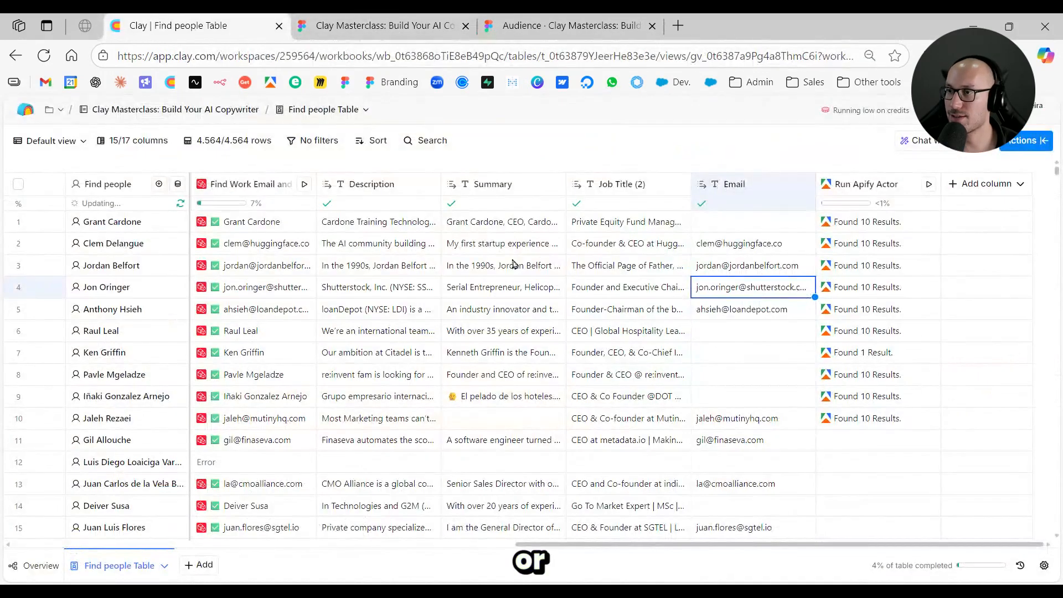
# - Add the company Size from the Find Work Email result of the lead in row 5 as a new column
pyautogui.click(271, 310)
pyautogui.scroll(-10, 898, 306)
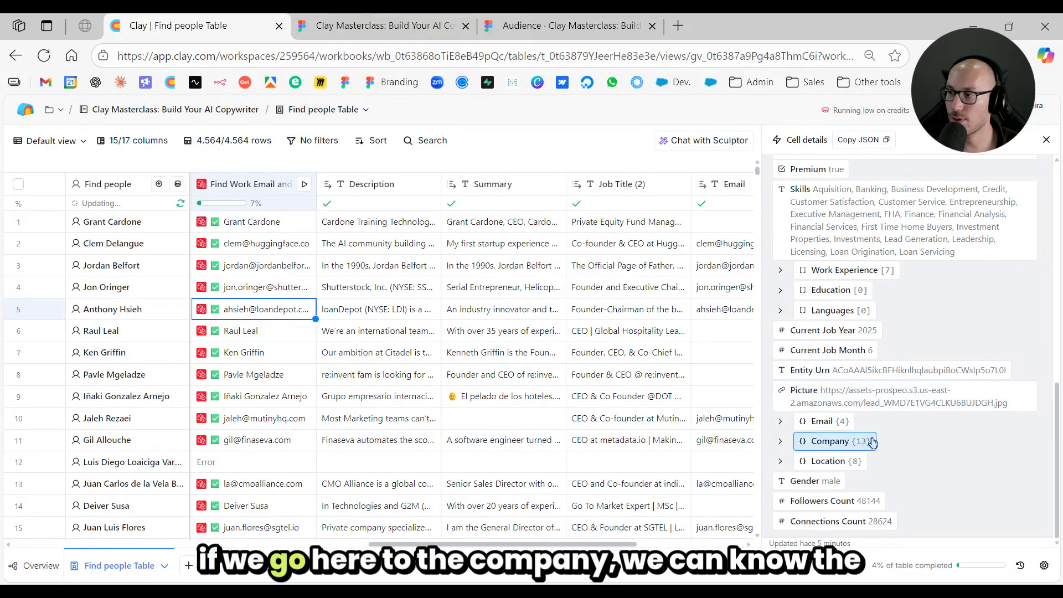
pyautogui.click(833, 440)
pyautogui.scroll(-3, 930, 326)
pyautogui.moveTo(974, 352)
pyautogui.click(1012, 357)
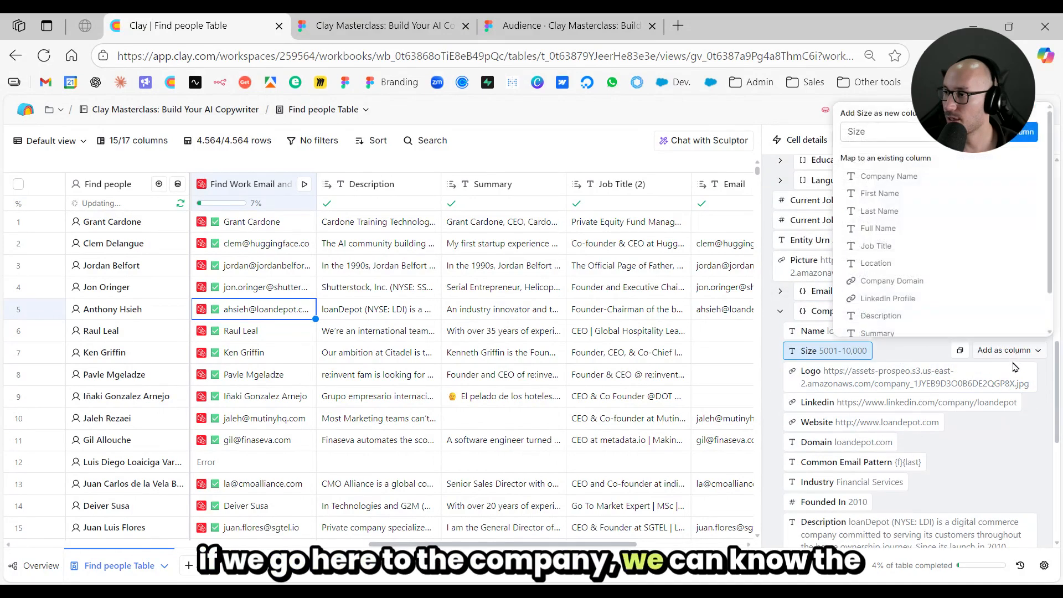
pyautogui.click(1011, 140)
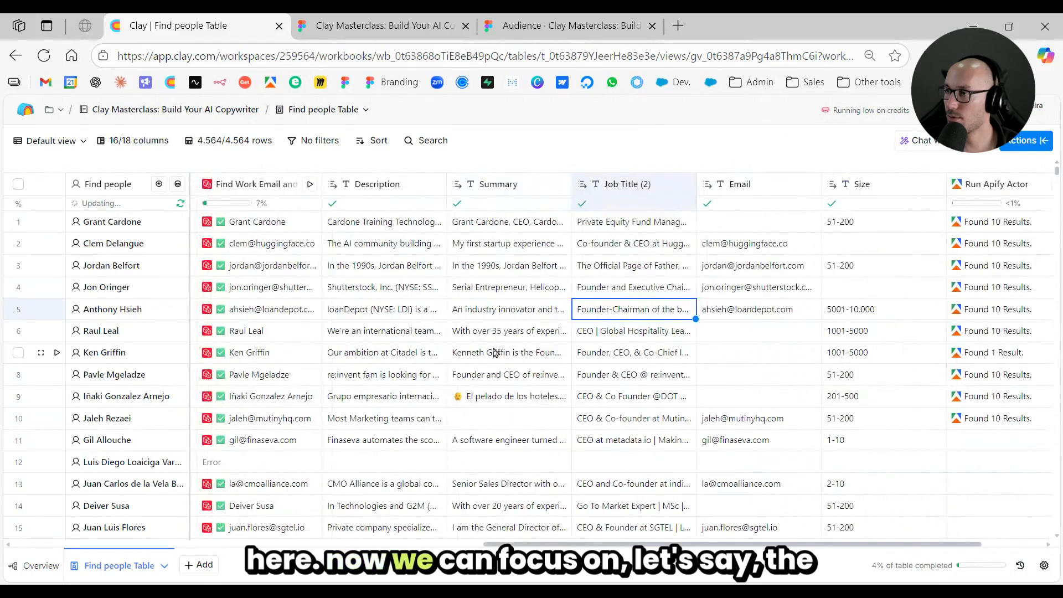
# - Look through the company sizes in the Size column and view the column's available options
pyautogui.scroll(-12, 751, 305)
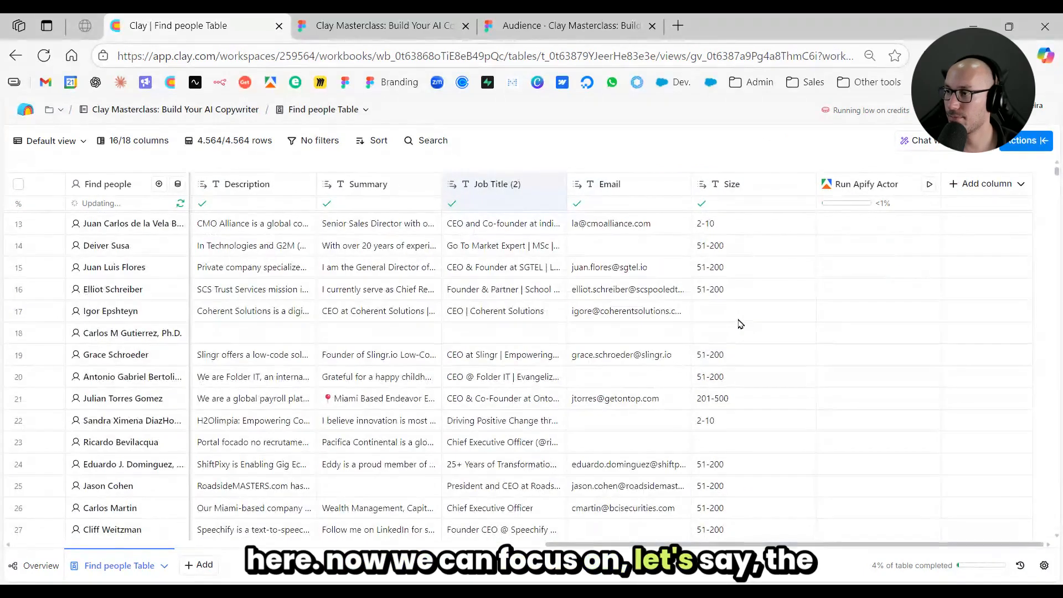
pyautogui.scroll(-10, 735, 313)
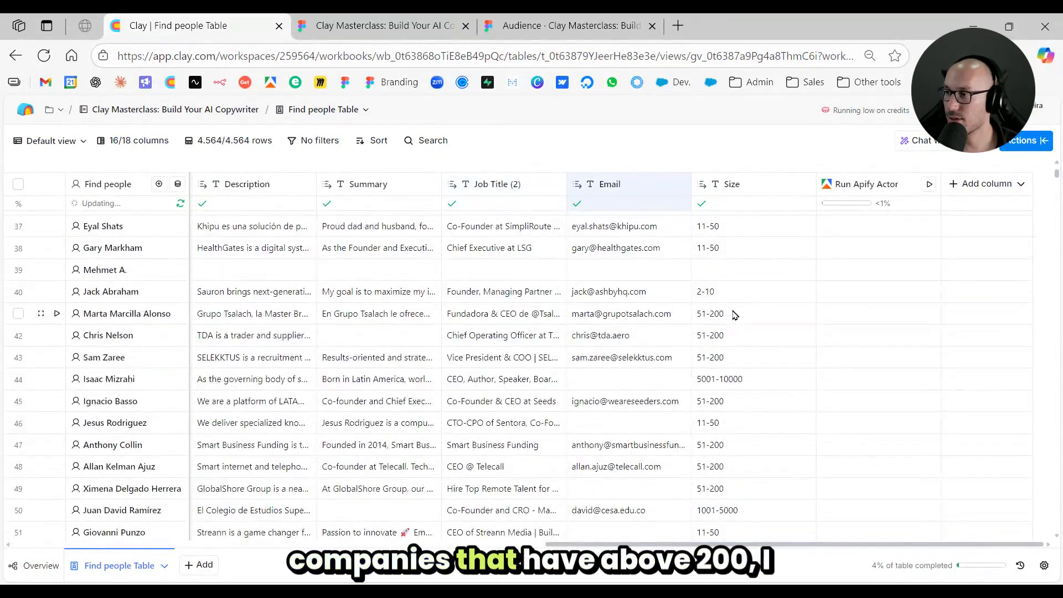
pyautogui.scroll(3, 734, 313)
pyautogui.scroll(16, 734, 313)
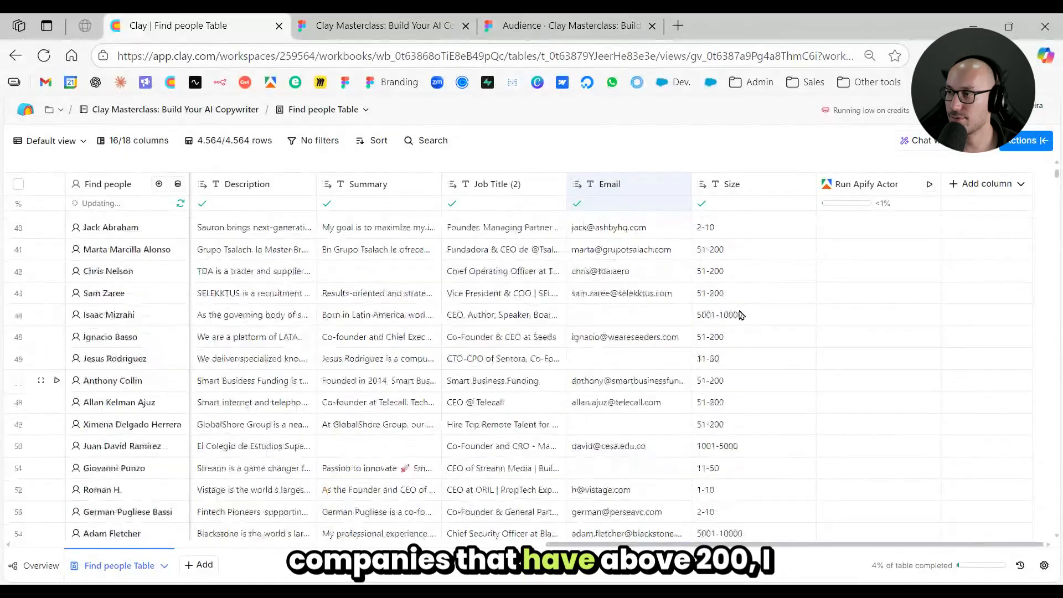
pyautogui.scroll(3, 742, 314)
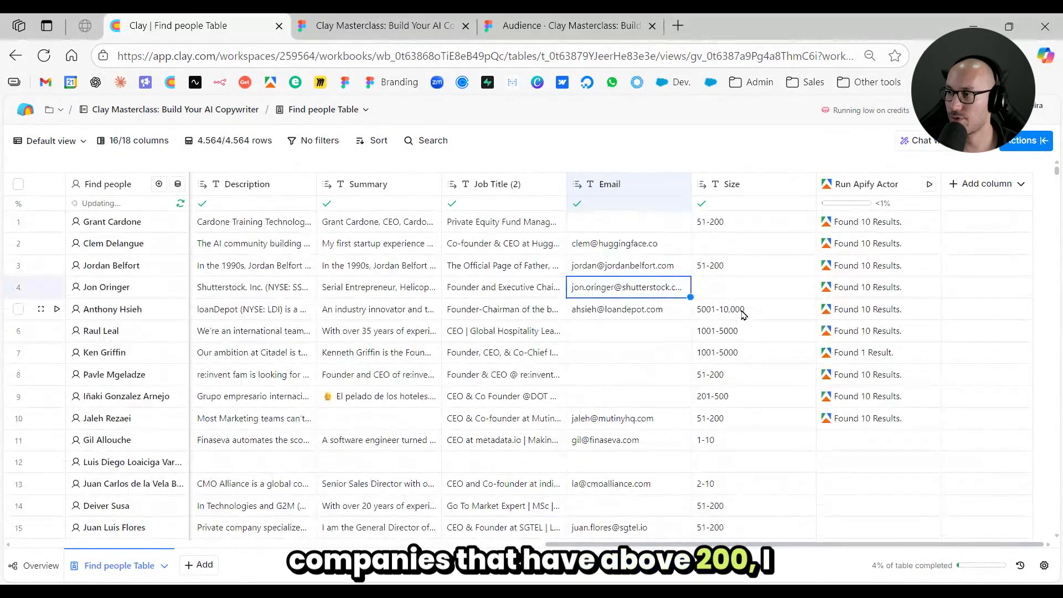
pyautogui.click(736, 189)
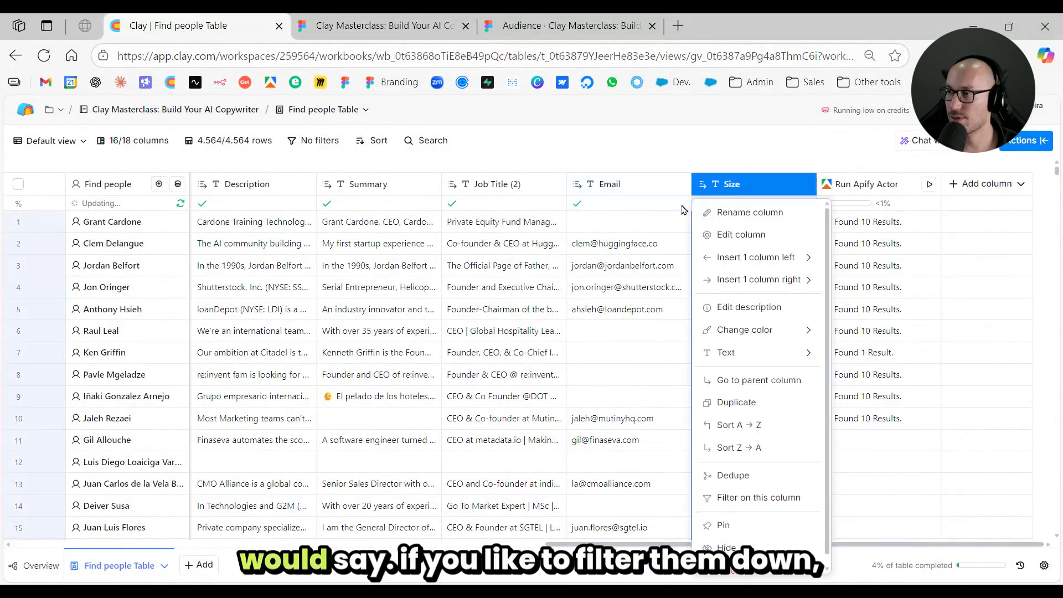
pyautogui.click(593, 269)
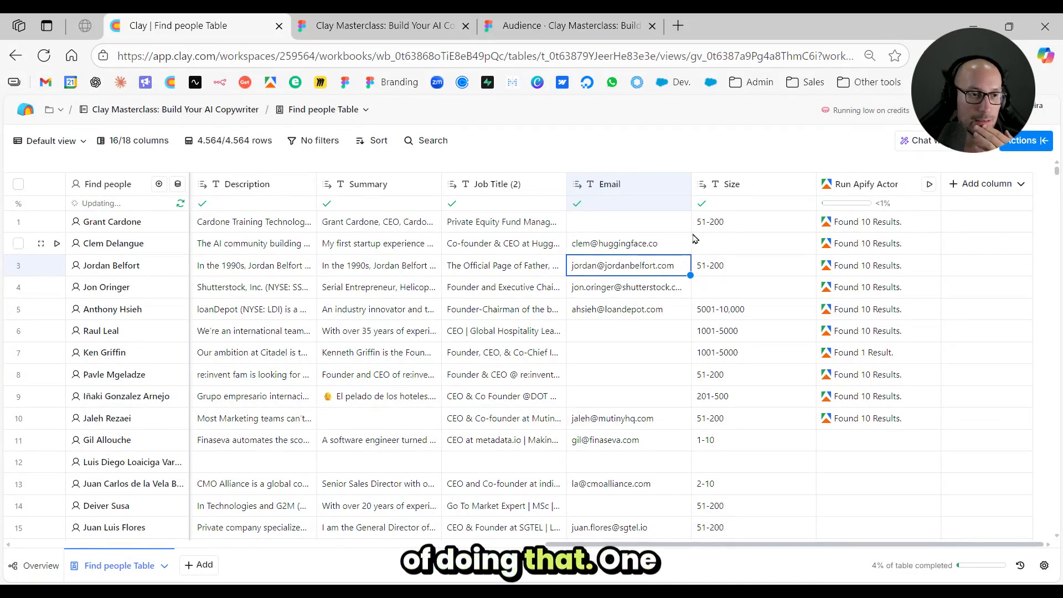
# - Add a filter on the Size column and set its condition to "contains any of"
pyautogui.click(744, 188)
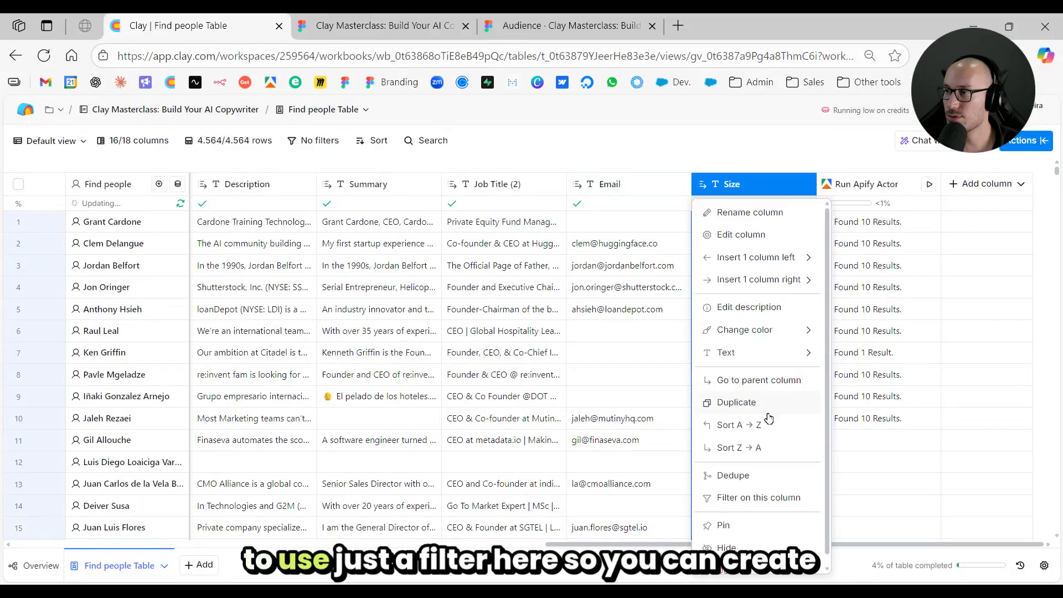
pyautogui.click(751, 499)
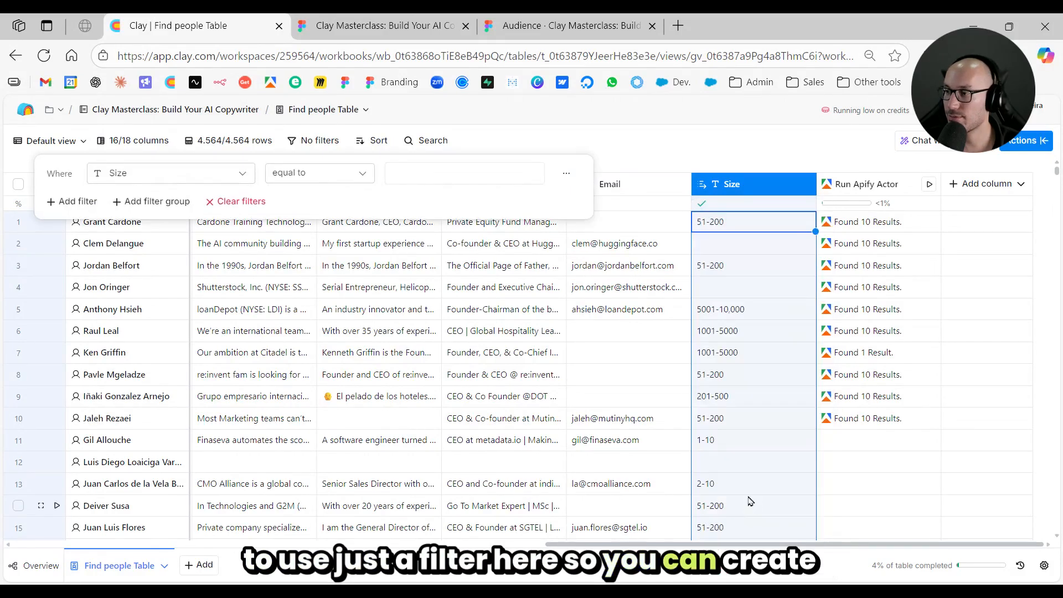
pyautogui.click(324, 180)
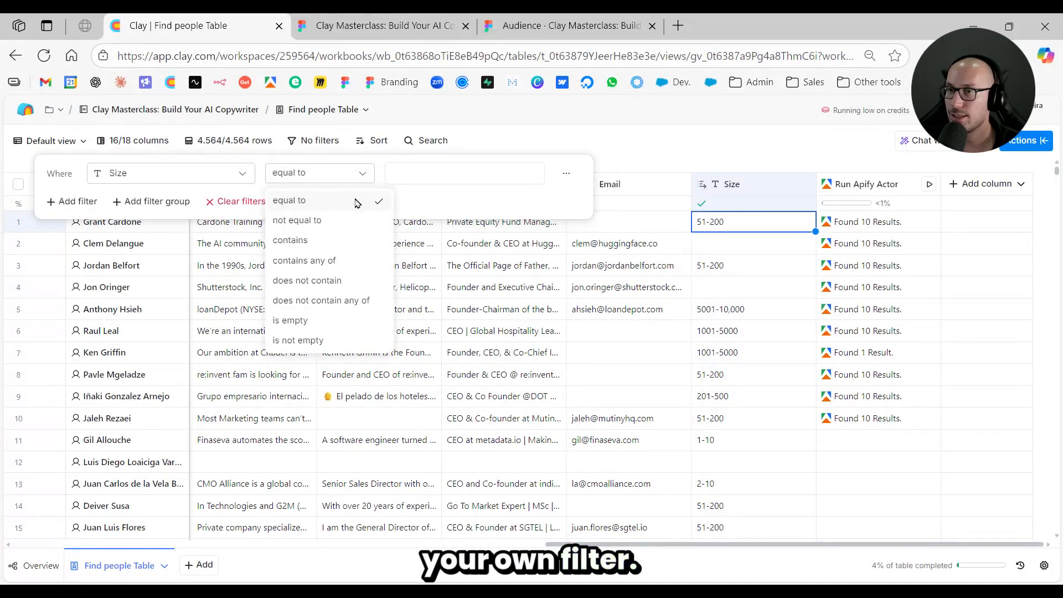
pyautogui.click(353, 261)
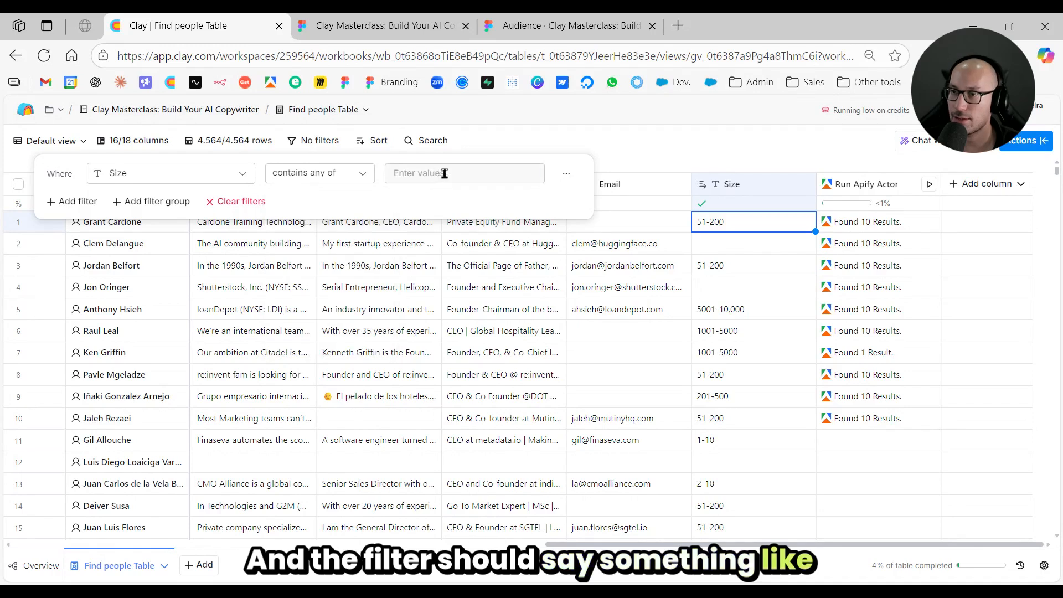
# - Enter 201, 500 and 501 as the Size filter's values and close the filter settings
pyautogui.click(444, 173)
pyautogui.write('201')
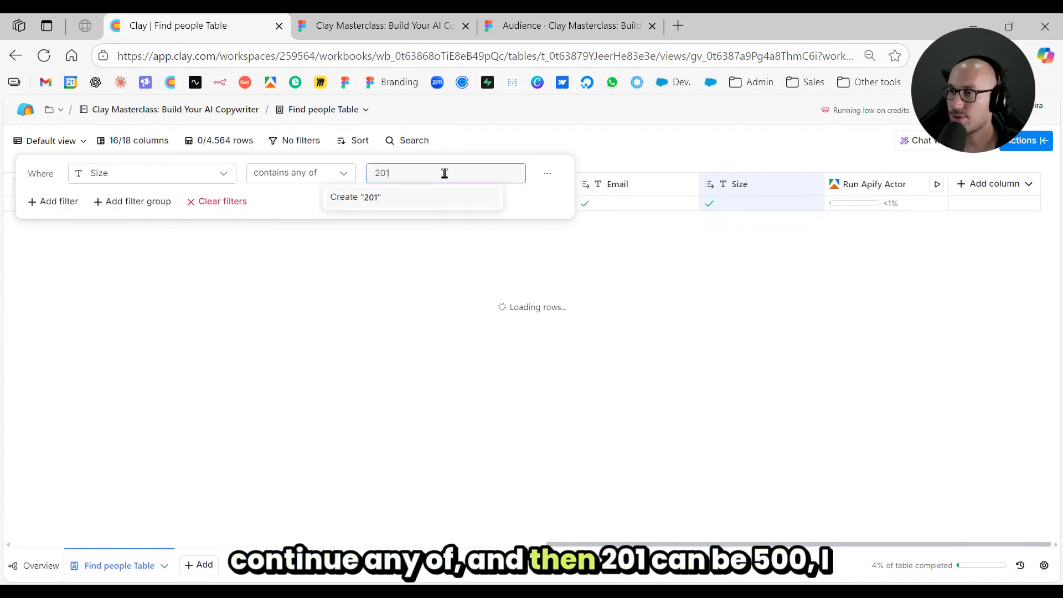
pyautogui.press('Return')
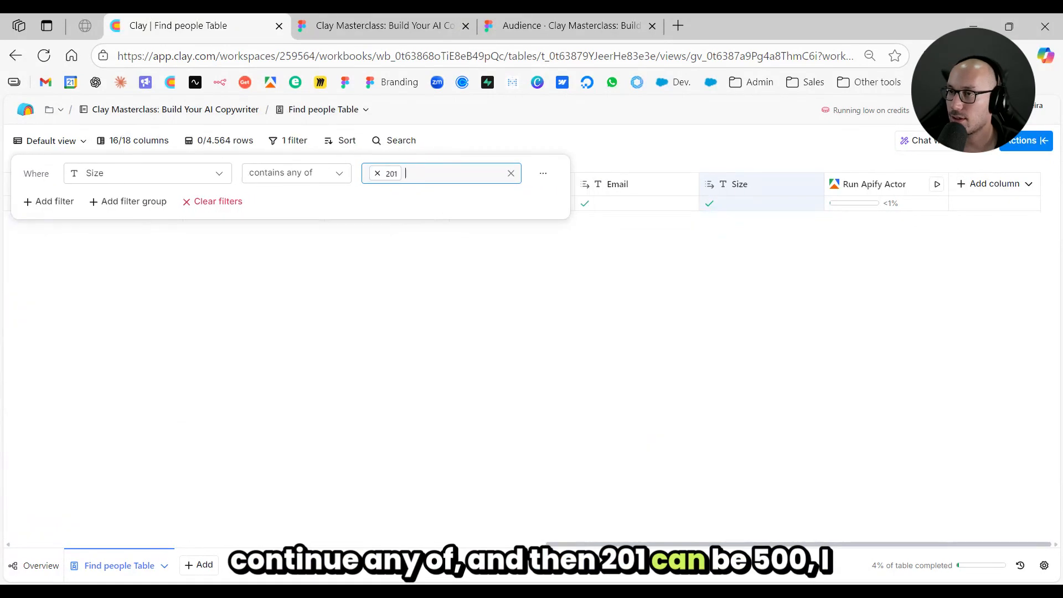
pyautogui.write('501')
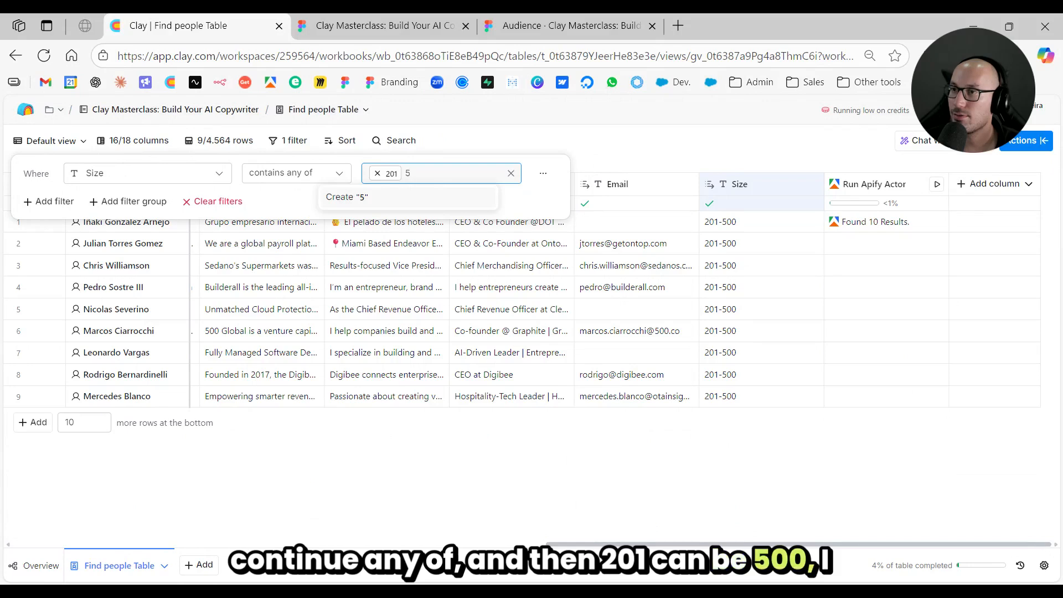
pyautogui.press('Return')
pyautogui.write('501')
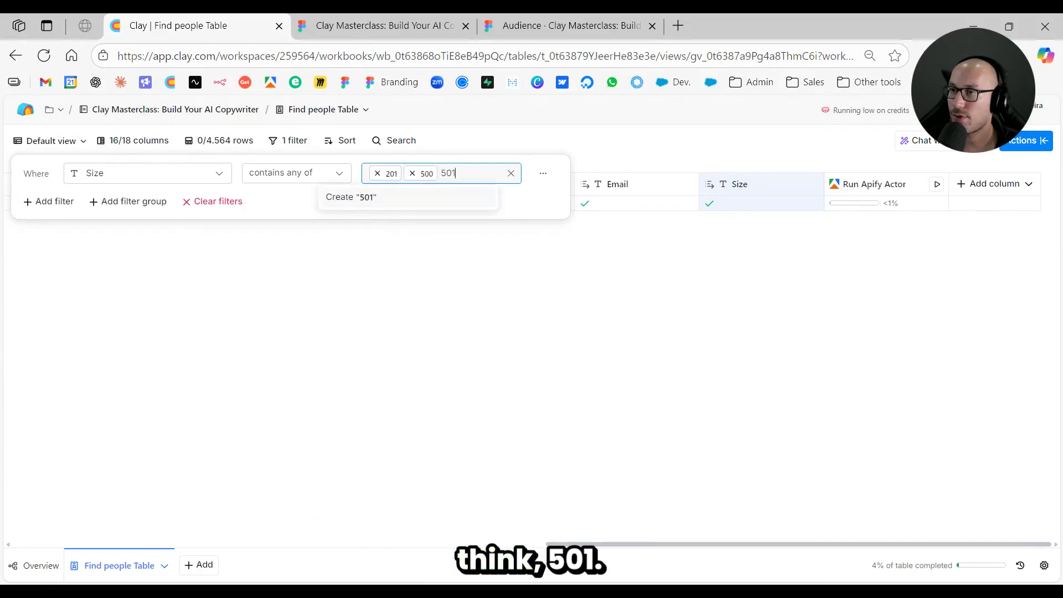
pyautogui.press('Return')
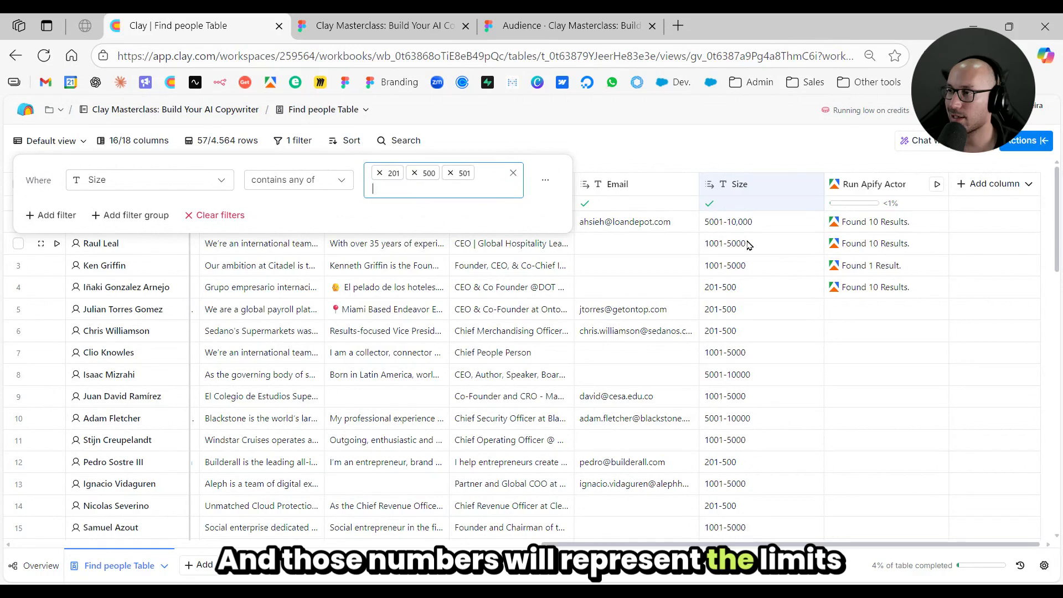
pyautogui.click(748, 244)
# - Review the company sizes and job titles of the filtered leads
pyautogui.scroll(-5, 749, 310)
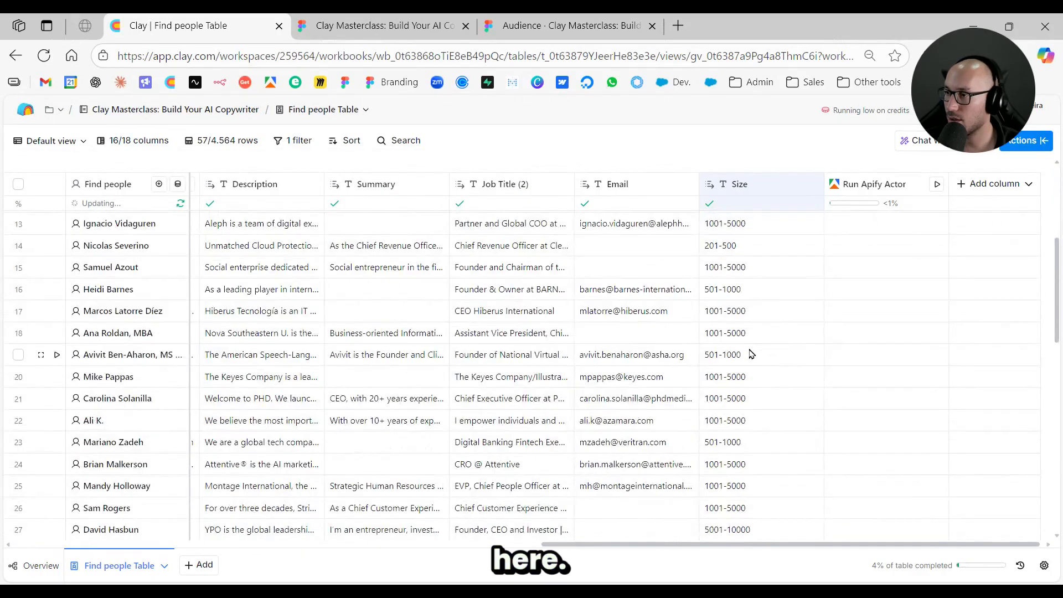
pyautogui.scroll(-5, 751, 354)
pyautogui.scroll(10, 739, 368)
pyautogui.click(745, 310)
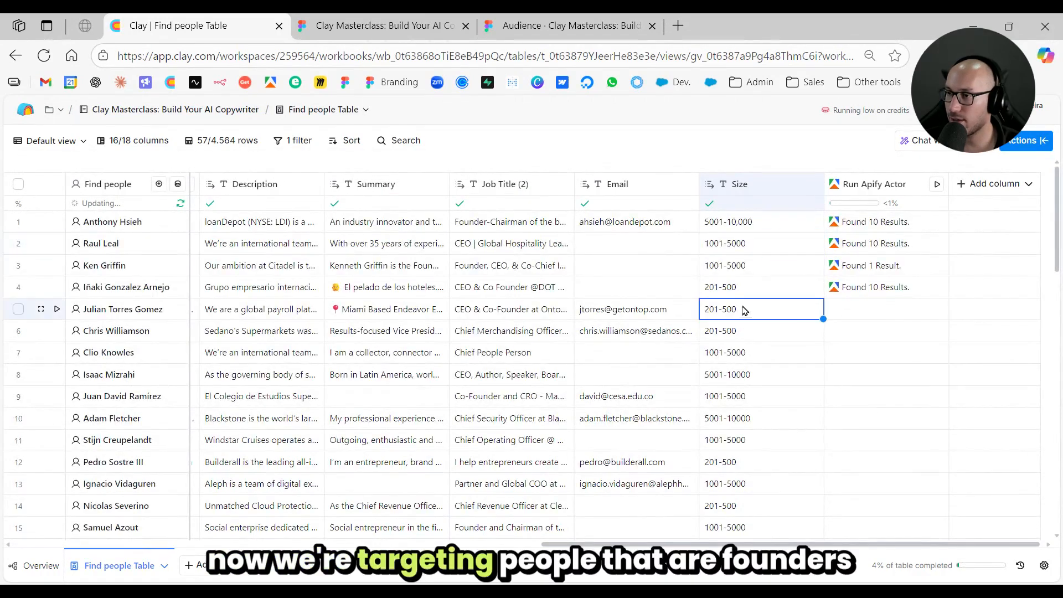
pyautogui.click(536, 289)
pyautogui.click(760, 289)
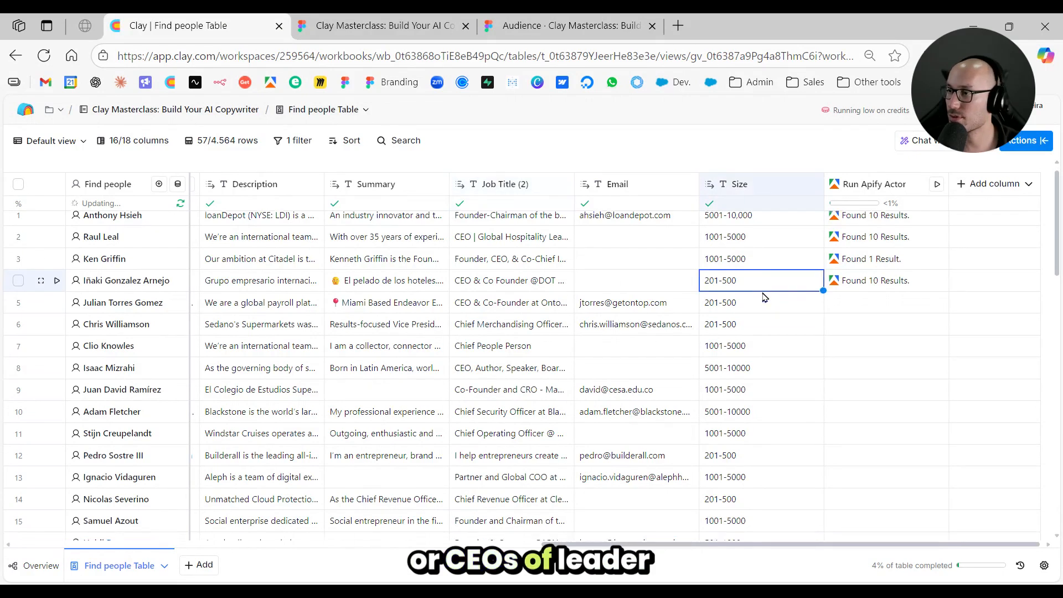
pyautogui.scroll(-10, 763, 301)
pyautogui.scroll(10, 769, 306)
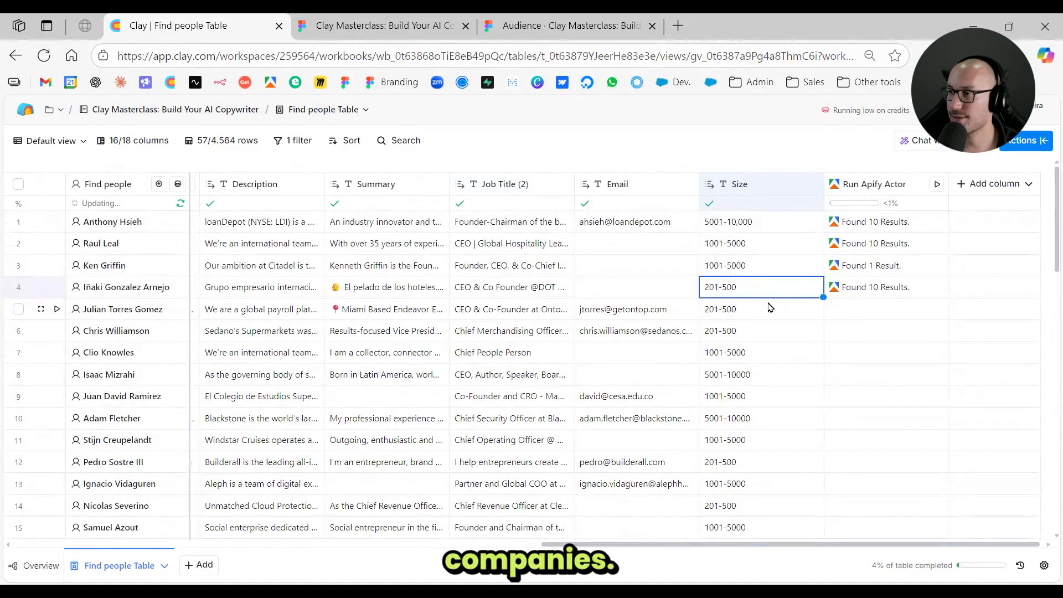
# - Turn off auto-update for the whole table in the table's run settings and close the settings
pyautogui.click(777, 245)
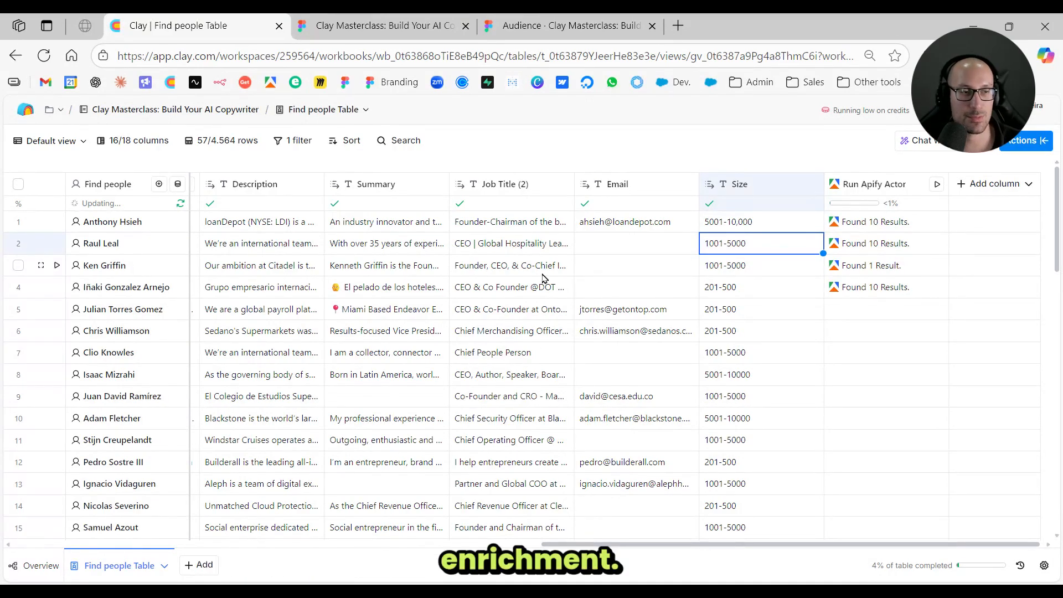
pyautogui.click(1043, 565)
pyautogui.scroll(-2, 1007, 381)
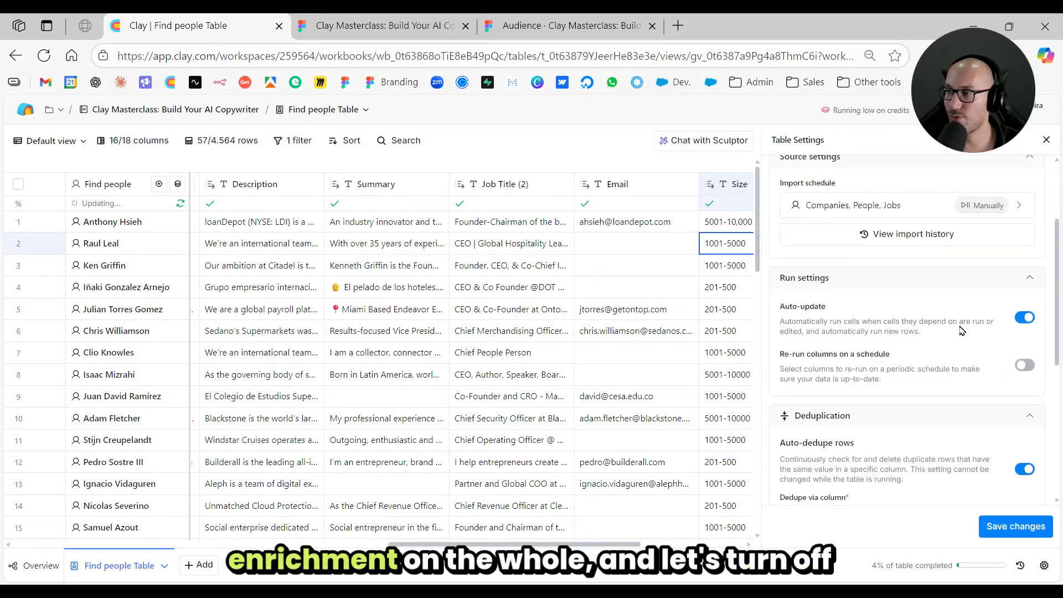
pyautogui.click(1017, 321)
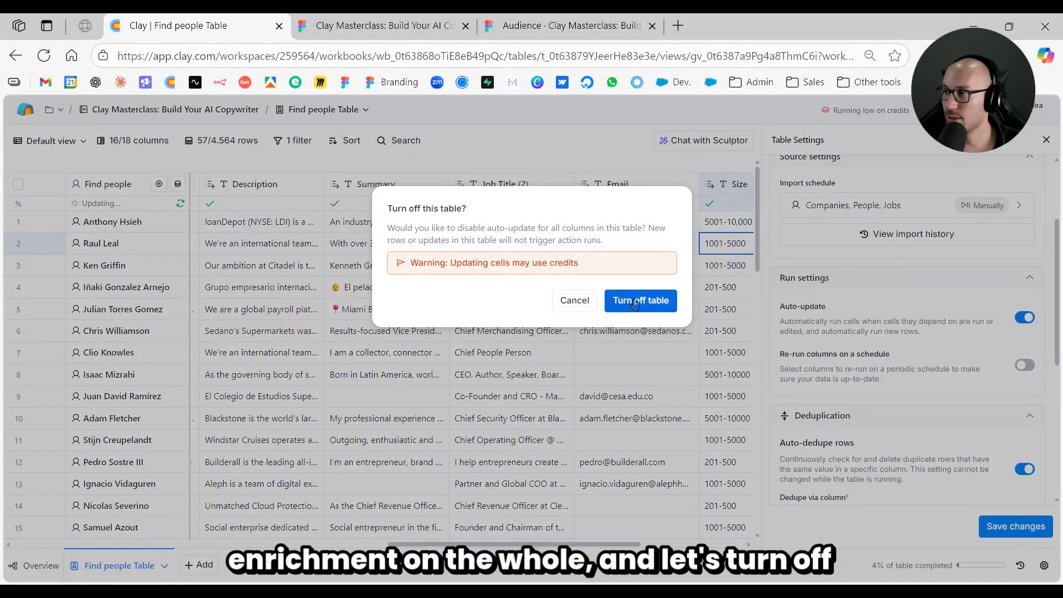
pyautogui.click(635, 301)
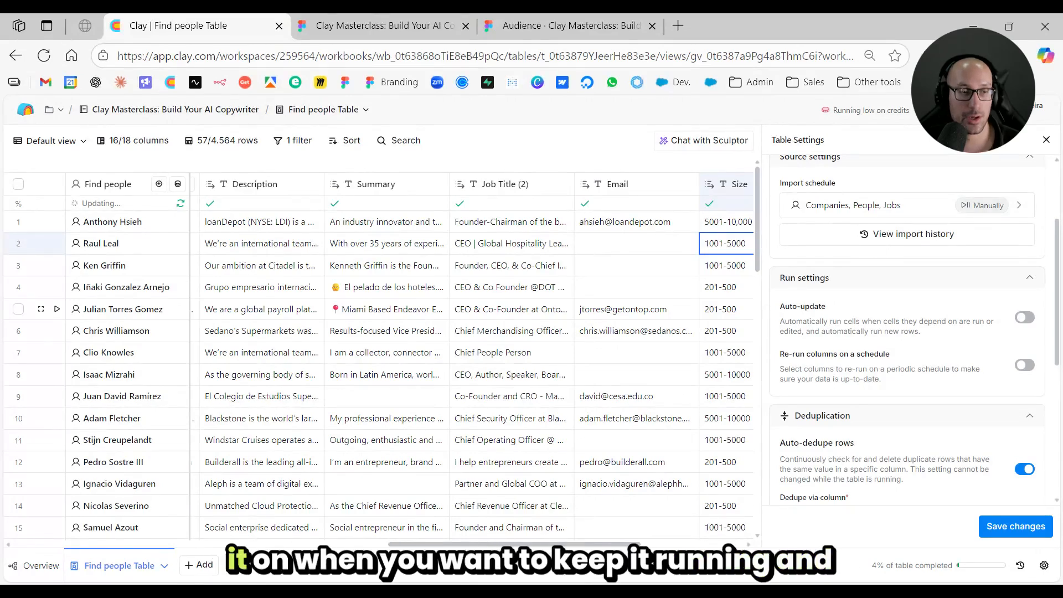
pyautogui.click(1045, 139)
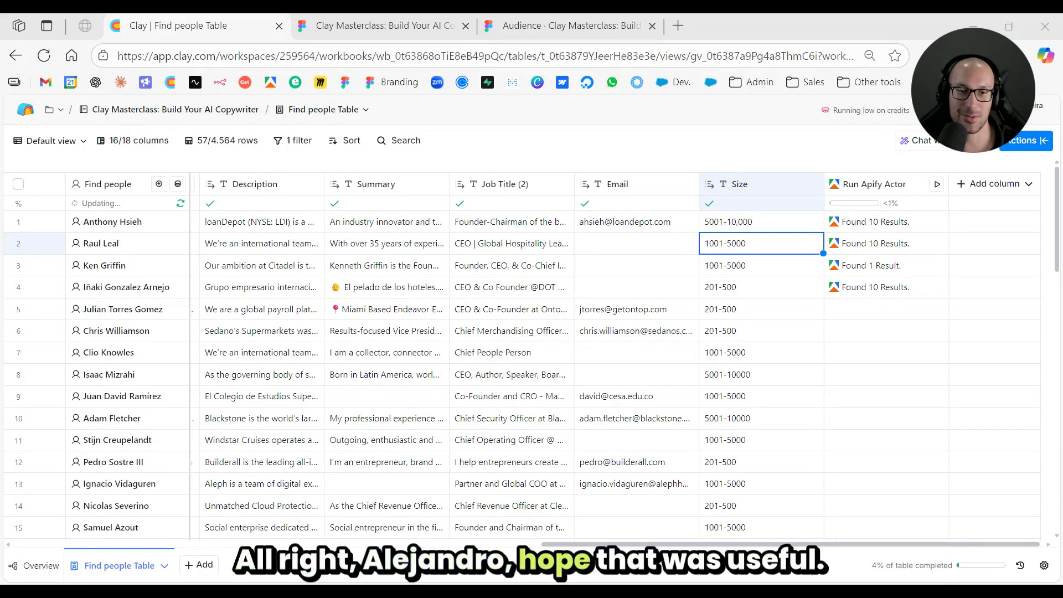
# - Insert a formula column directly to the right of the Size column
pyautogui.click(741, 288)
pyautogui.hscroll(1, 744, 227)
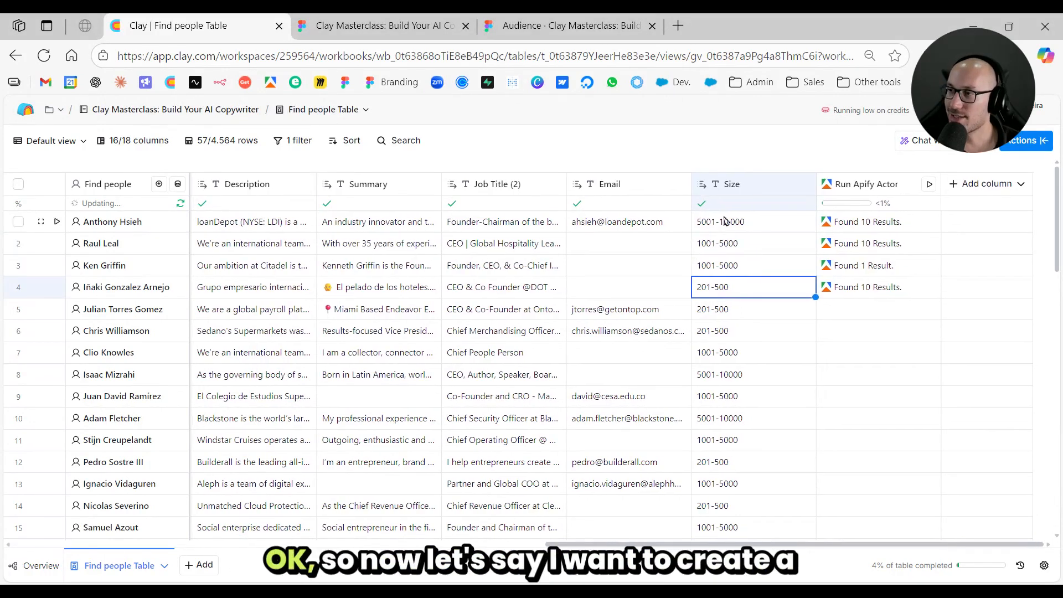
pyautogui.click(754, 185)
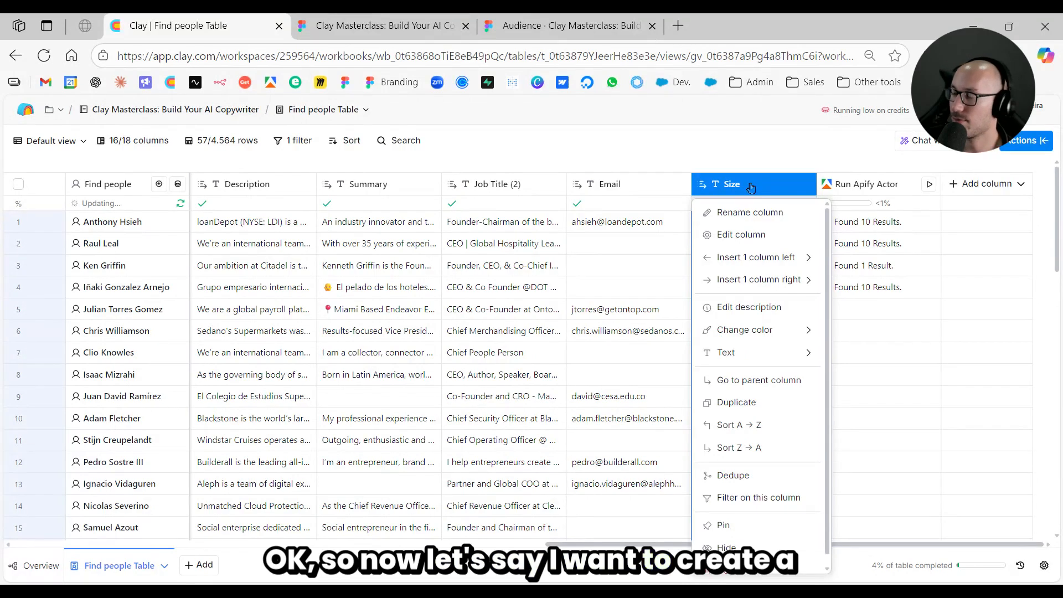
pyautogui.moveTo(781, 281)
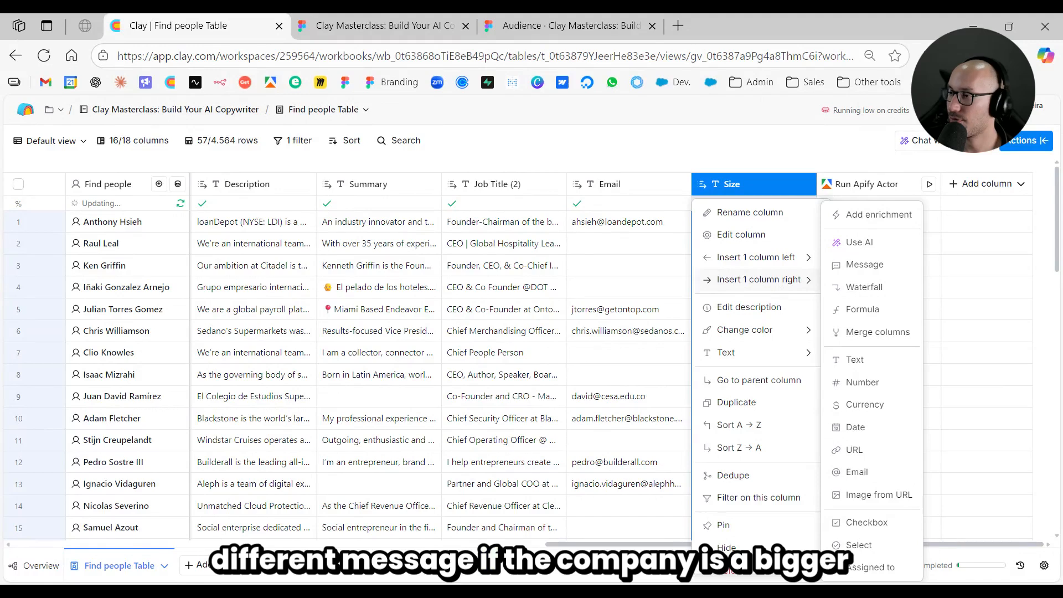
pyautogui.click(865, 315)
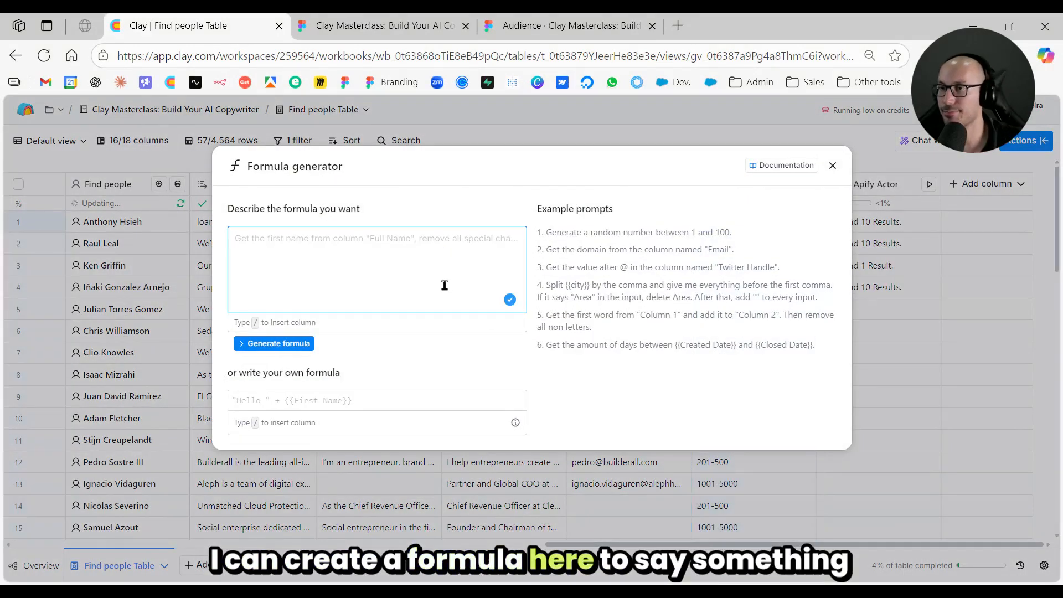
# - Begin the formula description with "Output SMB if" followed by a reference to the Size column
pyautogui.write('Output')
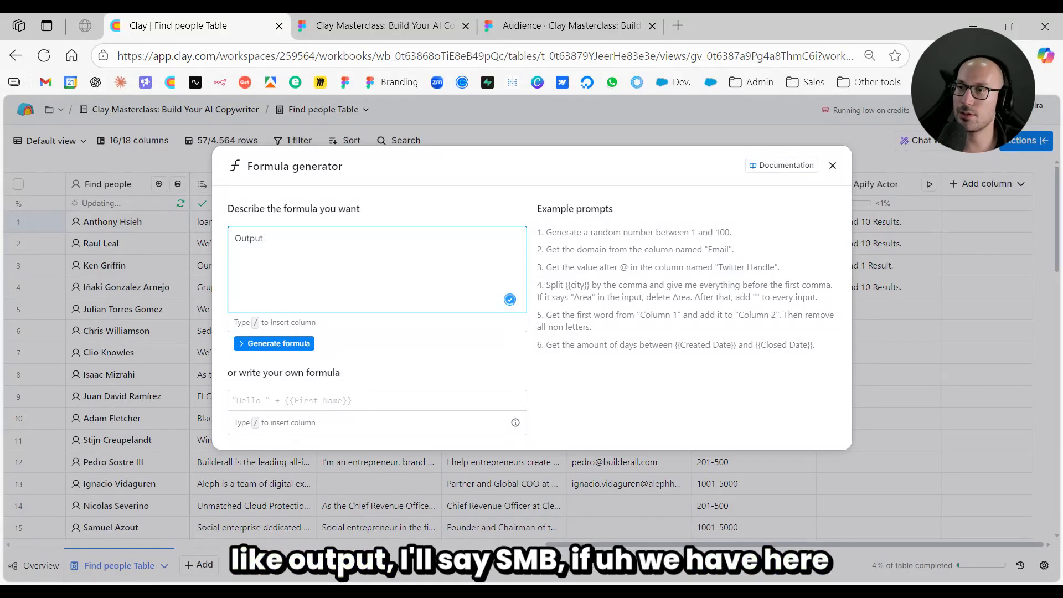
pyautogui.write(' SMB')
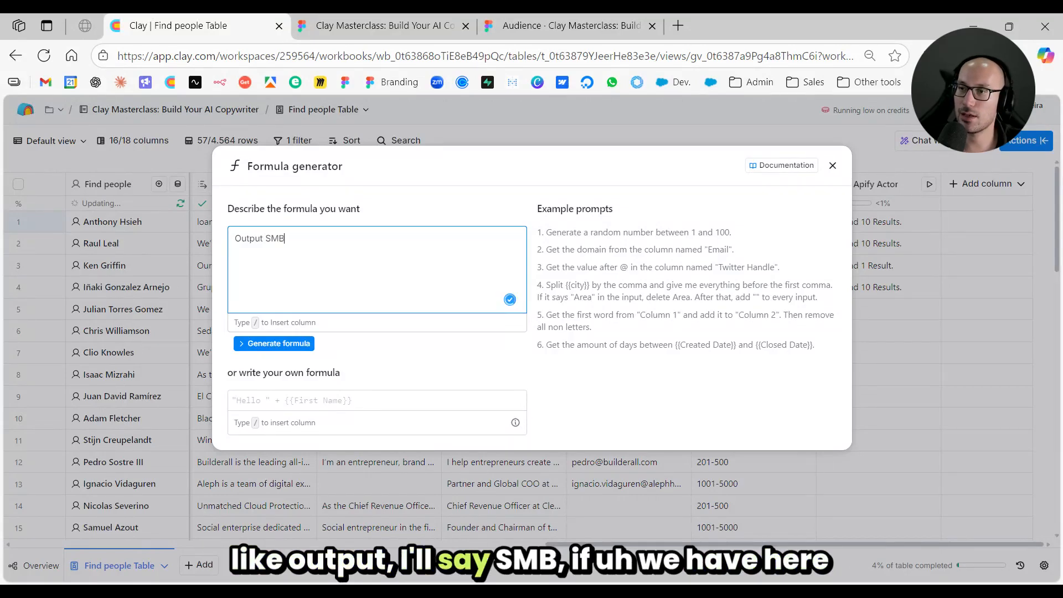
pyautogui.write(' if /')
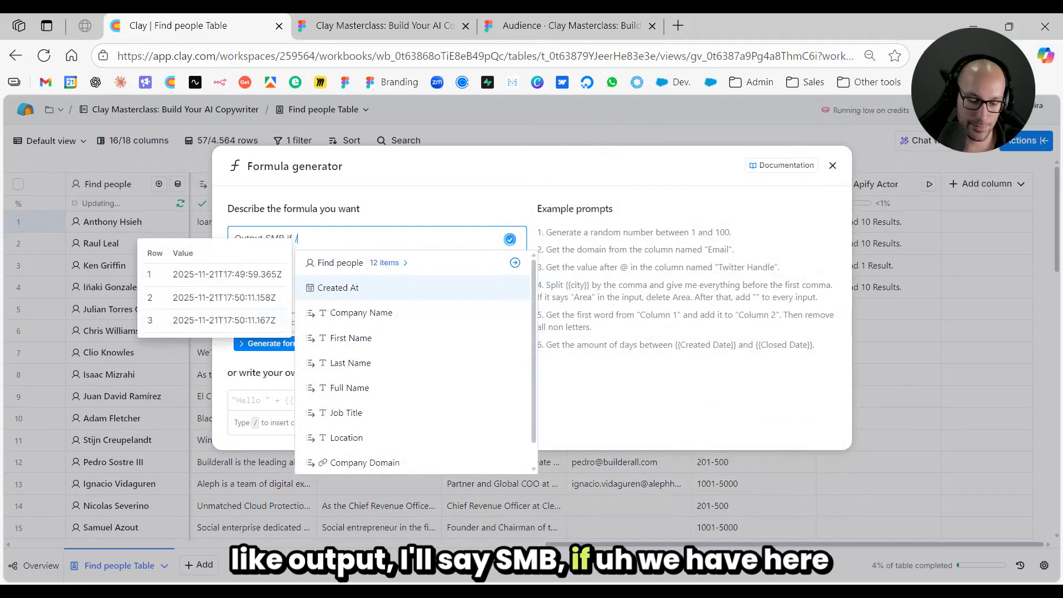
pyautogui.scroll(-2, 424, 360)
pyautogui.scroll(-5, 424, 363)
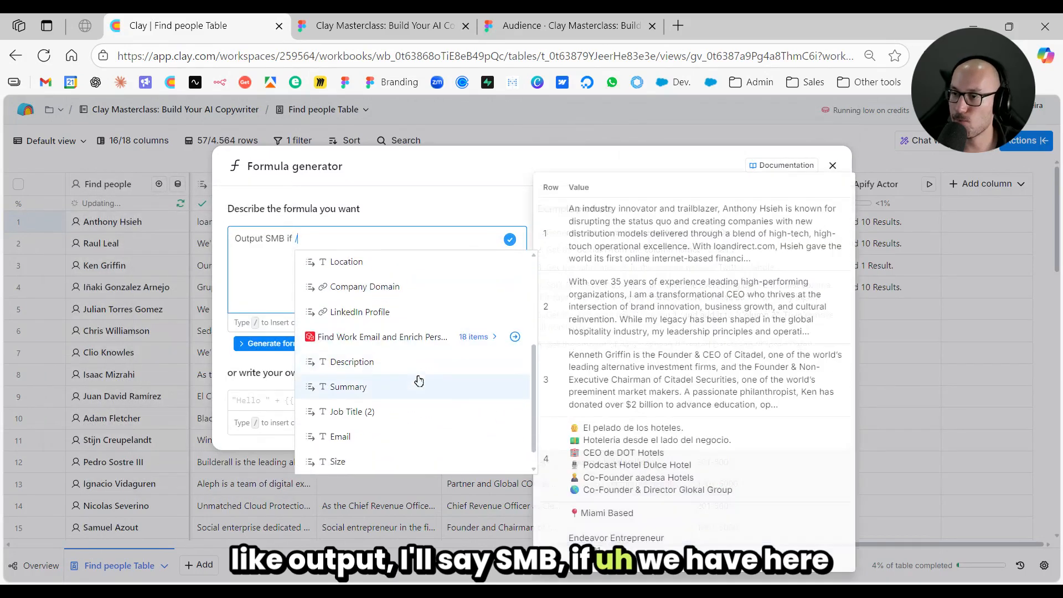
pyautogui.click(387, 434)
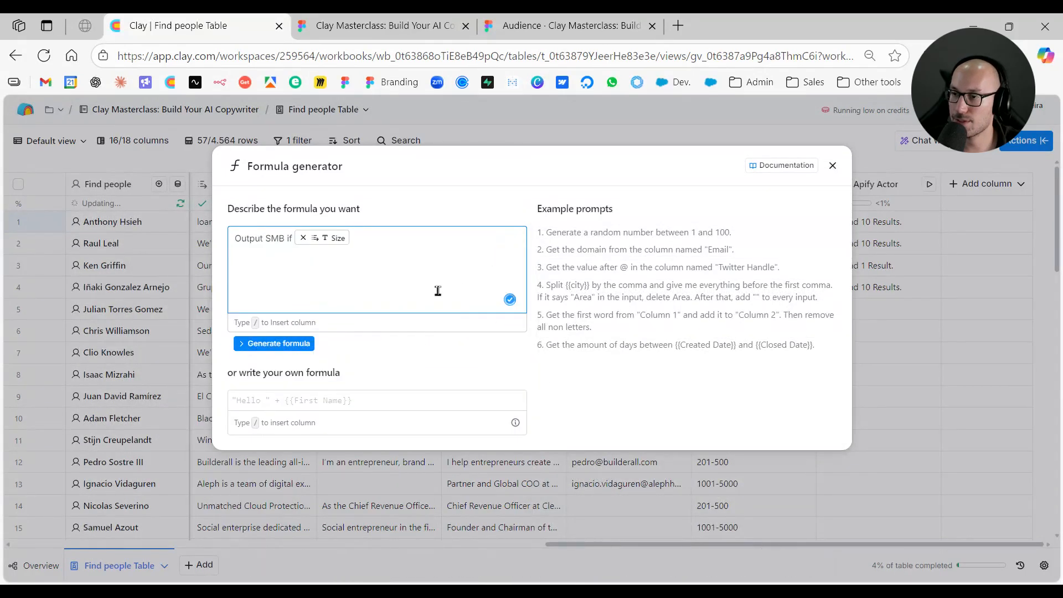
# - Complete the description with "contains any of the following numbers:" 10, 11 and 50, and generate the formula
pyautogui.write('contains')
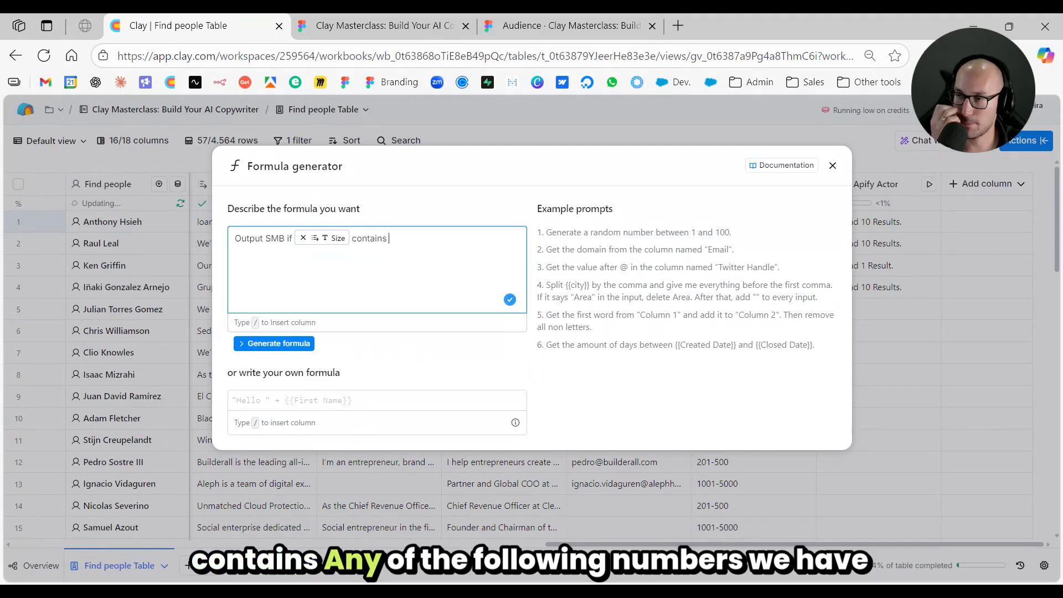
pyautogui.write(' any of the following ')
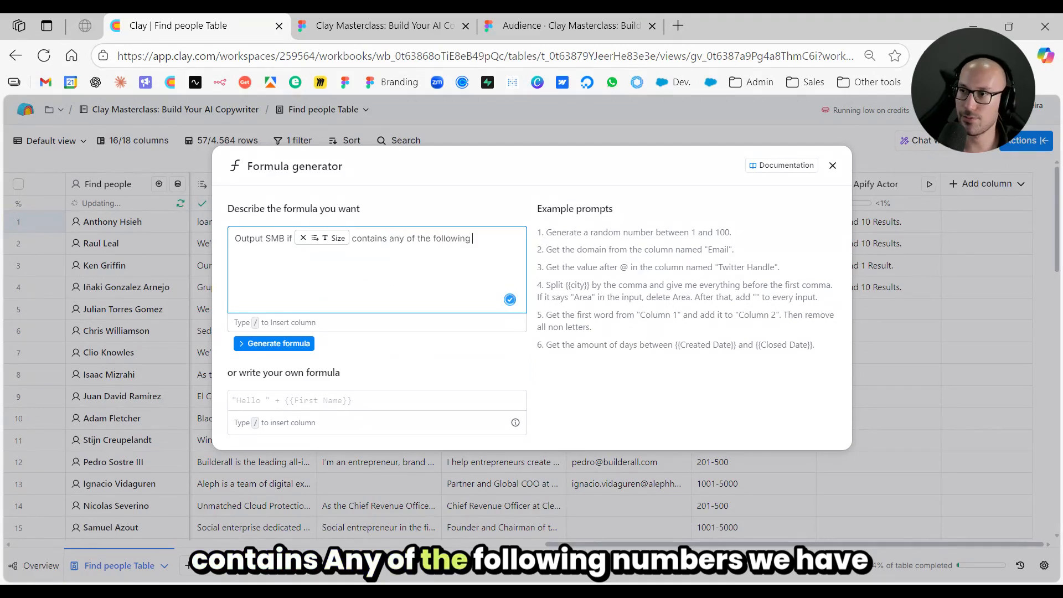
pyautogui.write('numbers: 10')
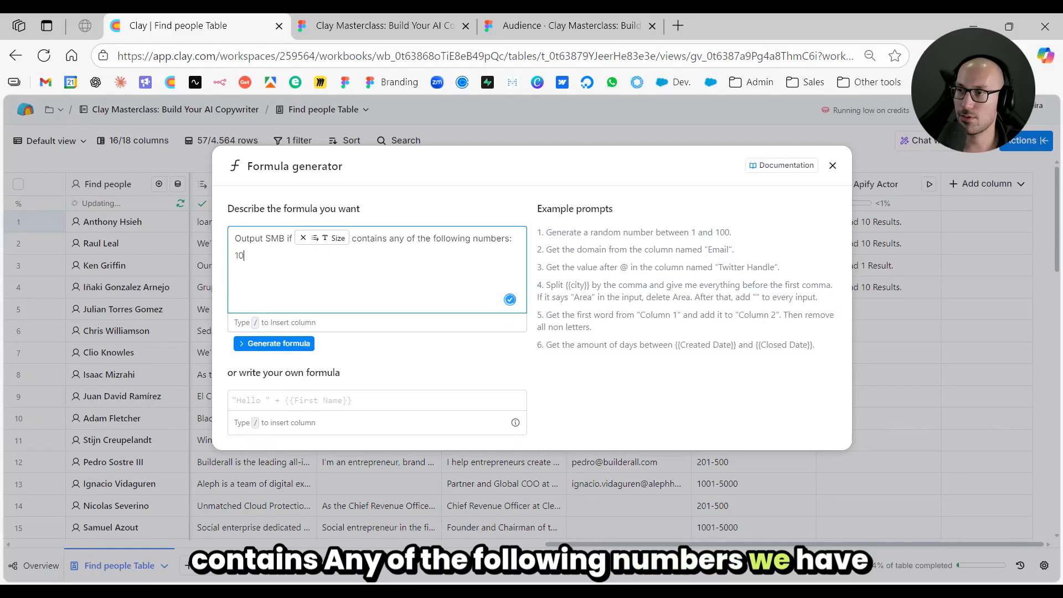
pyautogui.press('Return')
pyautogui.write('11 ')
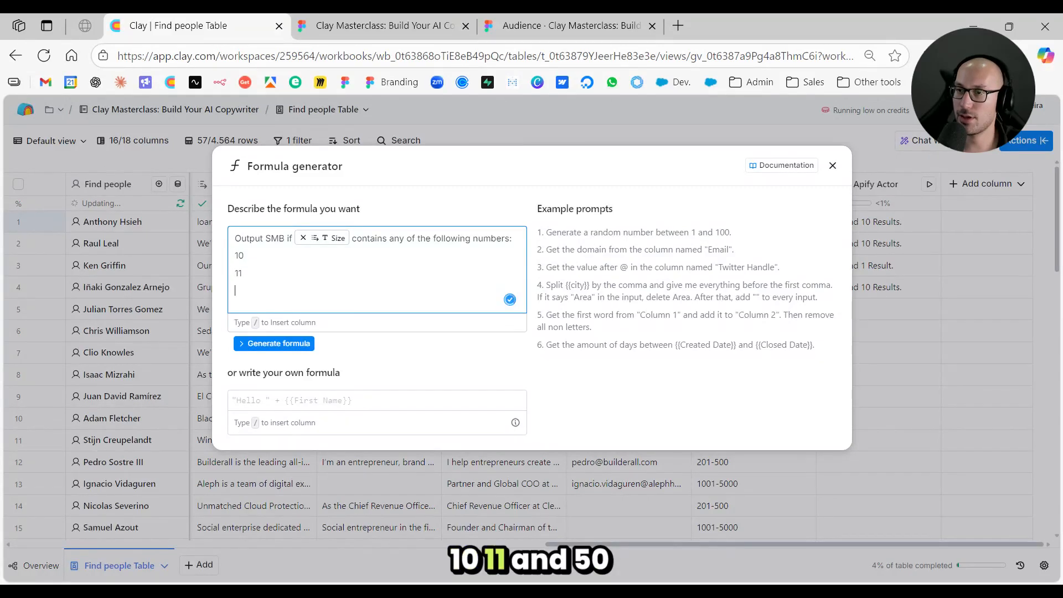
pyautogui.write('50')
pyautogui.hotkey('ctrl', 'Return')
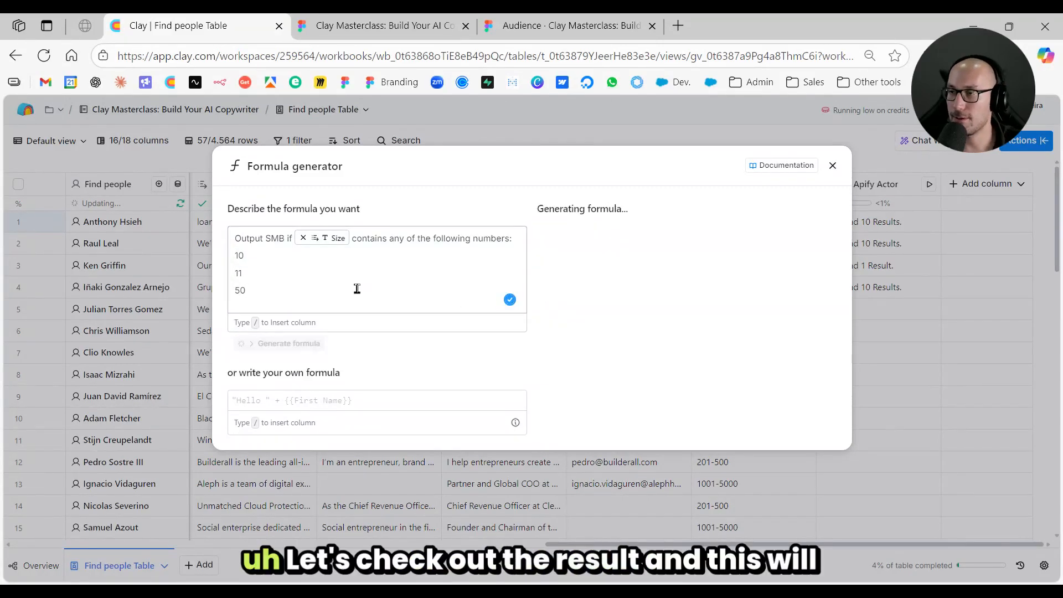
pyautogui.click(362, 280)
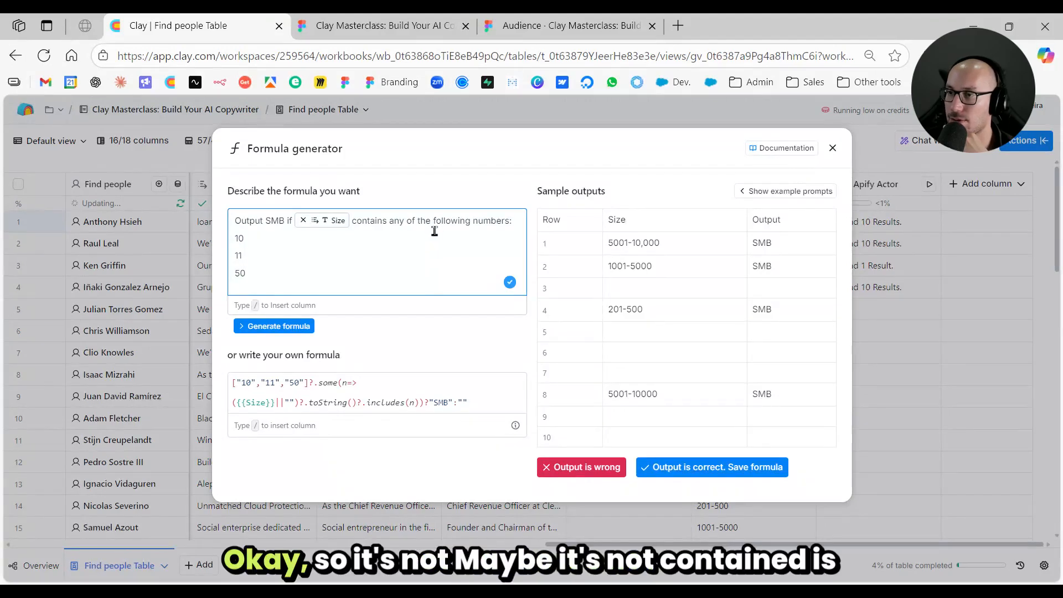
# - Change the condition from "contains" to "is", list the ranges 1 - 10 and 11 - 50, and regenerate the formula
pyautogui.click(237, 238)
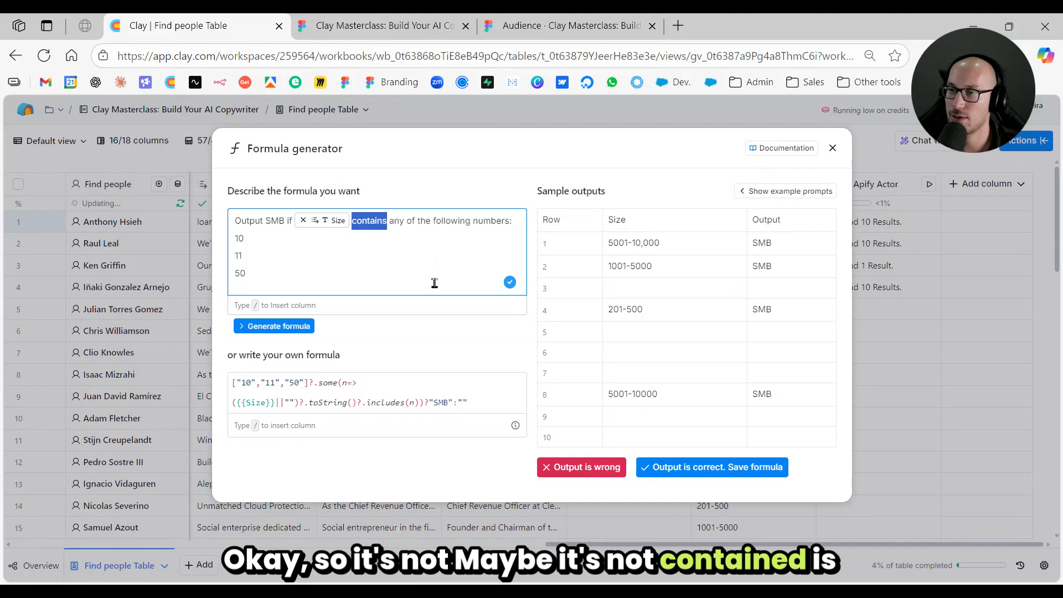
pyautogui.write('is')
pyautogui.click(235, 238)
pyautogui.write('1-')
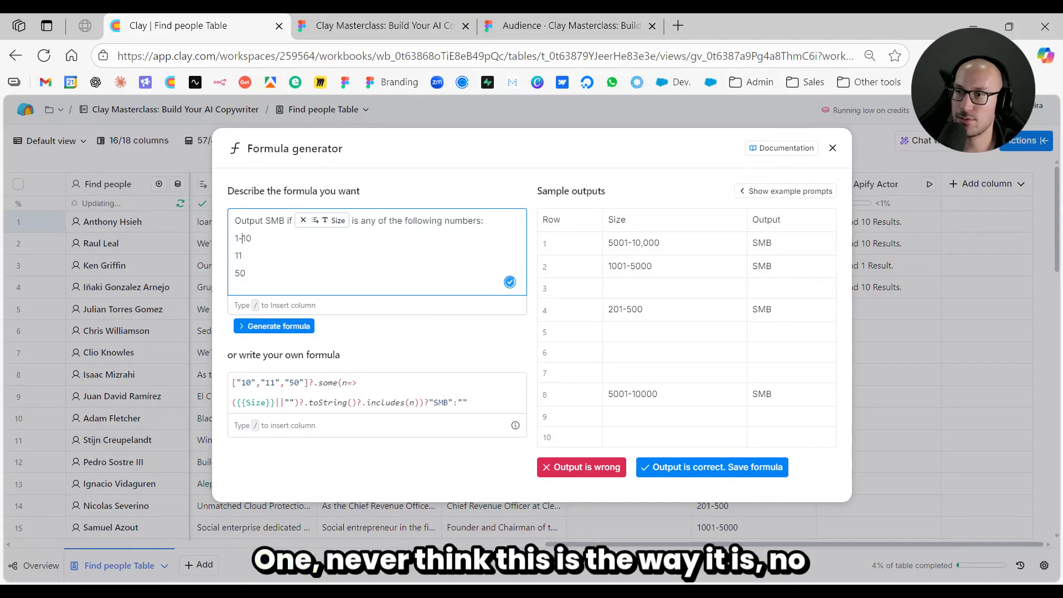
pyautogui.press('Left')
pyautogui.press('Left')
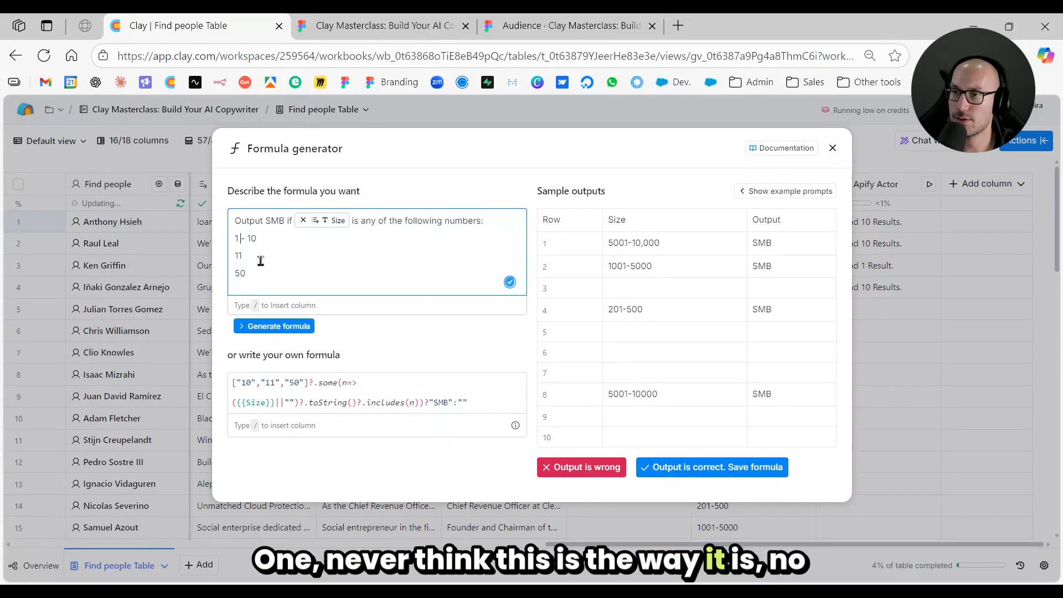
pyautogui.moveTo(246, 274); pyautogui.dragTo(234, 256)
pyautogui.write('11 - 50')
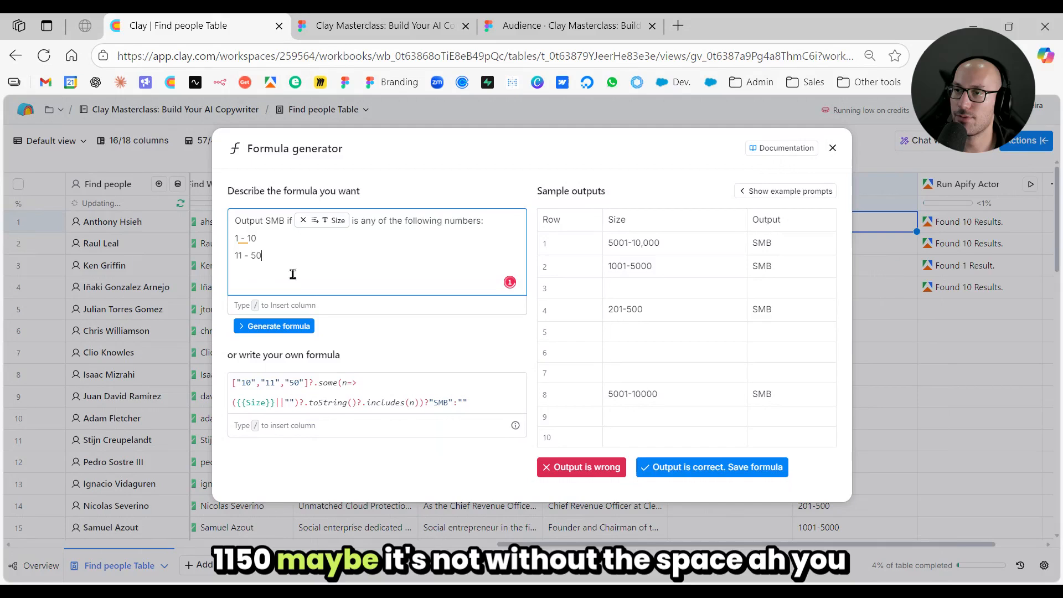
pyautogui.click(302, 325)
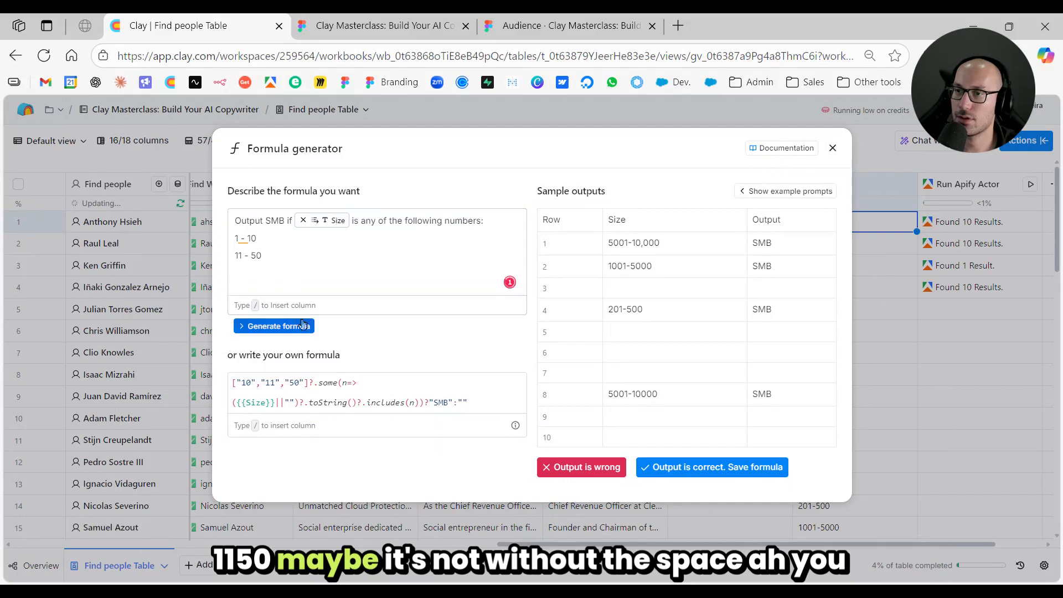
pyautogui.click(303, 325)
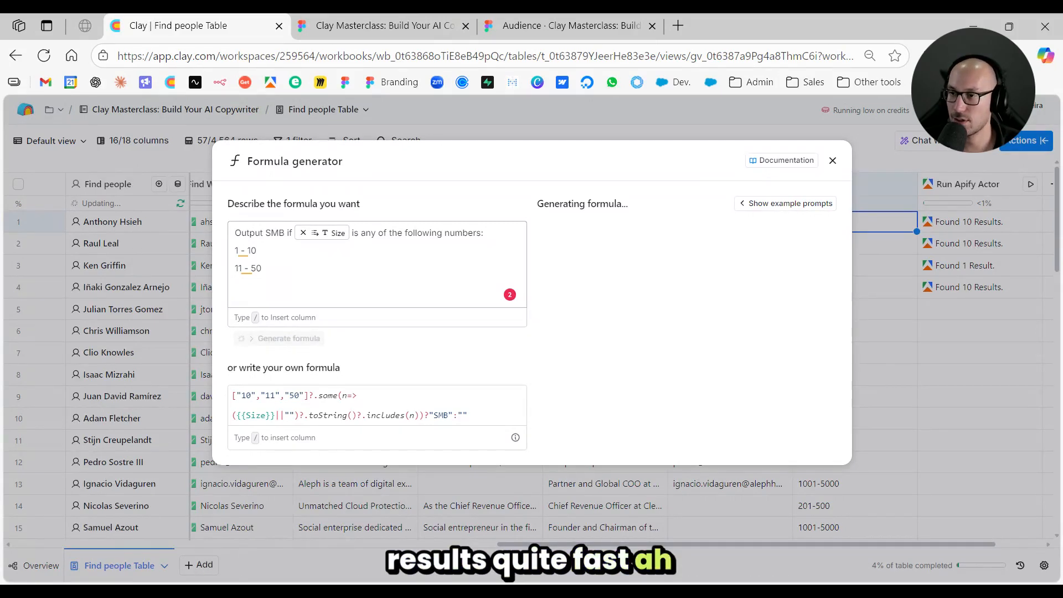
# - Add "Else, print Mid-market" below the size ranges in the formula description and regenerate the formula
pyautogui.click(377, 263)
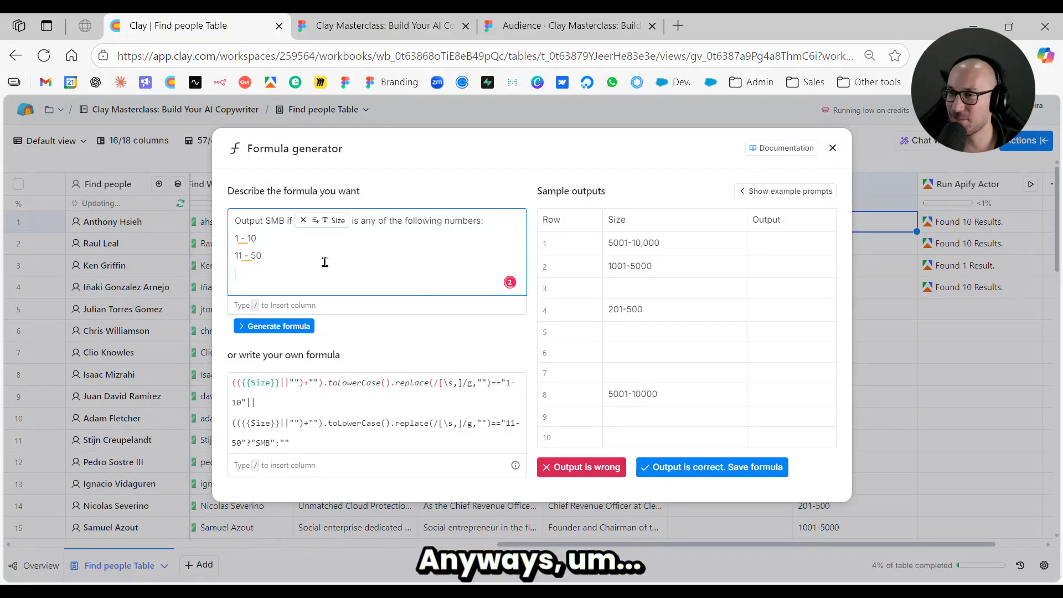
pyautogui.press('Return')
pyautogui.write('Else,')
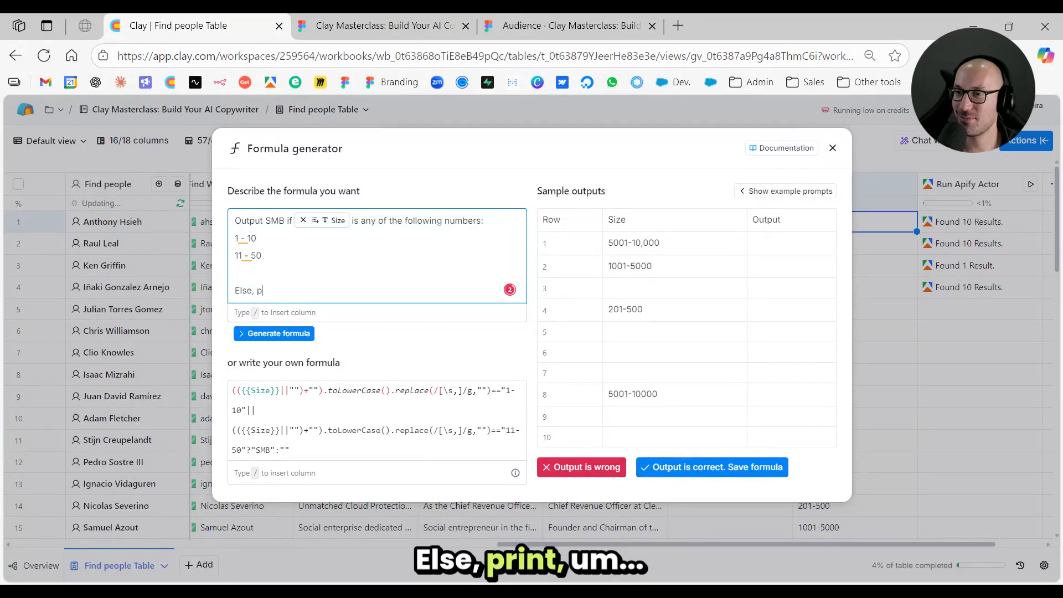
pyautogui.write(' print ')
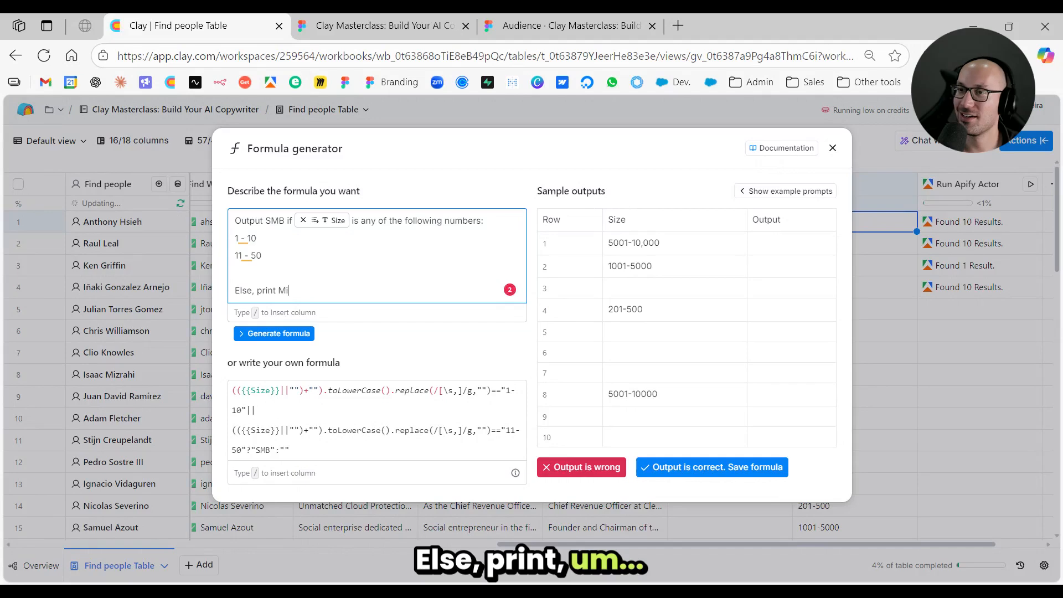
pyautogui.write('Mid')
pyautogui.press('BackSpace')
pyautogui.press('BackSpace')
pyautogui.write('-market')
pyautogui.click(274, 333)
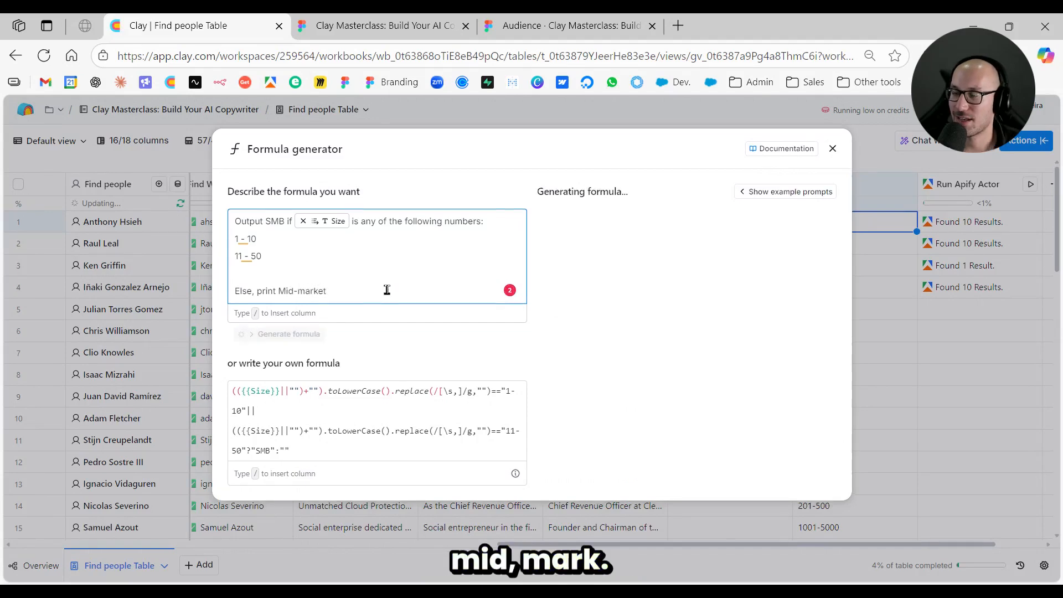
# - Accept the generated output as correct and save the formula as a new column
pyautogui.moveTo(387, 289); pyautogui.dragTo(339, 271)
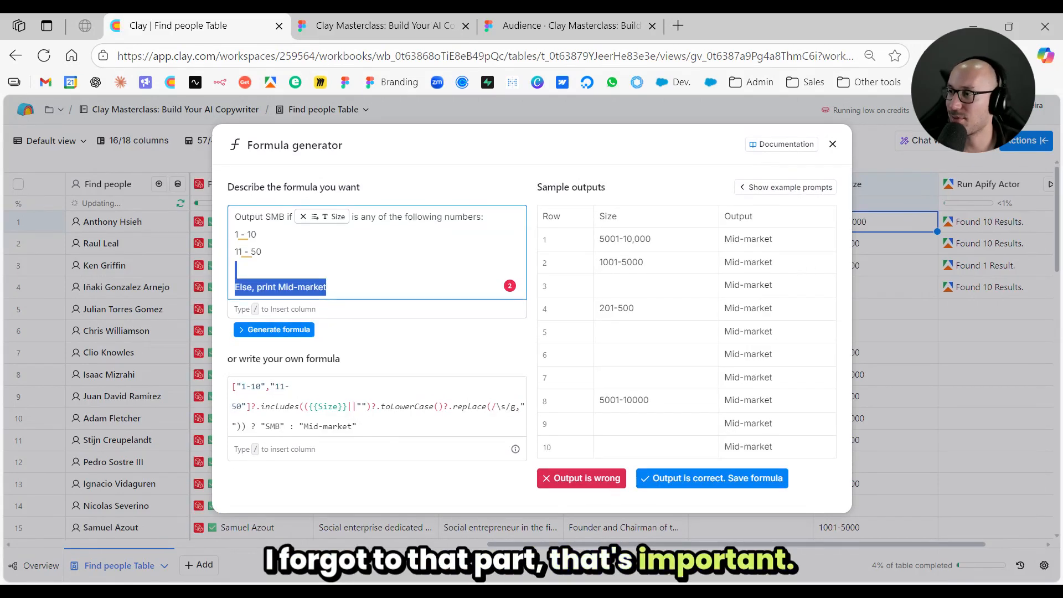
pyautogui.click(720, 478)
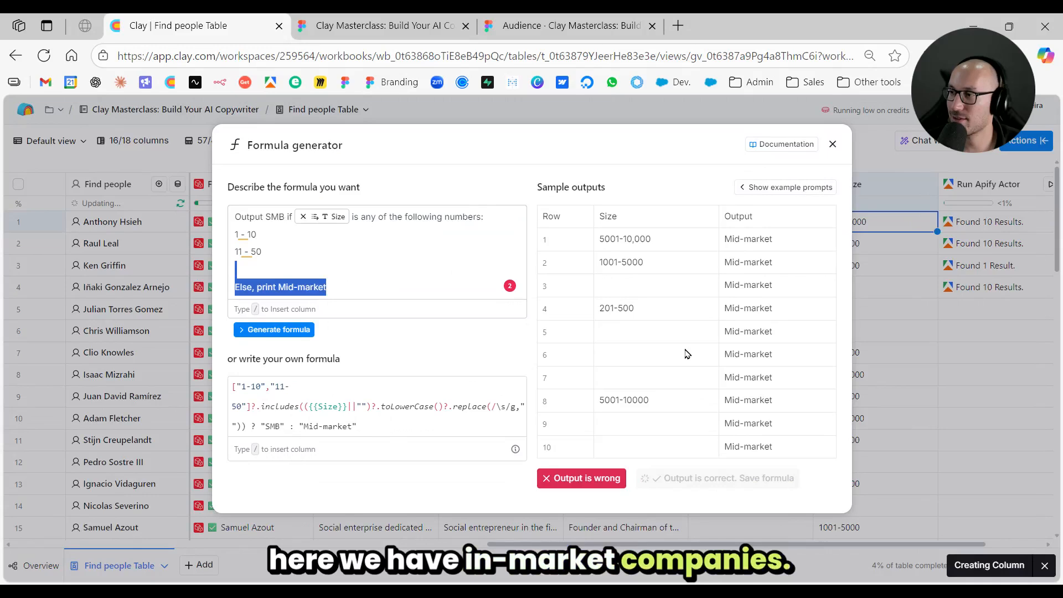
pyautogui.hscroll(5, 865, 258)
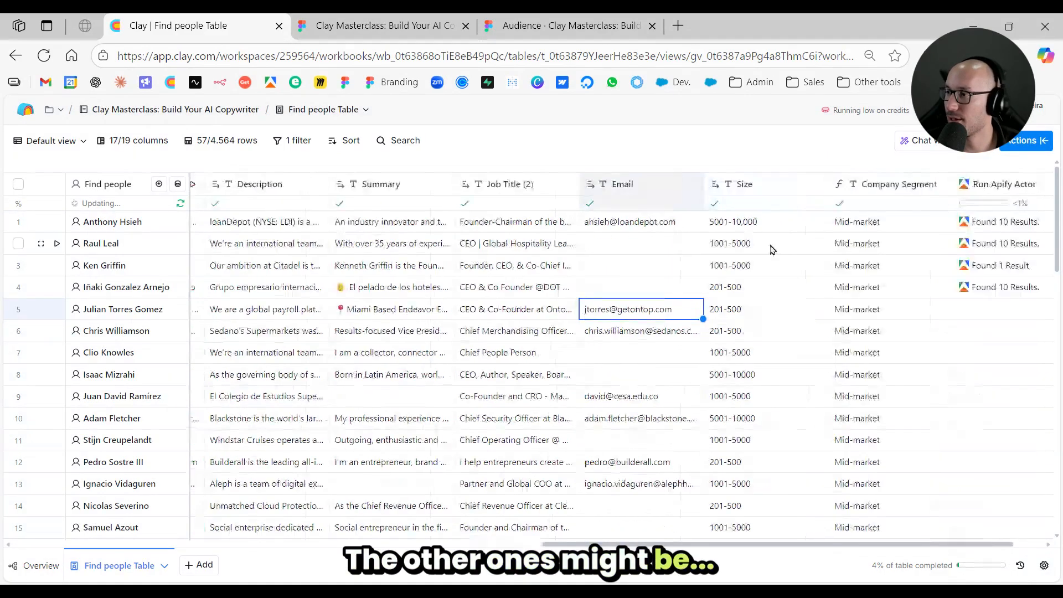
# - Add "51-200" to the SMB size ranges in the Company Segment formula and save the column
pyautogui.click(736, 184)
pyautogui.click(742, 235)
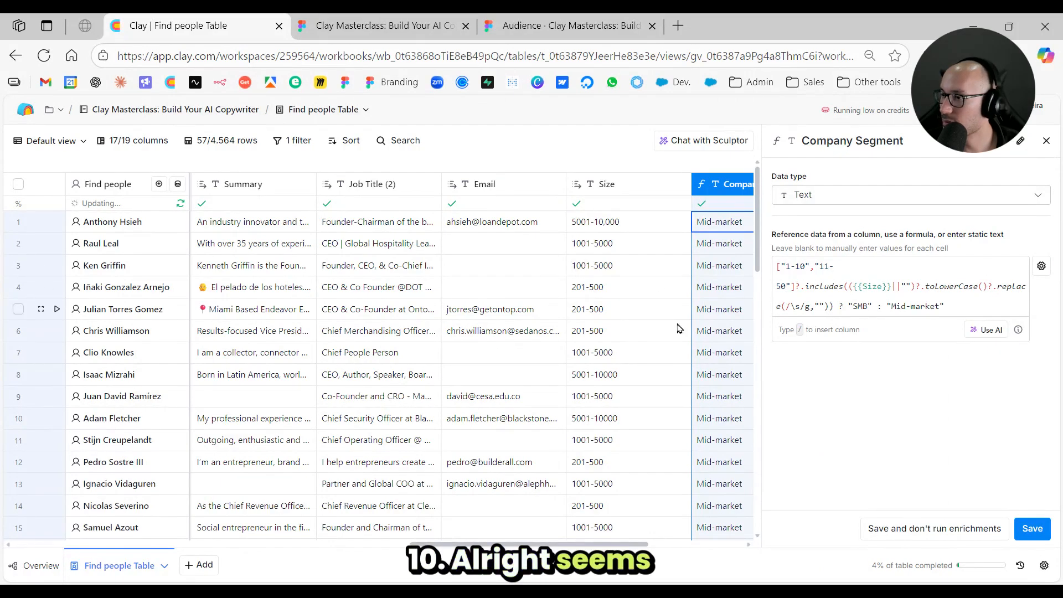
pyautogui.scroll(-4, 658, 333)
pyautogui.click(833, 274)
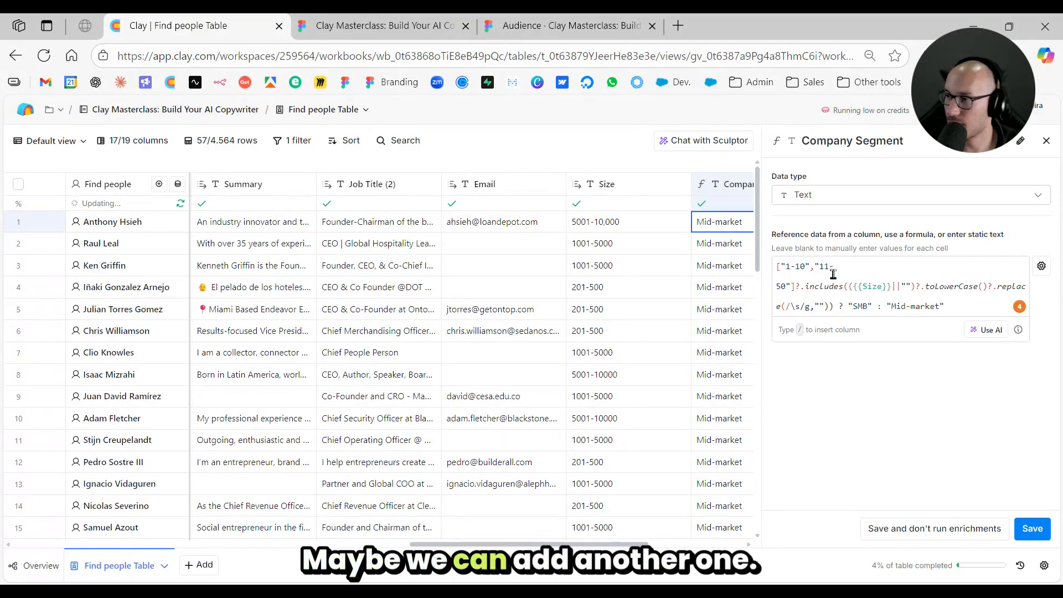
pyautogui.write(',"51-')
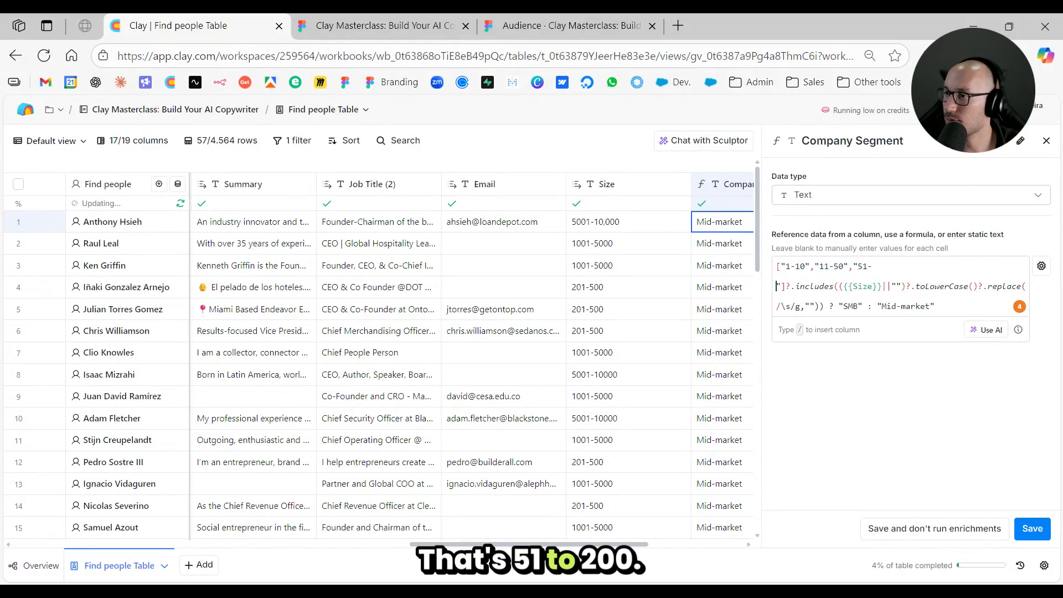
pyautogui.write('200')
pyautogui.scroll(-15, 653, 350)
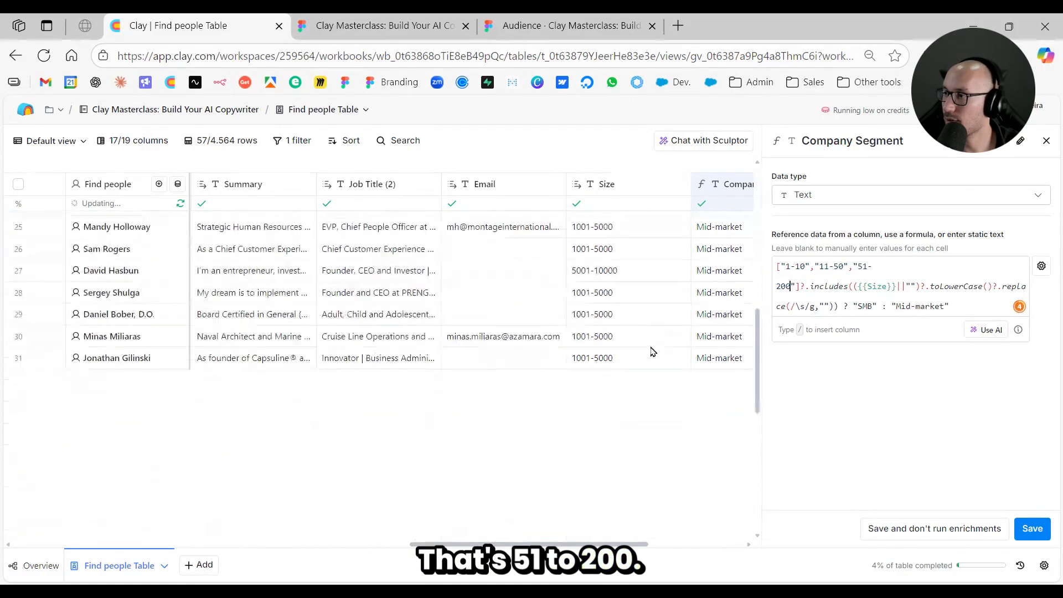
pyautogui.scroll(15, 652, 350)
pyautogui.click(1032, 528)
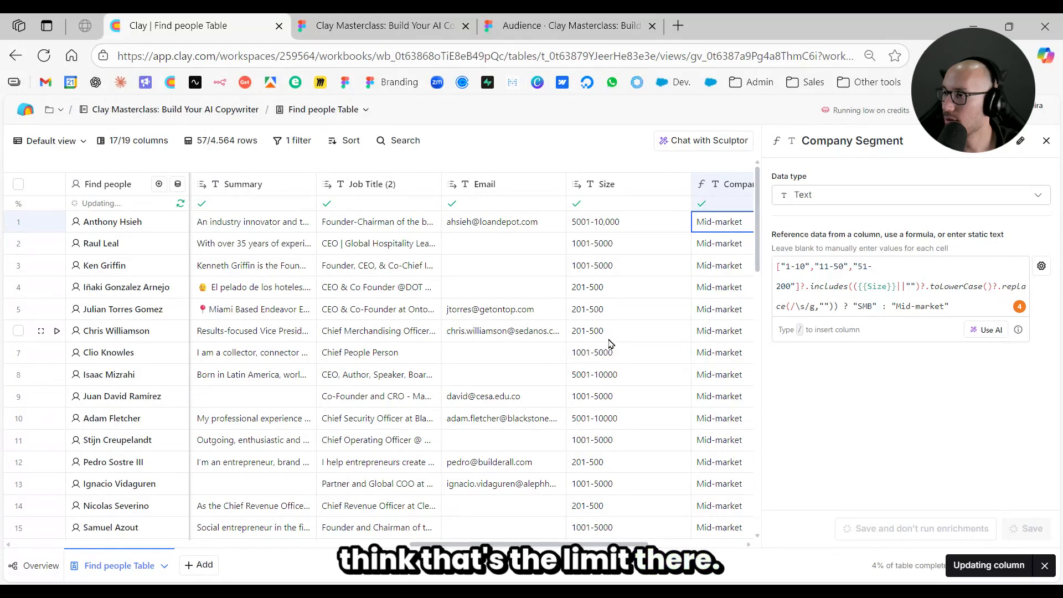
# - Check the Company Segment values against the company sizes in the first rows
pyautogui.moveTo(652, 227); pyautogui.dragTo(637, 310)
pyautogui.moveTo(745, 223); pyautogui.dragTo(737, 382)
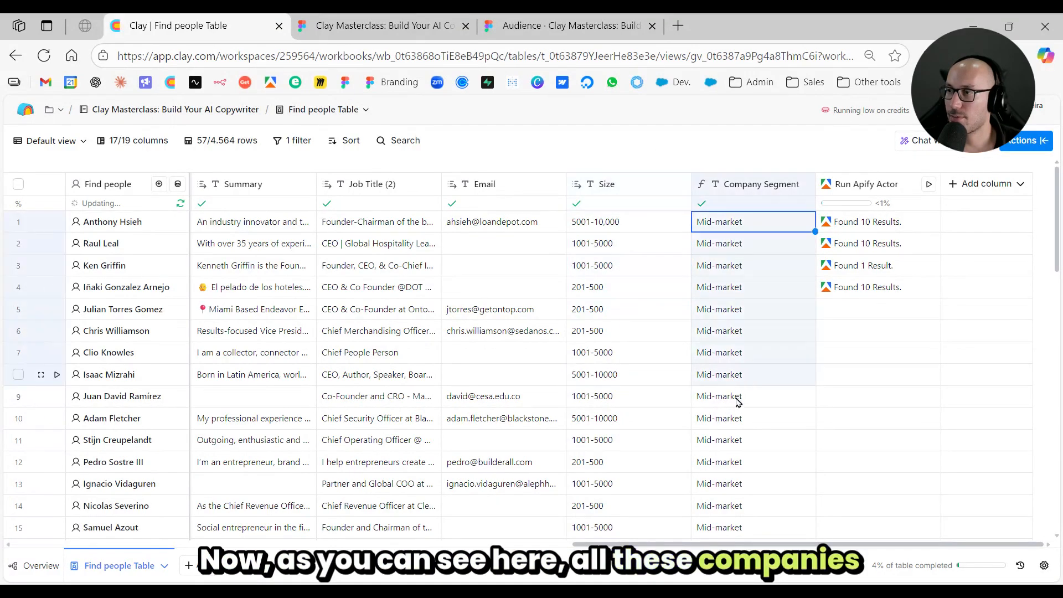
pyautogui.click(707, 309)
pyautogui.click(678, 288)
pyautogui.click(698, 266)
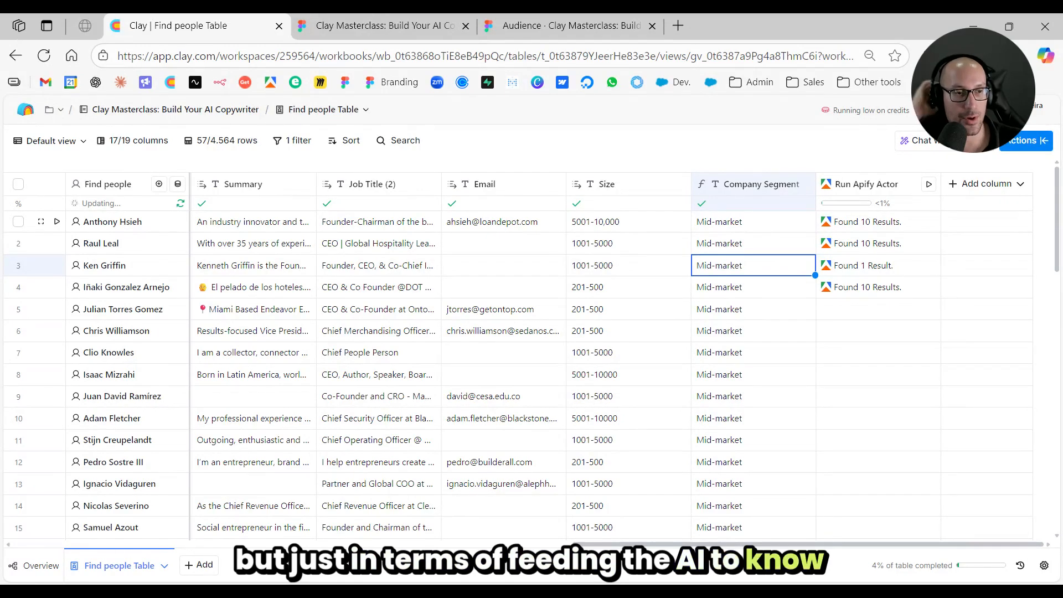
# - Switch to the Figma presentation, reveal the next step on the manual process slide, and return to the Clay table
pyautogui.click(564, 26)
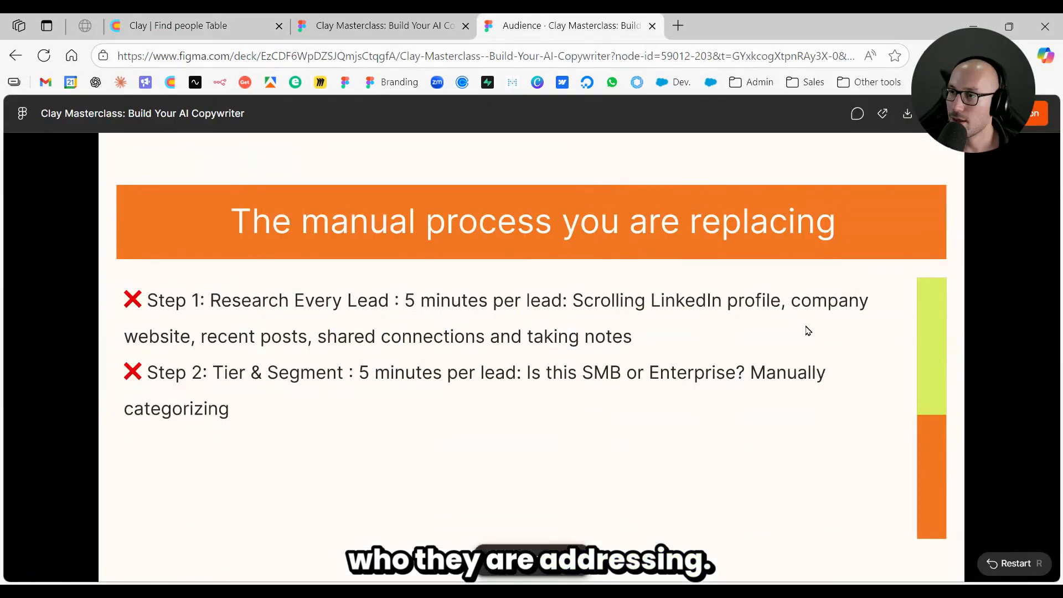
pyautogui.press('Right')
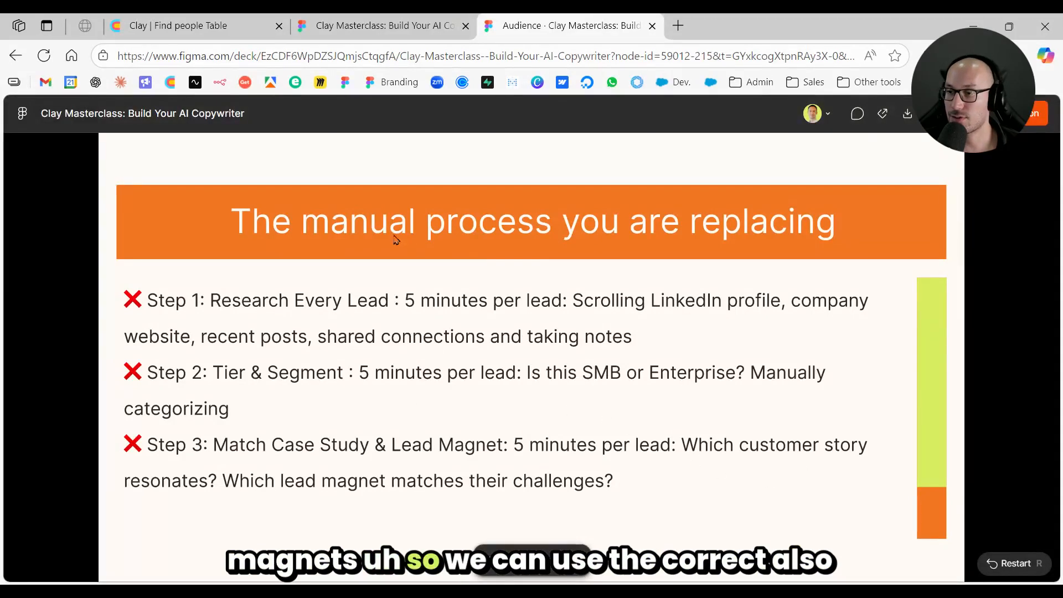
pyautogui.click(220, 29)
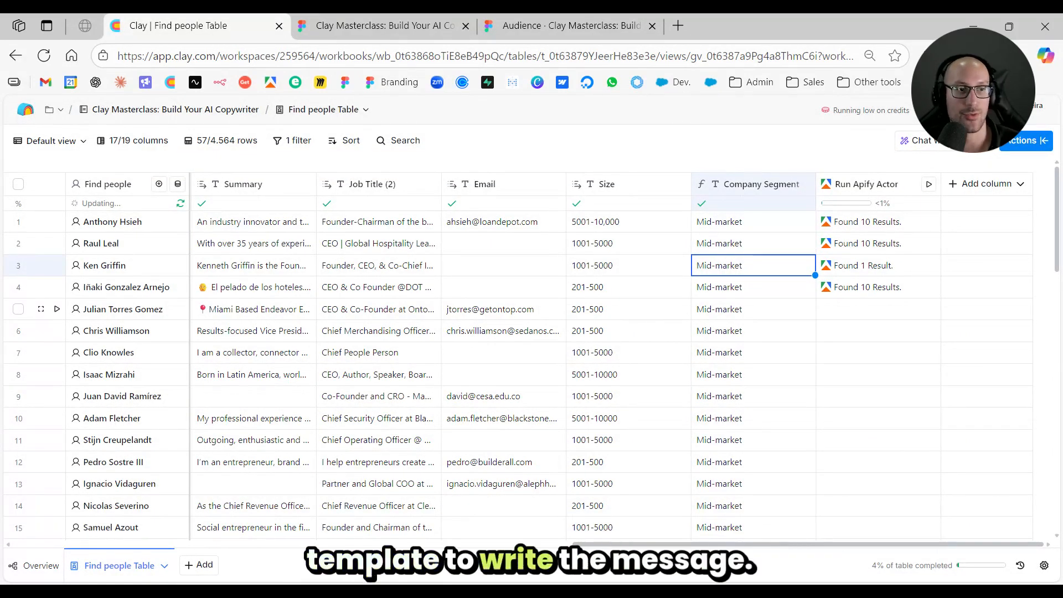
pyautogui.click(647, 248)
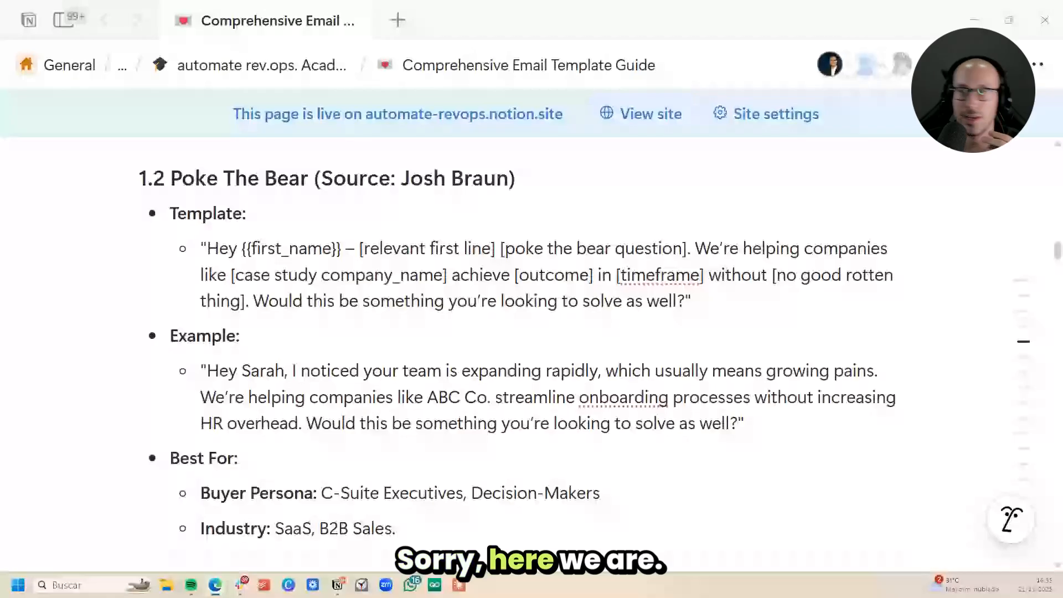
# - Examine the index of the Comprehensive Email Template Guide in Notion and the wording of template 1.2 Poke The Bear
pyautogui.click(445, 266)
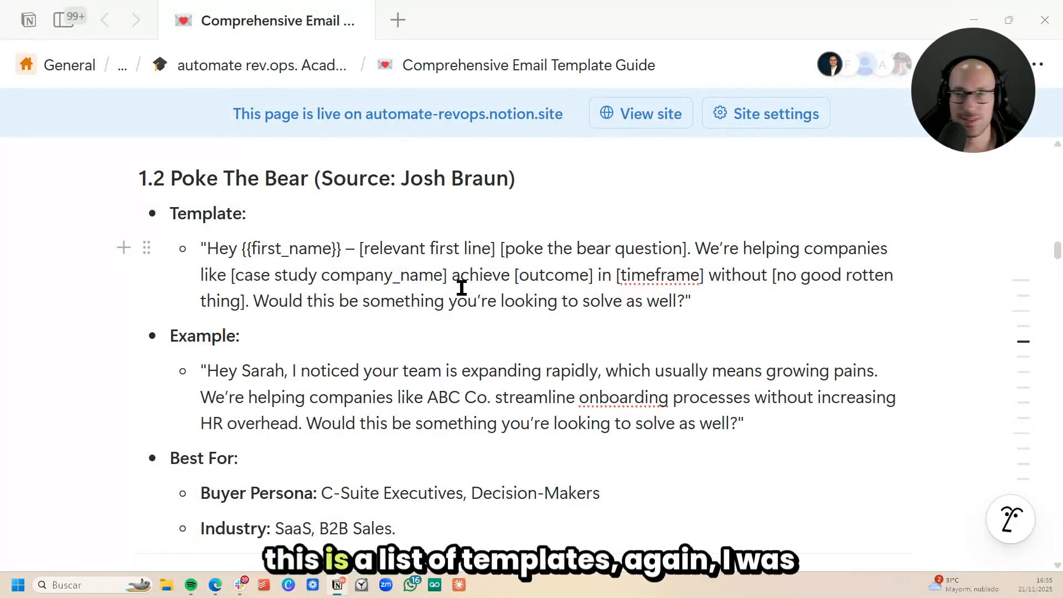
pyautogui.scroll(20, 463, 286)
pyautogui.scroll(-15, 443, 304)
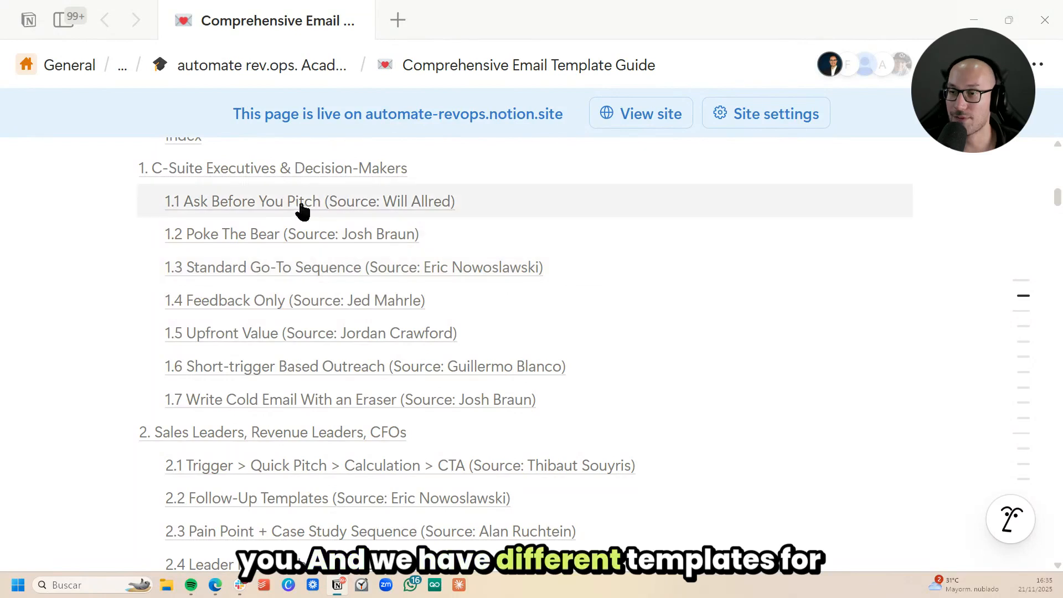
pyautogui.scroll(-5, 666, 405)
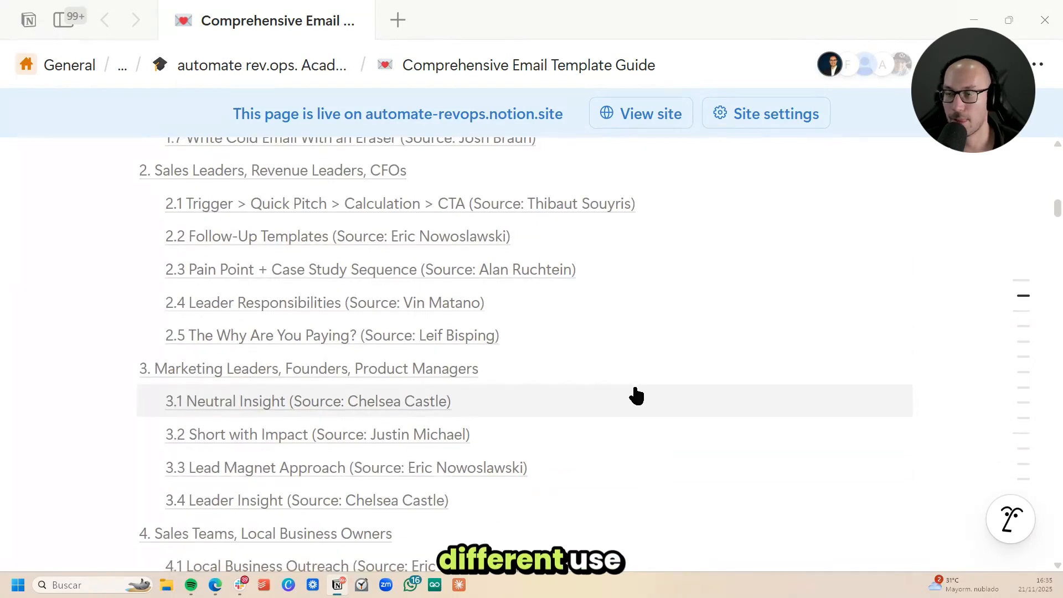
pyautogui.scroll(-4, 634, 394)
pyautogui.scroll(6, 634, 394)
pyautogui.scroll(3, 631, 397)
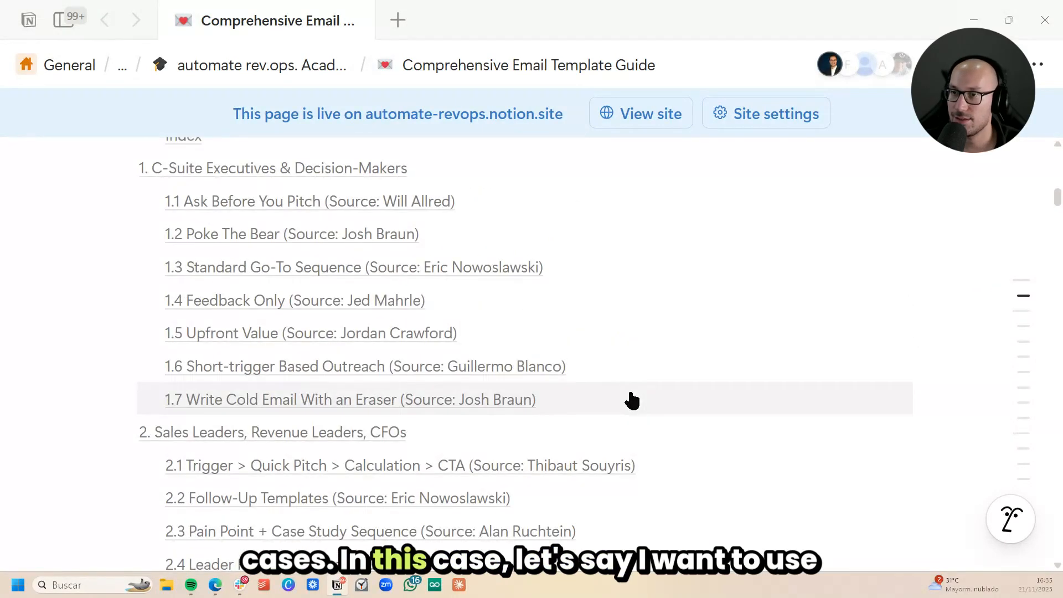
pyautogui.scroll(-10, 381, 249)
pyautogui.scroll(-16, 733, 334)
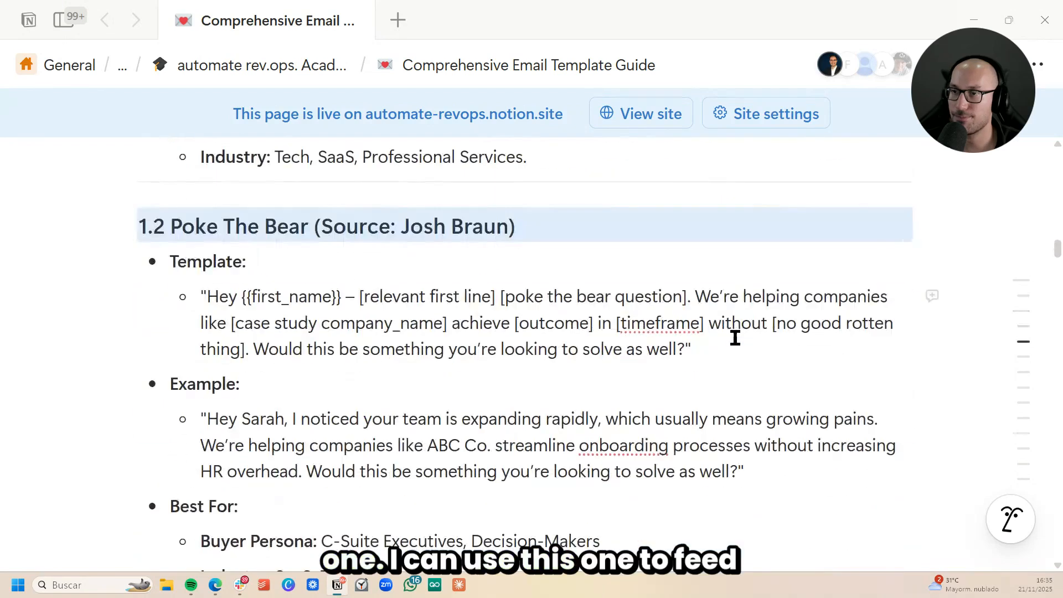
pyautogui.scroll(2, 709, 346)
pyautogui.moveTo(207, 296); pyautogui.dragTo(692, 349)
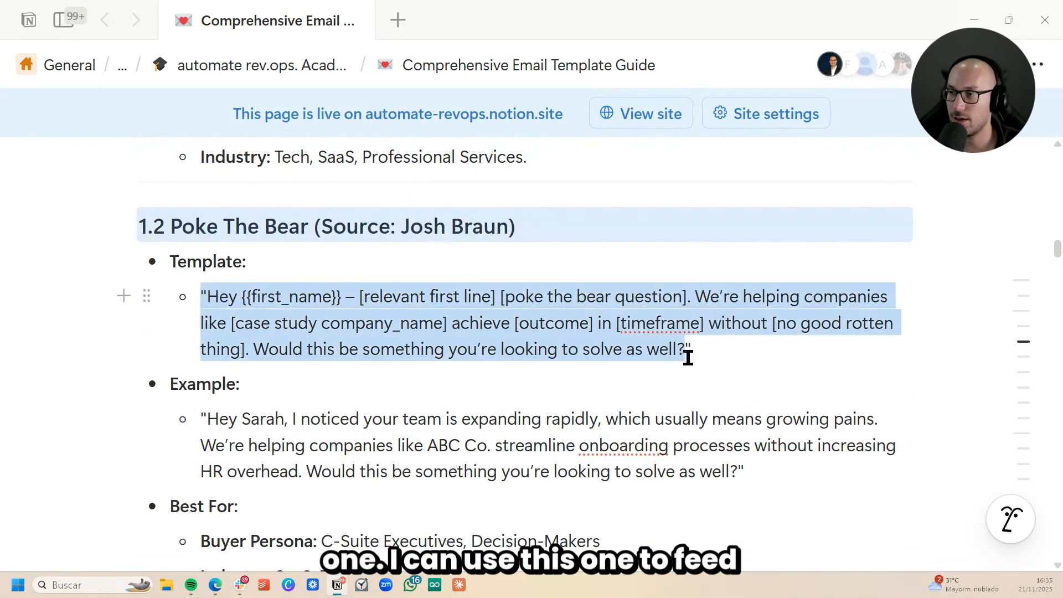
pyautogui.click(702, 349)
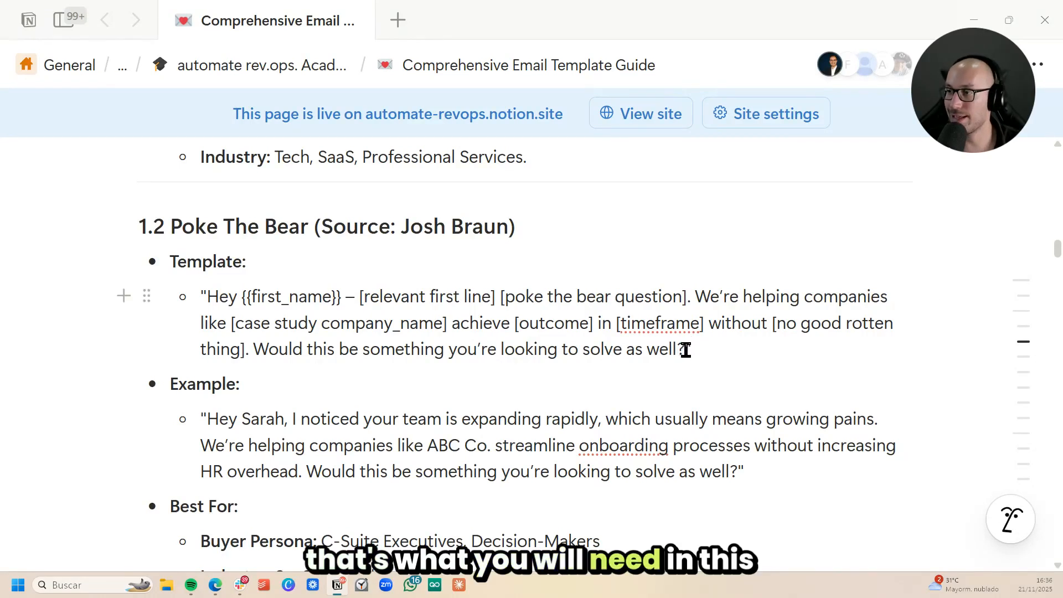
# - Select the Poke The Bear template text in the Notion guide and switch back to the Clay table
pyautogui.moveTo(684, 350); pyautogui.dragTo(211, 299)
pyautogui.hotkey('alt', 'Tab')
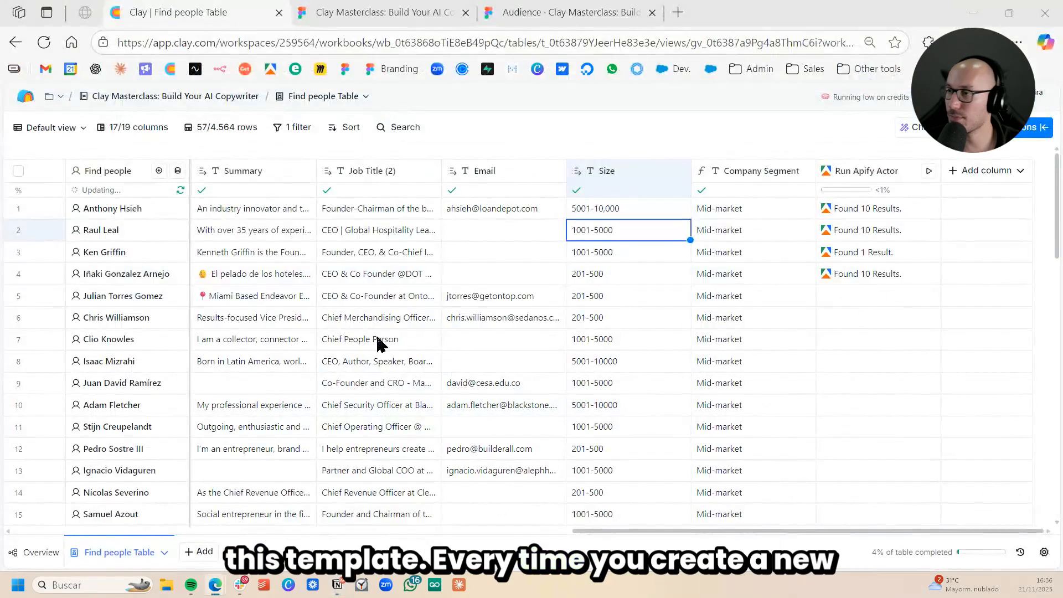
pyautogui.click(426, 342)
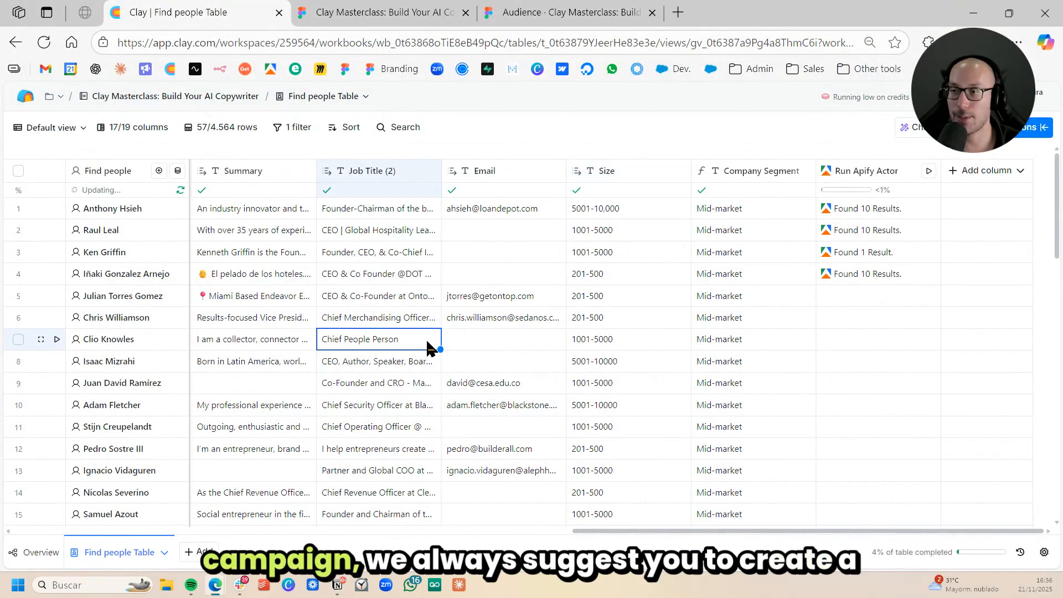
pyautogui.click(475, 311)
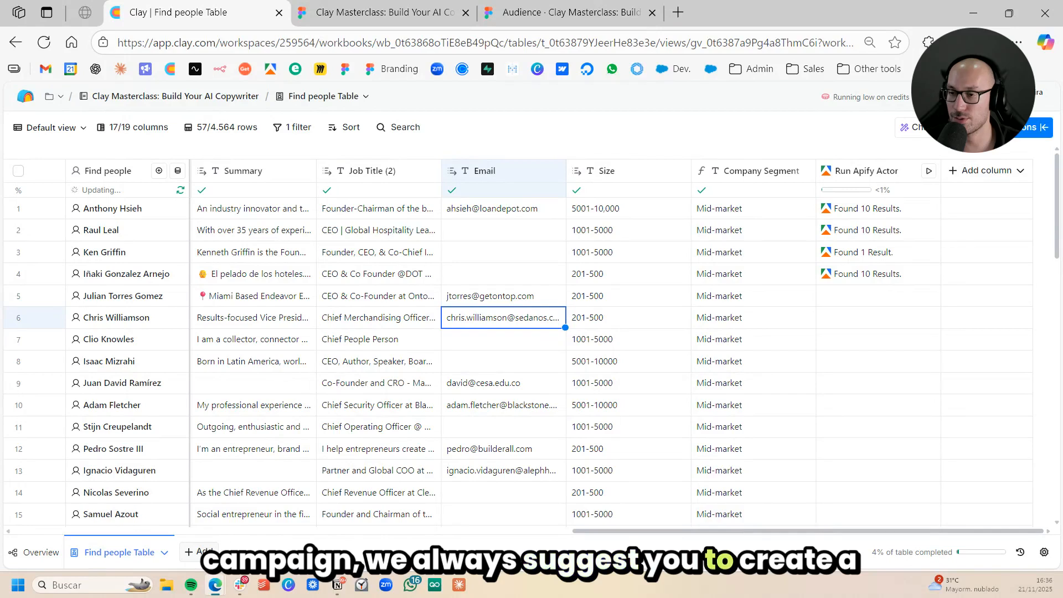
# - Create a blank table in the workbook and rename it "Campaign management"
pyautogui.click(198, 551)
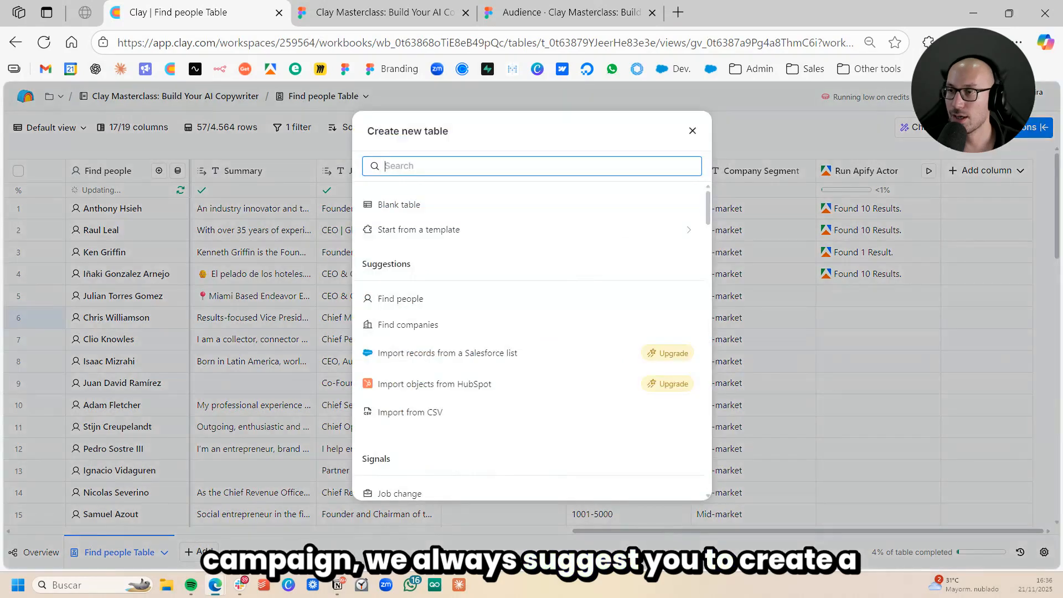
pyautogui.click(501, 206)
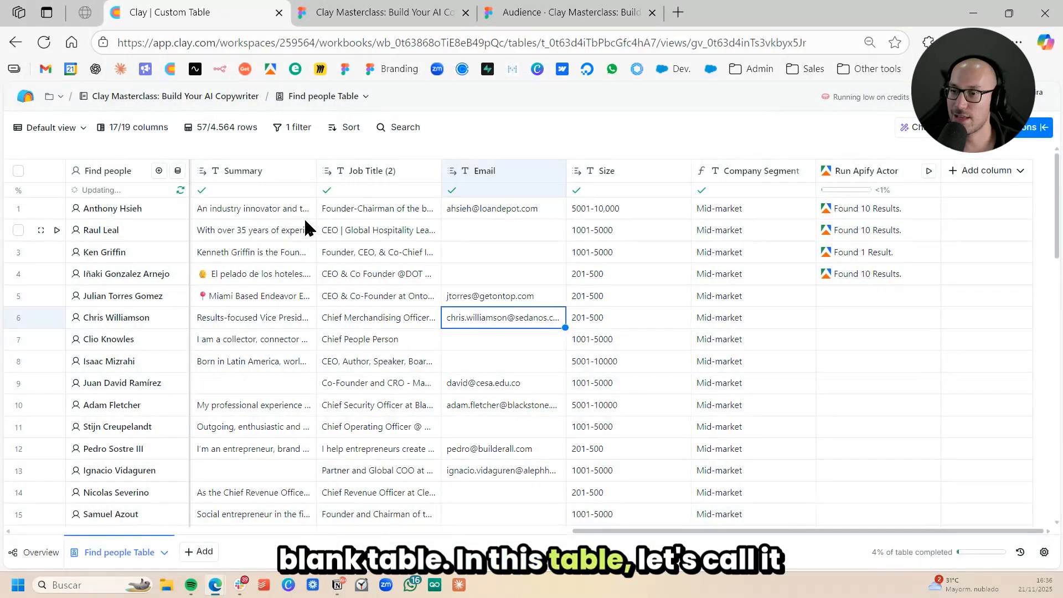
pyautogui.click(255, 553)
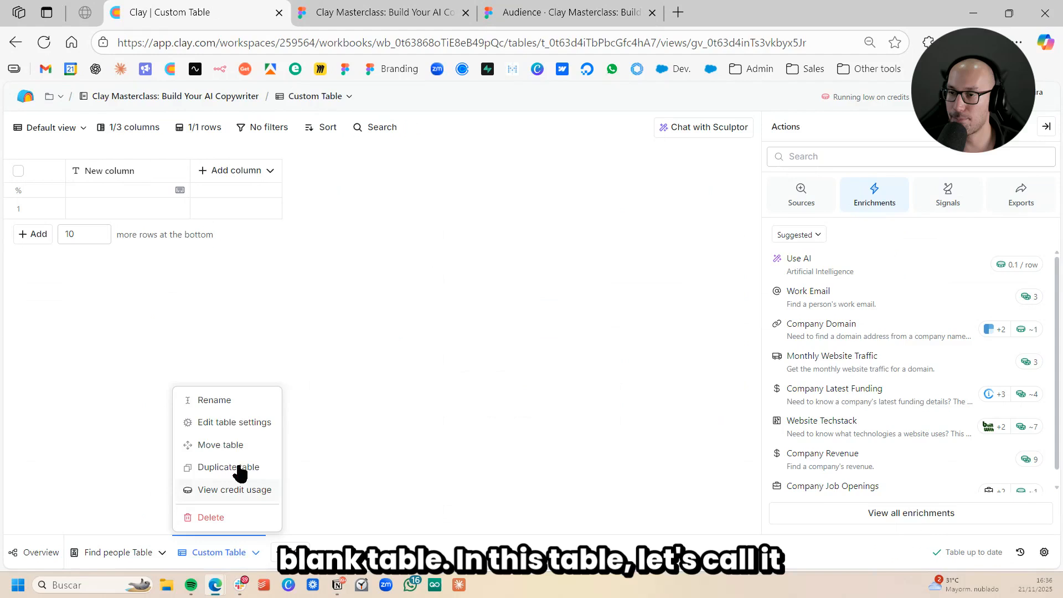
pyautogui.click(217, 402)
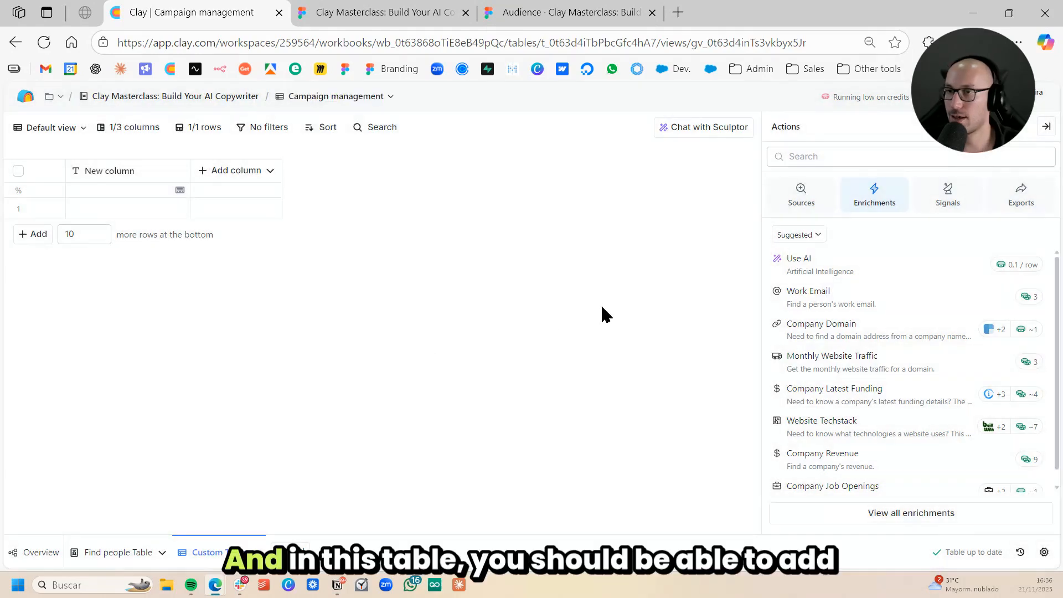
# - Rename the new table's first column to ID and enter 01 in its first row
pyautogui.click(123, 176)
pyautogui.click(137, 201)
pyautogui.write('0')
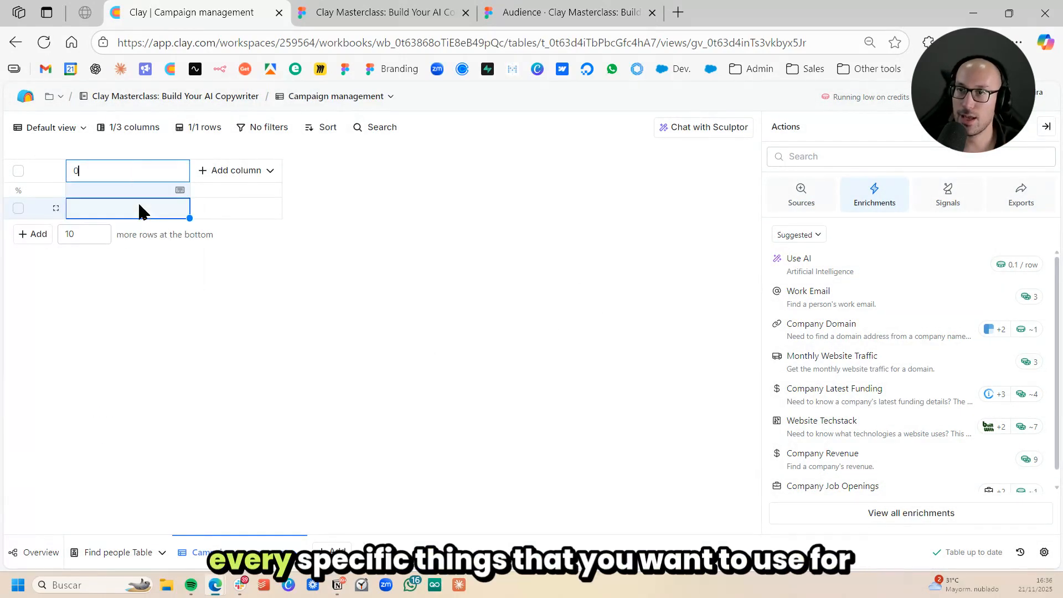
pyautogui.press('BackSpace')
pyautogui.write('ID')
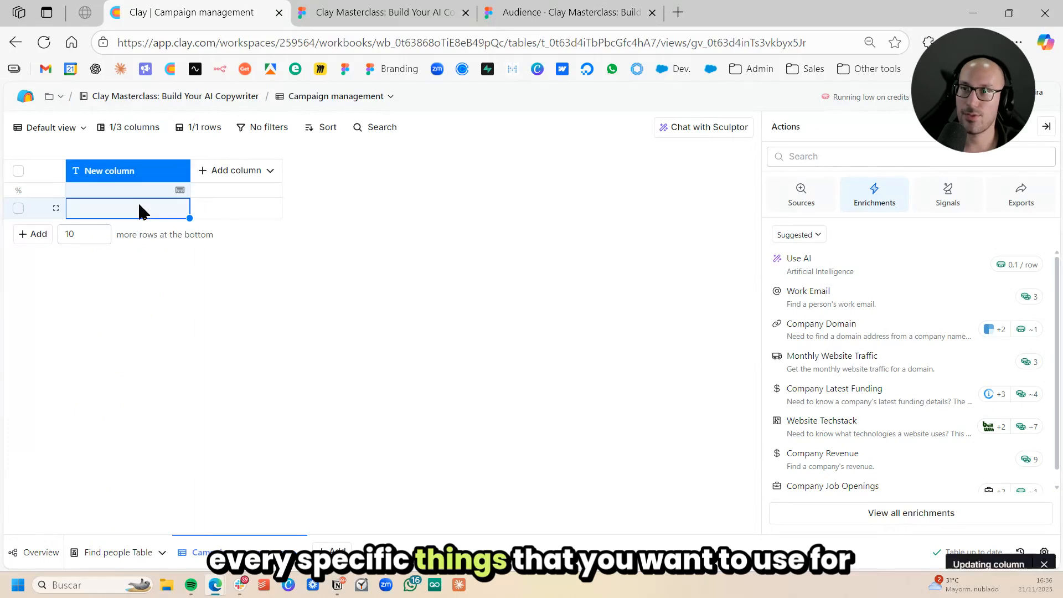
pyautogui.press('Return')
pyautogui.doubleClick(143, 208)
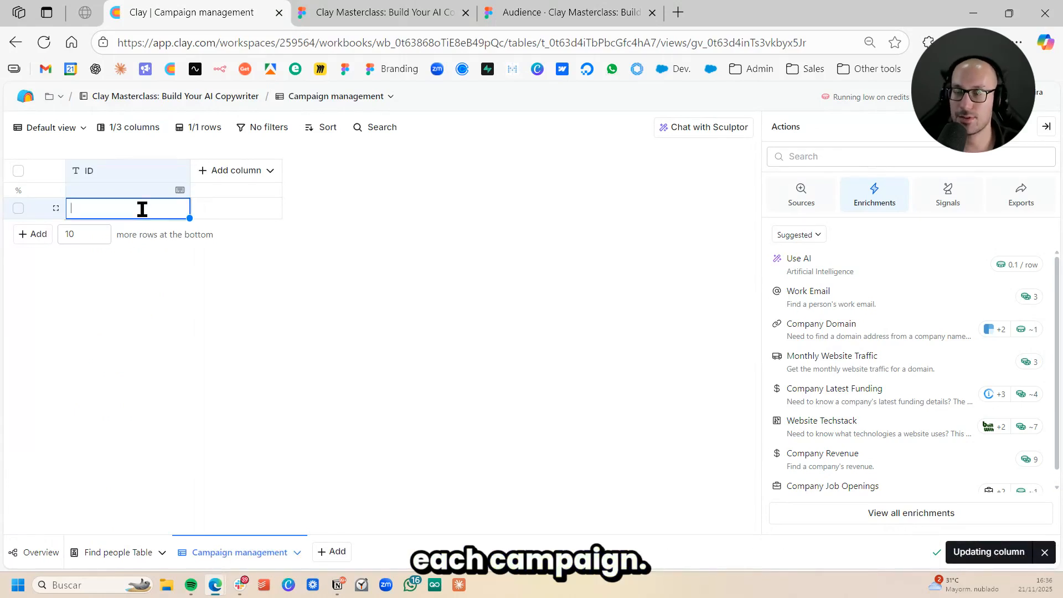
pyautogui.write('01')
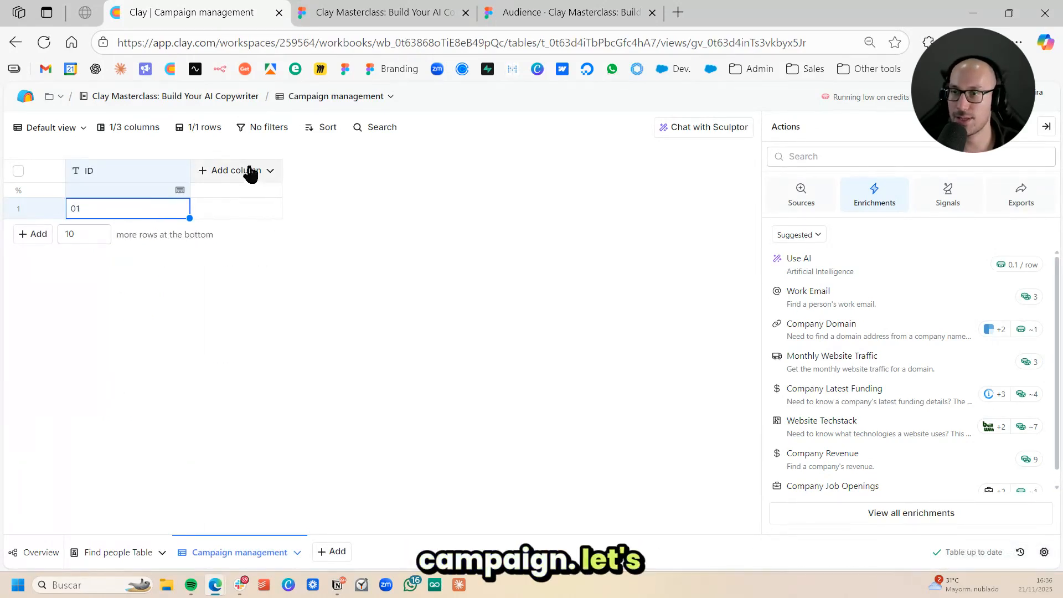
# - Add a text column named "Company name" and enter "automate rev.ops." in its first row
pyautogui.click(249, 171)
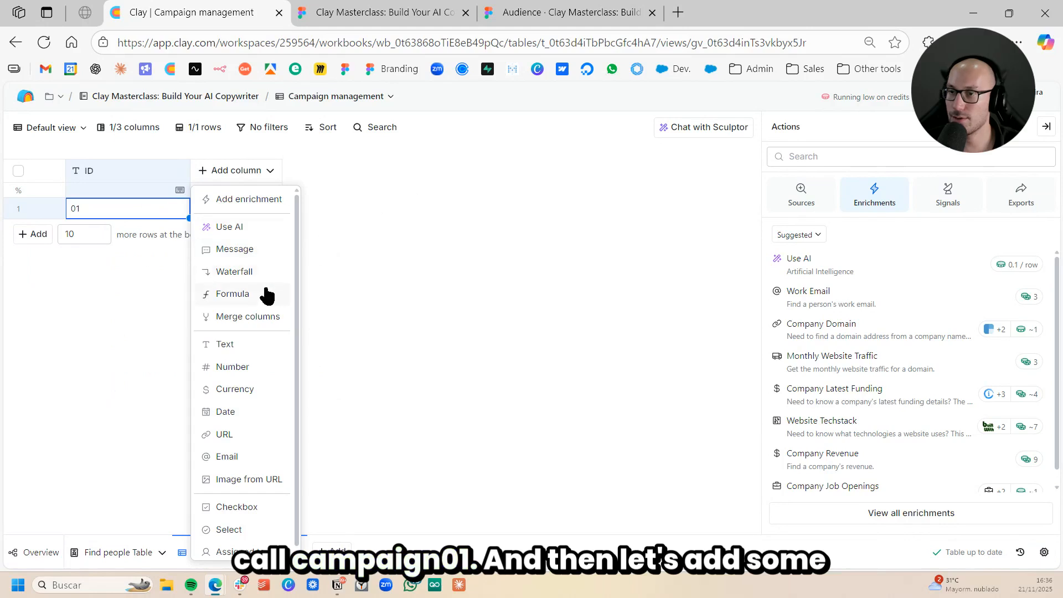
pyautogui.click(270, 344)
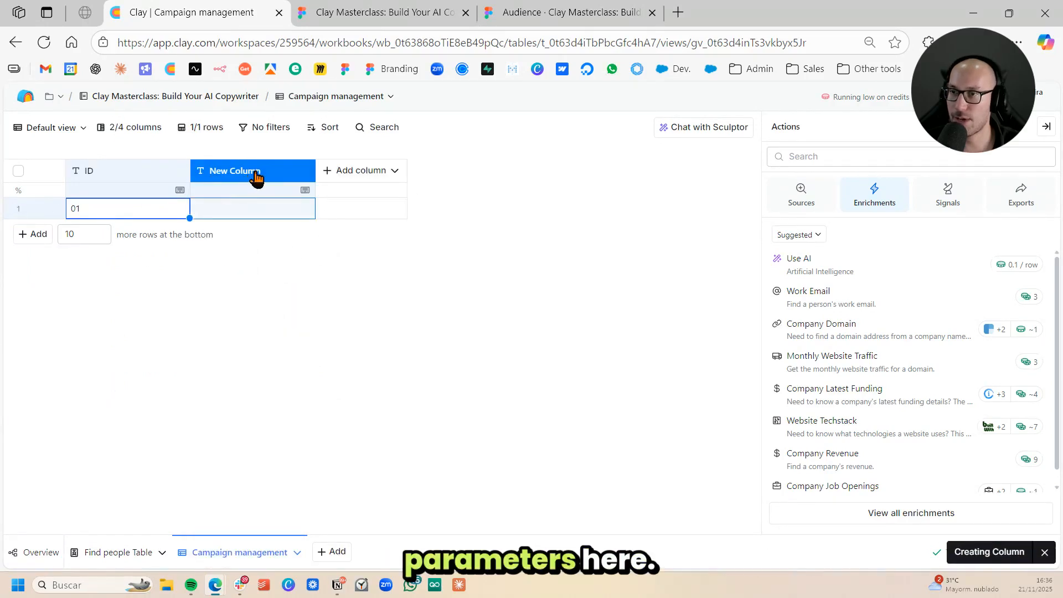
pyautogui.write('Com')
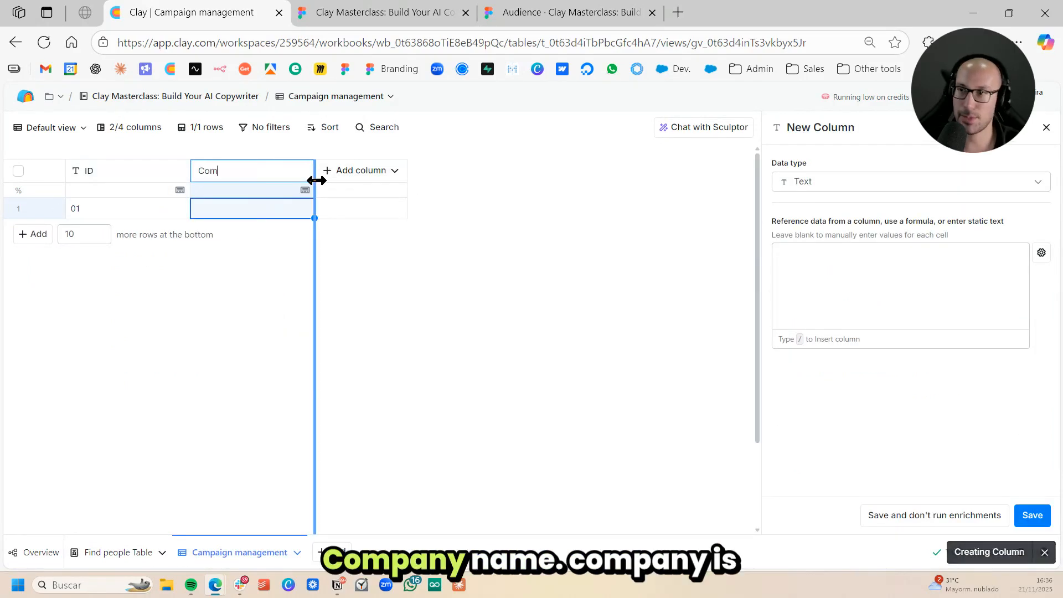
pyautogui.write('pany name')
pyautogui.press('Return')
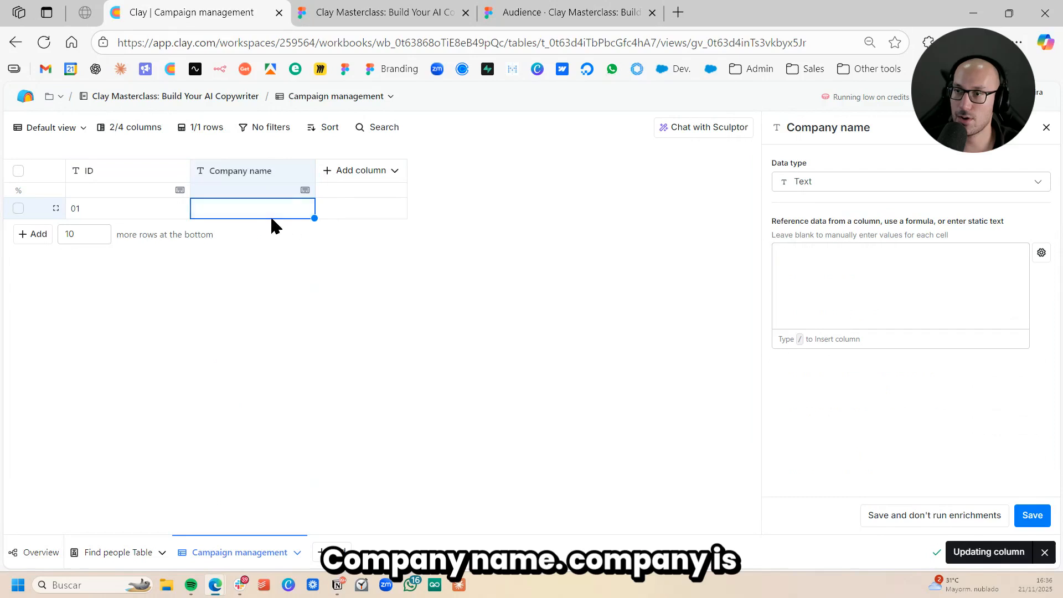
pyautogui.click(272, 217)
pyautogui.write('automate rev')
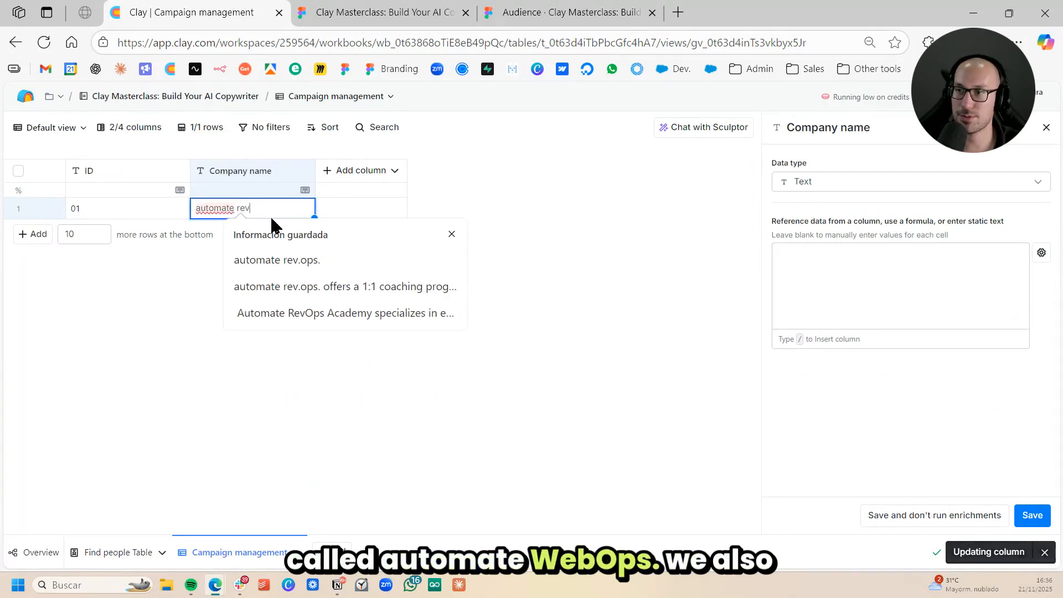
pyautogui.write('.ops.')
pyautogui.press('Return')
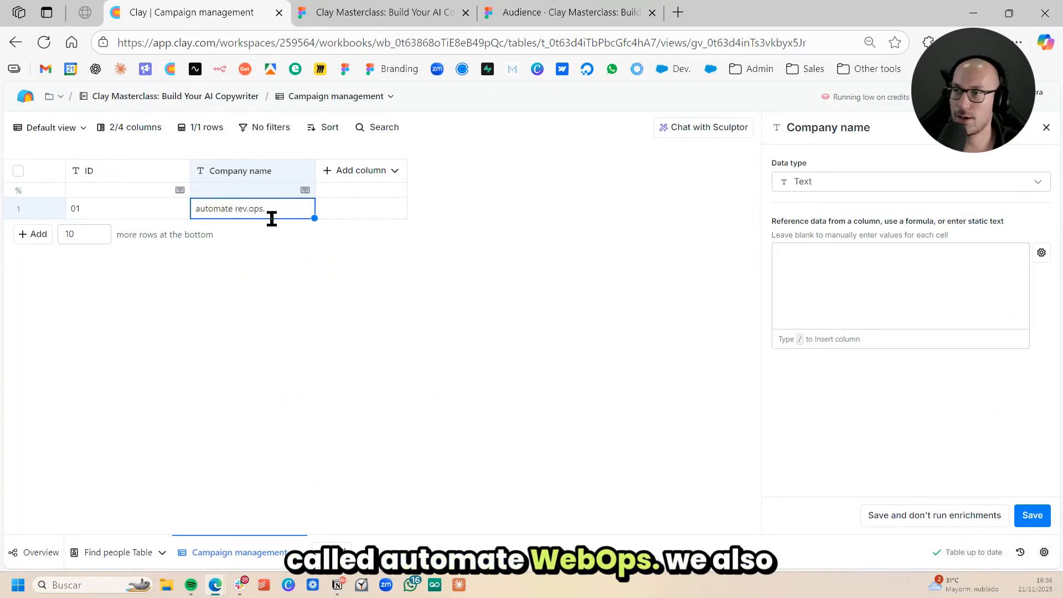
# - Add a text column named "Sender name" and enter the sender's full name in its first row
pyautogui.click(368, 171)
pyautogui.click(397, 348)
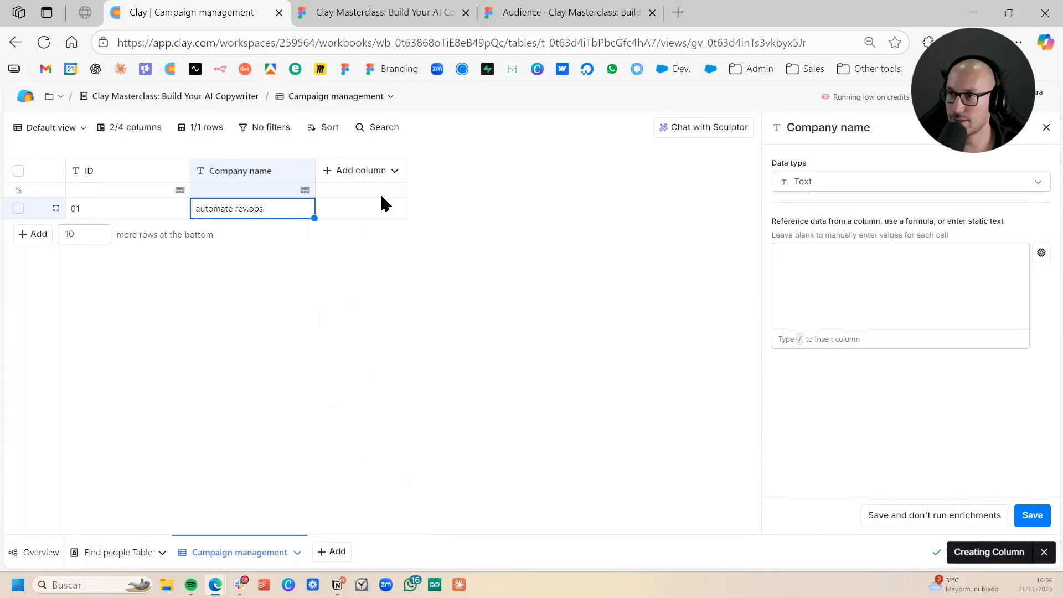
pyautogui.click(378, 176)
pyautogui.click(397, 200)
pyautogui.write('Sender name')
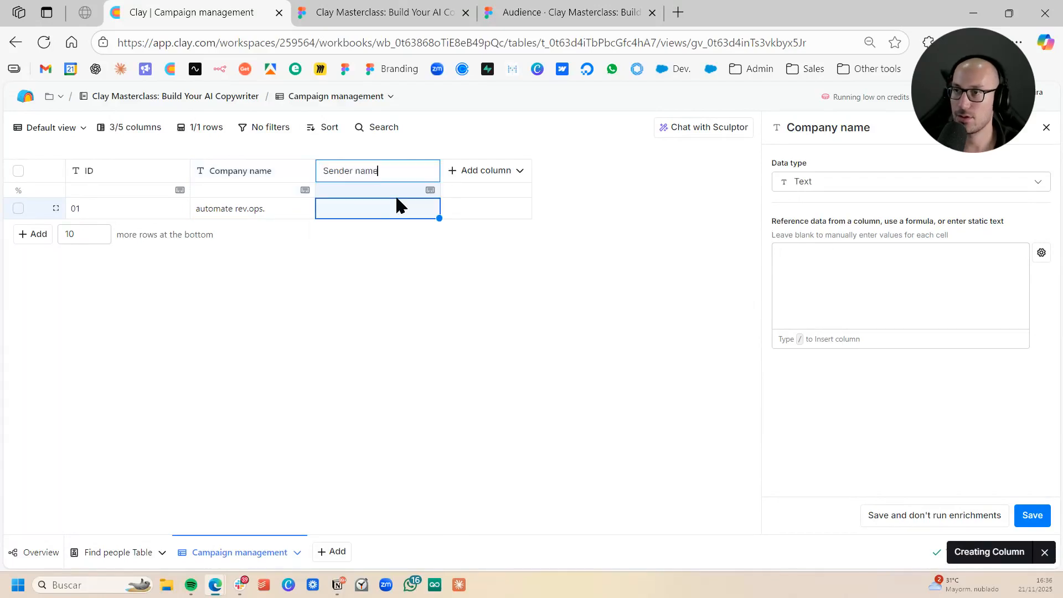
pyautogui.press('Return')
pyautogui.click(380, 203)
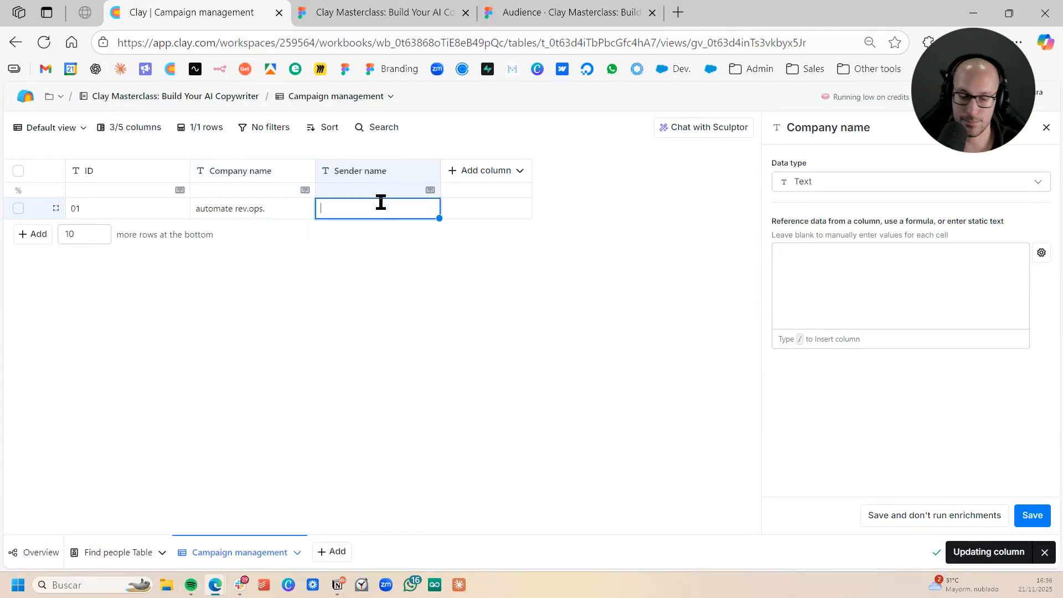
pyautogui.write('David Moreira')
pyautogui.press('Return')
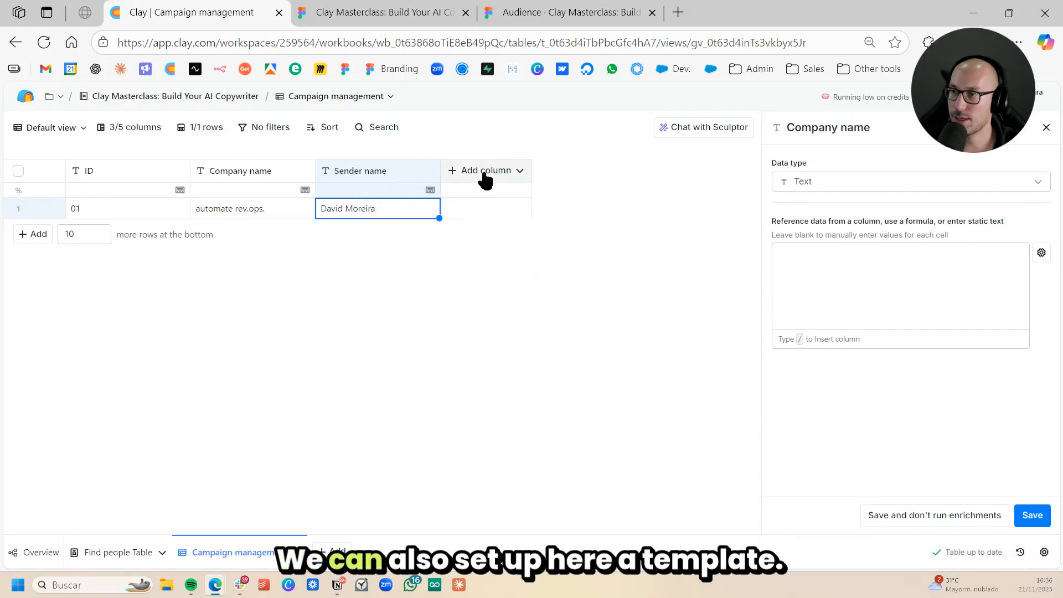
# - Add a text column named "Template Structure" and paste the copied Poke The Bear template into its first row
pyautogui.click(485, 170)
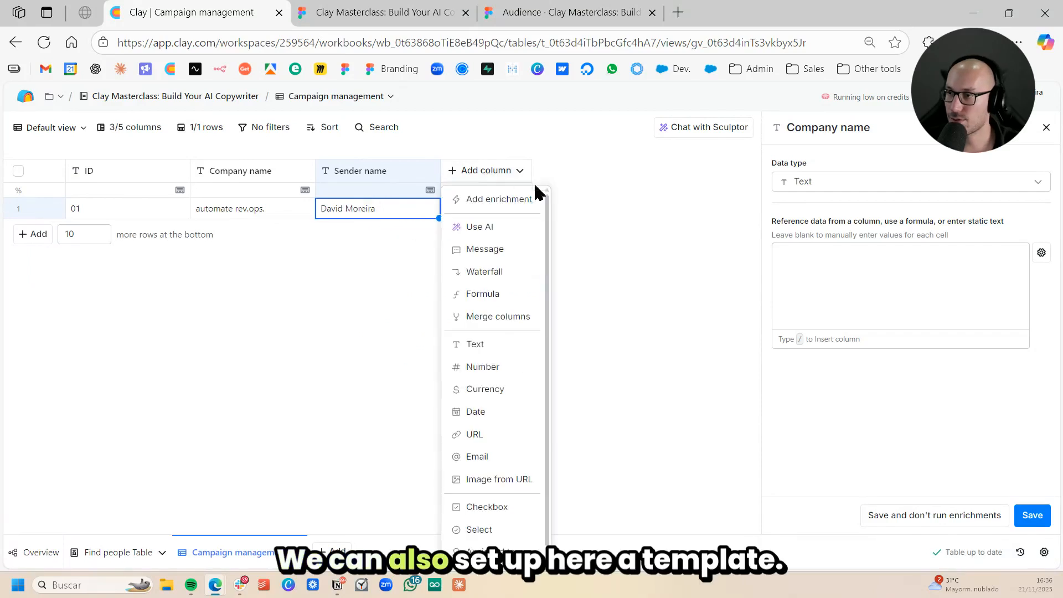
pyautogui.click(504, 345)
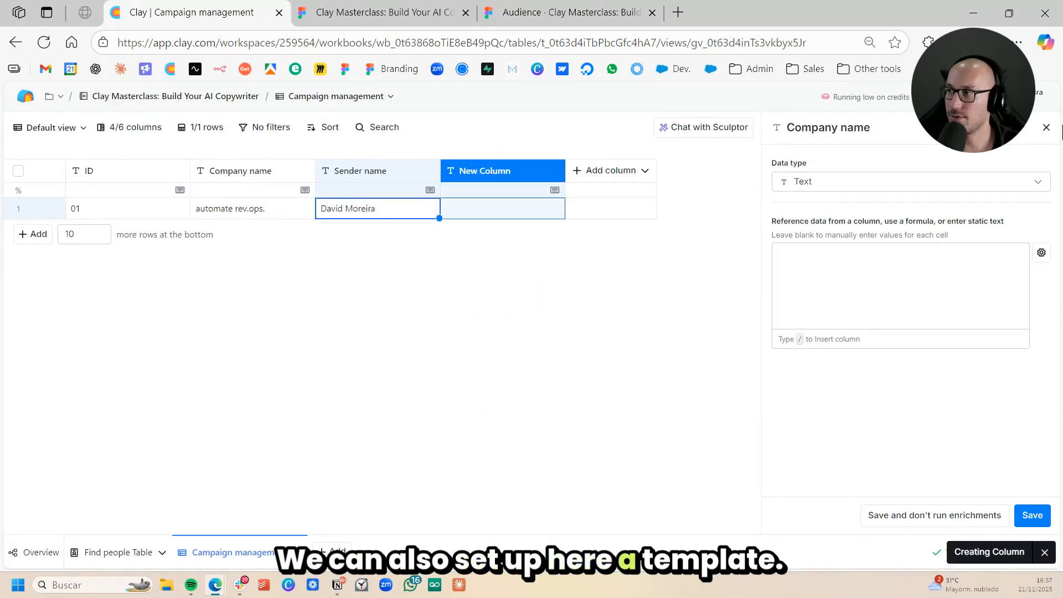
pyautogui.click(505, 208)
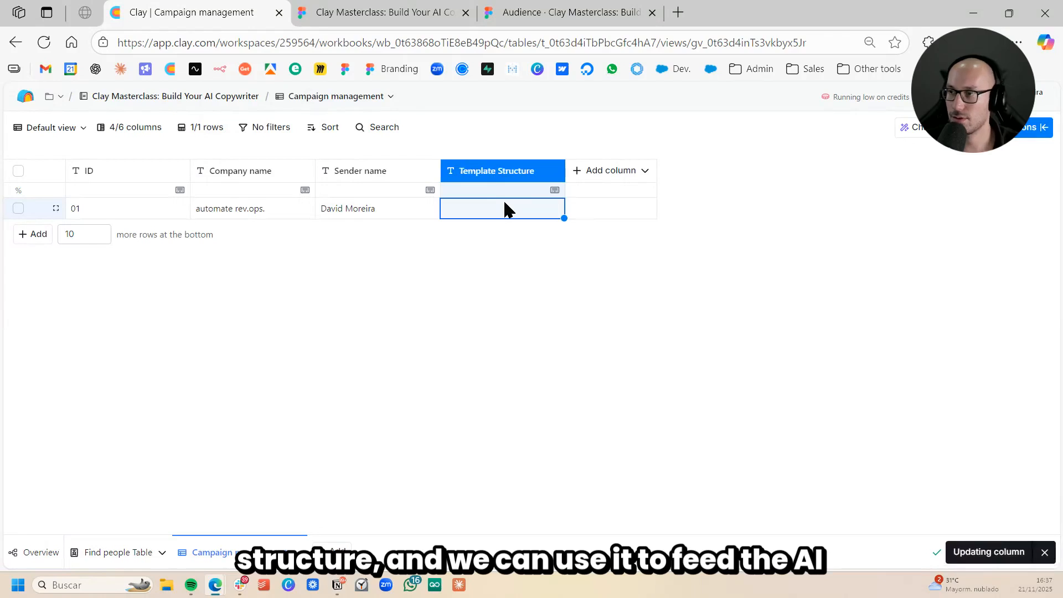
pyautogui.hotkey('ctrl', 'v')
pyautogui.press('Return')
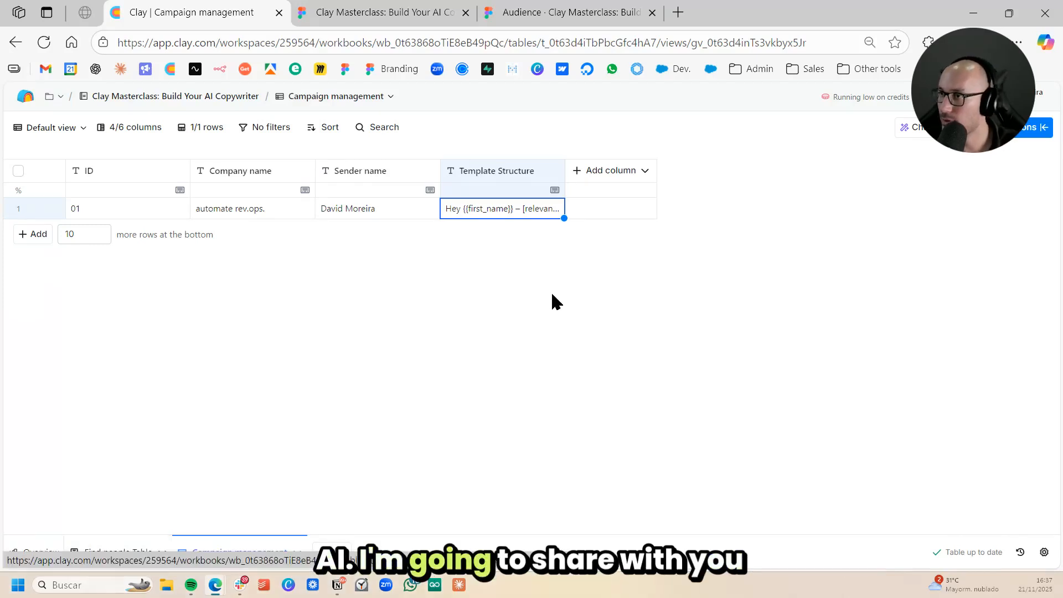
# - Open the Clay home page in a new browser tab, search the files for "case" and open the Case Studies table
pyautogui.middleClick(170, 70)
pyautogui.click(686, 12)
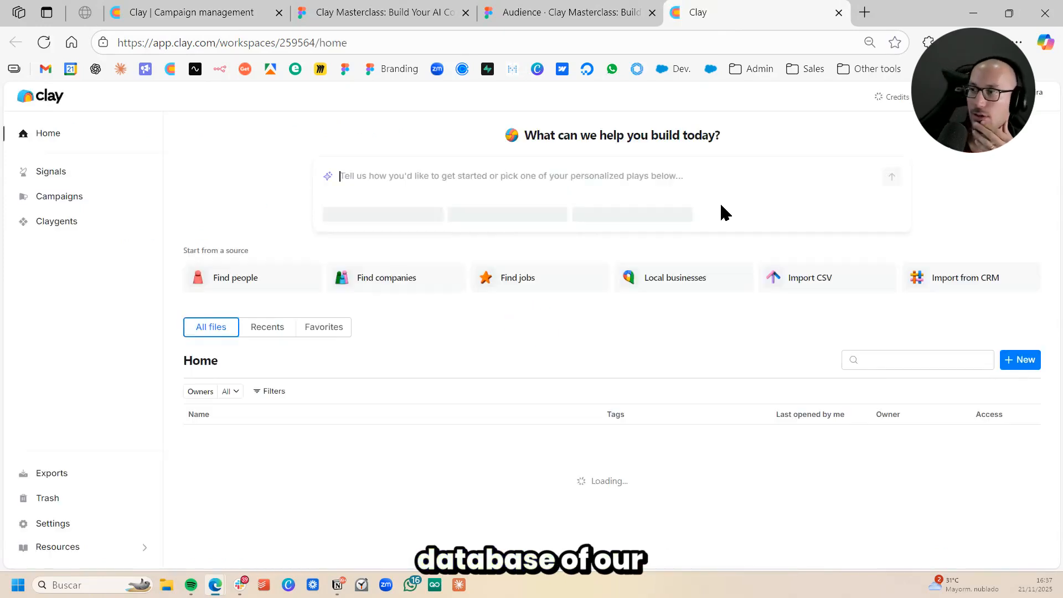
pyautogui.click(880, 363)
pyautogui.write('case')
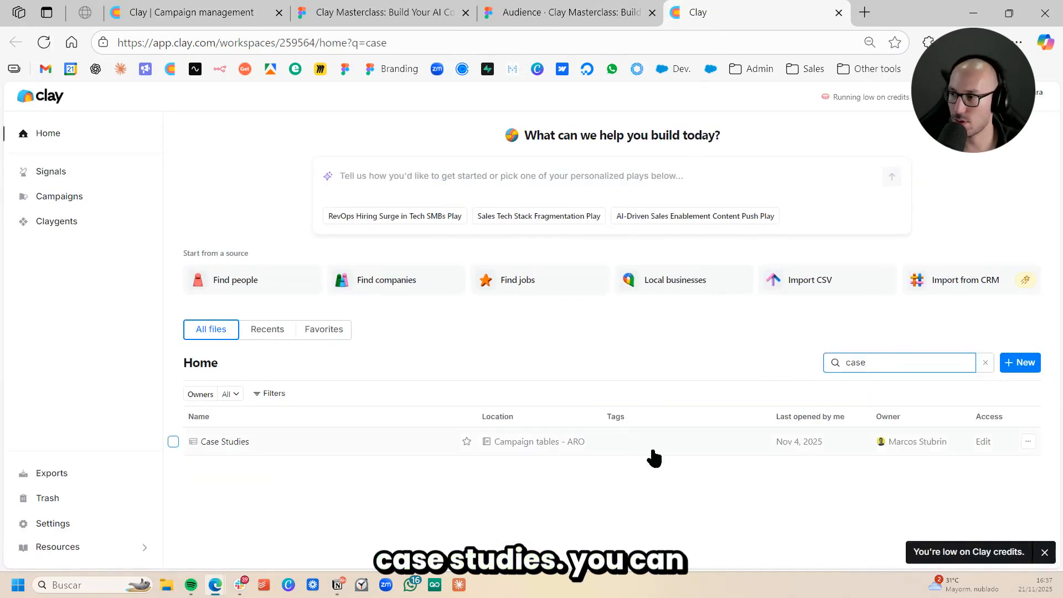
pyautogui.click(652, 450)
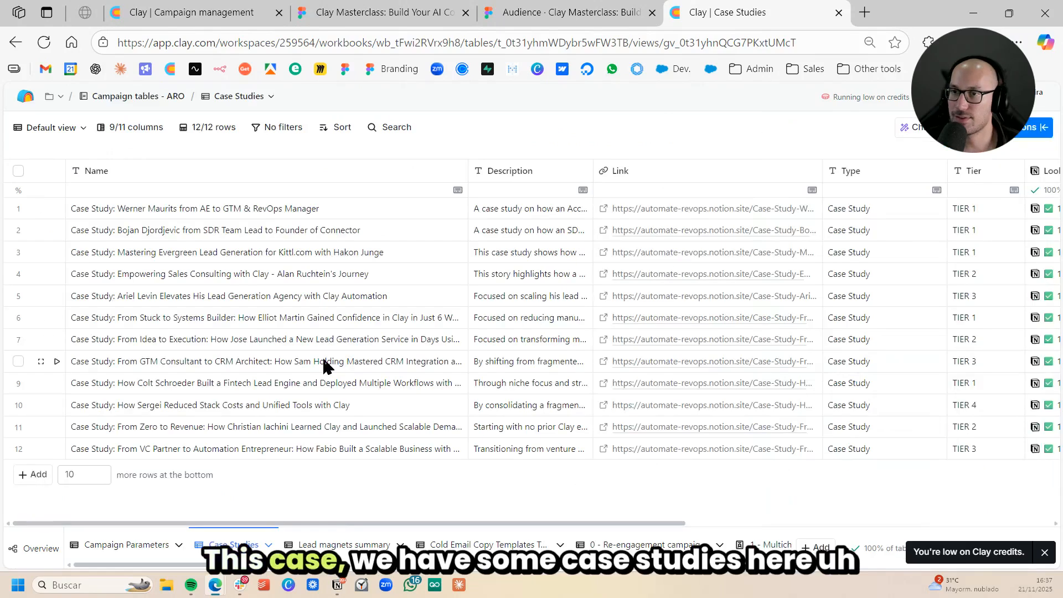
# - Examine the Case Studies table's columns, including type, tier, link and Notion page text
pyautogui.click(440, 279)
pyautogui.hscroll(10, 437, 294)
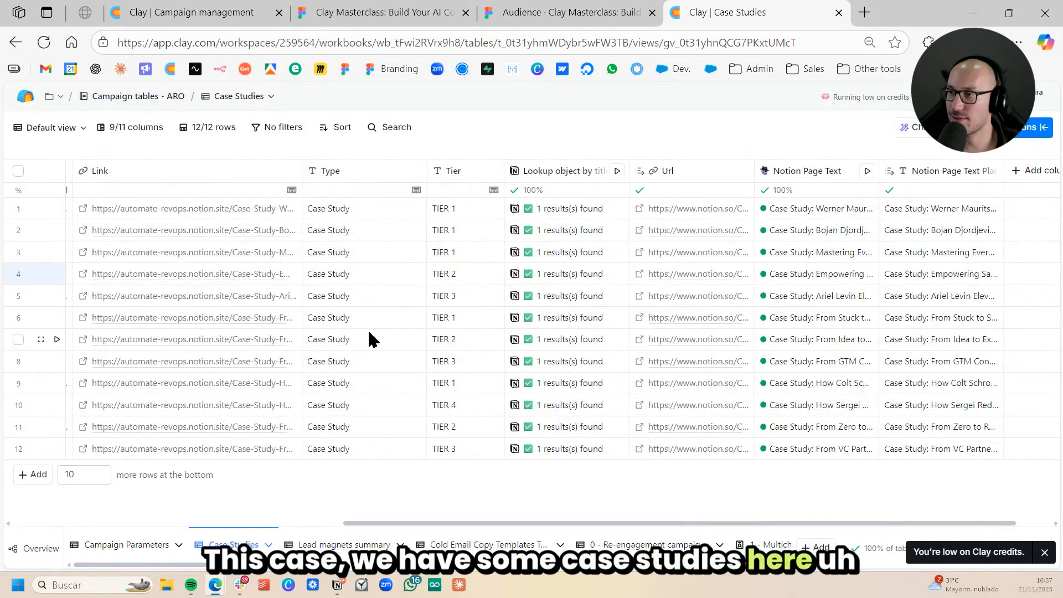
pyautogui.hscroll(2, 368, 339)
pyautogui.hscroll(-5, 351, 339)
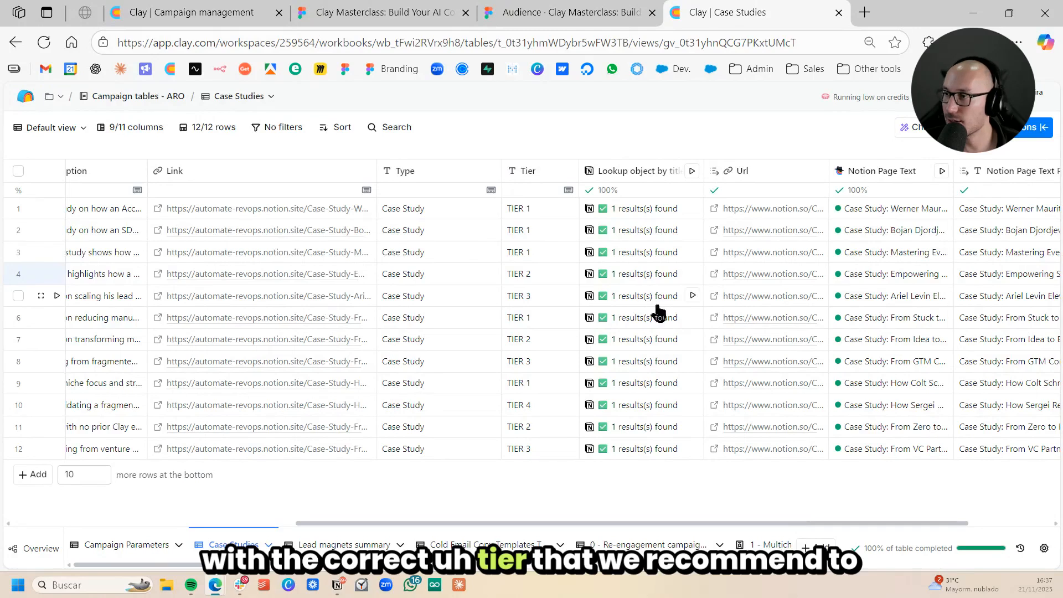
pyautogui.hscroll(5, 658, 310)
pyautogui.moveTo(887, 213); pyautogui.dragTo(884, 342)
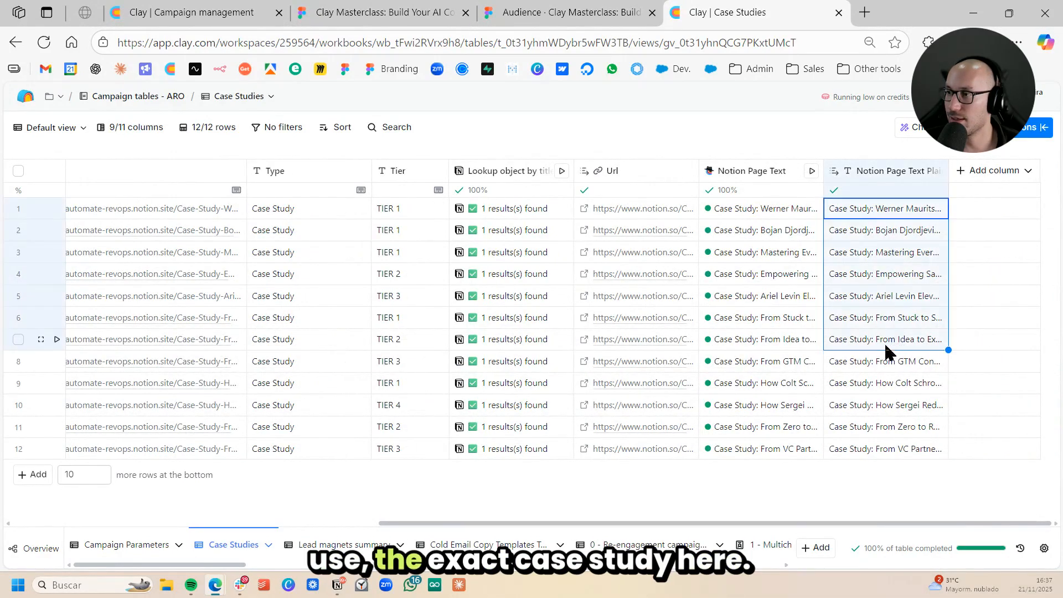
pyautogui.hscroll(-5, 444, 304)
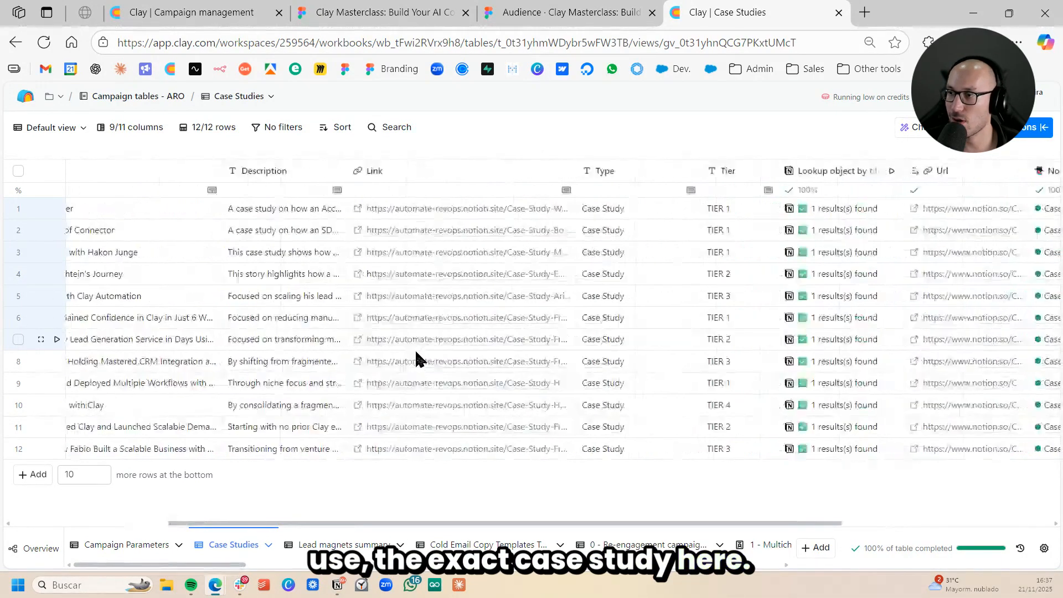
pyautogui.click(599, 299)
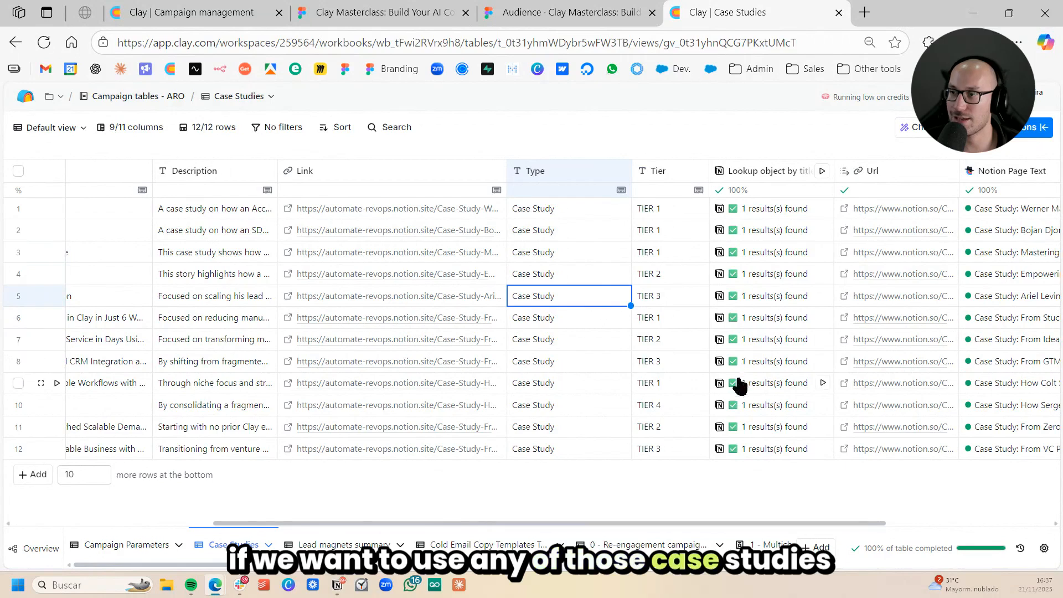
pyautogui.hscroll(3, 598, 390)
pyautogui.hscroll(-3, 592, 384)
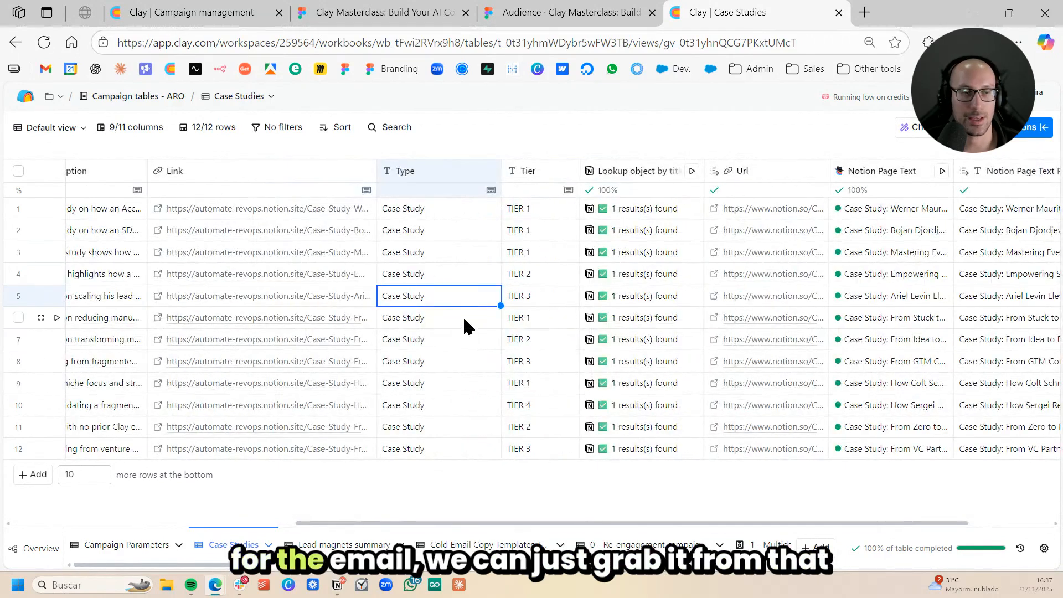
pyautogui.click(518, 252)
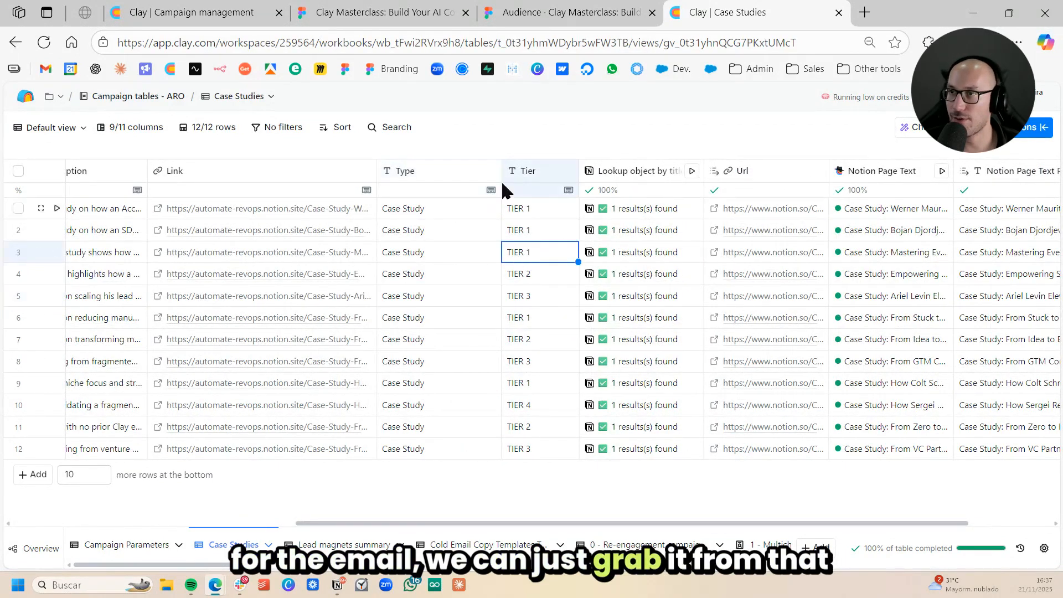
# - Return to the Campaign management table's browser tab and open the Find people Table at its last columns
pyautogui.click(197, 13)
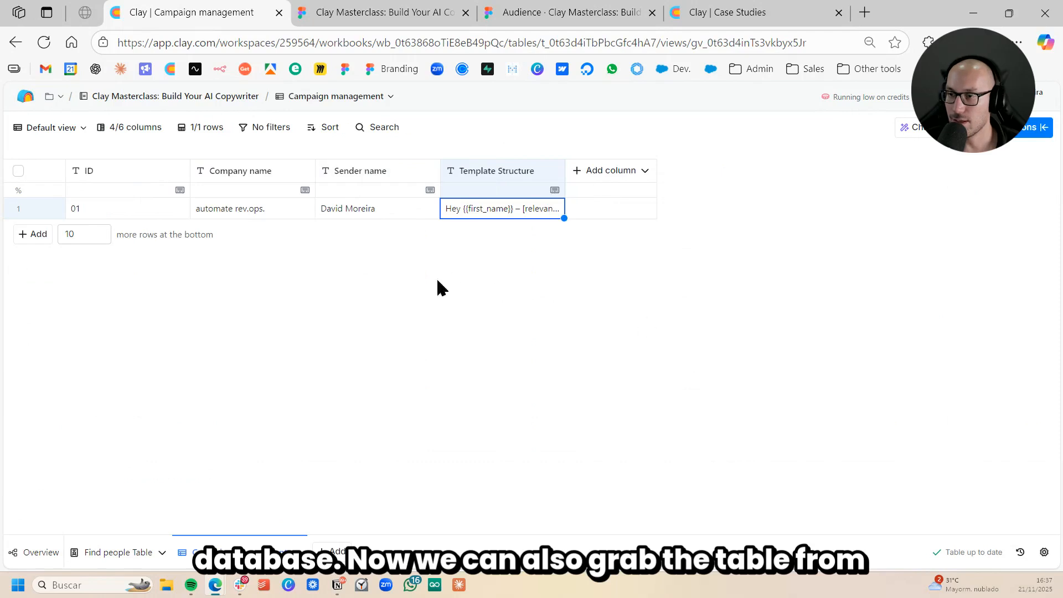
pyautogui.click(381, 210)
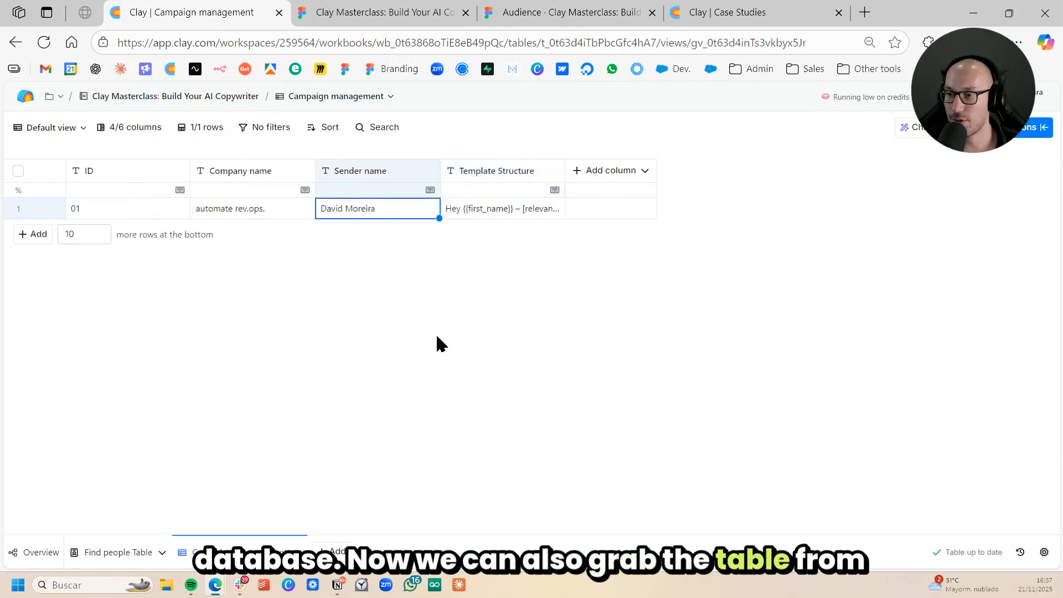
pyautogui.click(119, 552)
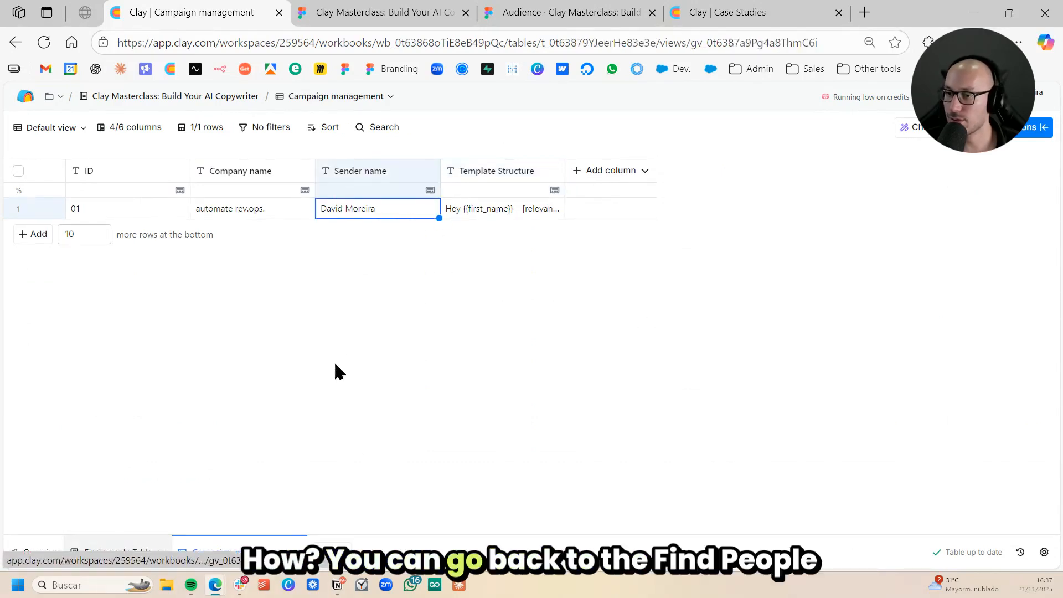
pyautogui.hscroll(10, 427, 321)
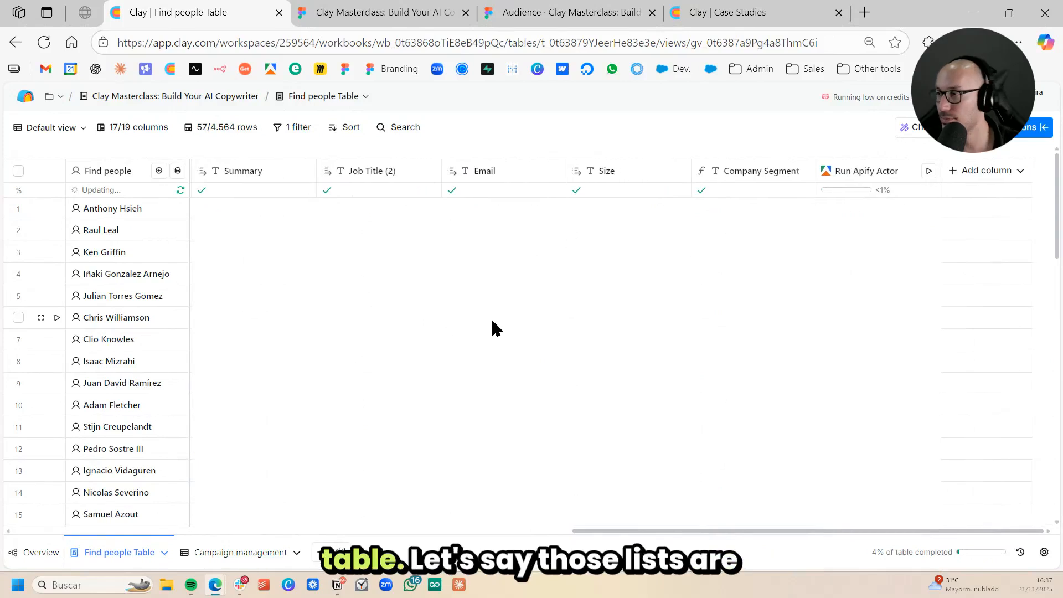
# - Run the Apify Actor enrichment for rows 5 and 6 and close the cell details
pyautogui.click(743, 255)
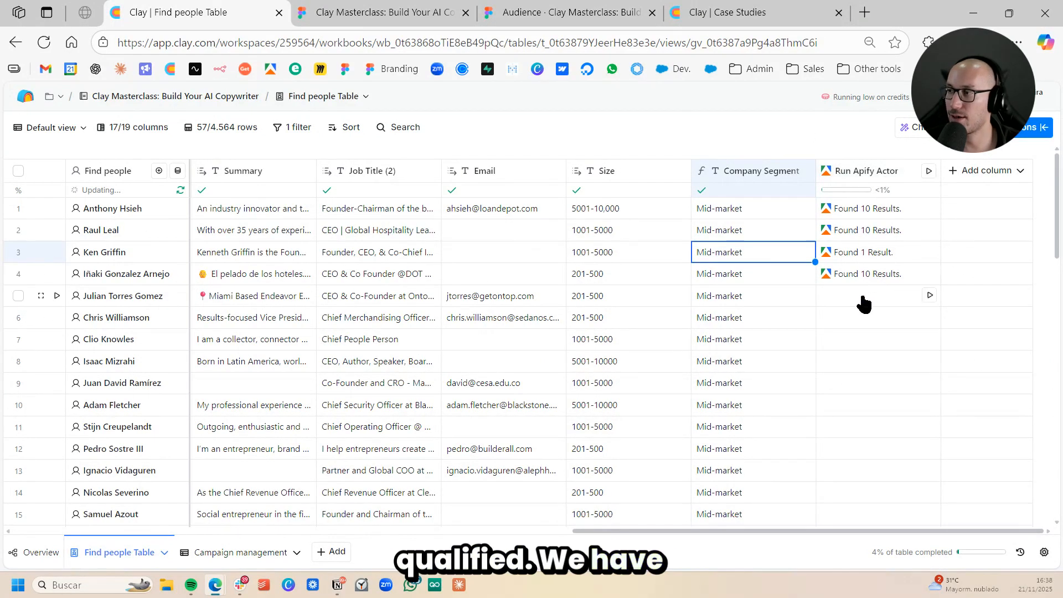
pyautogui.click(929, 295)
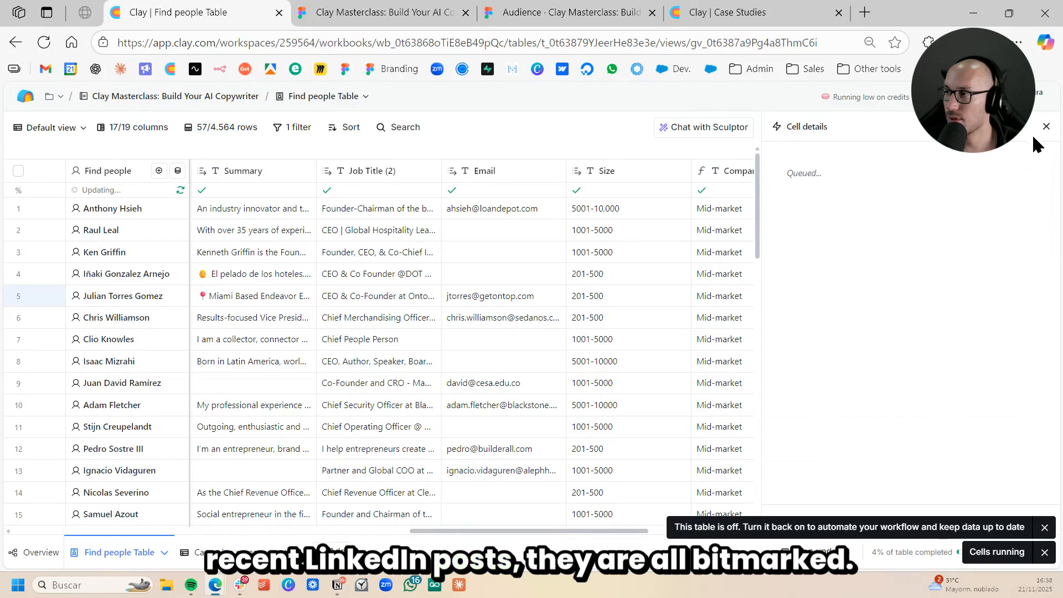
pyautogui.click(1033, 130)
pyautogui.click(918, 321)
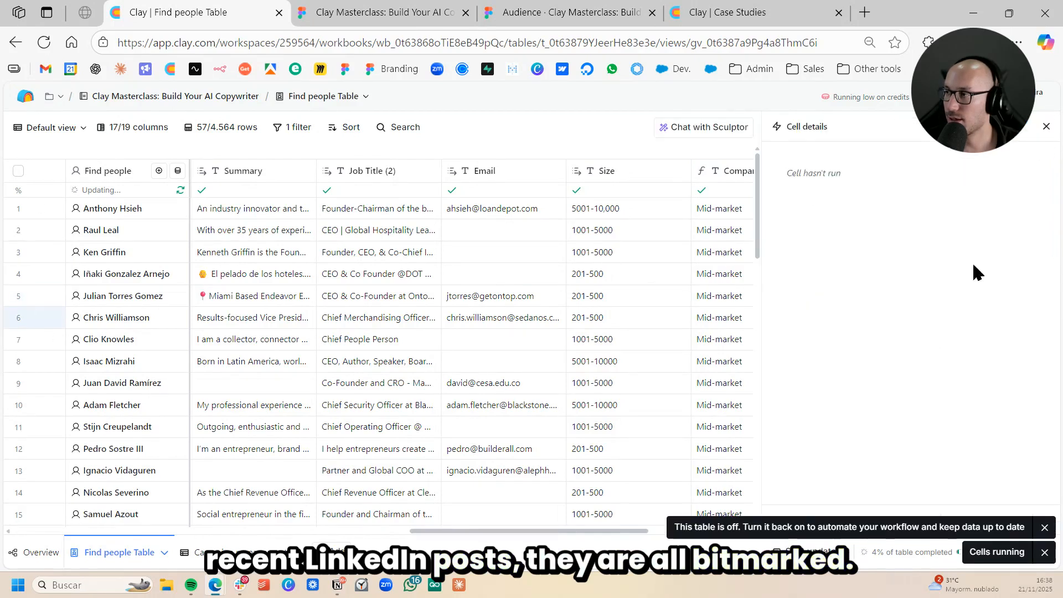
pyautogui.click(1046, 127)
# - Review the leads' Description, Summary, Job Title (2) and Email columns
pyautogui.hscroll(-5, 576, 348)
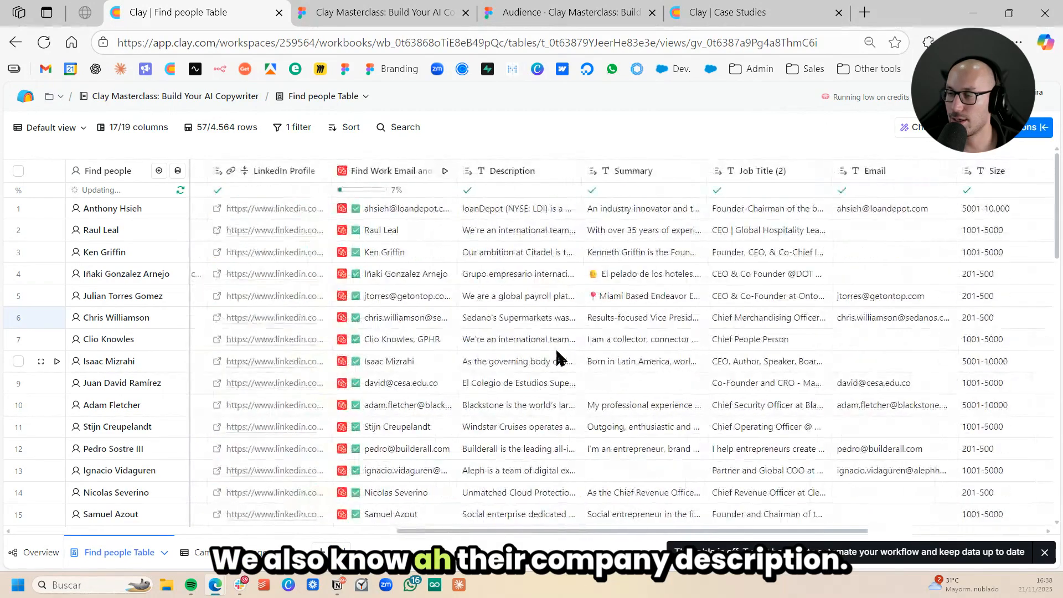
pyautogui.moveTo(539, 213); pyautogui.dragTo(531, 295)
pyautogui.moveTo(642, 208); pyautogui.dragTo(650, 294)
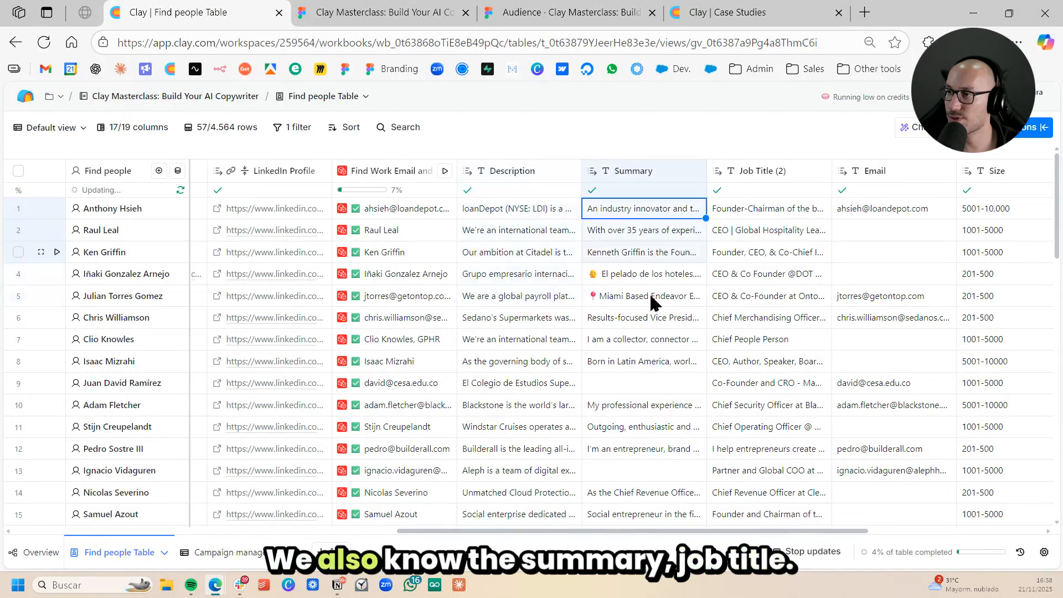
pyautogui.moveTo(766, 209); pyautogui.dragTo(782, 323)
pyautogui.click(864, 255)
pyautogui.hscroll(6, 847, 277)
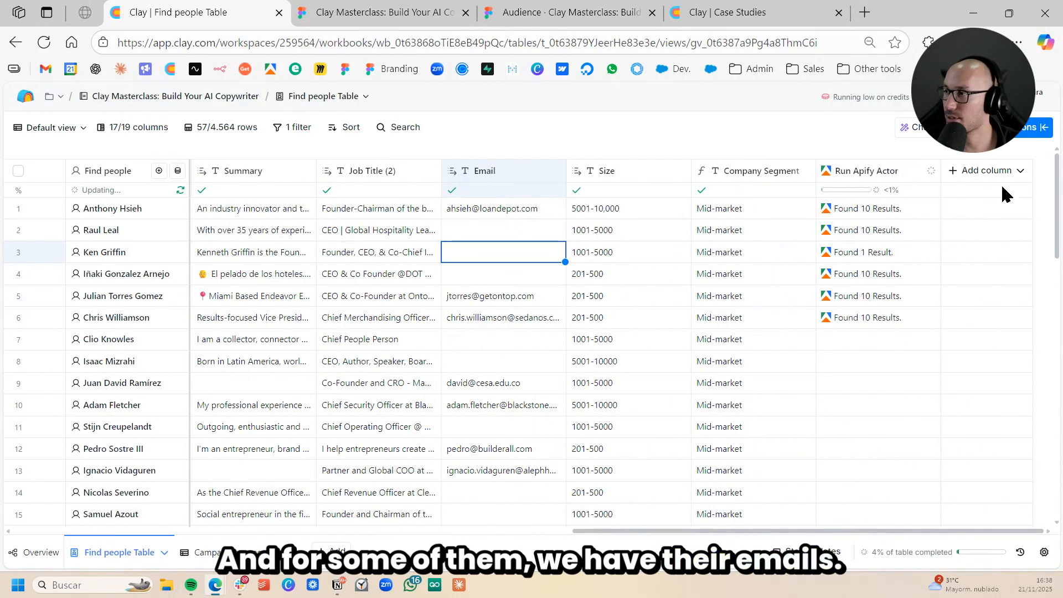
# - Search the enrichments for "lookup for multiple" and add Lookup Multiple Rows in Other Table as a new column
pyautogui.click(996, 171)
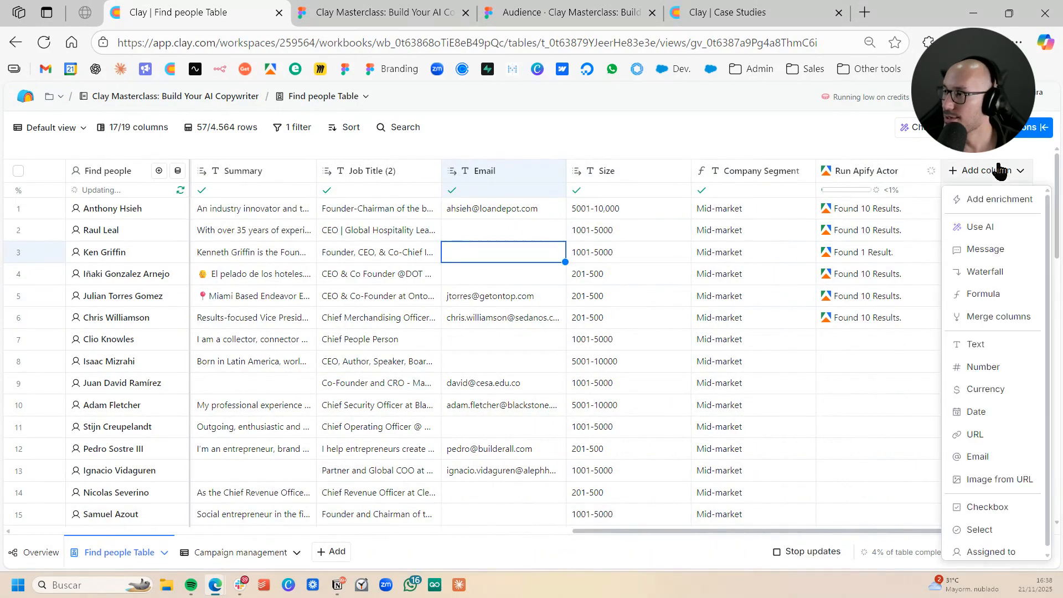
pyautogui.click(996, 200)
pyautogui.write('looku')
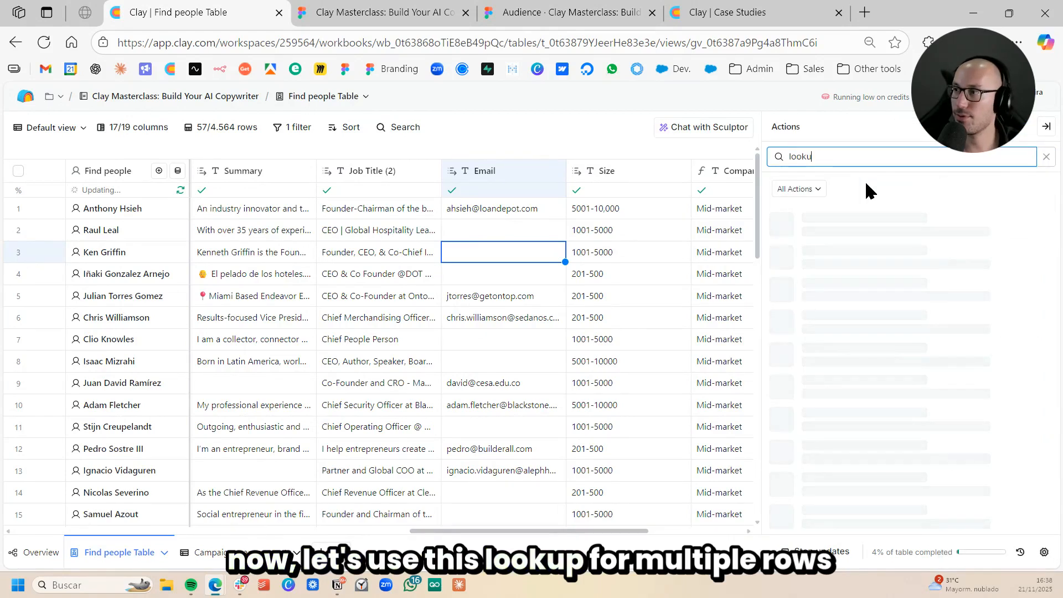
pyautogui.write('p for mul')
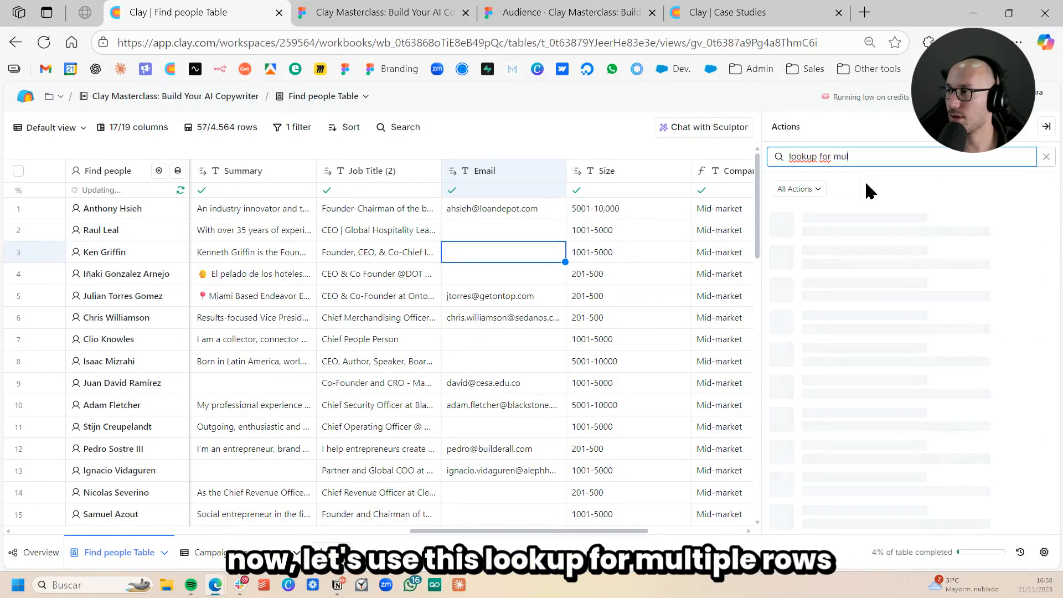
pyautogui.write('tiple')
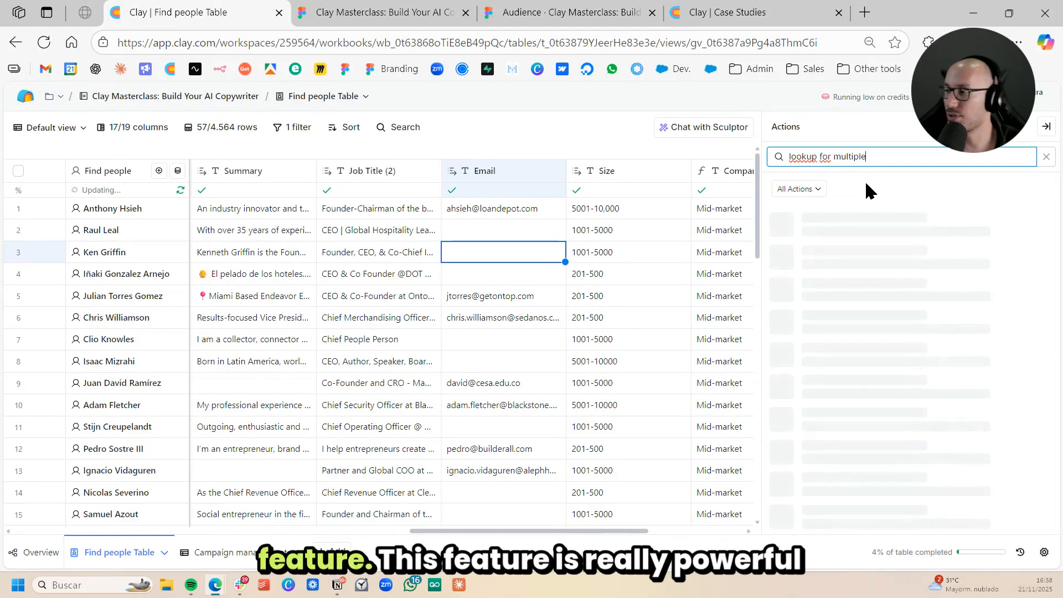
pyautogui.click(880, 216)
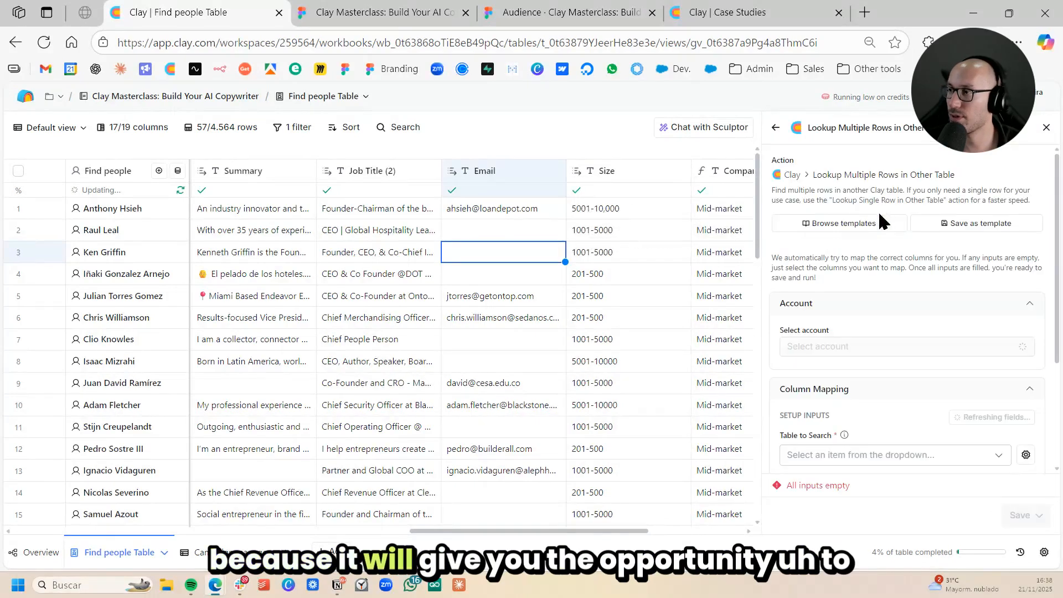
# - Set the lookup to search the Case Studies table with Type as the target column
pyautogui.hscroll(5, 481, 296)
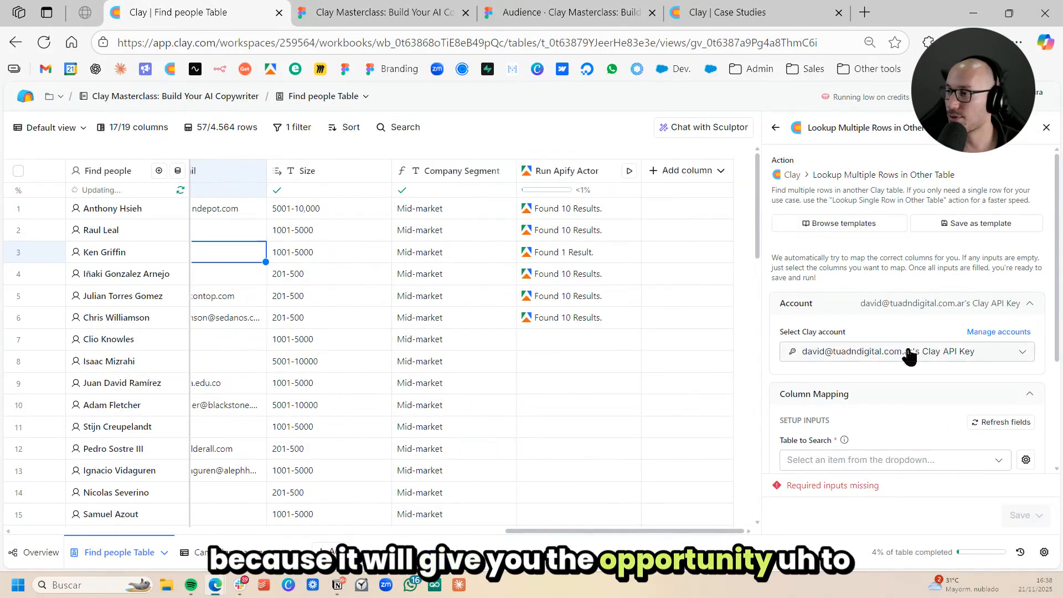
pyautogui.scroll(-3, 895, 392)
pyautogui.click(910, 330)
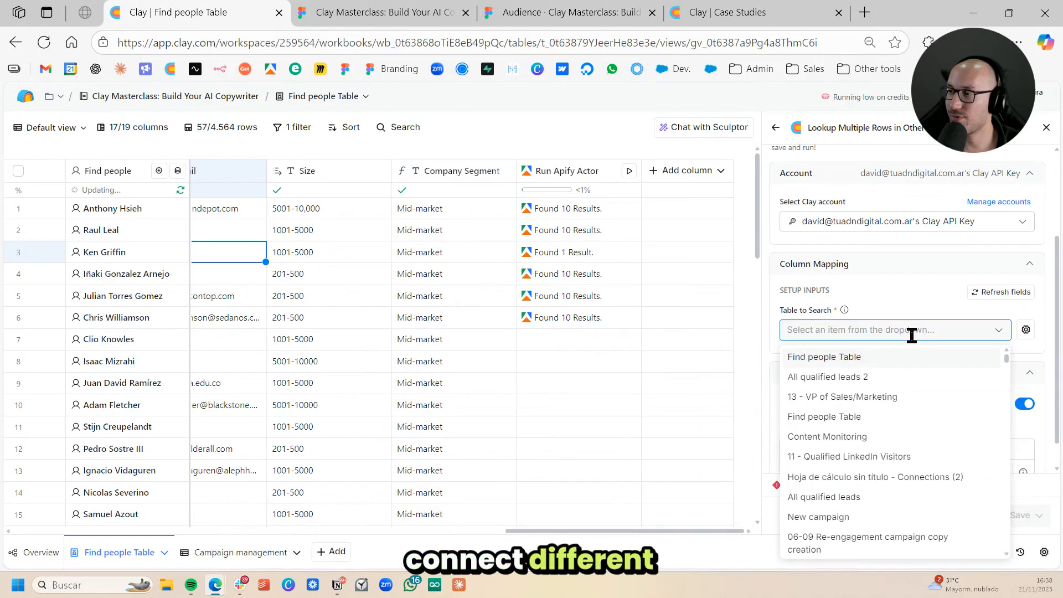
pyautogui.write('case')
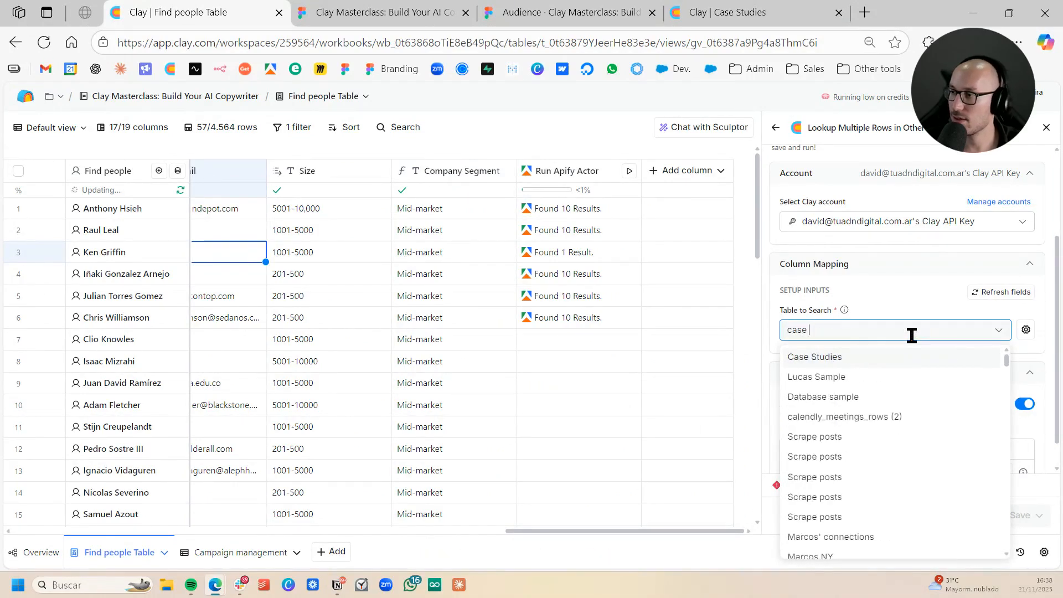
pyautogui.click(885, 356)
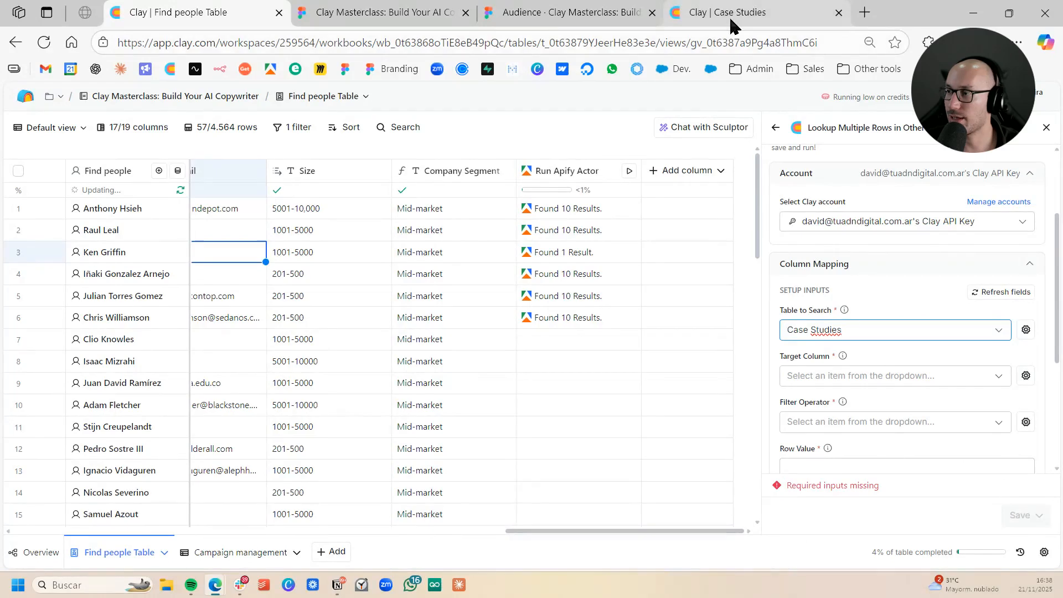
pyautogui.click(866, 304)
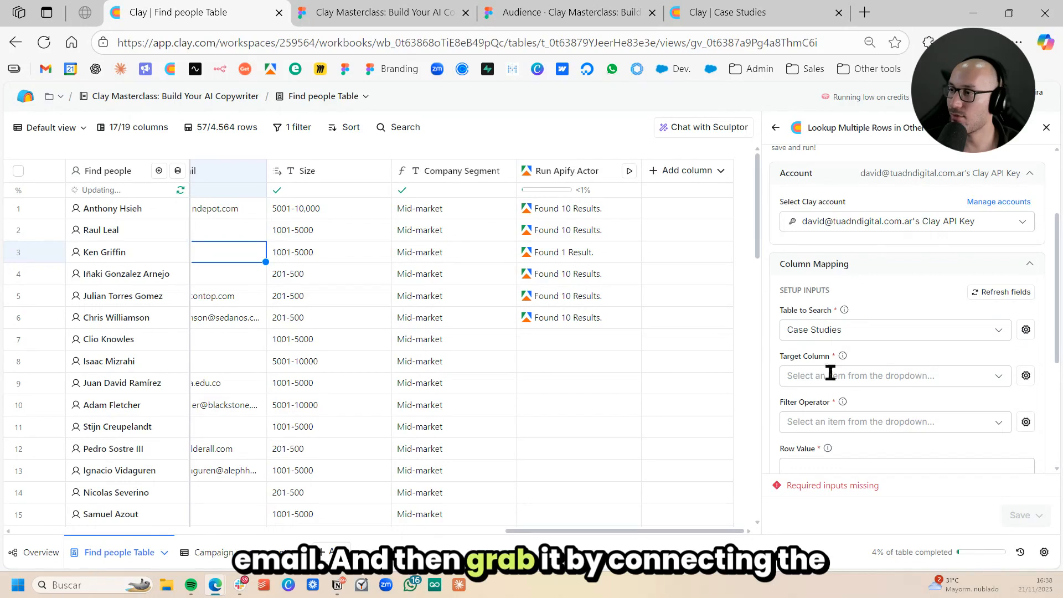
pyautogui.scroll(-1, 900, 334)
pyautogui.scroll(-3, 901, 341)
pyautogui.click(887, 245)
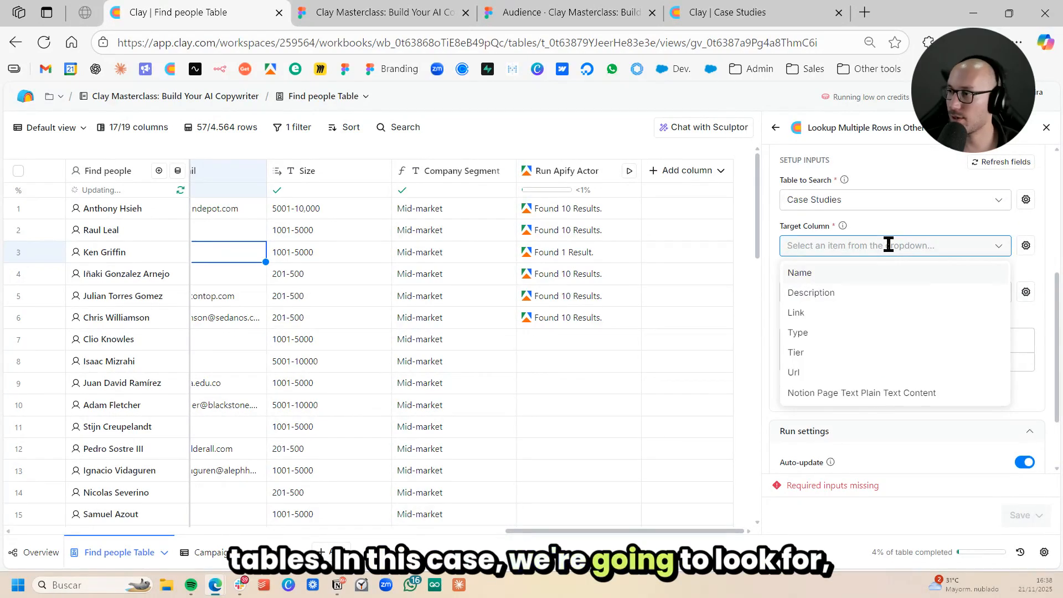
pyautogui.click(831, 330)
# - Check the Type and Tier values of the rows in the Case Studies table's browser tab
pyautogui.click(742, 11)
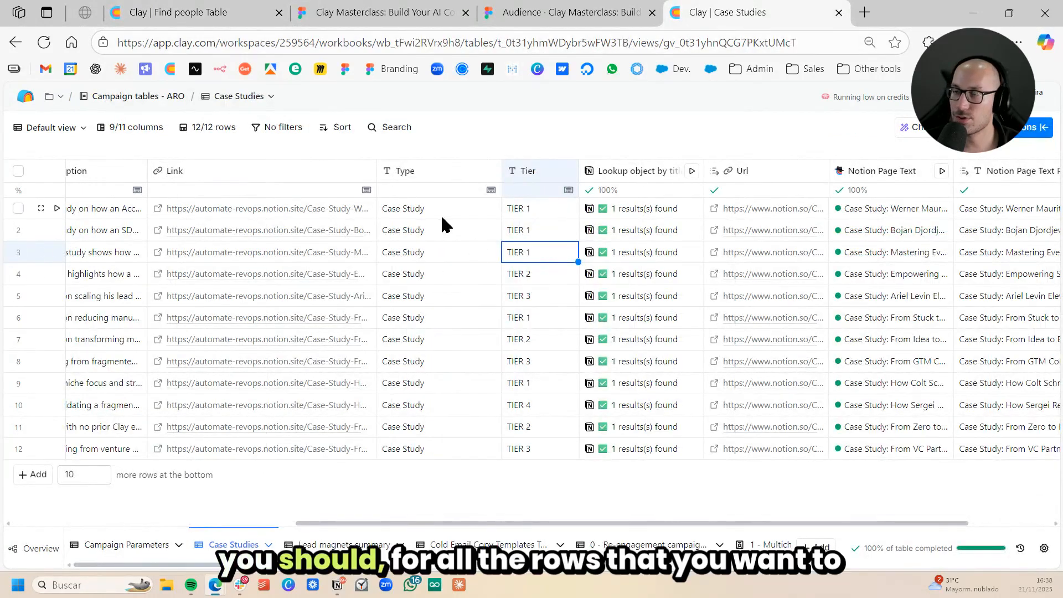
pyautogui.moveTo(440, 214); pyautogui.dragTo(454, 359)
pyautogui.click(525, 282)
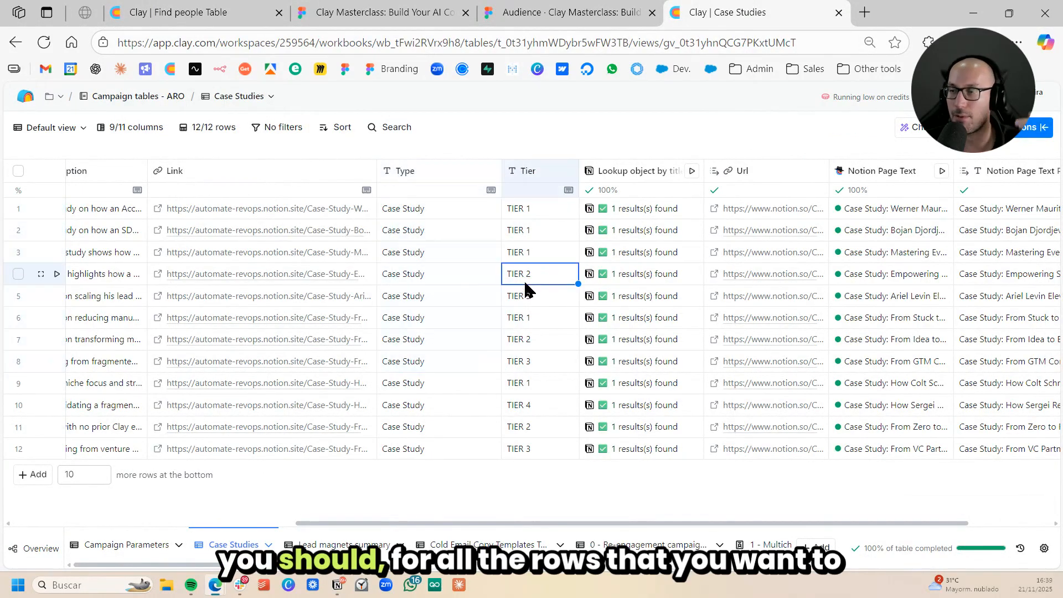
pyautogui.click(447, 204)
pyautogui.click(441, 231)
pyautogui.click(451, 210)
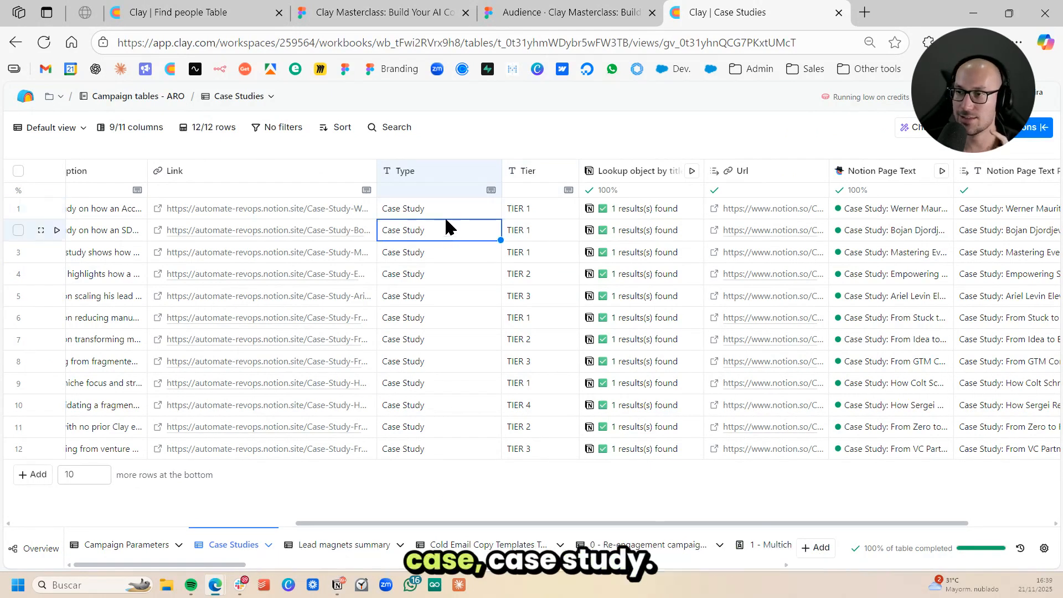
pyautogui.doubleClick(445, 216)
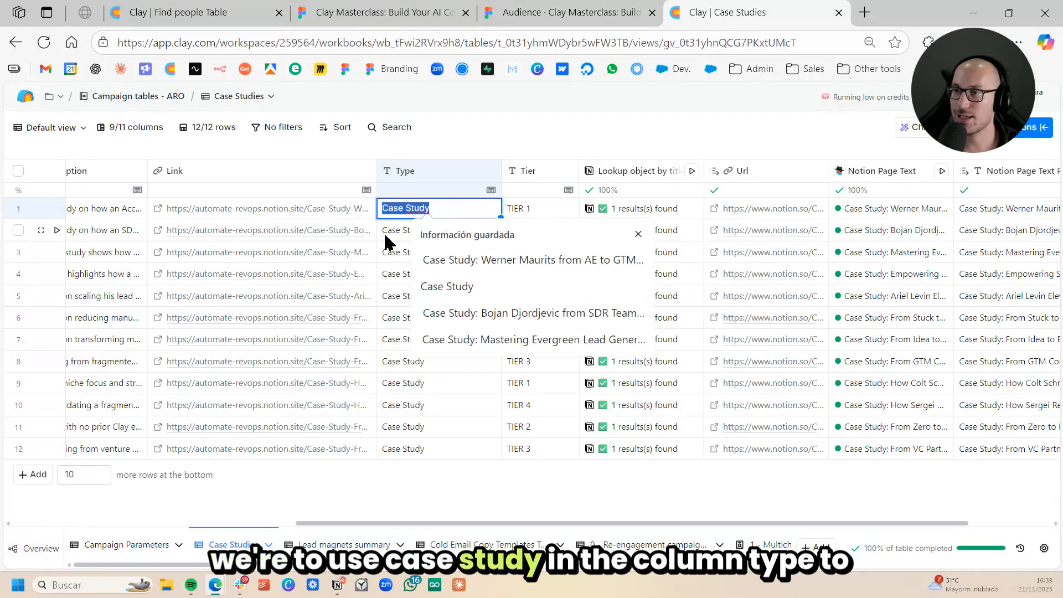
pyautogui.press('Escape')
# - Back in the Find people Table, set the lookup filter to Equals "Case Study", then save and run it for 10 rows
pyautogui.click(270, 16)
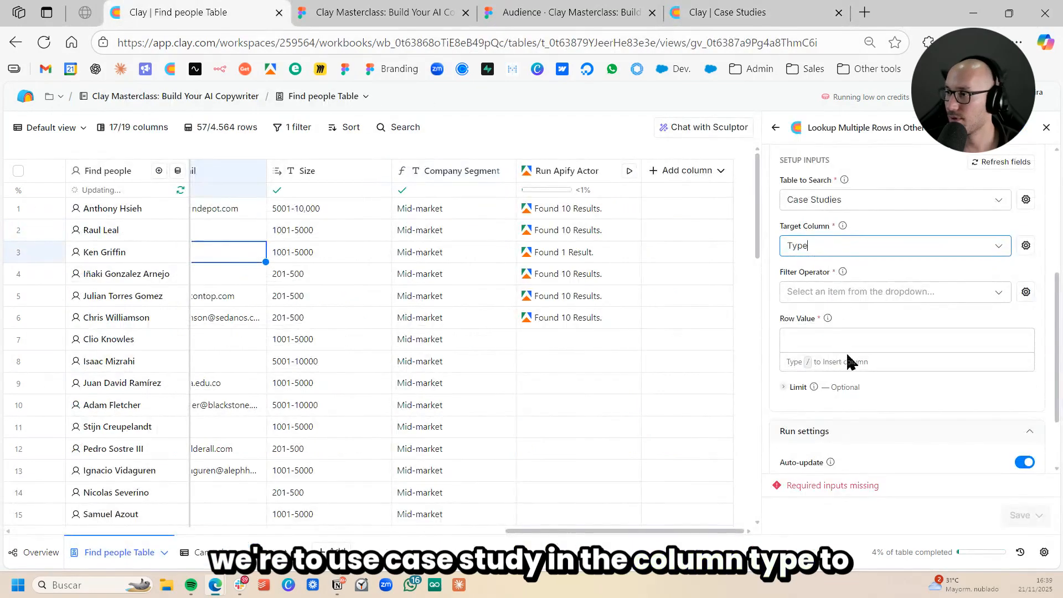
pyautogui.click(855, 247)
pyautogui.click(1023, 274)
pyautogui.click(868, 292)
pyautogui.click(863, 332)
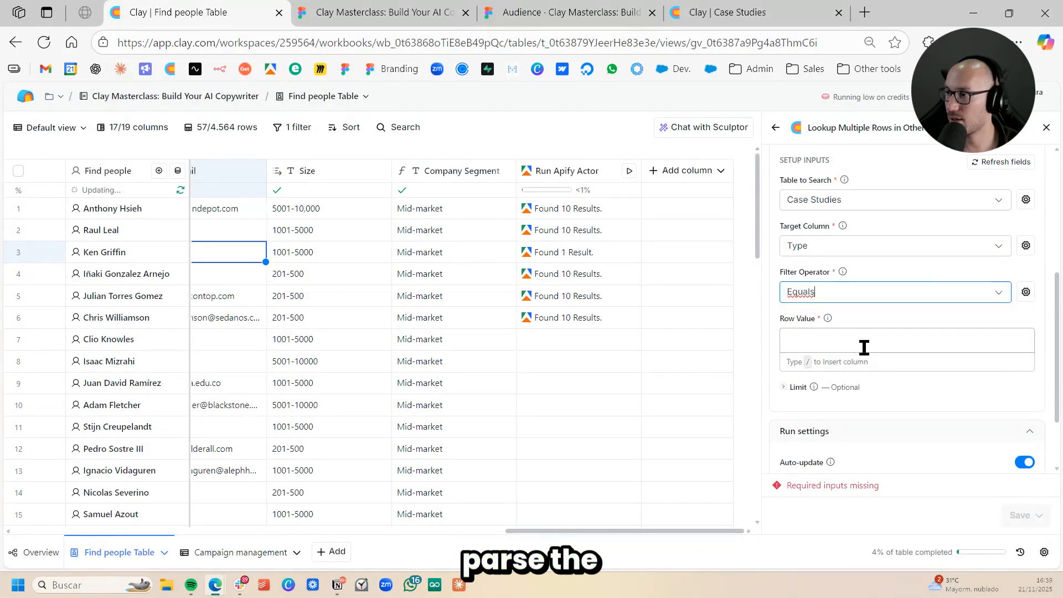
pyautogui.click(877, 335)
pyautogui.write('Case Study')
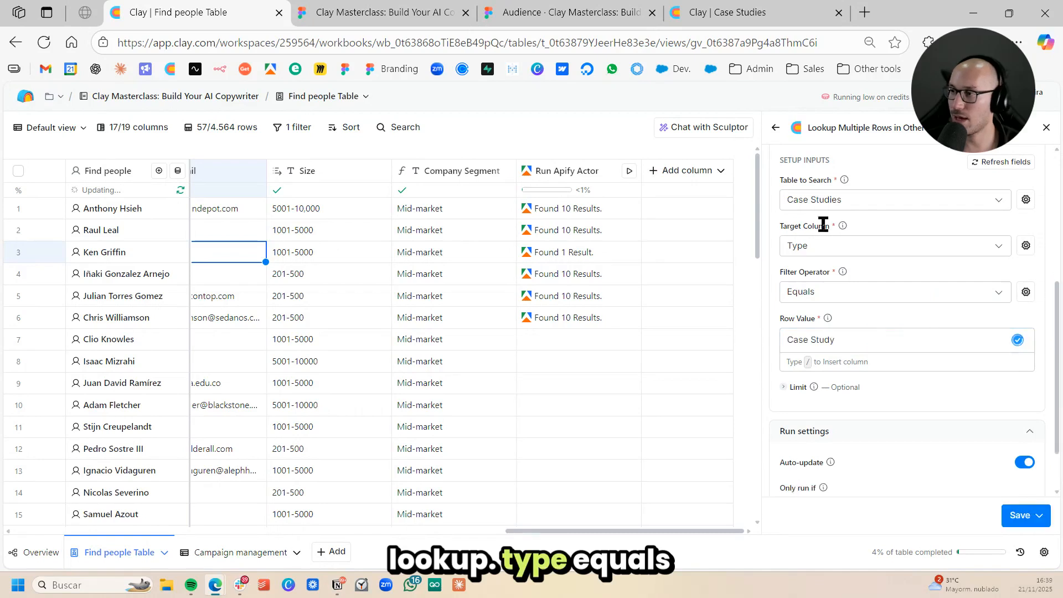
pyautogui.click(1019, 515)
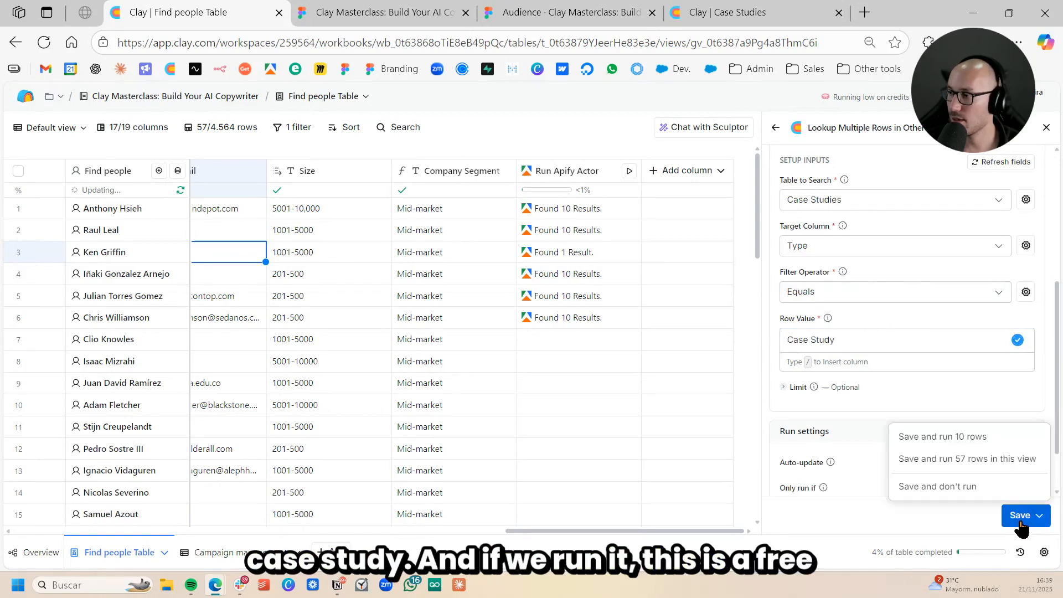
pyautogui.click(988, 437)
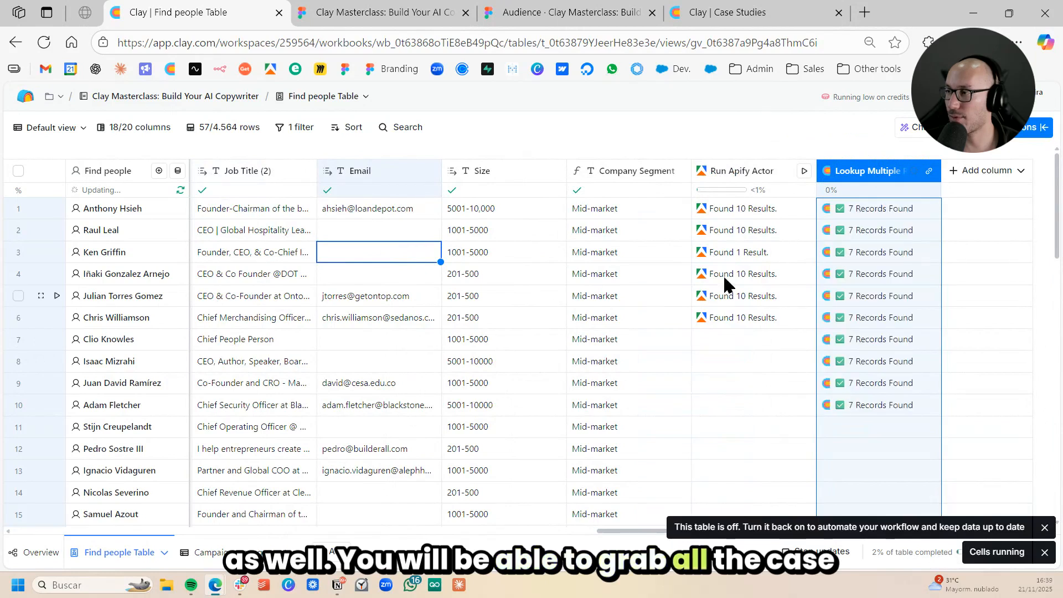
# - Examine the case study records returned by the multiple-row lookup for row 1 and close the cell details
pyautogui.click(857, 215)
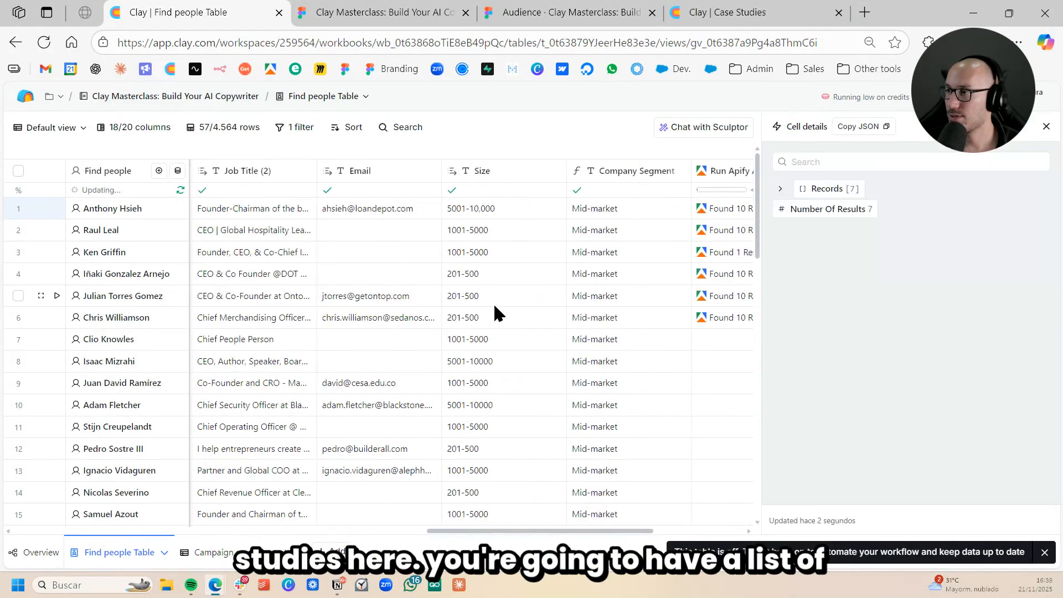
pyautogui.click(855, 216)
pyautogui.click(830, 213)
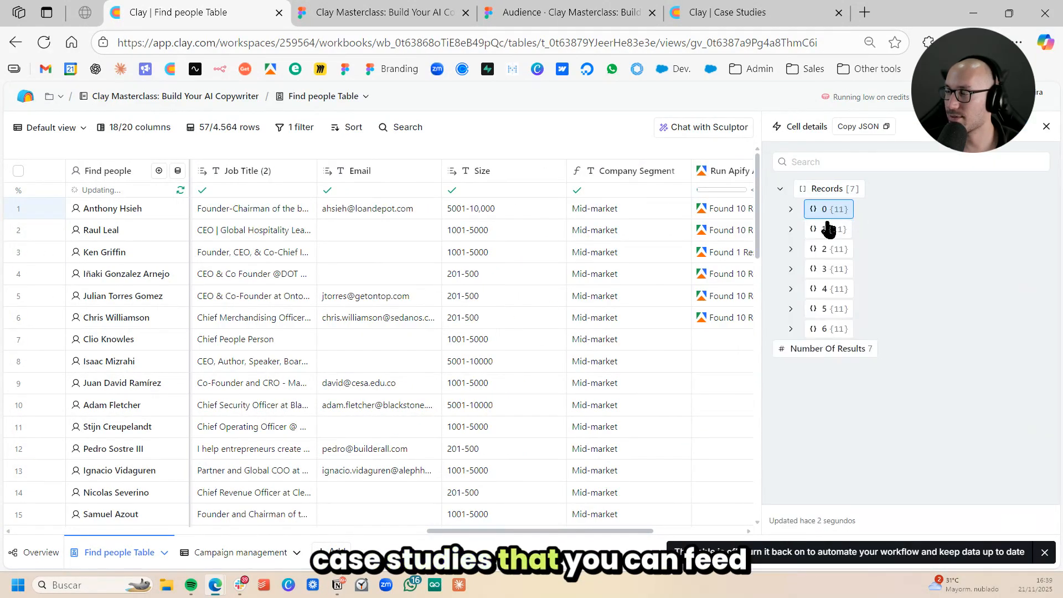
pyautogui.hscroll(5, 541, 298)
pyautogui.click(1045, 127)
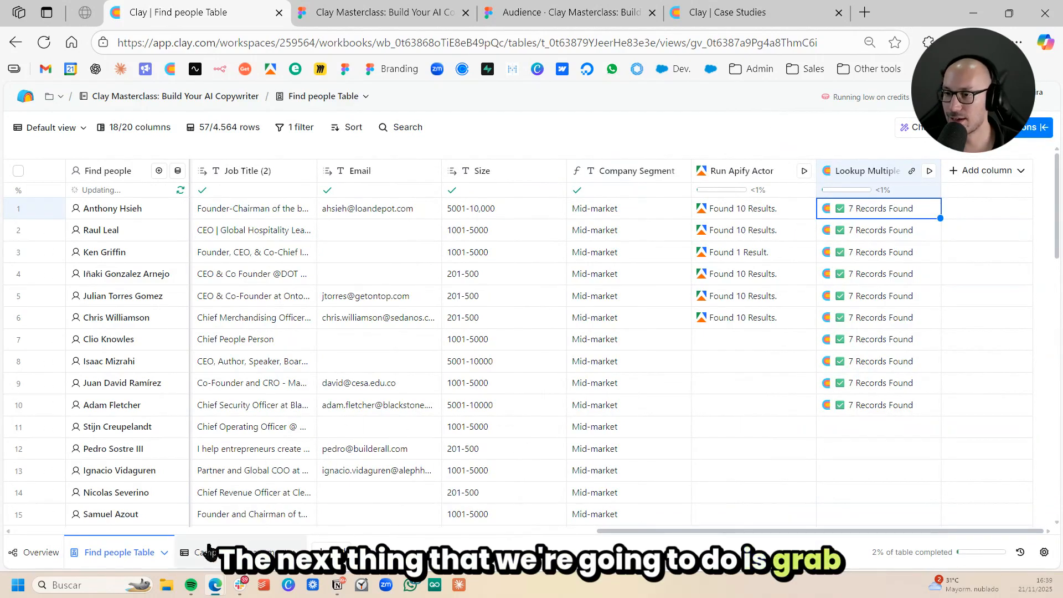
# - Search the enrichments for the single-row lookup and add Lookup Single Row in Other Table as a new column
pyautogui.click(987, 171)
pyautogui.click(990, 199)
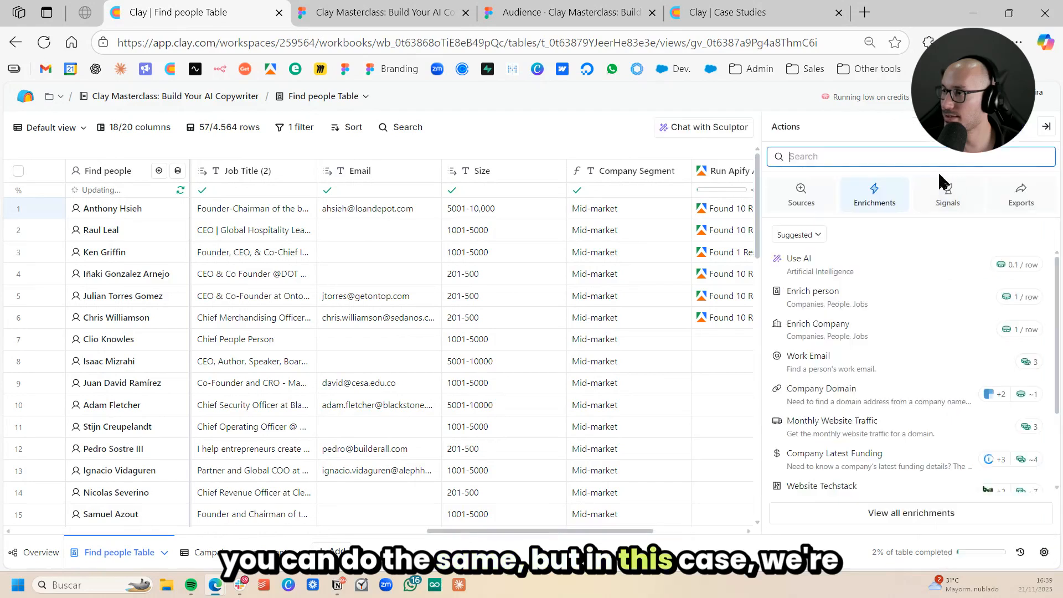
pyautogui.write('look')
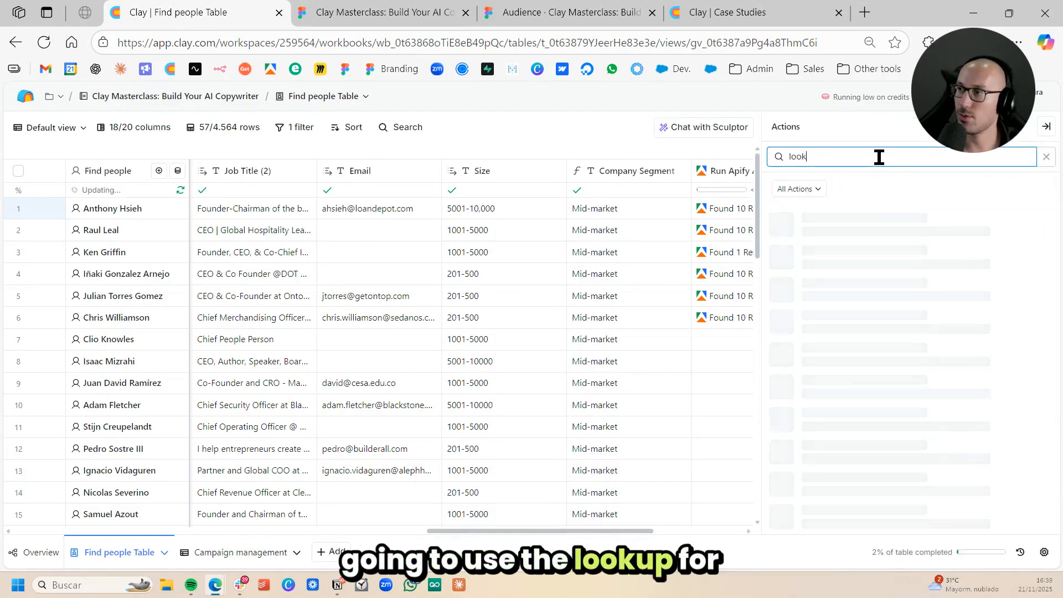
pyautogui.write('up fo single')
pyautogui.click(891, 252)
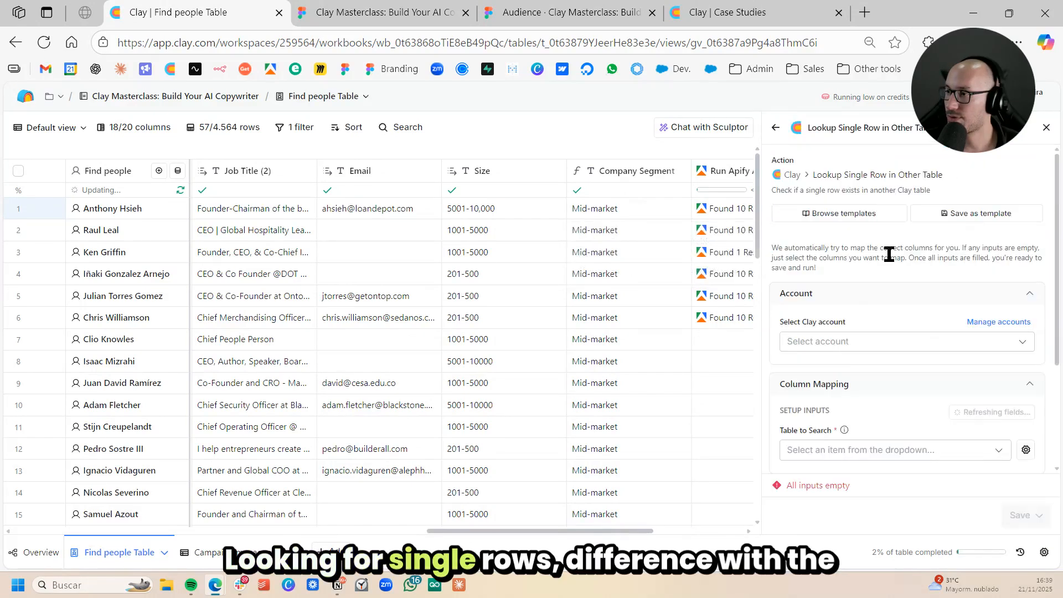
# - Set the single-row lookup's table to search to Campaign management
pyautogui.scroll(-2, 920, 275)
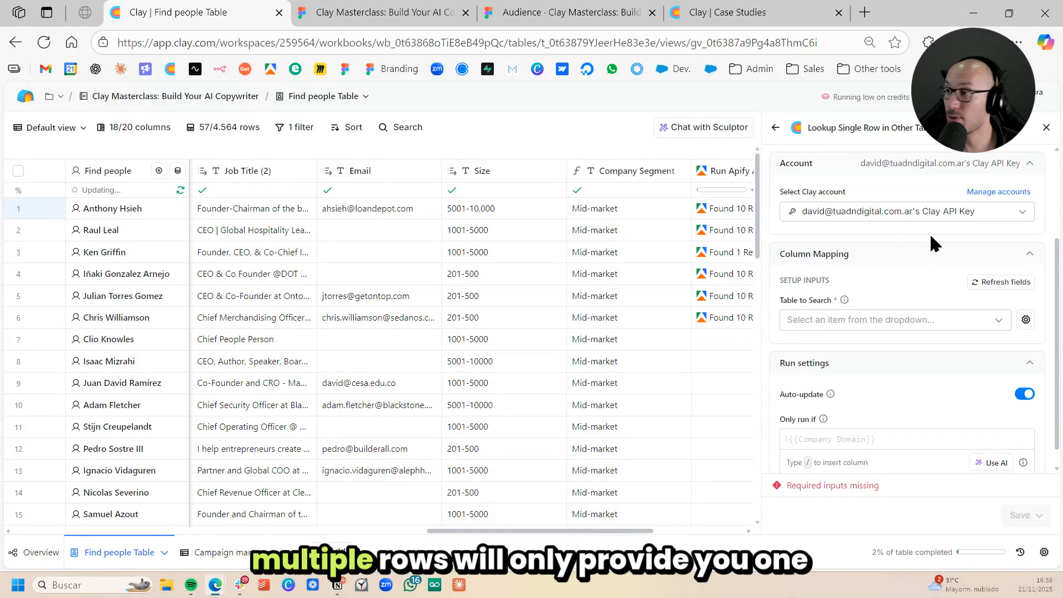
pyautogui.click(899, 320)
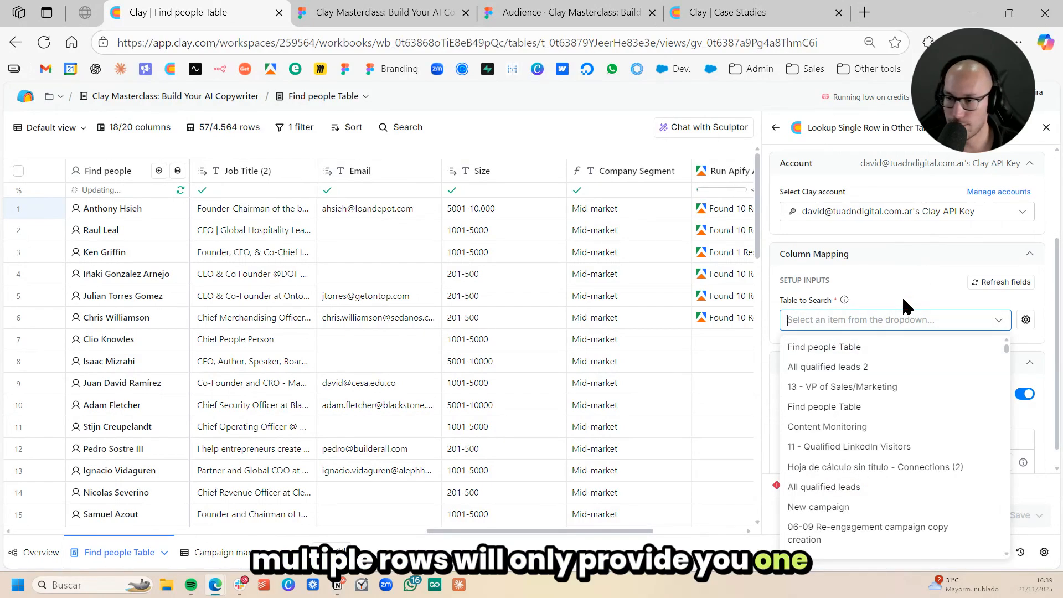
pyautogui.write('campai')
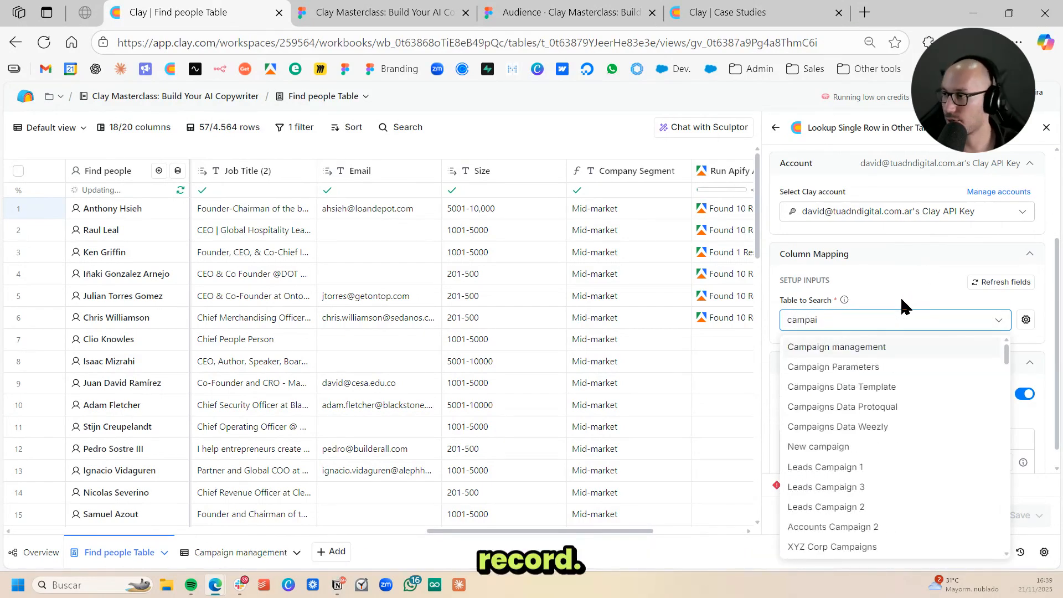
pyautogui.click(879, 344)
pyautogui.scroll(-2, 907, 283)
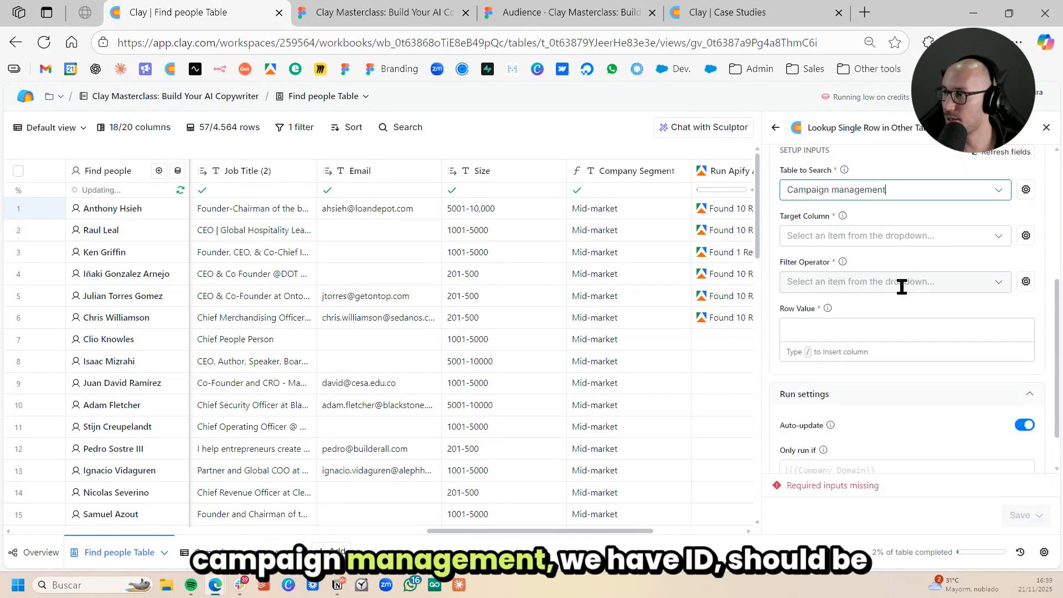
# - Match the target column ID with the Equals operator to row value 01, then save and run the lookup for 10 rows
pyautogui.click(903, 234)
pyautogui.click(852, 260)
pyautogui.click(884, 292)
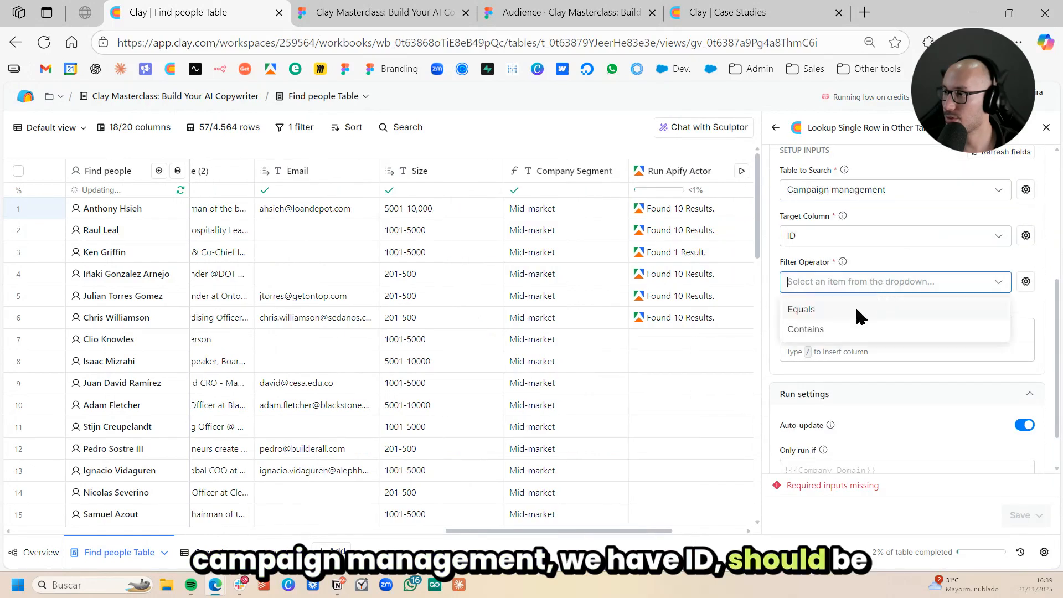
pyautogui.click(859, 307)
pyautogui.click(862, 329)
pyautogui.write('01')
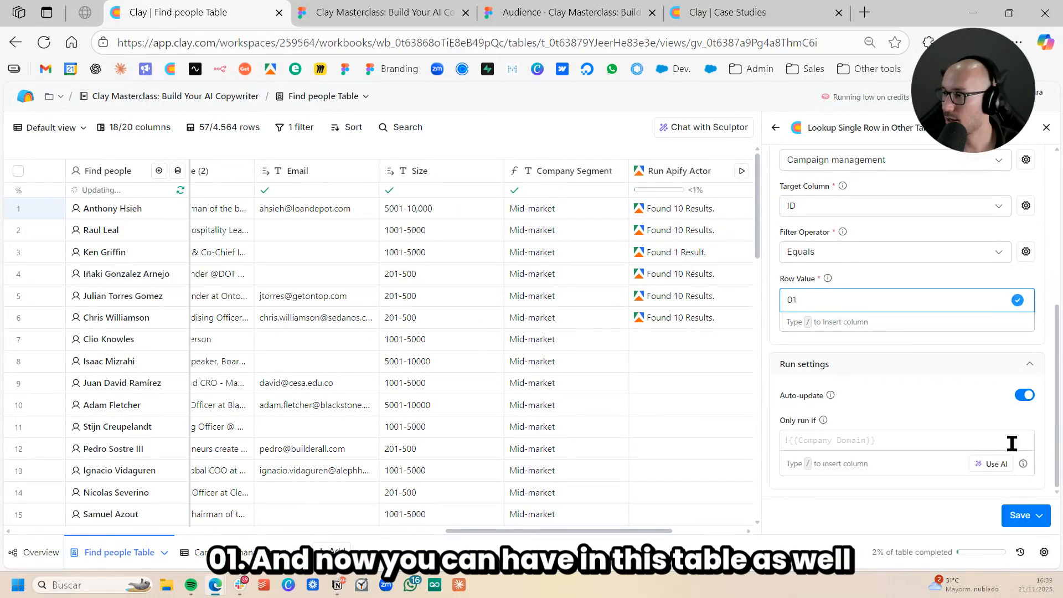
pyautogui.click(1039, 515)
pyautogui.click(971, 439)
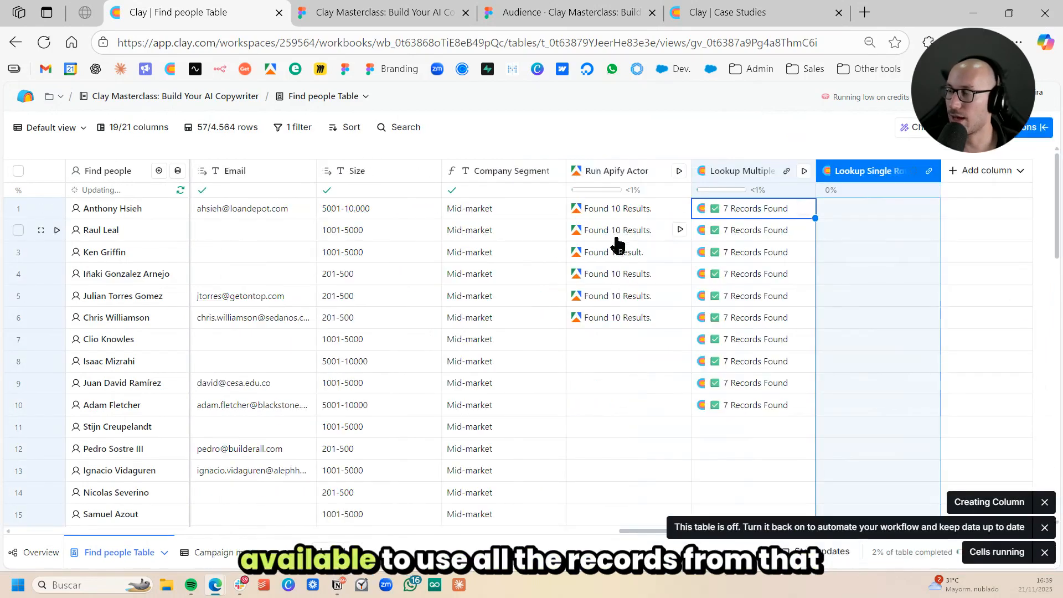
# - Examine the campaign record returned by the single-row lookup for rows 1 and 3 and close the cell details
pyautogui.click(883, 216)
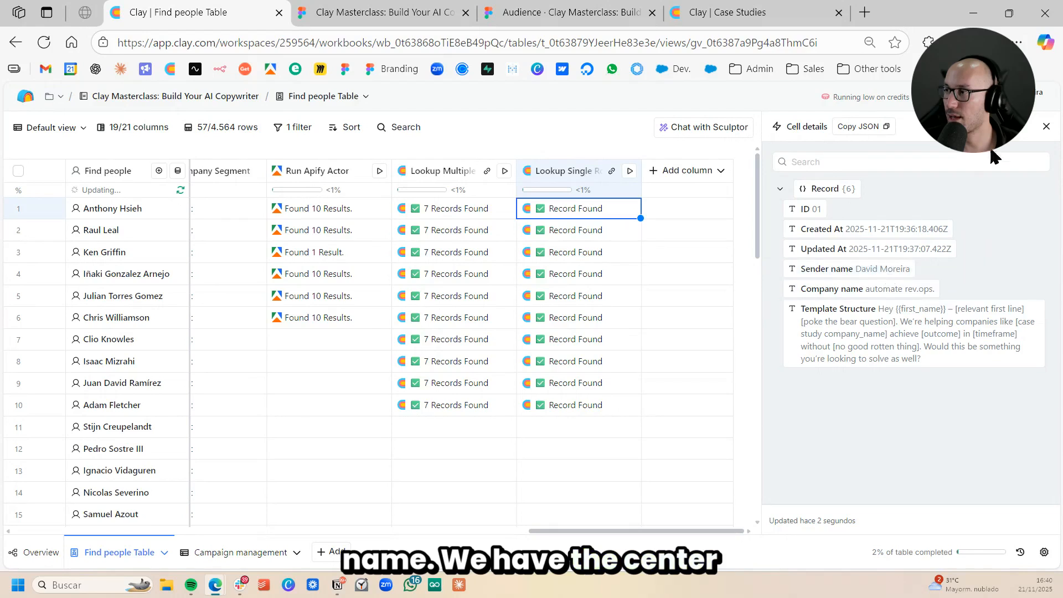
pyautogui.click(1046, 126)
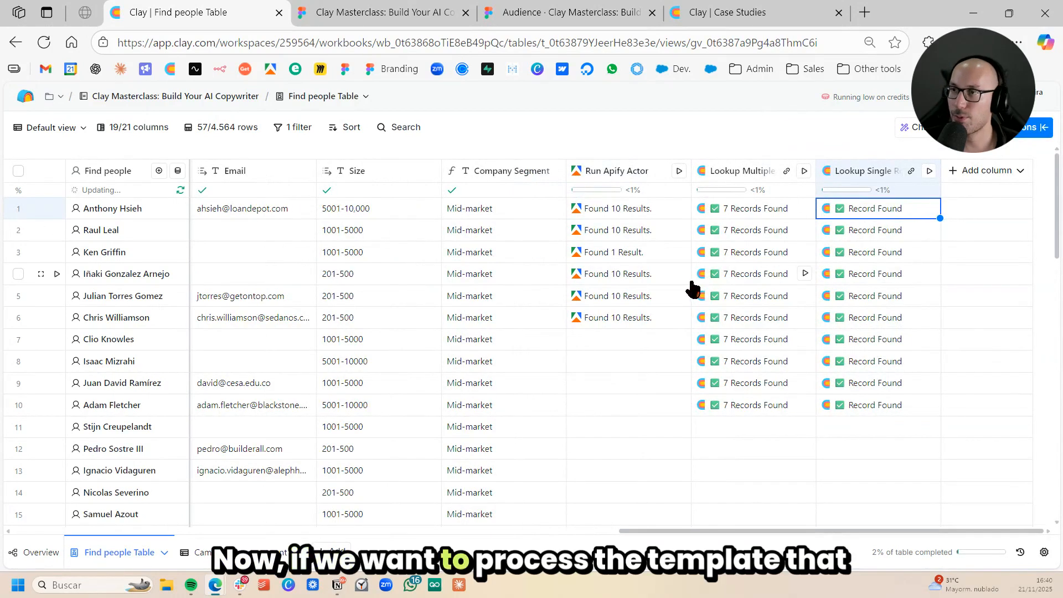
pyautogui.click(885, 252)
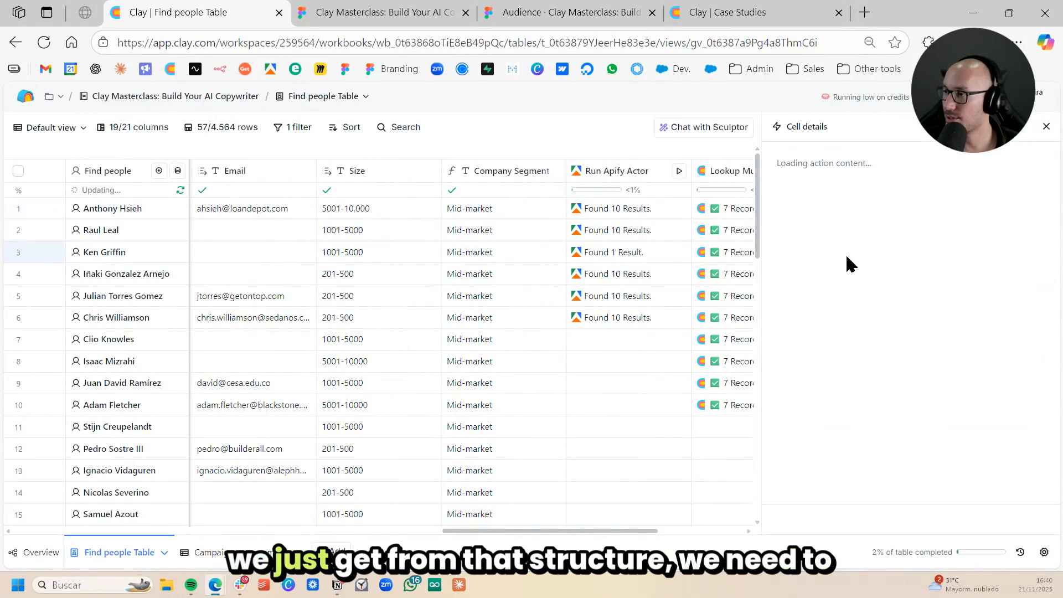
pyautogui.click(858, 188)
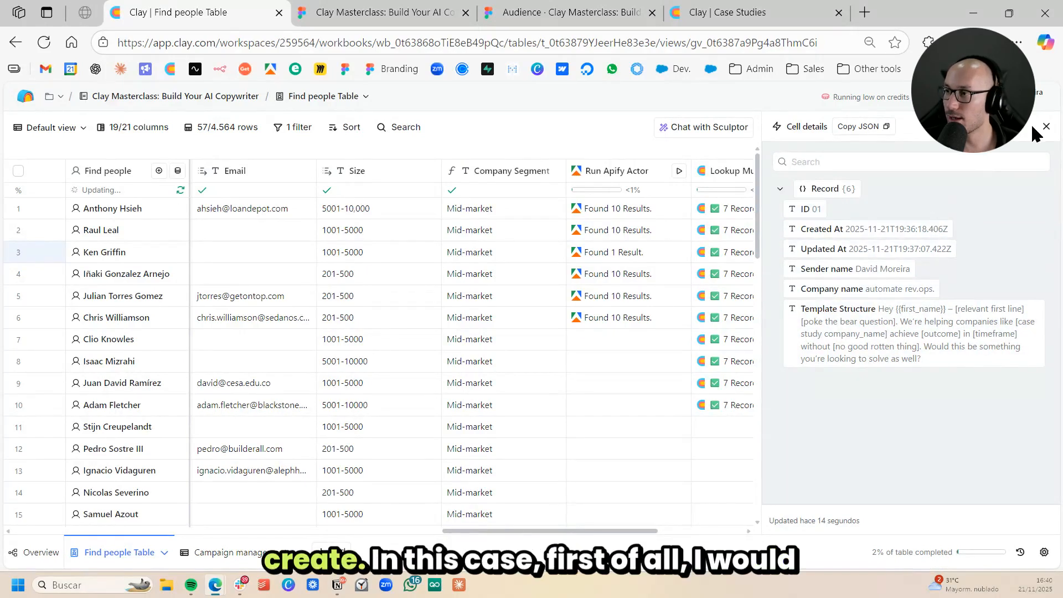
pyautogui.click(1045, 126)
# - Add a Use AI column and start its prompt with "Read the profile of this lead:" plus the whole Find Work Email and Enrich column reference
pyautogui.click(984, 171)
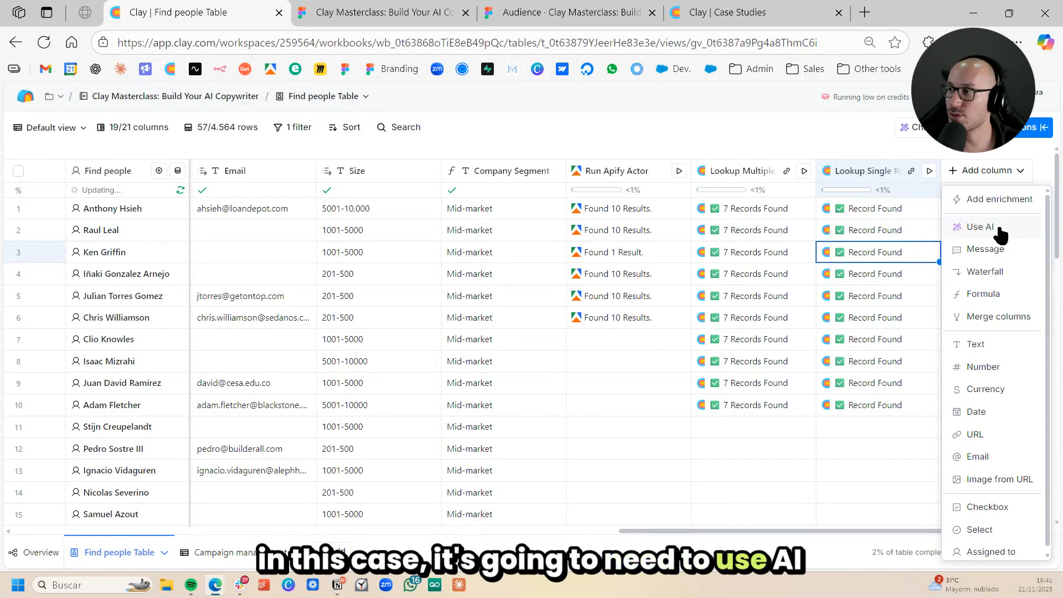
pyautogui.click(979, 227)
pyautogui.click(881, 292)
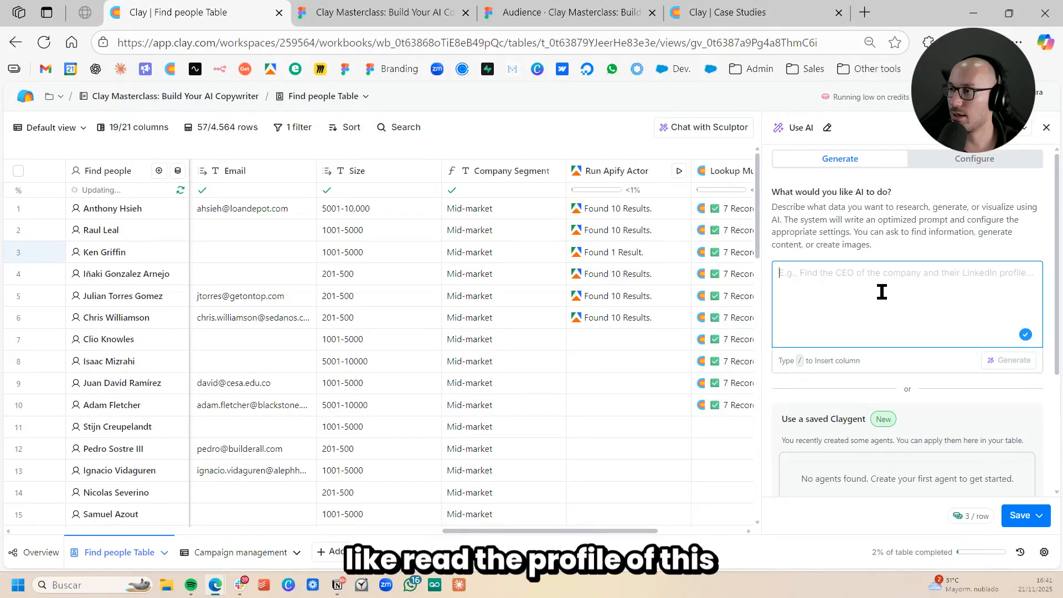
pyautogui.write('profi')
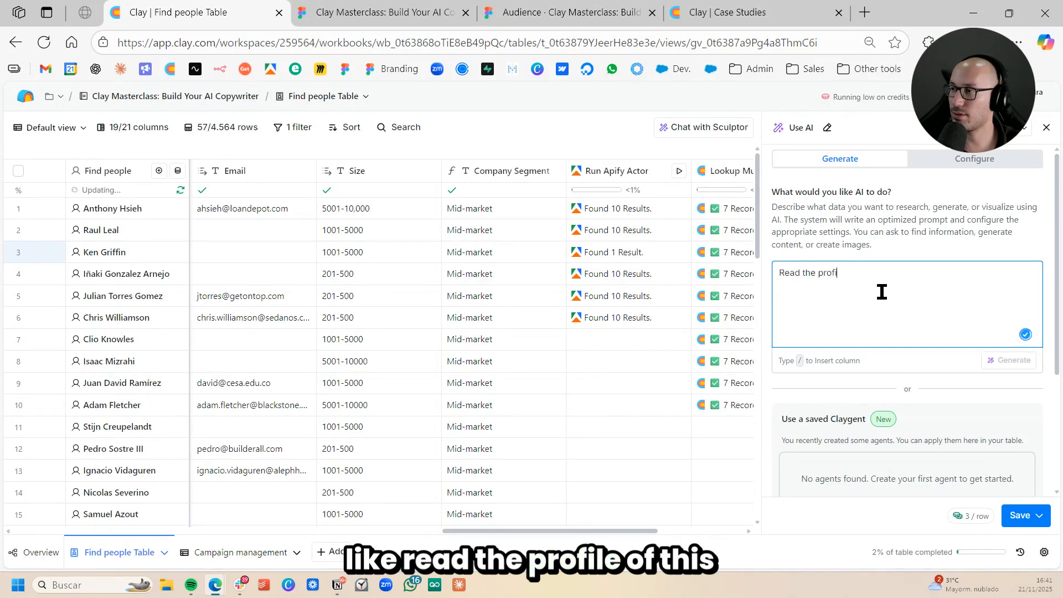
pyautogui.write('le of this lead /')
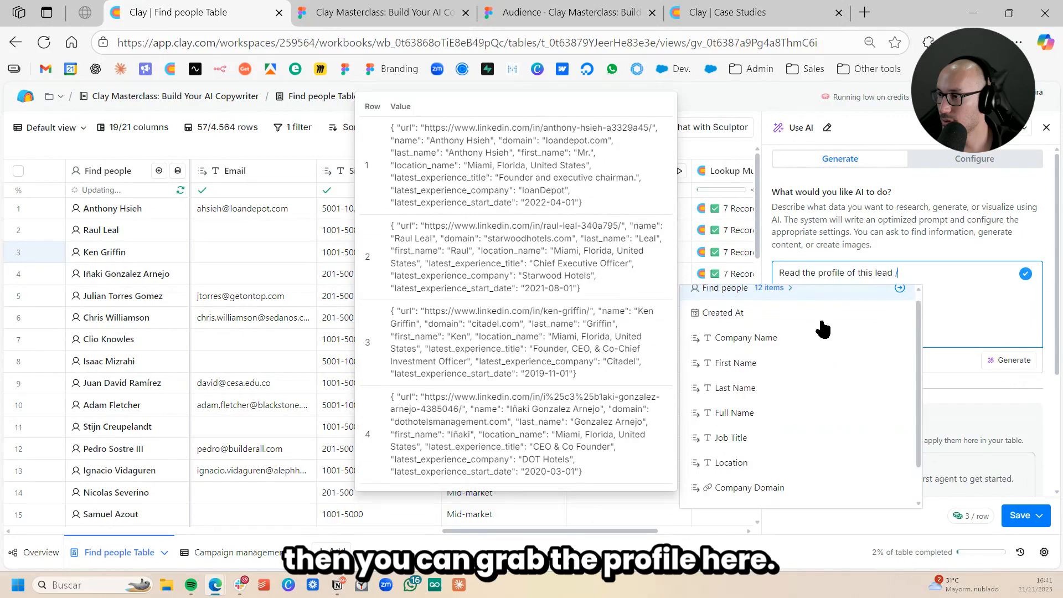
pyautogui.scroll(-3, 822, 329)
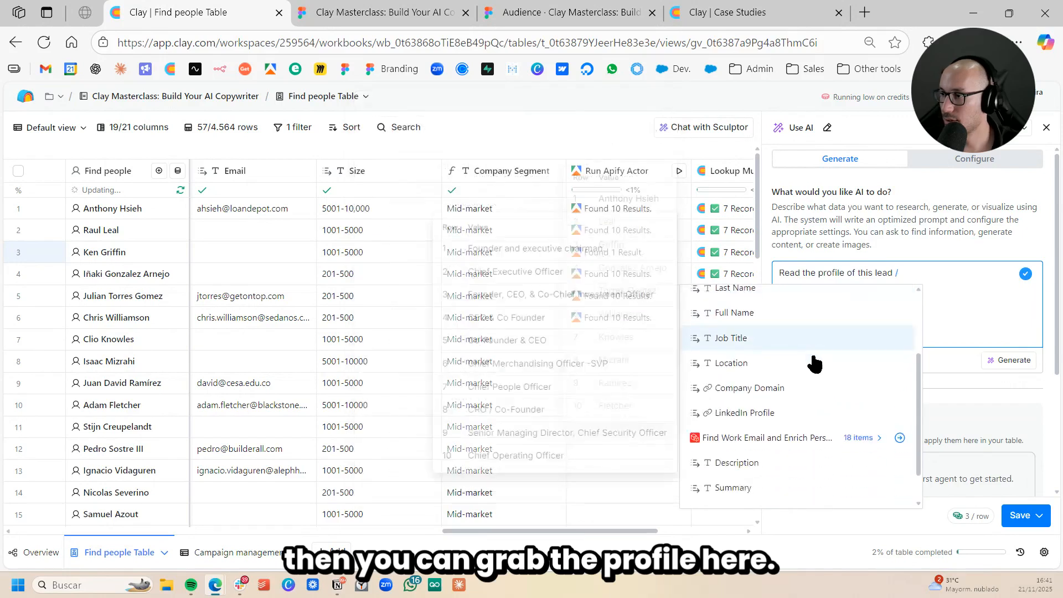
pyautogui.click(902, 396)
pyautogui.press('Return')
# - Add the line "And then all these case studies from this list:" to the prompt and insert the Lookup Multiple Rows in Other Table column
pyautogui.write('And then')
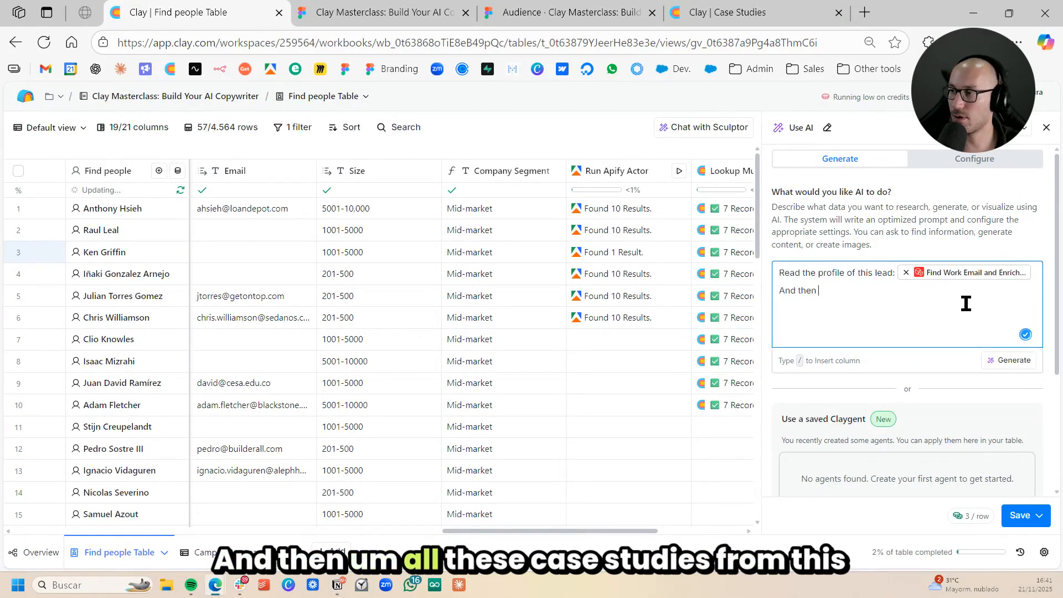
pyautogui.write(' all these case studies')
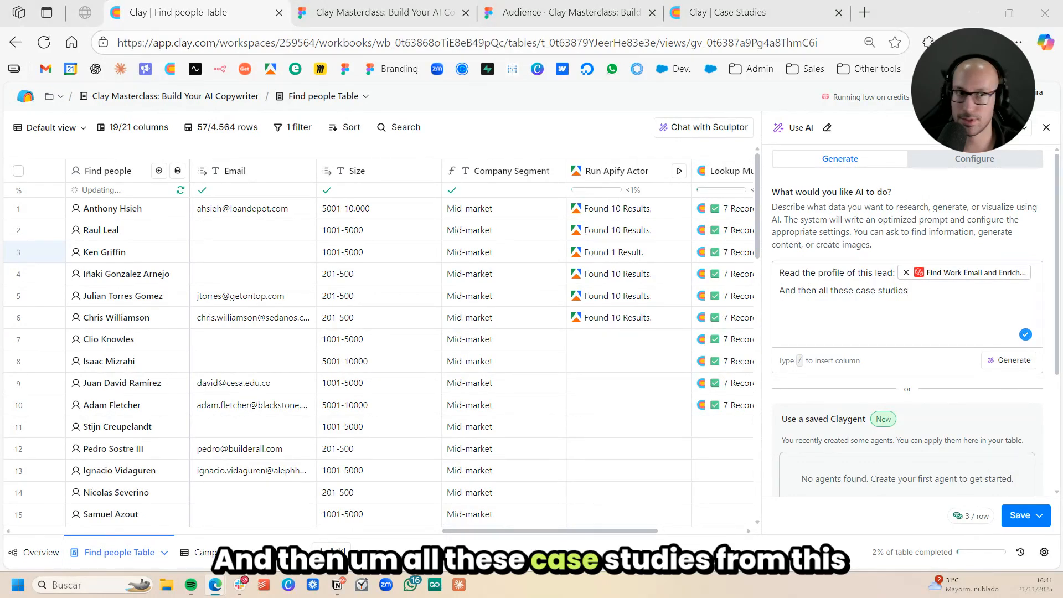
pyautogui.click(996, 301)
pyautogui.write('fr')
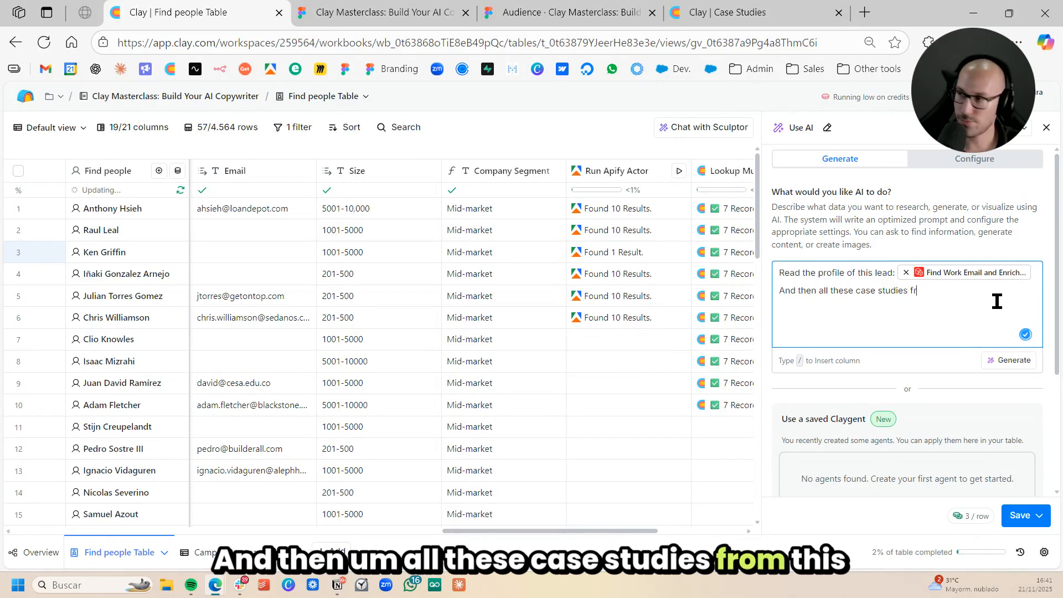
pyautogui.write('om this l')
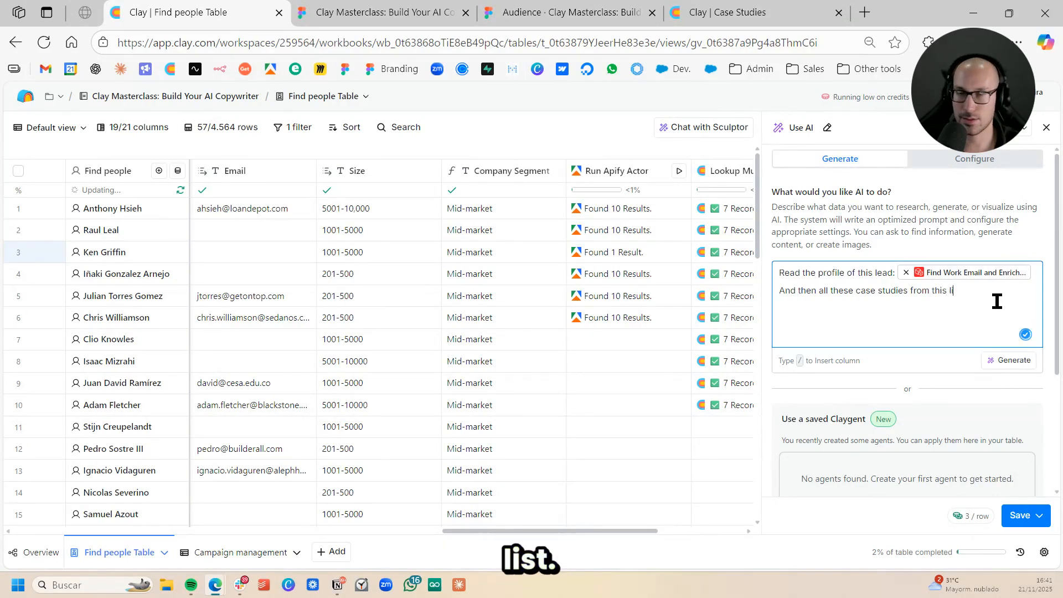
pyautogui.write('ist: /')
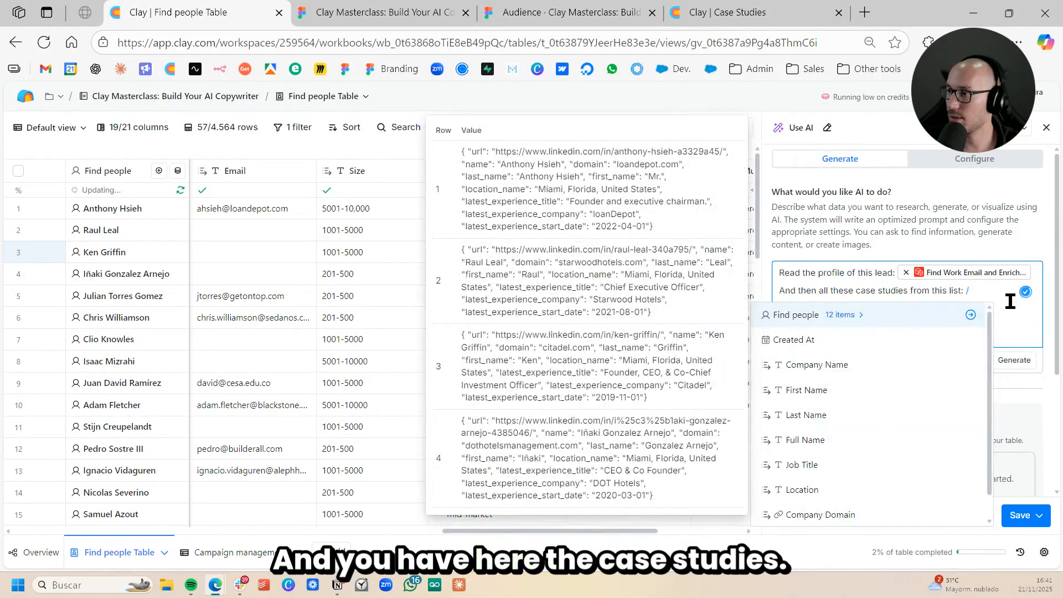
pyautogui.scroll(-2, 848, 413)
pyautogui.scroll(-3, 852, 426)
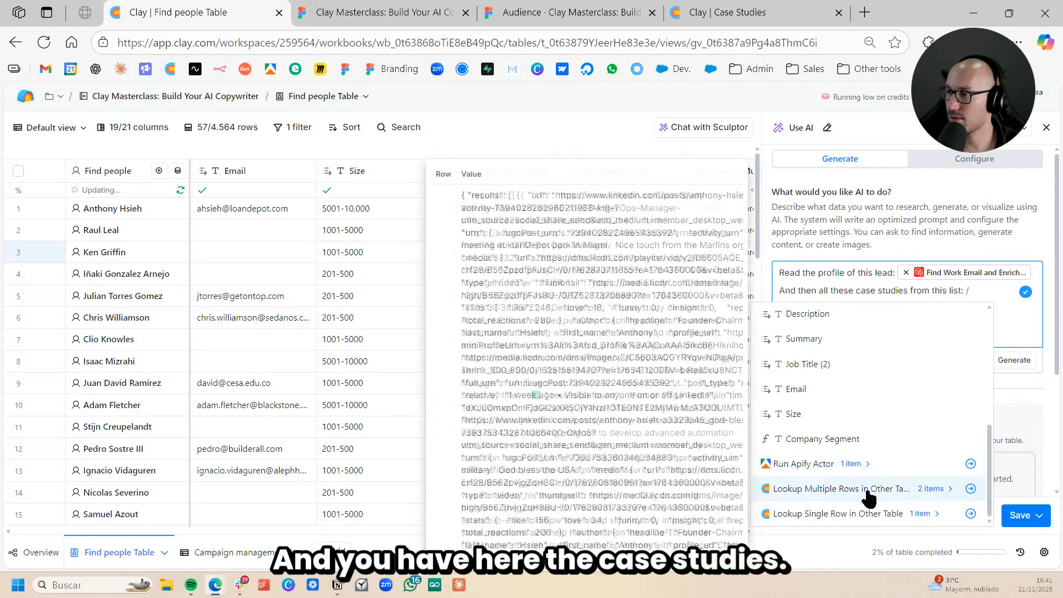
pyautogui.click(970, 488)
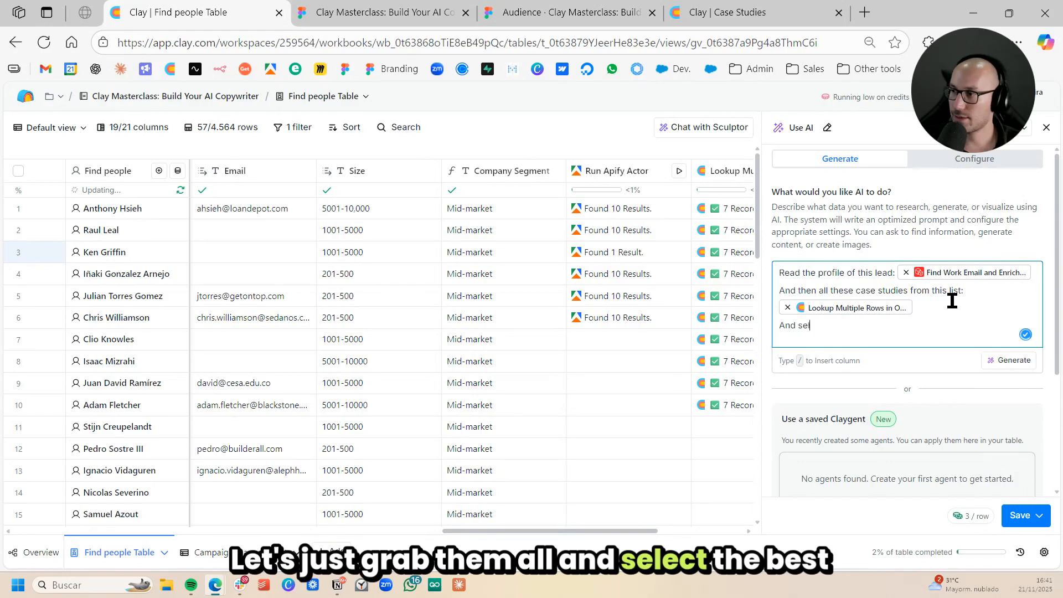
# - Add the instruction "And select the best case study to mention to them in a first email copy" to the prompt
pyautogui.write('And select the best cas')
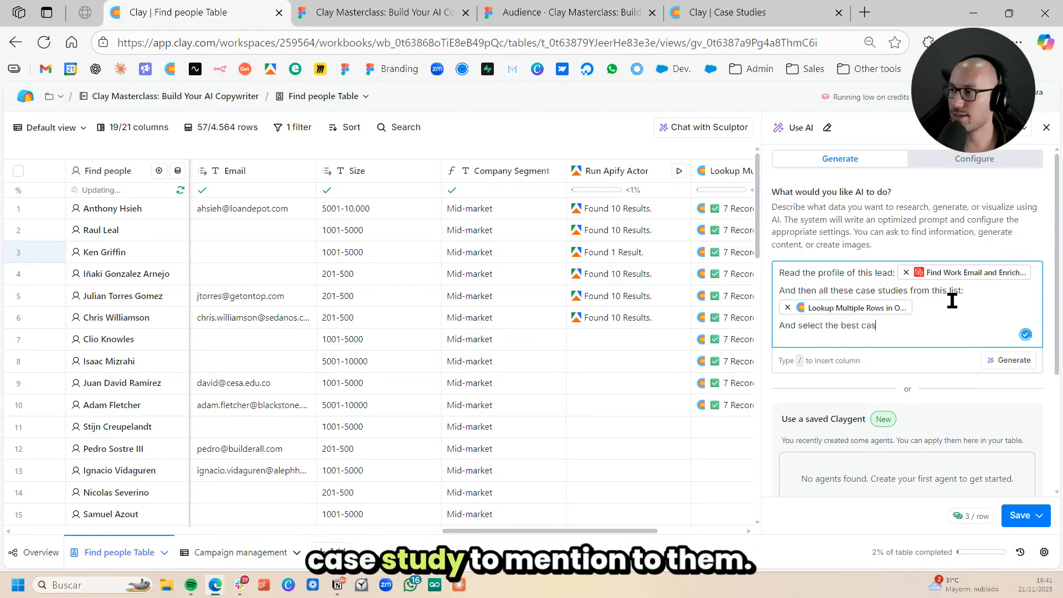
pyautogui.write('e study to emnt')
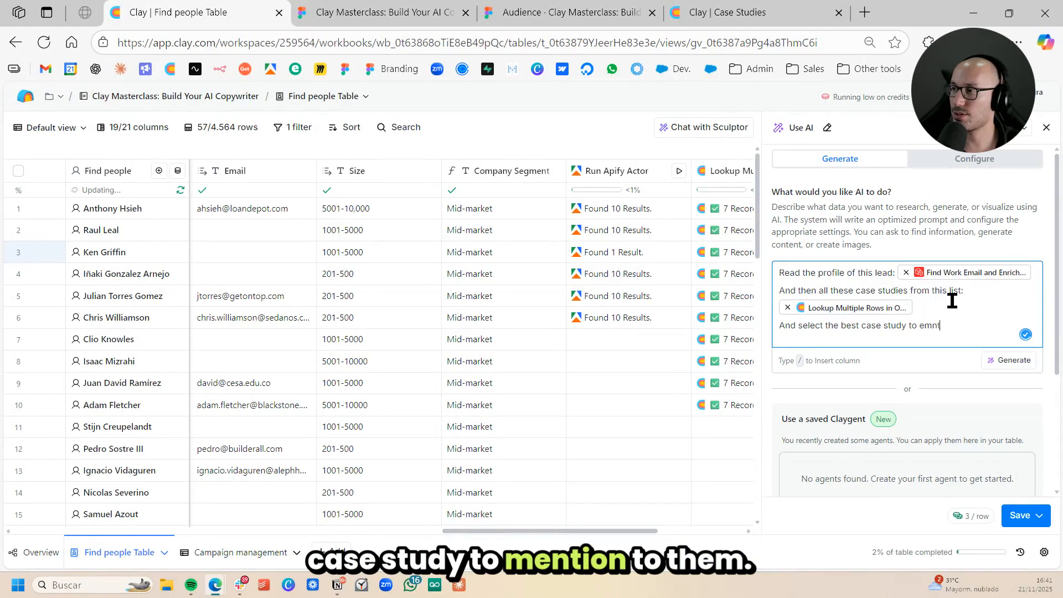
pyautogui.press('BackSpace')
pyautogui.press('BackSpace')
pyautogui.press('BackSpace')
pyautogui.press('BackSpace')
pyautogui.write('mention to them,')
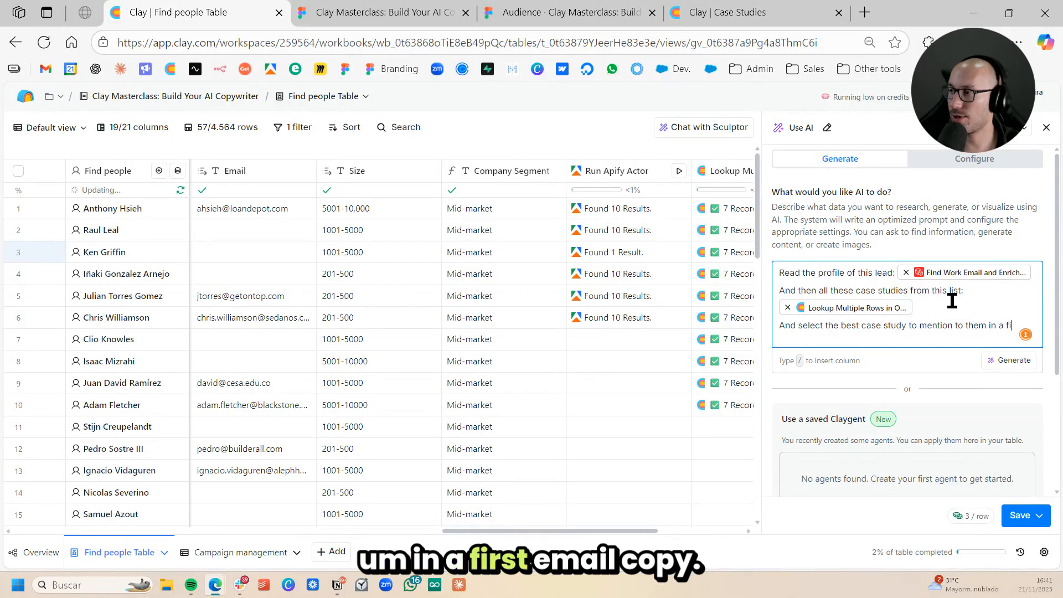
pyautogui.write(' email copy')
# - Add the line "Return me the whole json datase of that case study." and generate the optimized prompt
pyautogui.press('Return')
pyautogui.write('Retu')
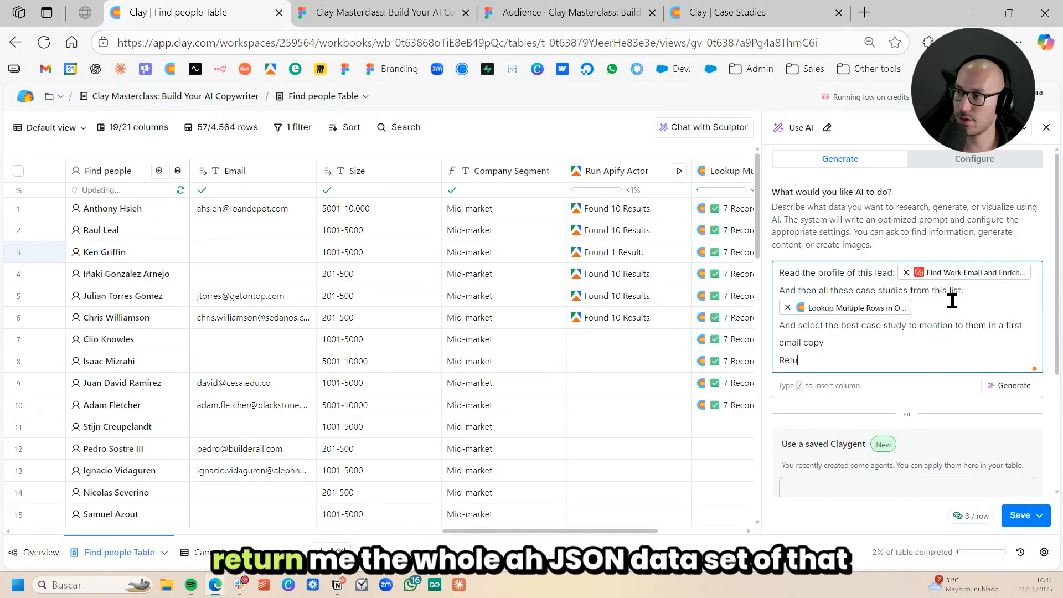
pyautogui.write('rn me the')
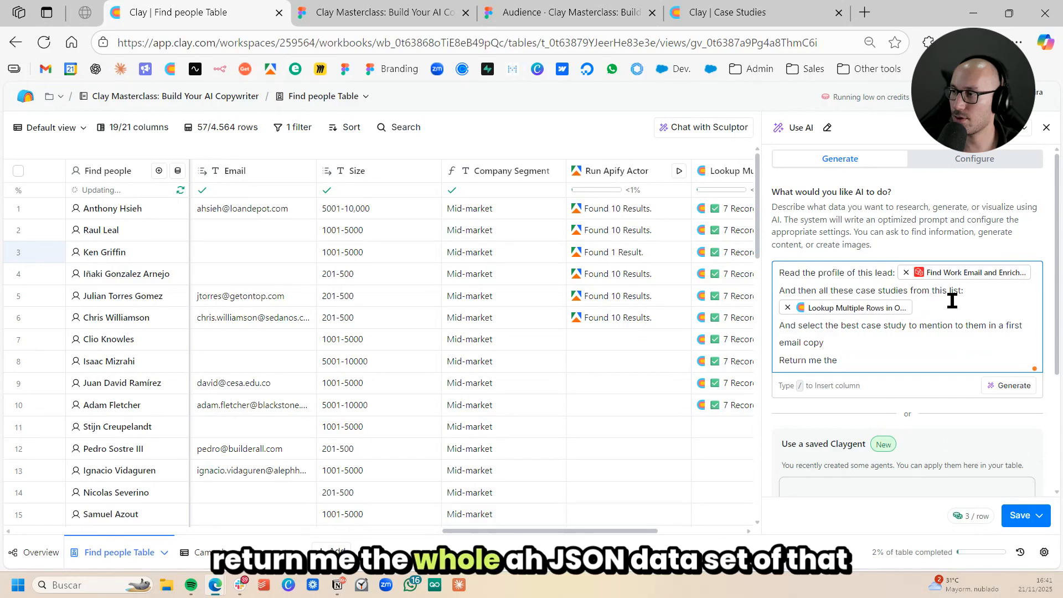
pyautogui.write(' whole j')
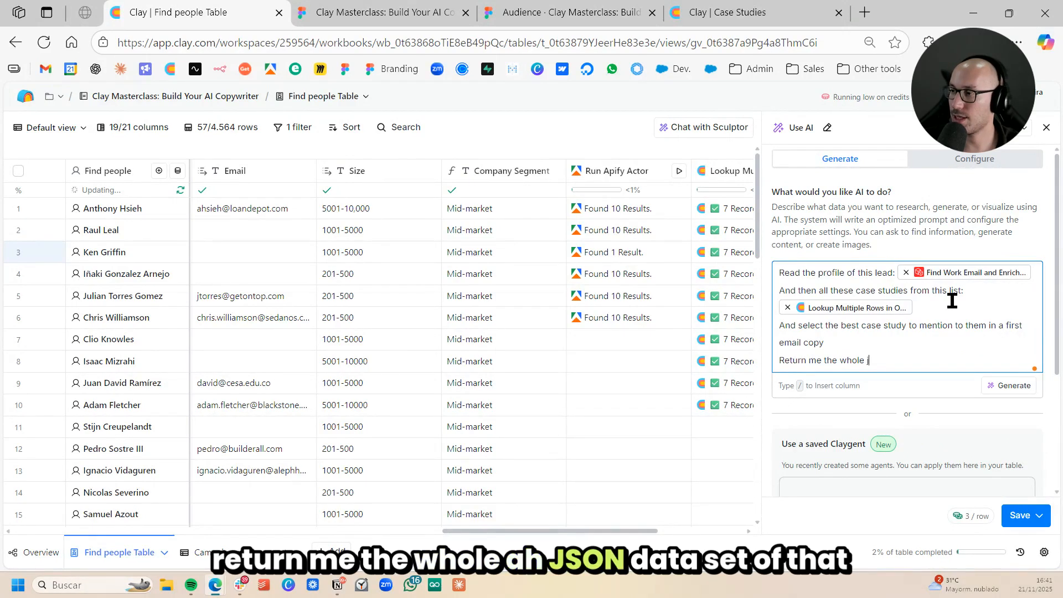
pyautogui.write('son datase of that case study.')
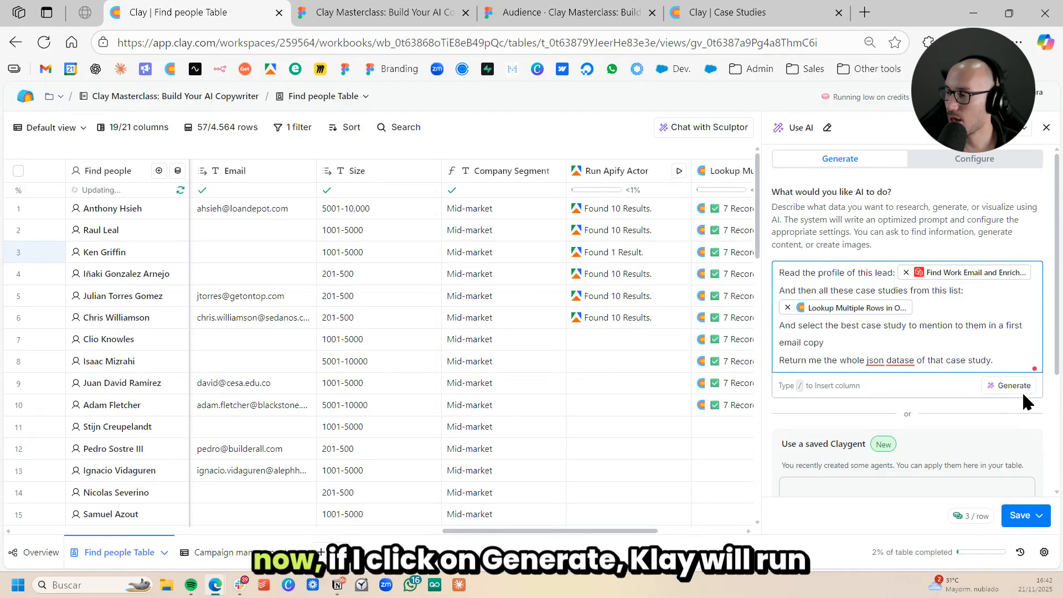
pyautogui.click(1007, 387)
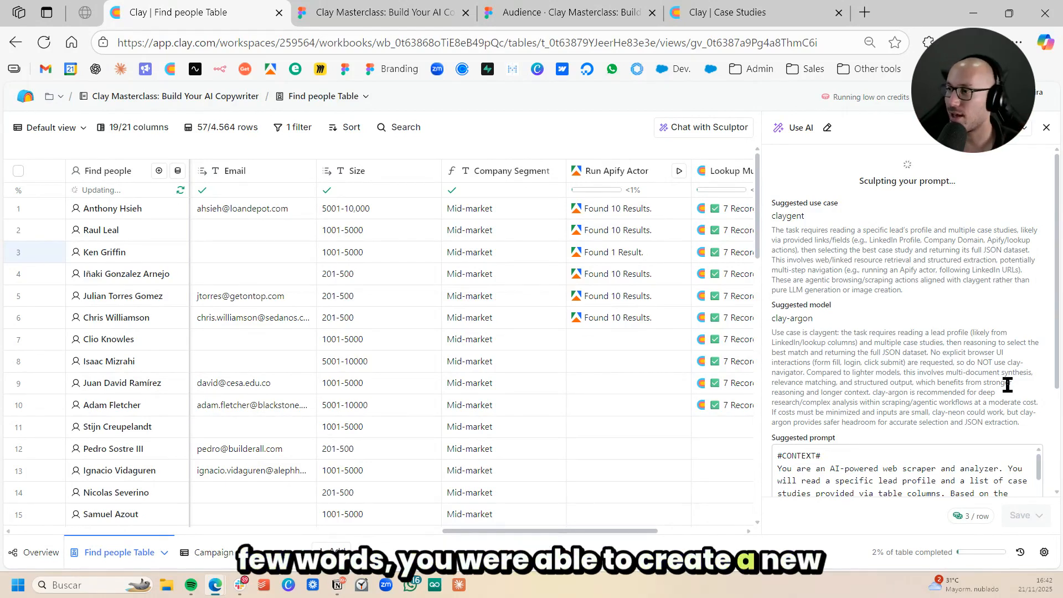
# - Review the suggested use case, model and prompt generated for the AI column
pyautogui.click(885, 298)
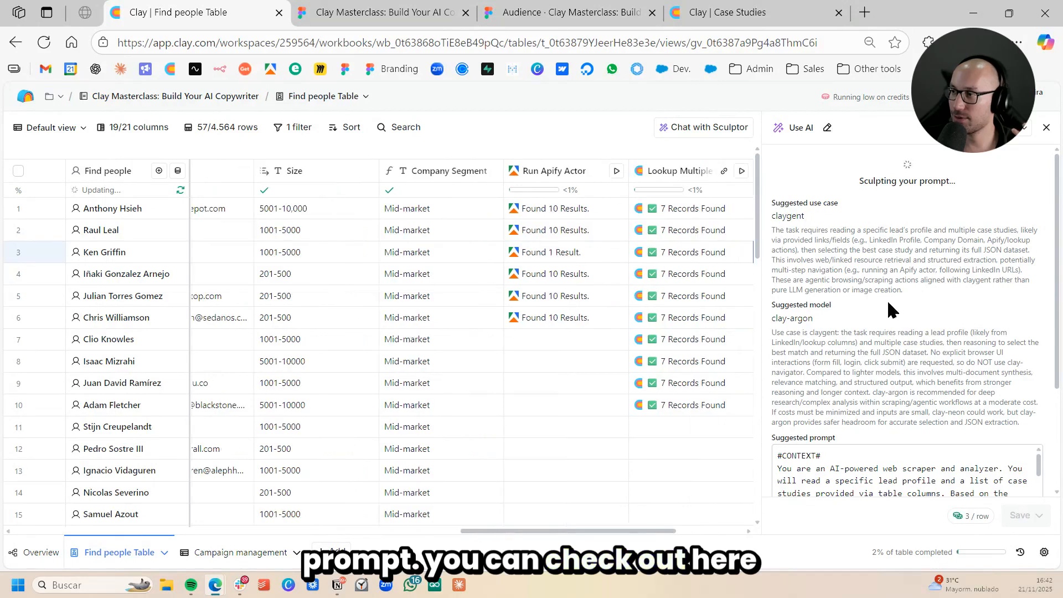
pyautogui.moveTo(848, 225); pyautogui.dragTo(913, 310)
pyautogui.scroll(-3, 912, 314)
pyautogui.scroll(-1, 959, 234)
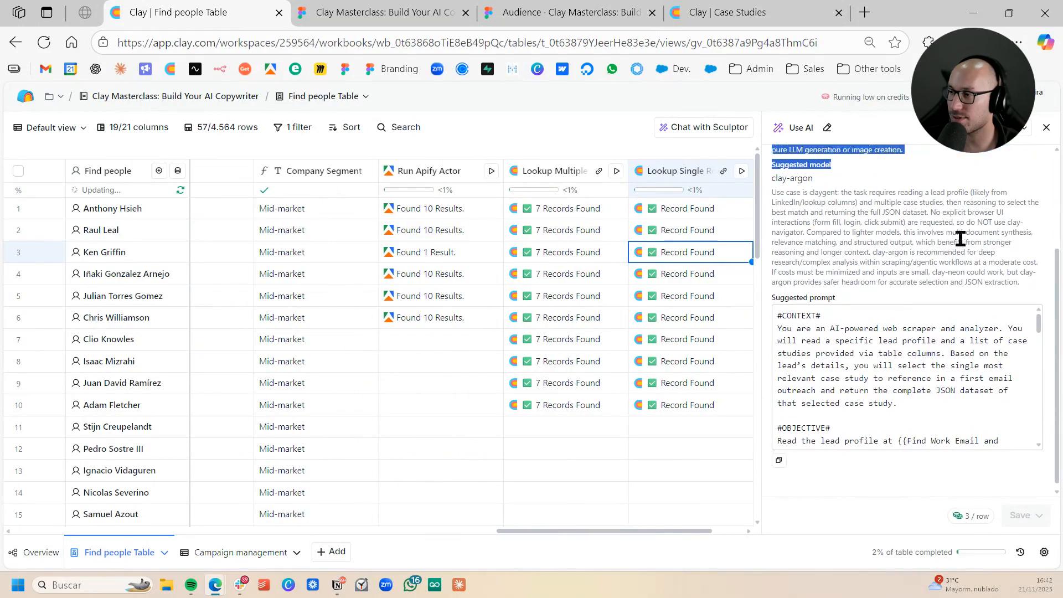
pyautogui.scroll(3, 960, 235)
pyautogui.click(939, 302)
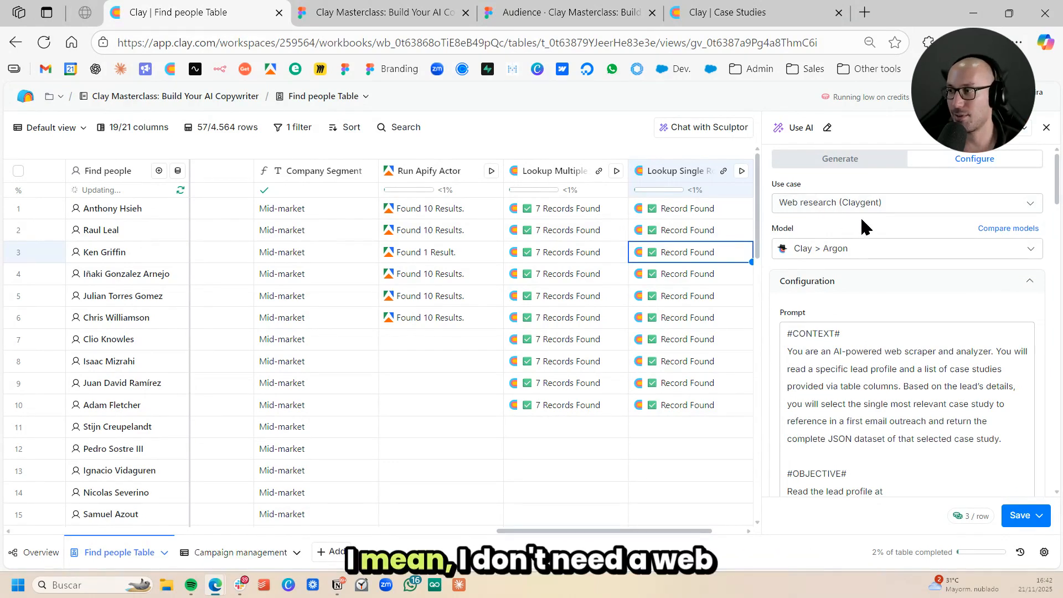
# - Return to the AI request, insert "Don't research the web, just analyze what I provided to you here." below the case studies reference, and regenerate the prompt
pyautogui.click(855, 161)
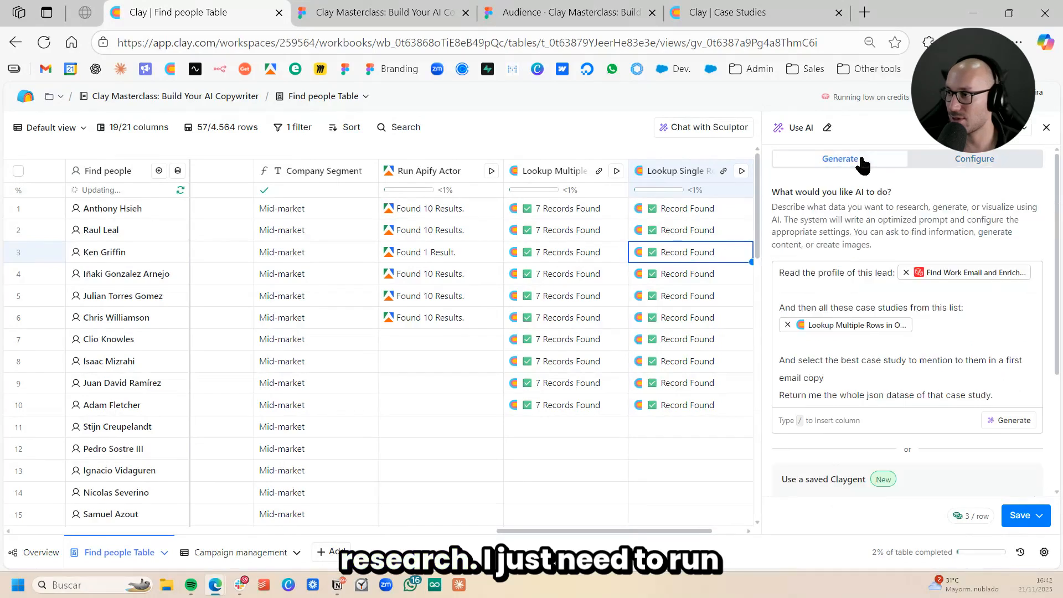
pyautogui.click(1010, 396)
pyautogui.click(955, 334)
pyautogui.press('Return')
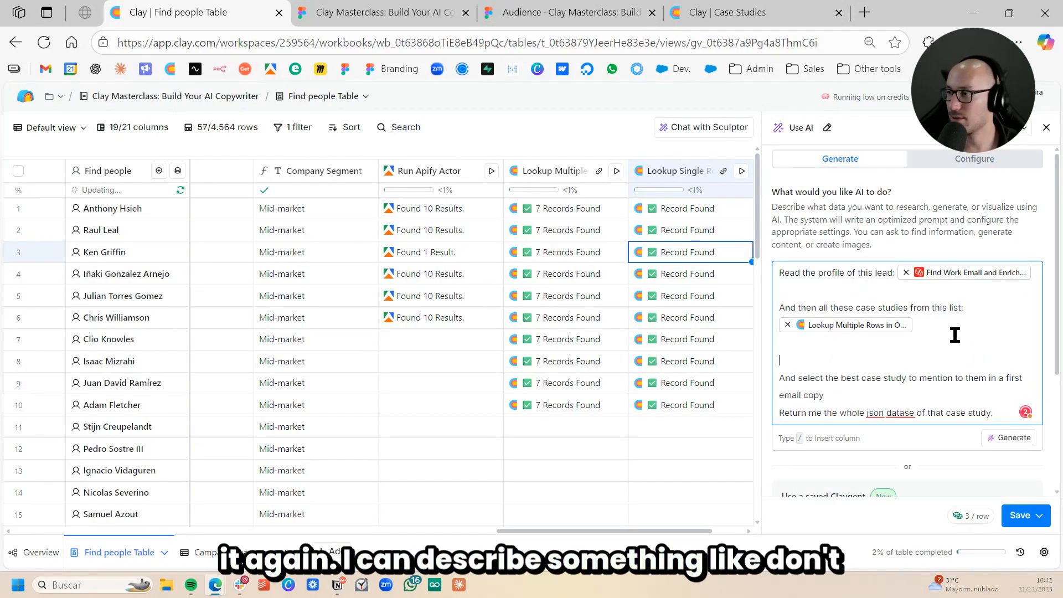
pyautogui.press('Return')
pyautogui.write('Do')
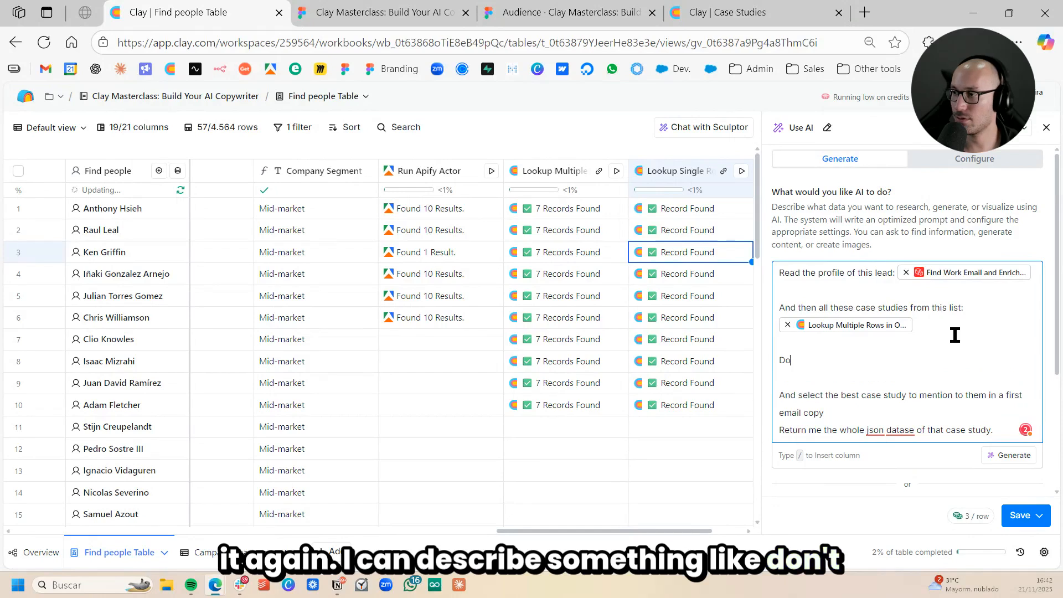
pyautogui.write("n't reser")
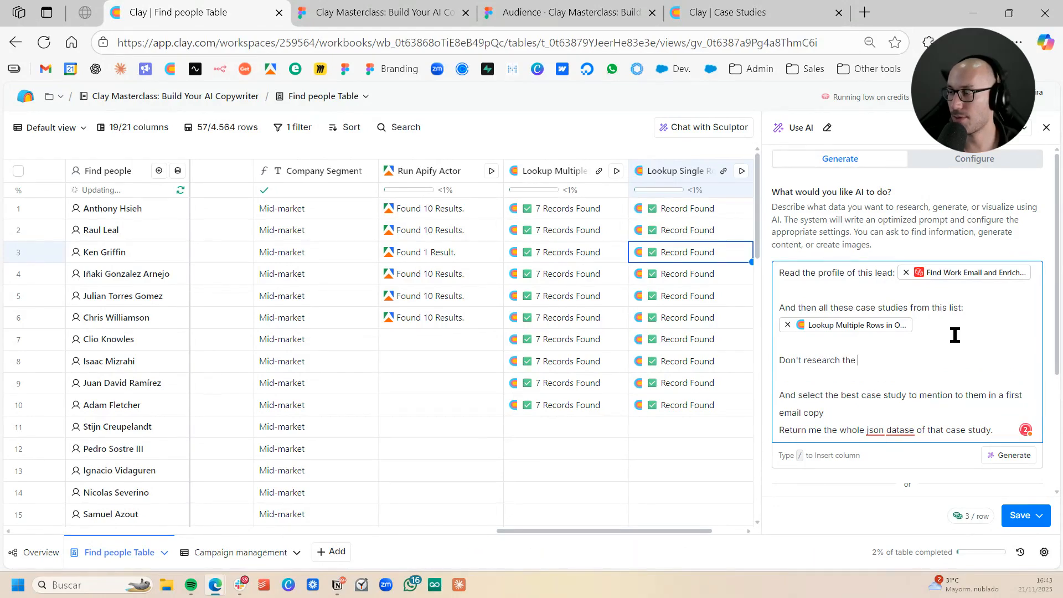
pyautogui.write(' sjus')
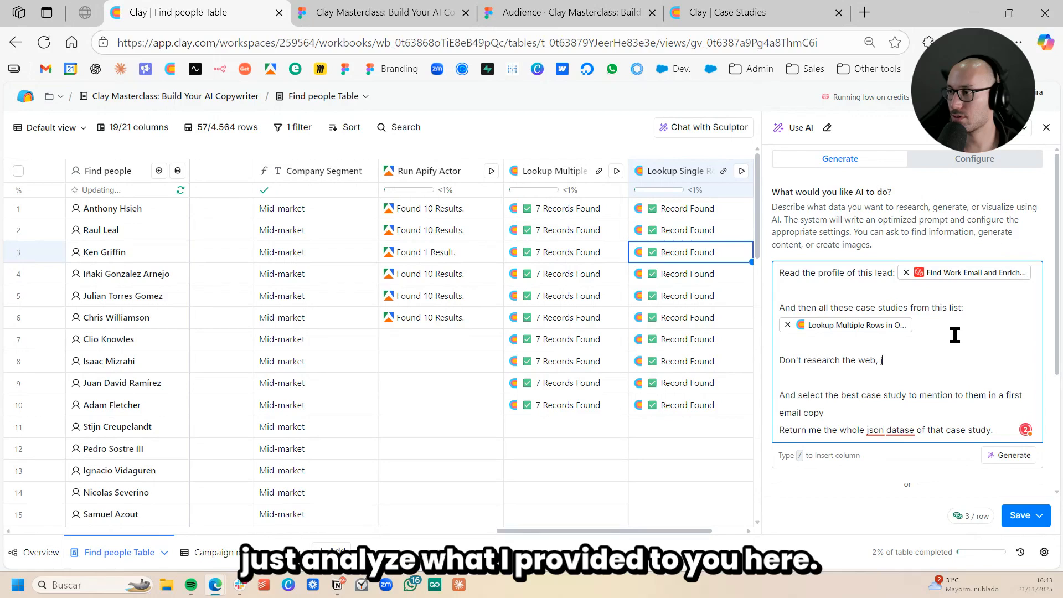
pyautogui.write('just analyze wh')
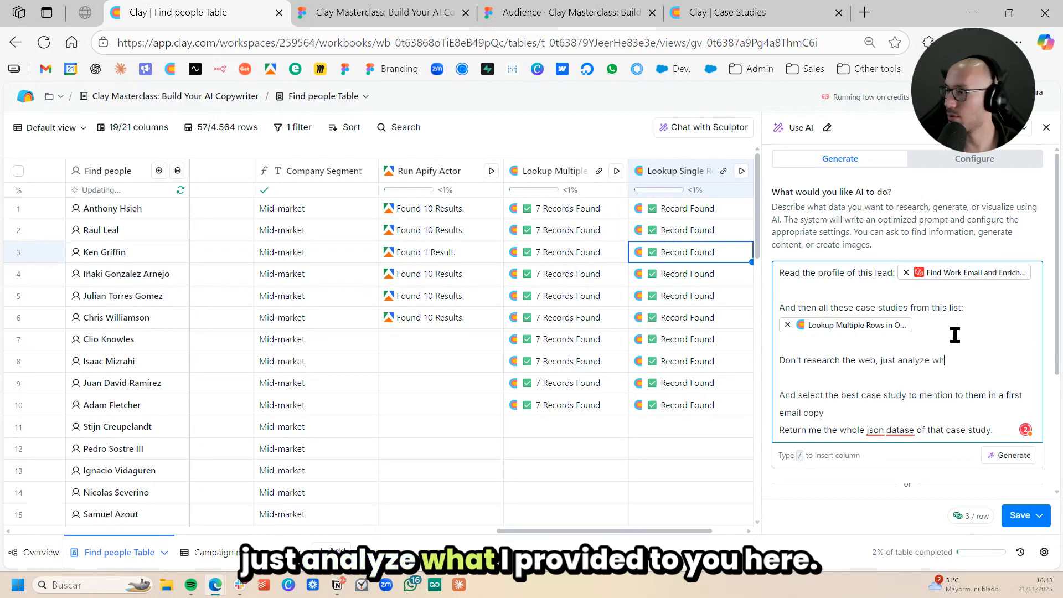
pyautogui.write('at I p')
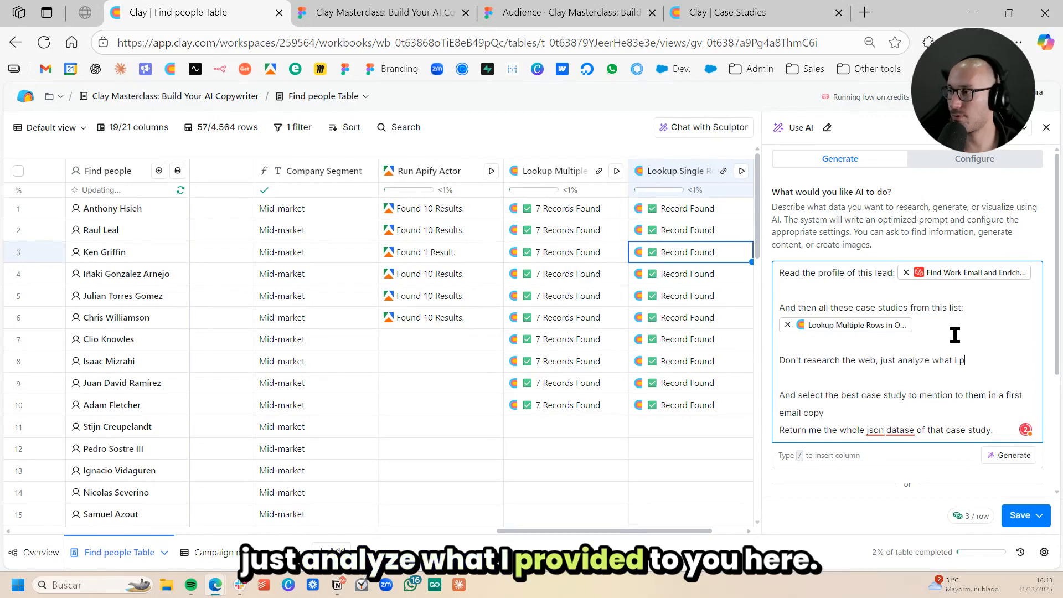
pyautogui.write('rovided to you here.')
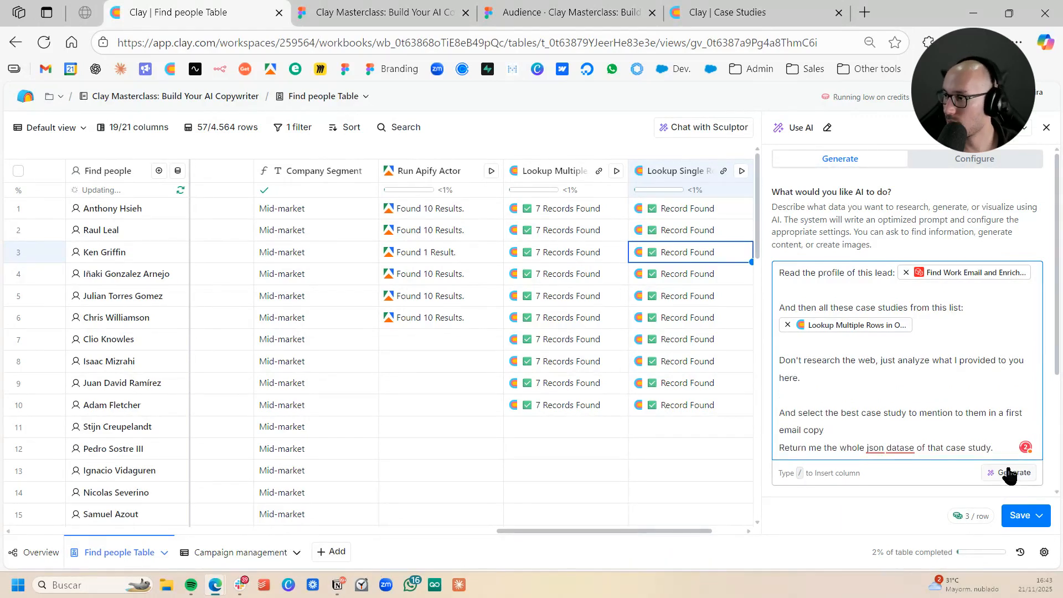
pyautogui.click(1009, 473)
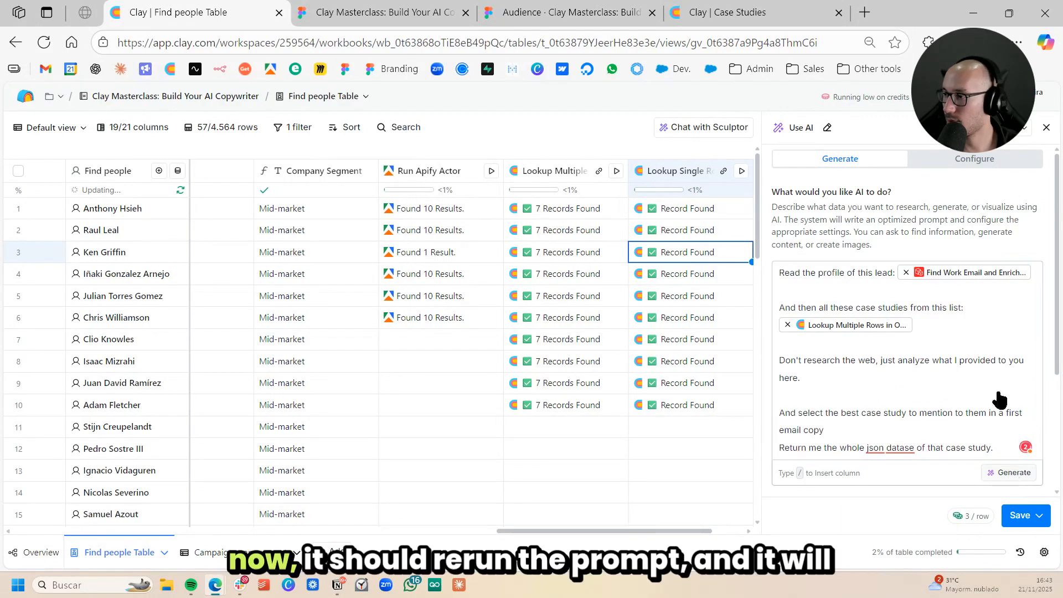
# - Examine the regenerated suggestion's use case, model choice and full prompt text
pyautogui.click(651, 304)
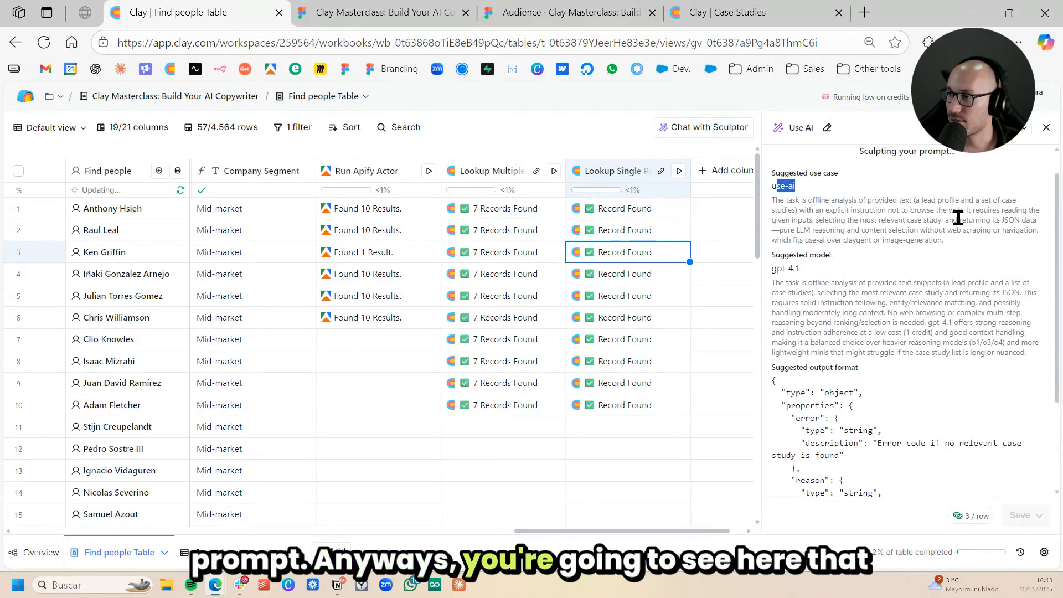
pyautogui.moveTo(800, 268); pyautogui.dragTo(773, 266)
pyautogui.click(864, 265)
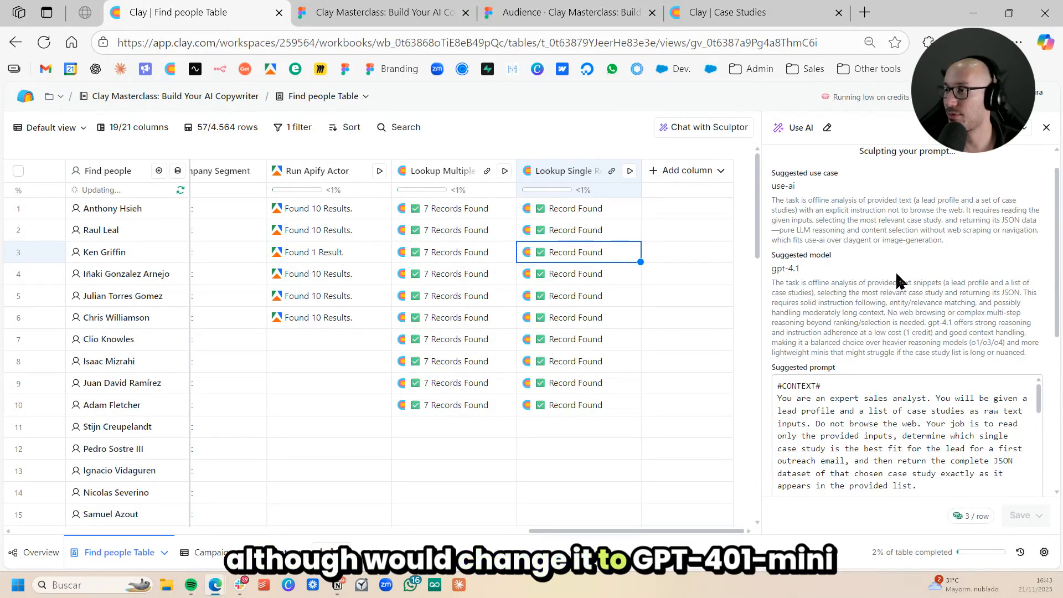
pyautogui.scroll(-2, 959, 240)
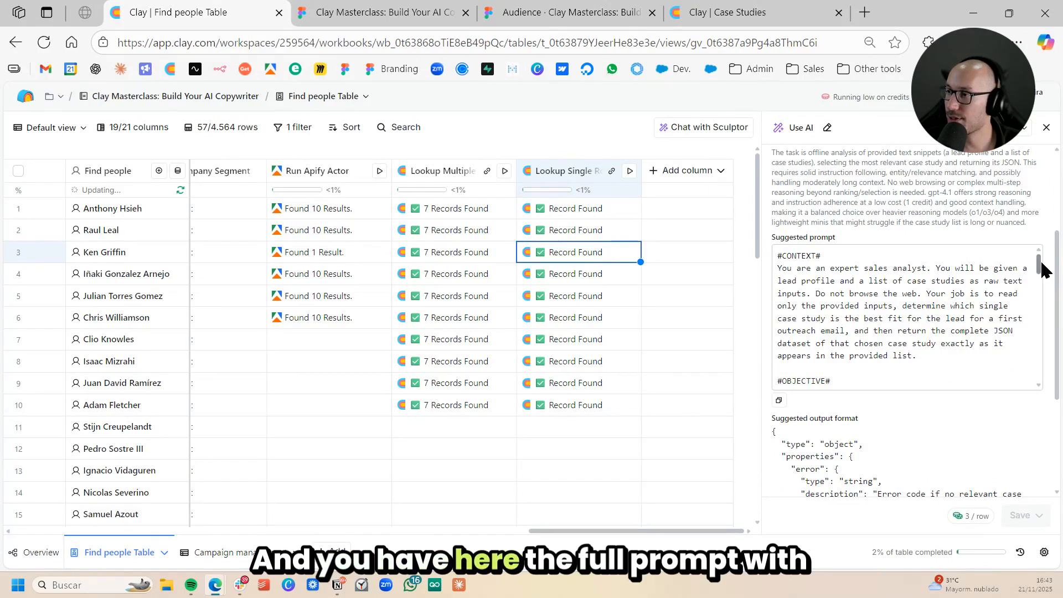
# - Apply the suggested case study prompt to the AI column's configuration, and save and run the column on the first 10 rows
pyautogui.moveTo(1041, 264); pyautogui.dragTo(1034, 381)
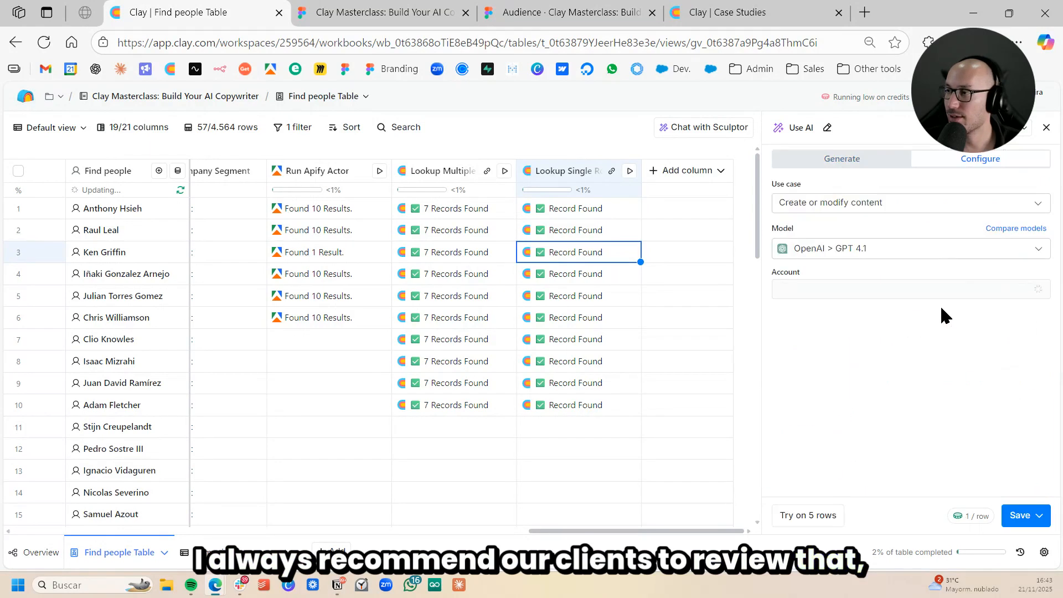
pyautogui.scroll(-3, 937, 337)
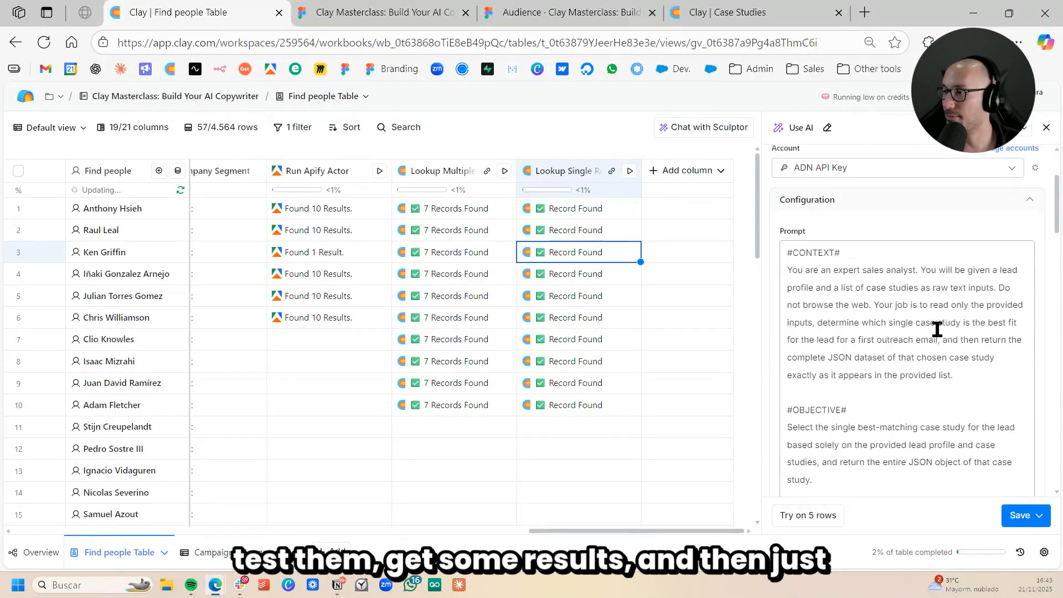
pyautogui.scroll(3, 1014, 279)
pyautogui.scroll(-15, 951, 254)
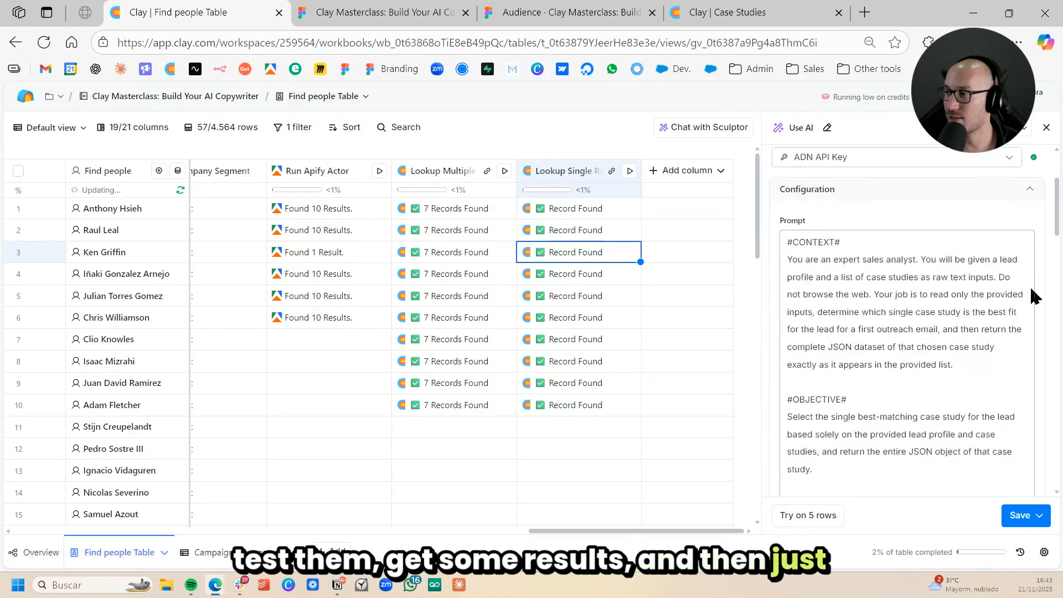
pyautogui.scroll(3, 1024, 286)
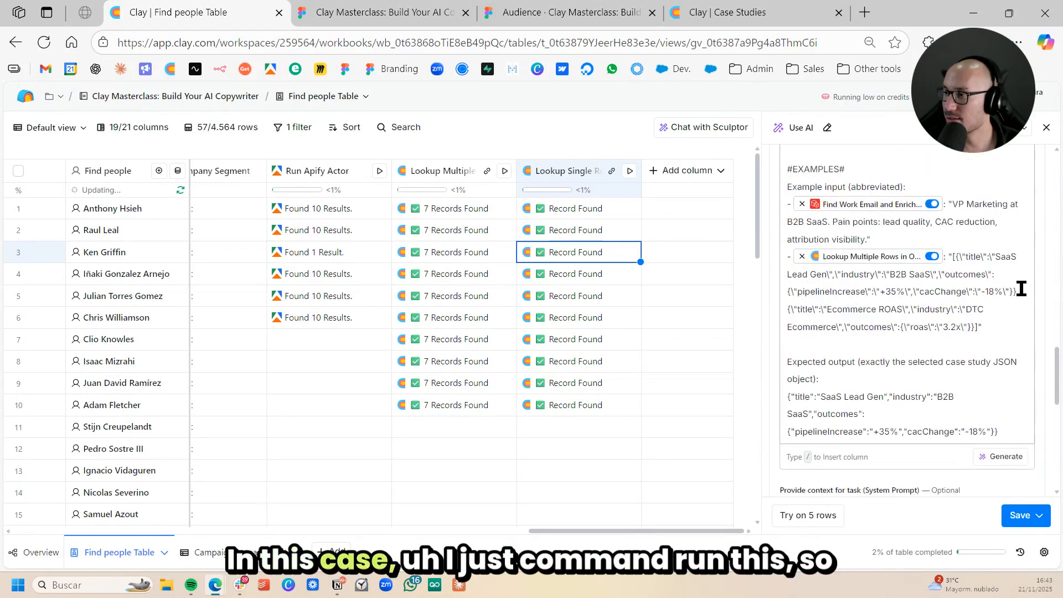
pyautogui.click(1038, 516)
pyautogui.click(941, 437)
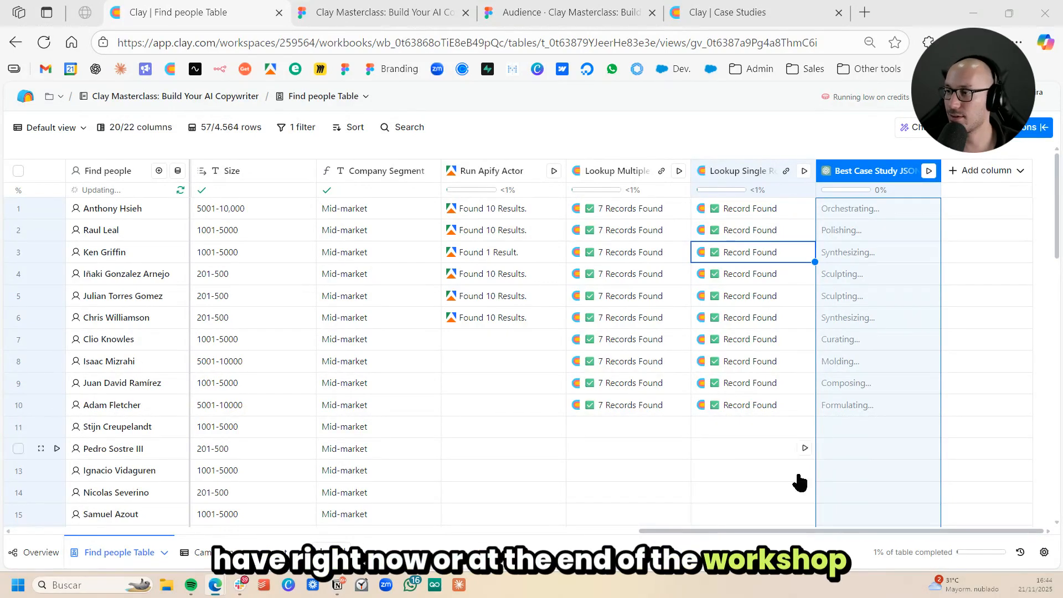
# - Switch to the Figma deck, reveal Step 4 on the manual process slide, and return to the Clay people table
pyautogui.moveTo(855, 530)
pyautogui.mouseDown()
pyautogui.moveTo(847, 530)
pyautogui.moveTo(858, 531)
pyautogui.mouseUp()
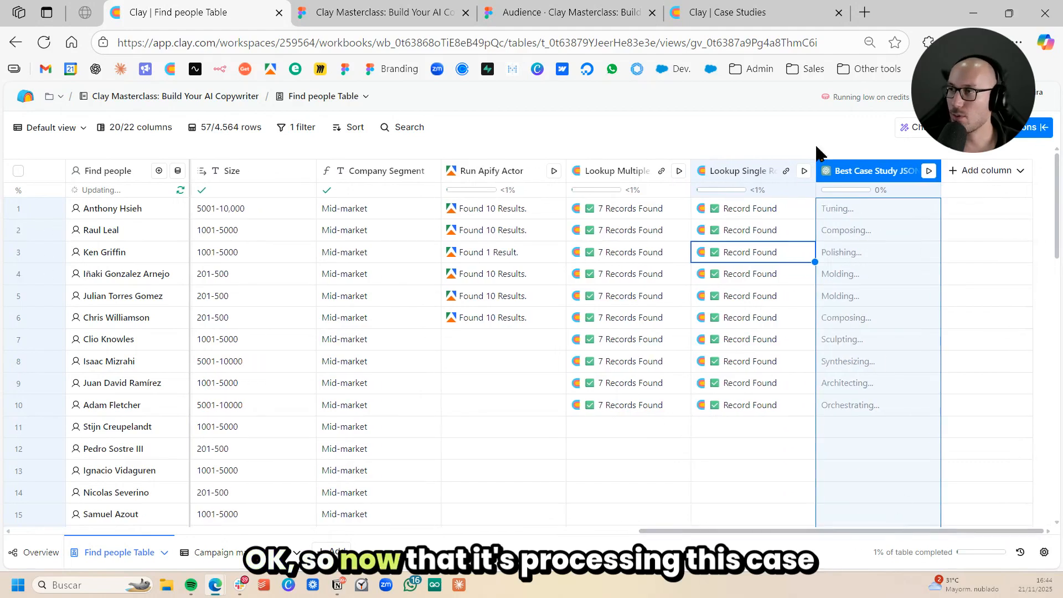
pyautogui.click(565, 14)
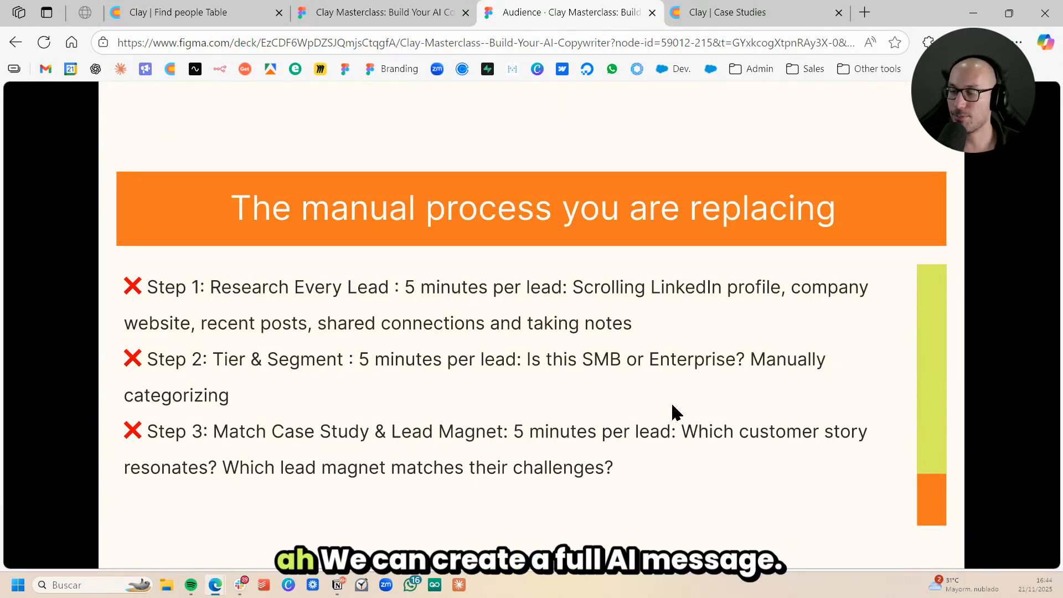
pyautogui.press('Right')
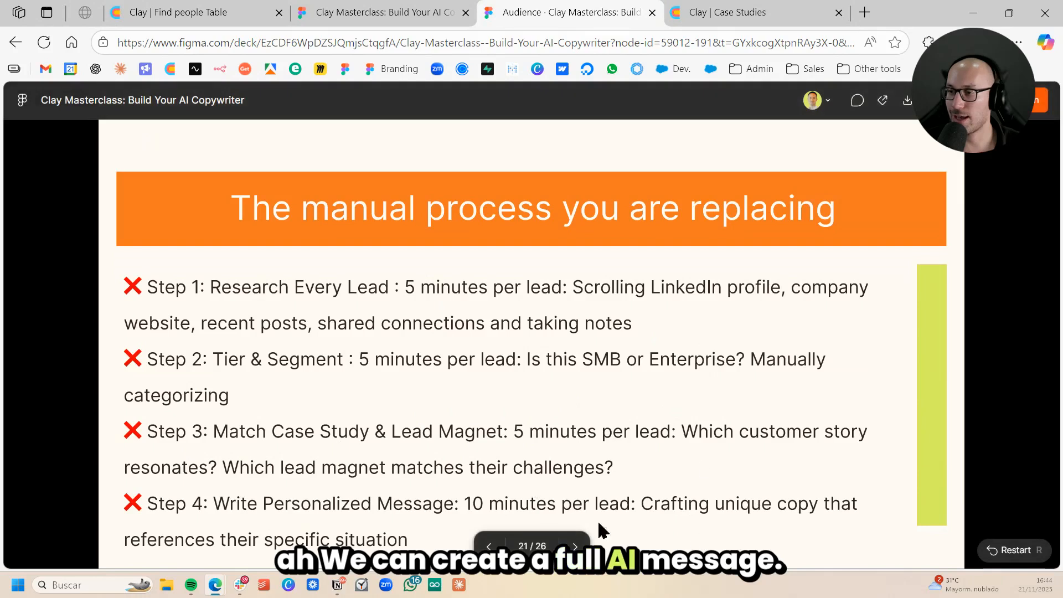
pyautogui.click(182, 12)
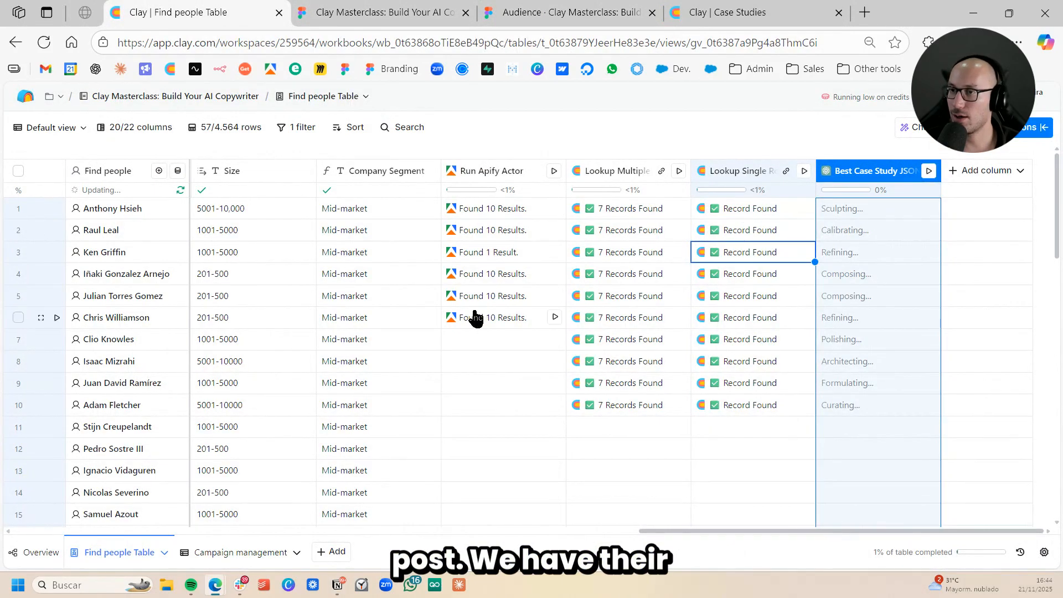
# - Check the cell details of the first row in the Best Case Study JSON column, and close them
pyautogui.hscroll(-3, 457, 316)
pyautogui.hscroll(2, 315, 302)
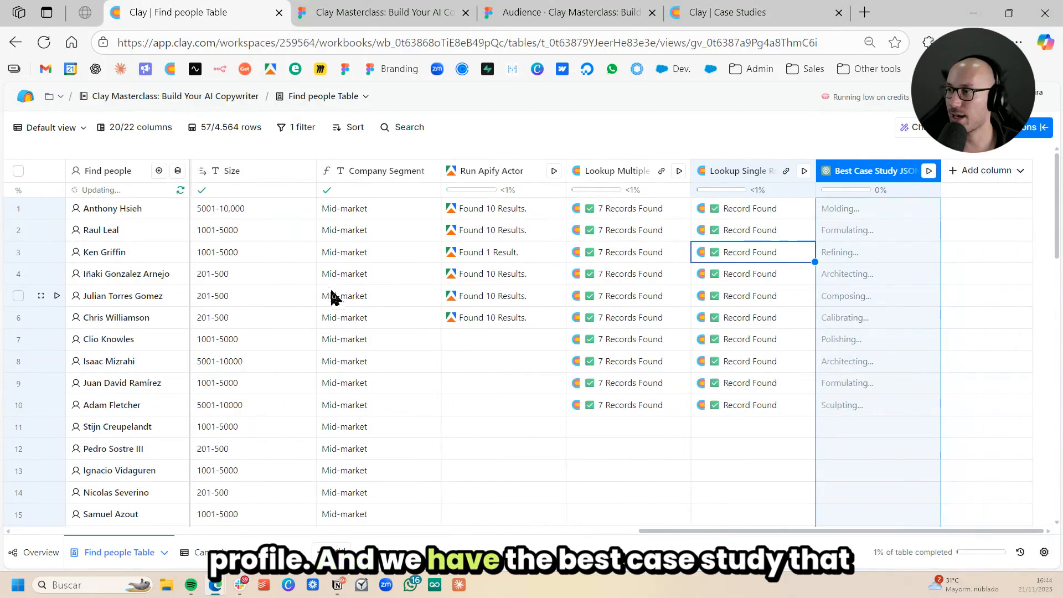
pyautogui.click(858, 213)
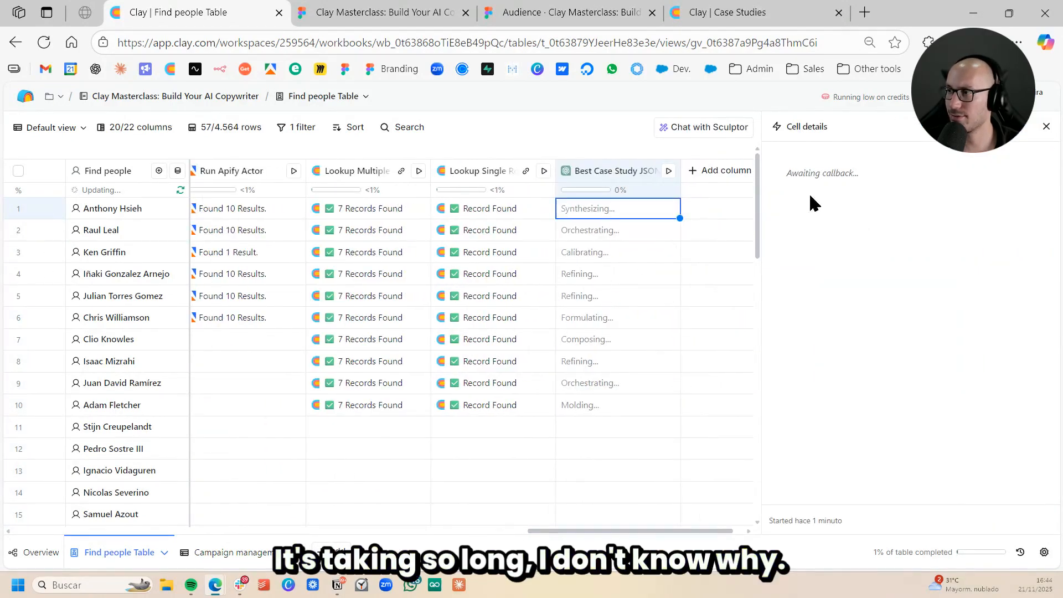
pyautogui.click(1046, 126)
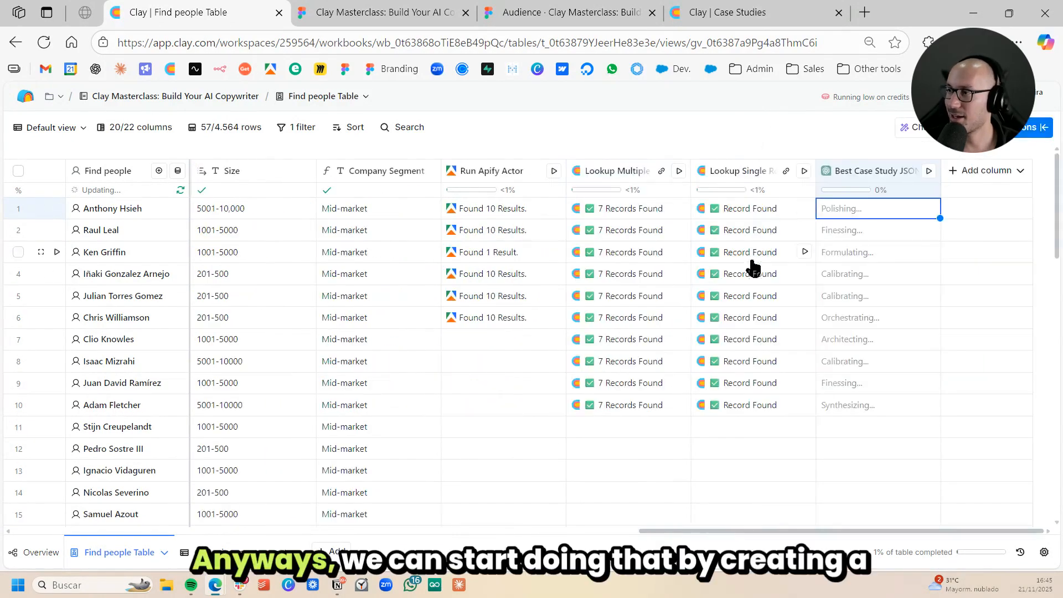
# - Start a new Use AI column after the Best Case Study JSON column
pyautogui.click(980, 171)
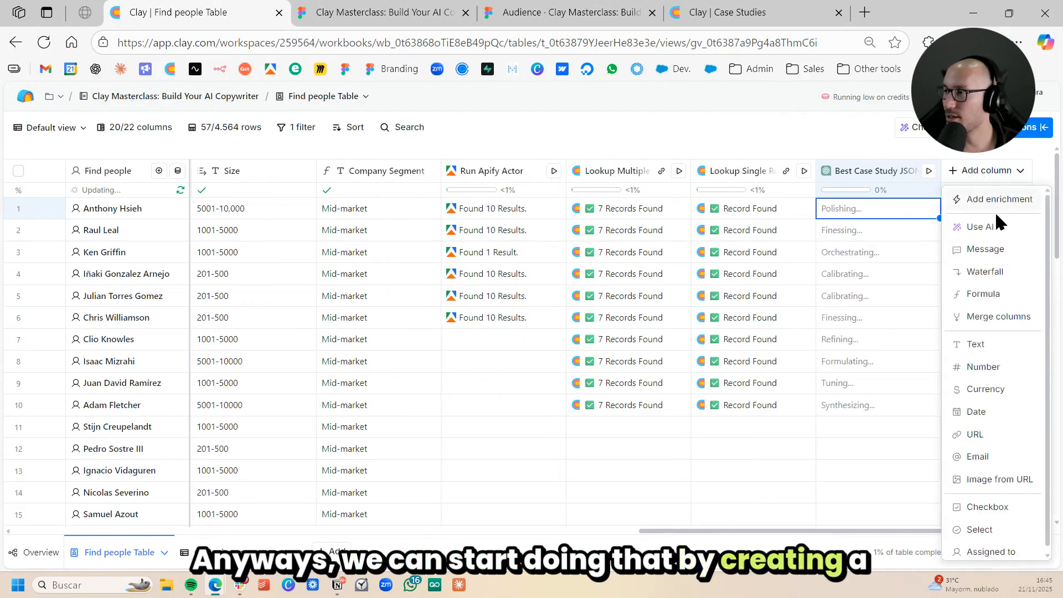
pyautogui.hscroll(5, 515, 278)
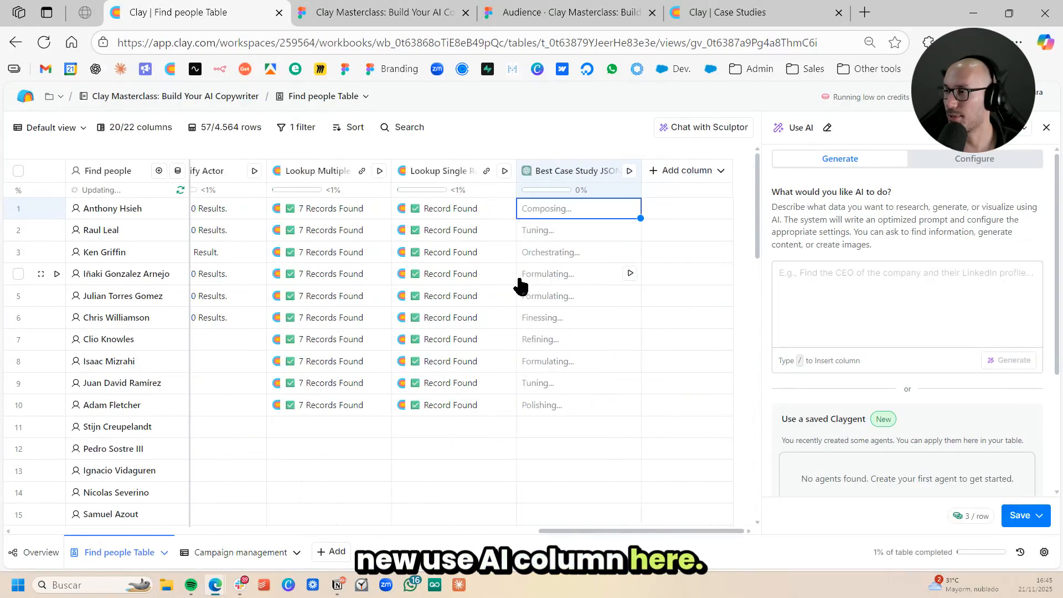
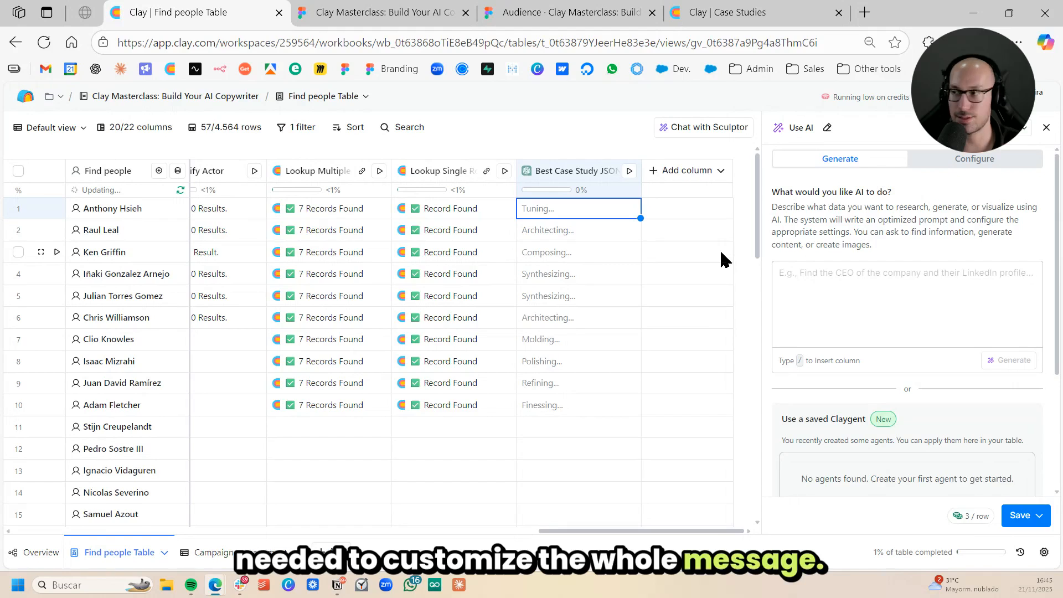
# - Begin the AI prompt with "Create me the first email of a cold email sequence using this template as reference:" and insert the looked-up record's Template Structure field
pyautogui.click(875, 289)
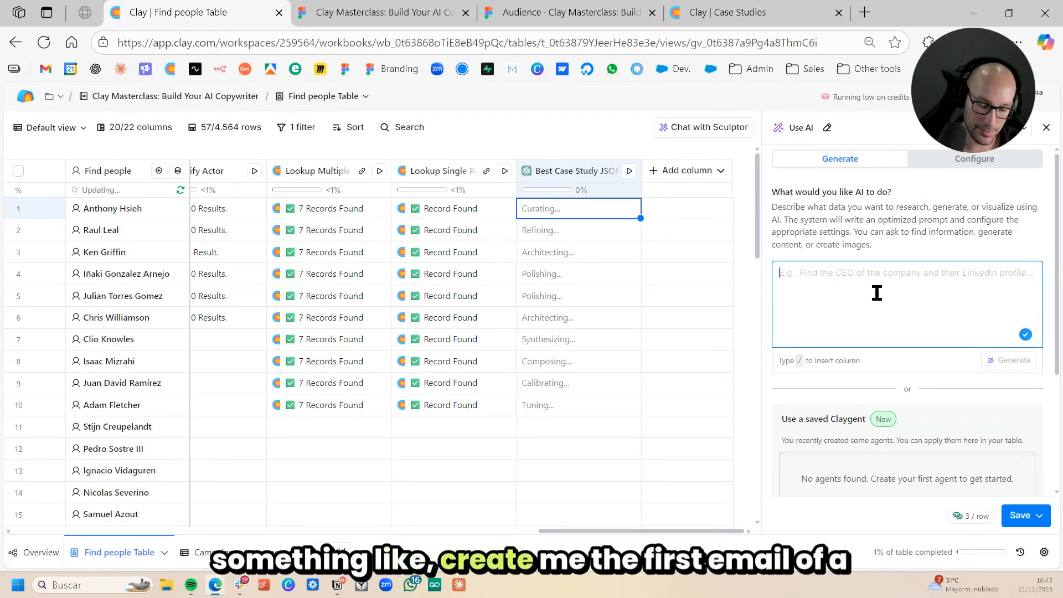
pyautogui.write('Create me the ')
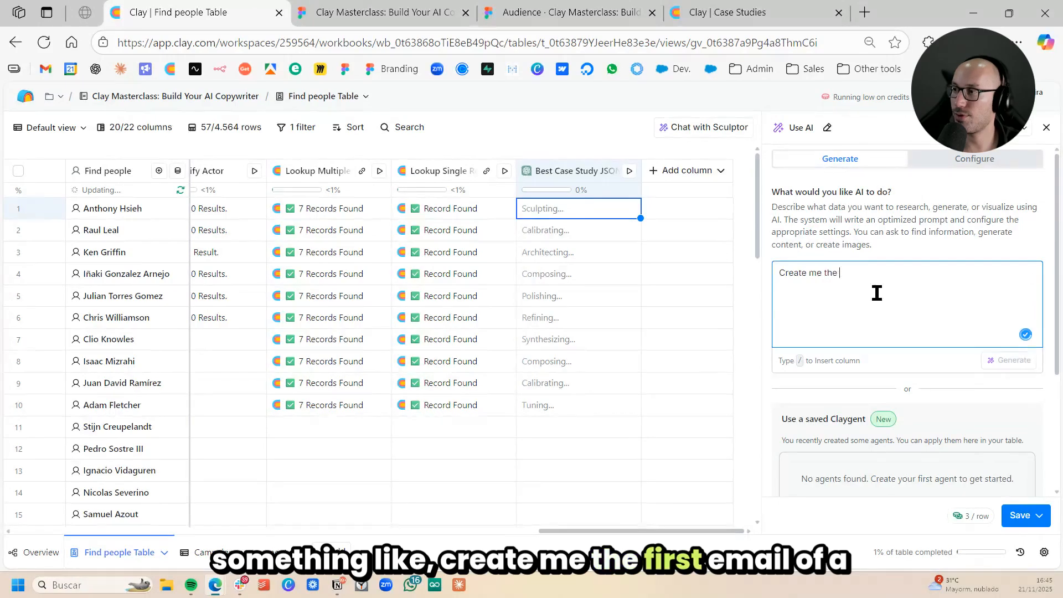
pyautogui.write('first email ')
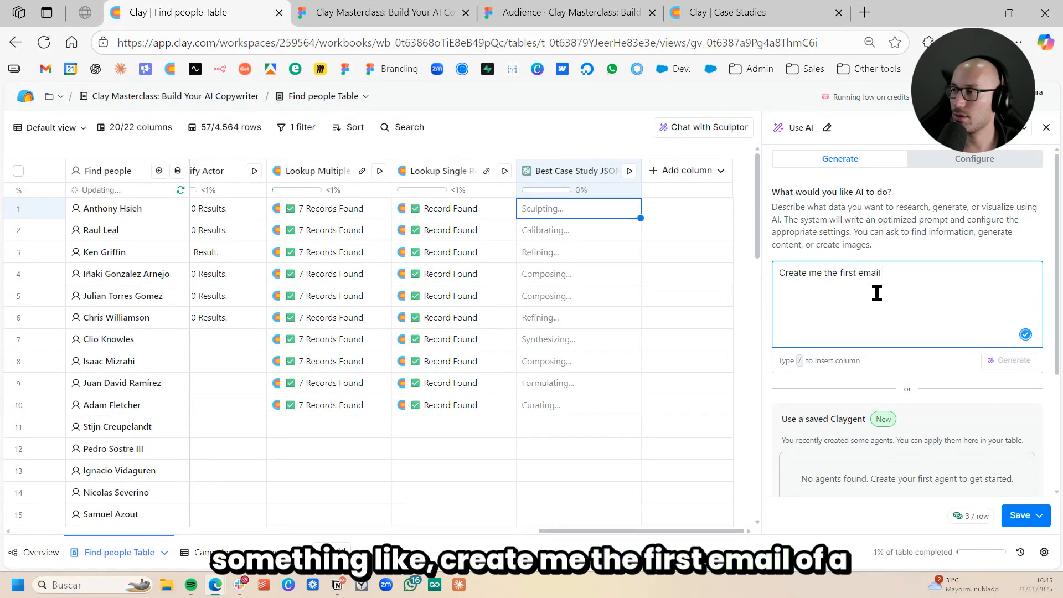
pyautogui.write('of a cold email')
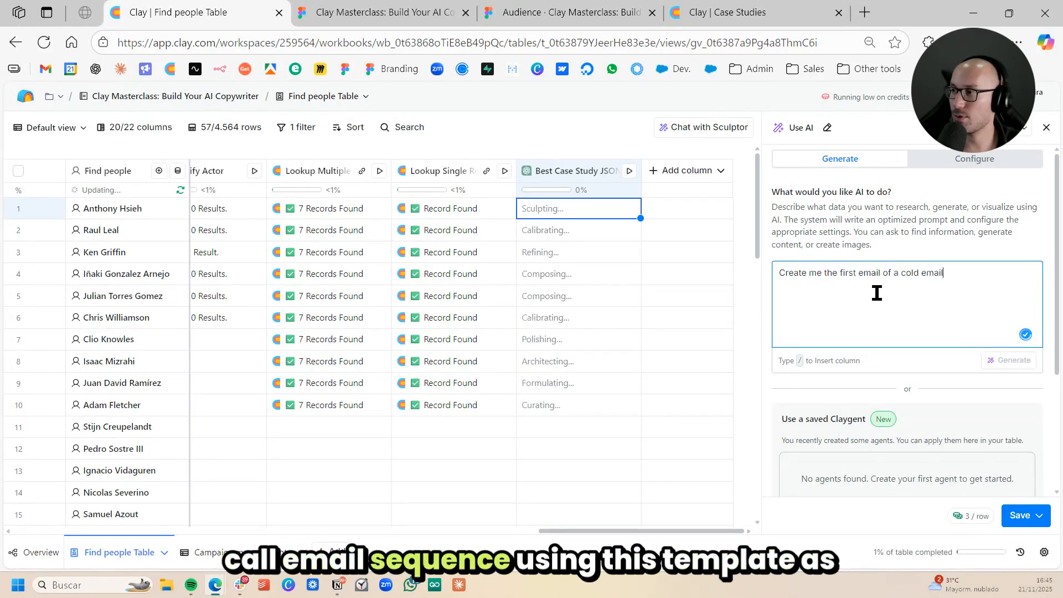
pyautogui.write(' sequence using thi')
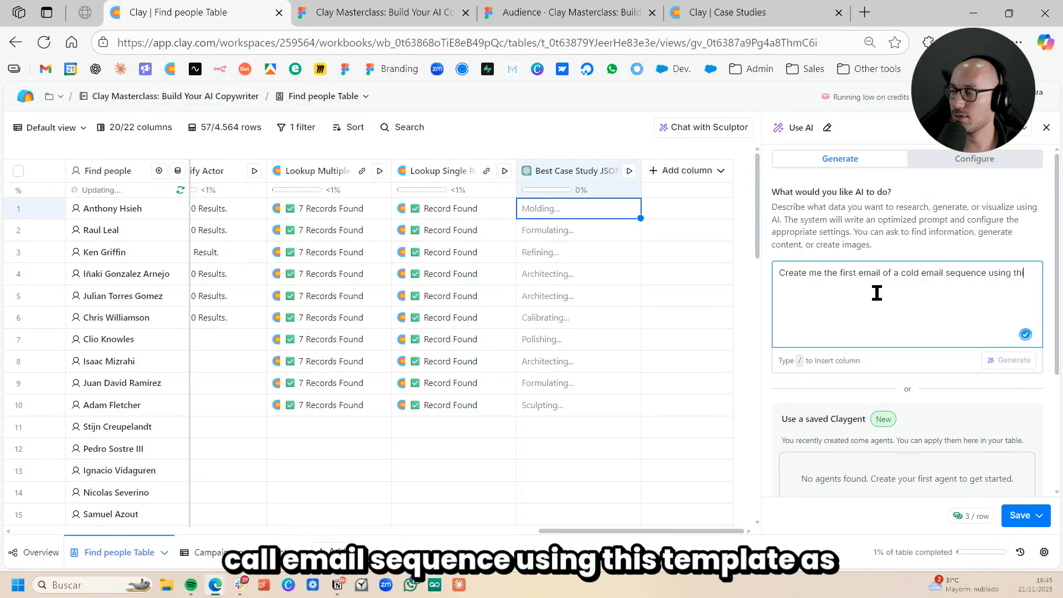
pyautogui.write('s template as')
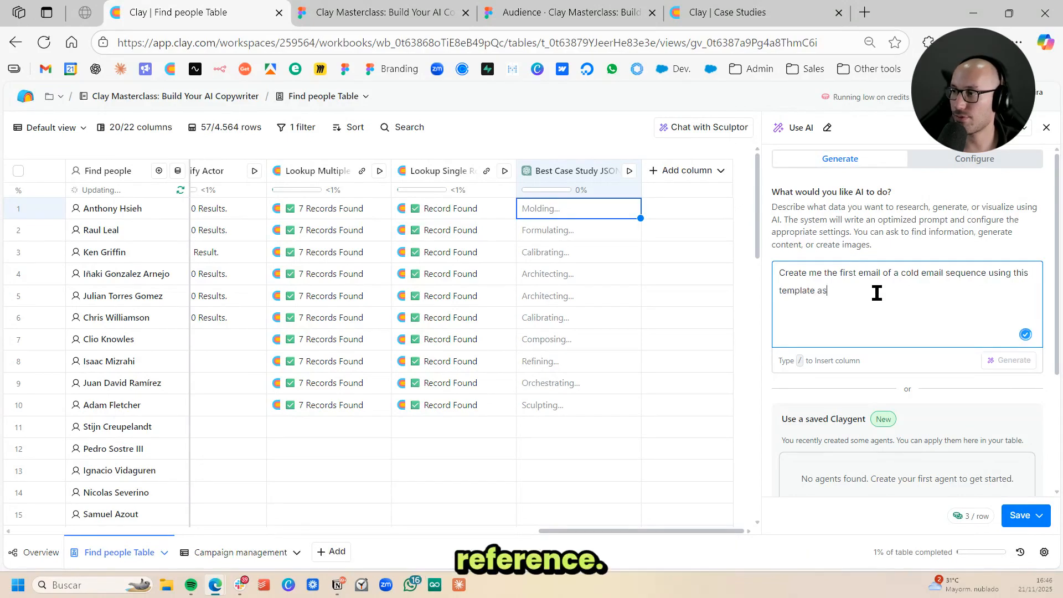
pyautogui.write(' reference: /')
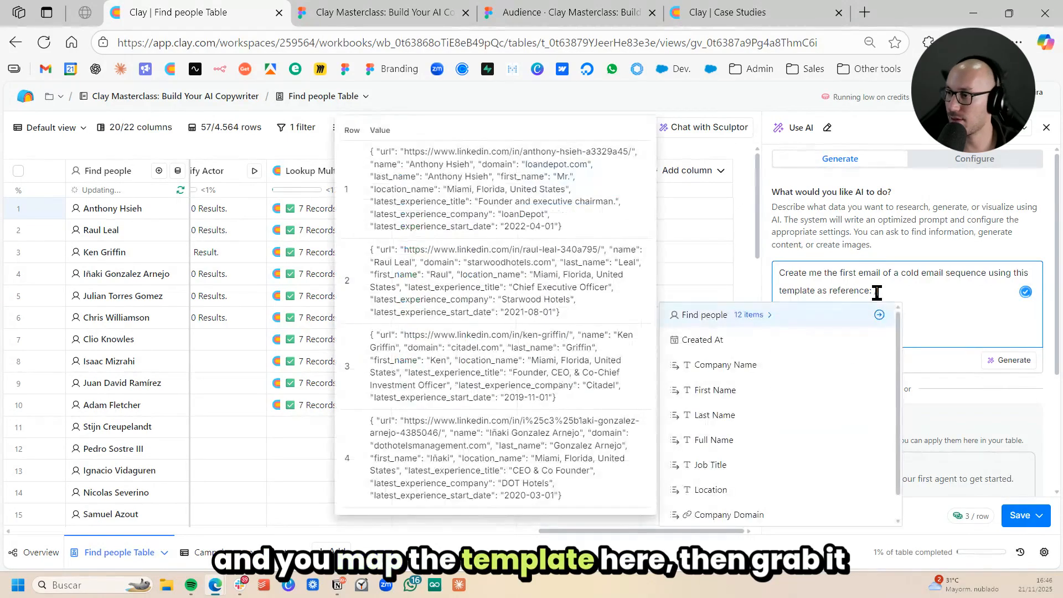
pyautogui.scroll(-5, 775, 481)
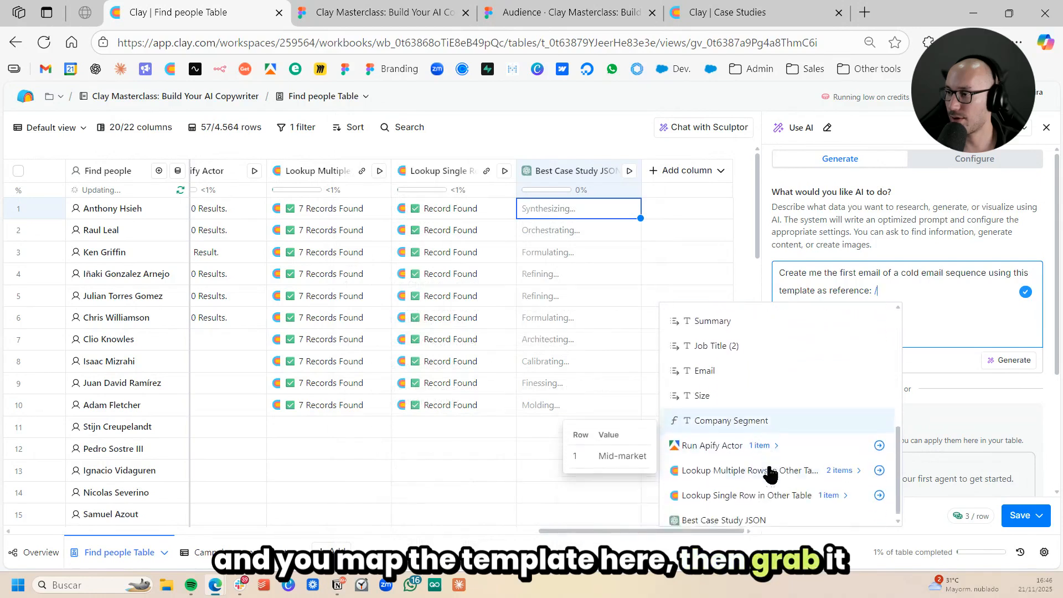
pyautogui.click(829, 488)
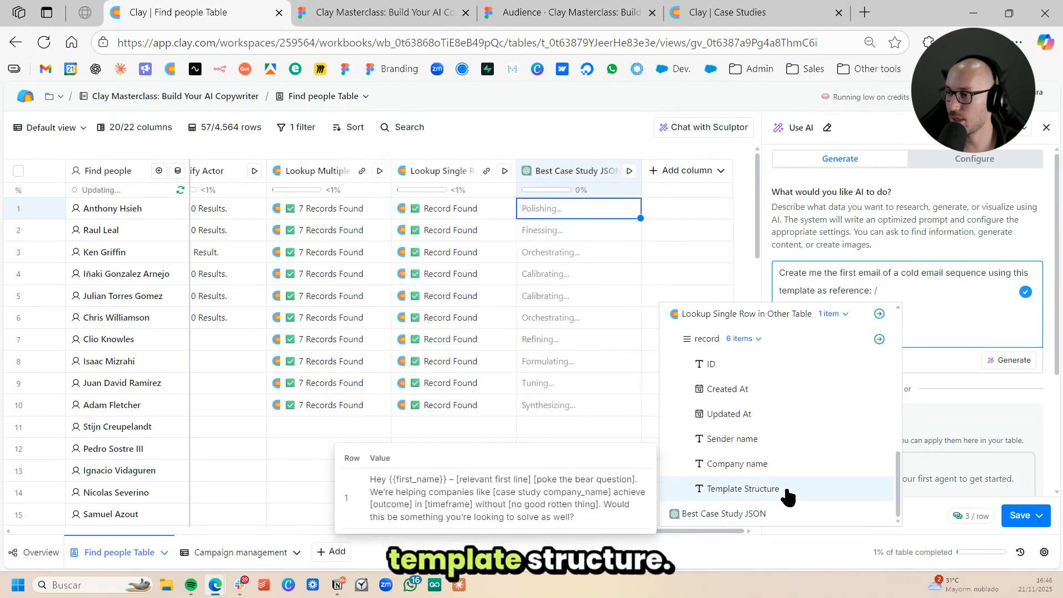
pyautogui.click(785, 496)
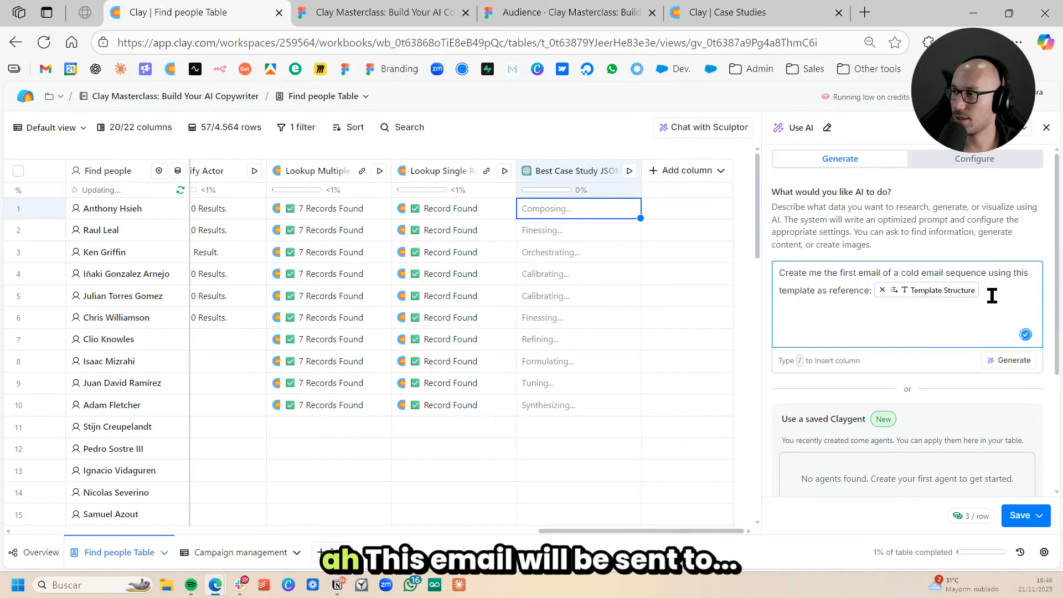
# - Add a new prompt line reading "This email will be send to" and insert the Full Name column reference
pyautogui.write('This ')
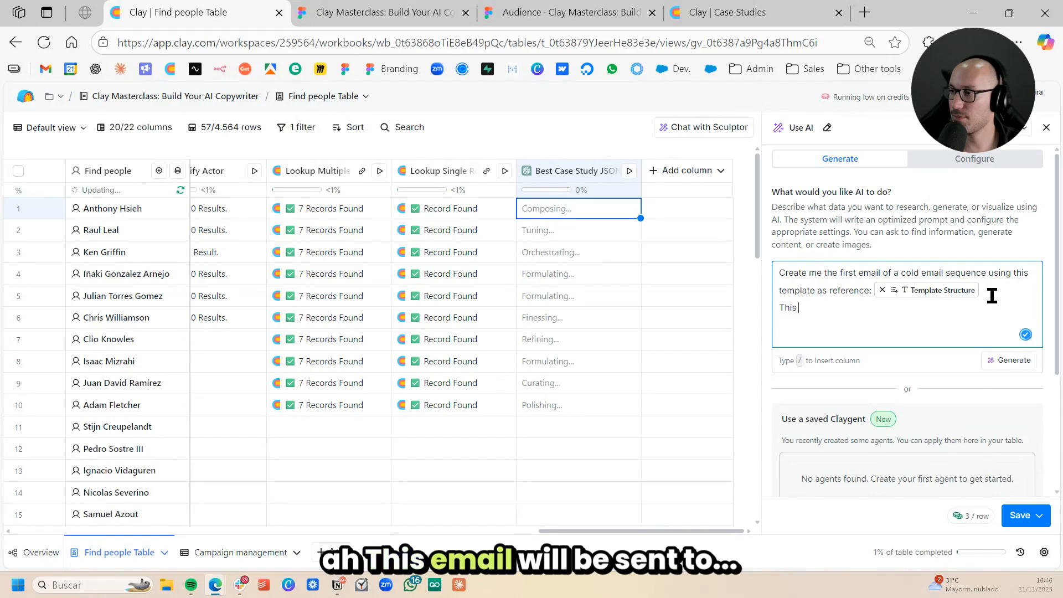
pyautogui.write('email will be send')
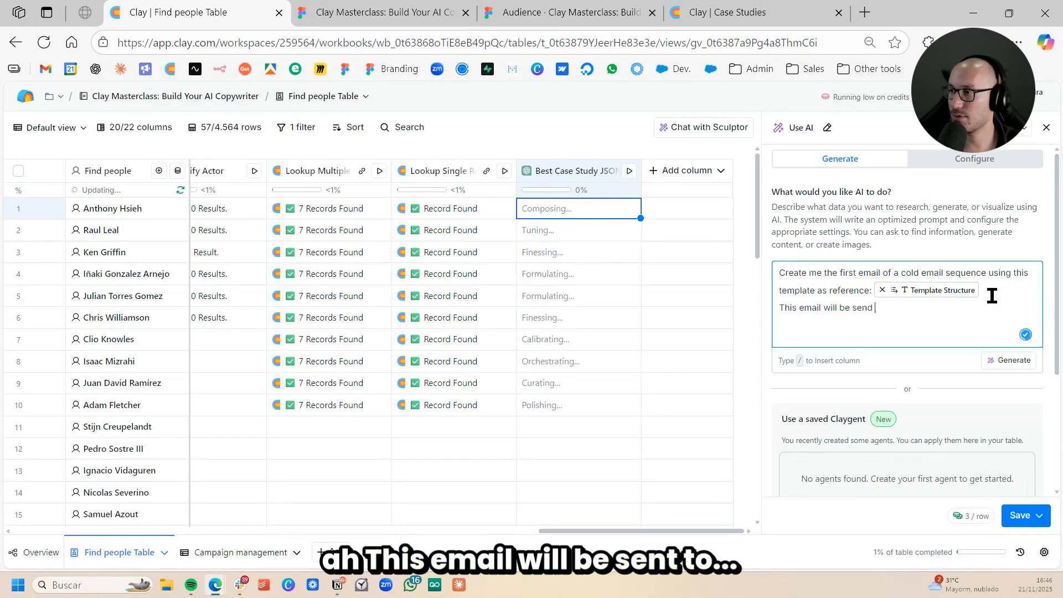
pyautogui.write(' to thi')
pyautogui.press('BackSpace')
pyautogui.press('BackSpace')
pyautogui.press('BackSpace')
pyautogui.write('/')
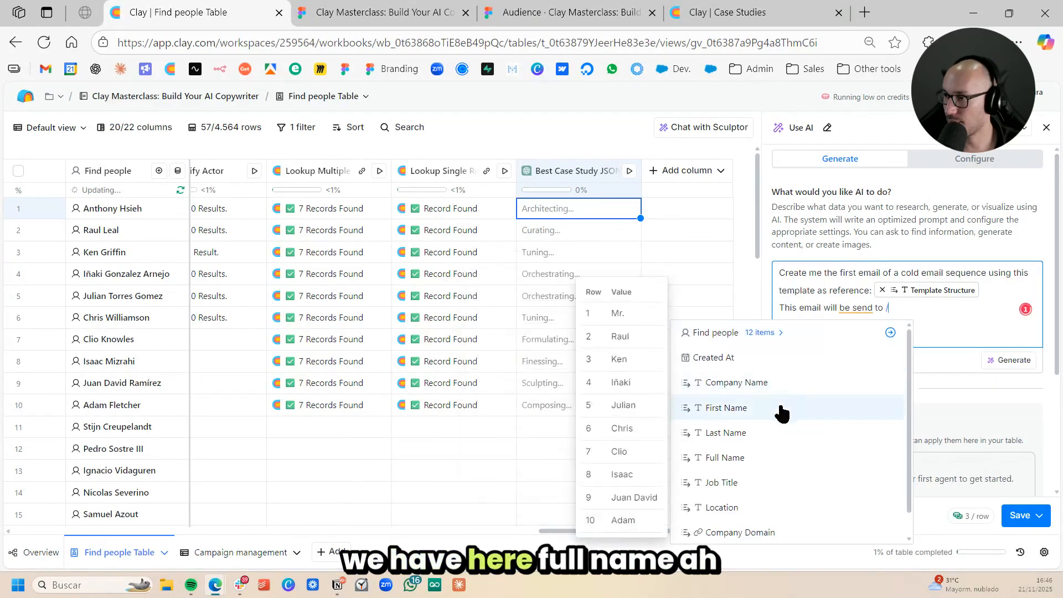
pyautogui.click(767, 456)
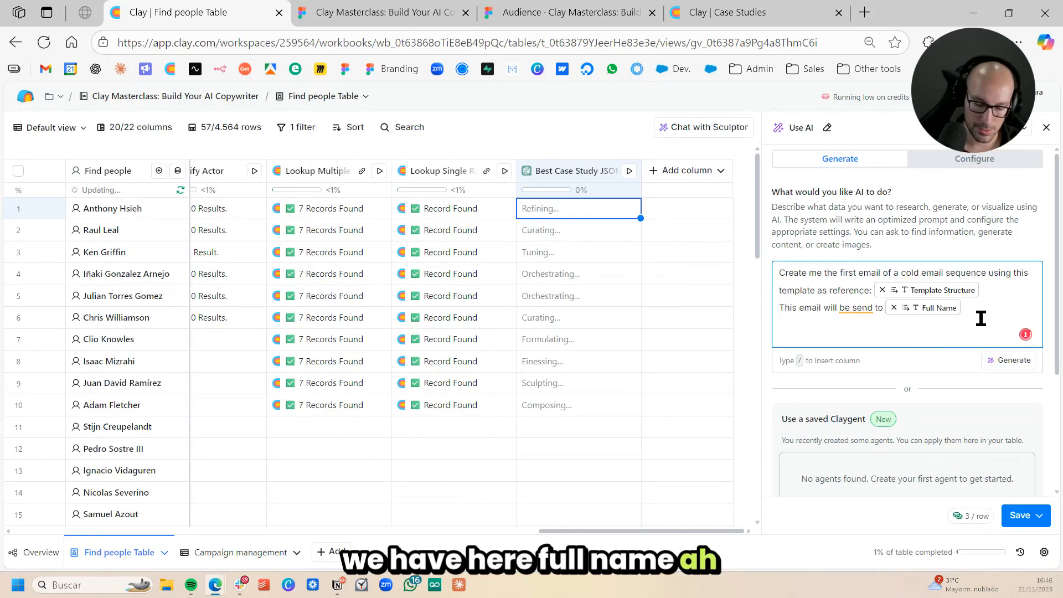
# - Continue the recipient line with "from" and the Sender name field of the single-row lookup record, ending it with a period
pyautogui.write('from')
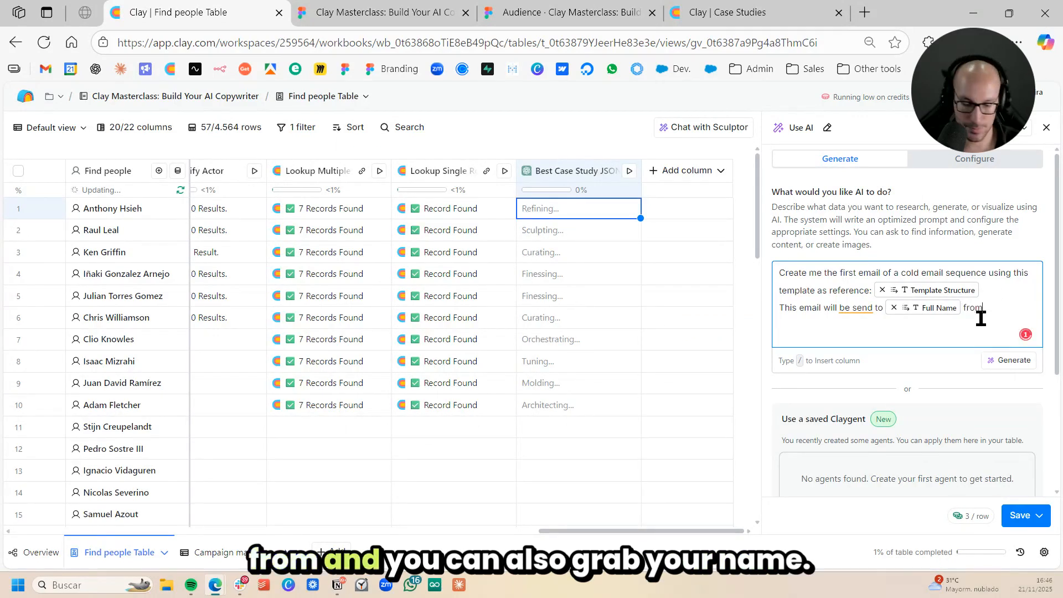
pyautogui.write(' /')
pyautogui.scroll(-10, 909, 448)
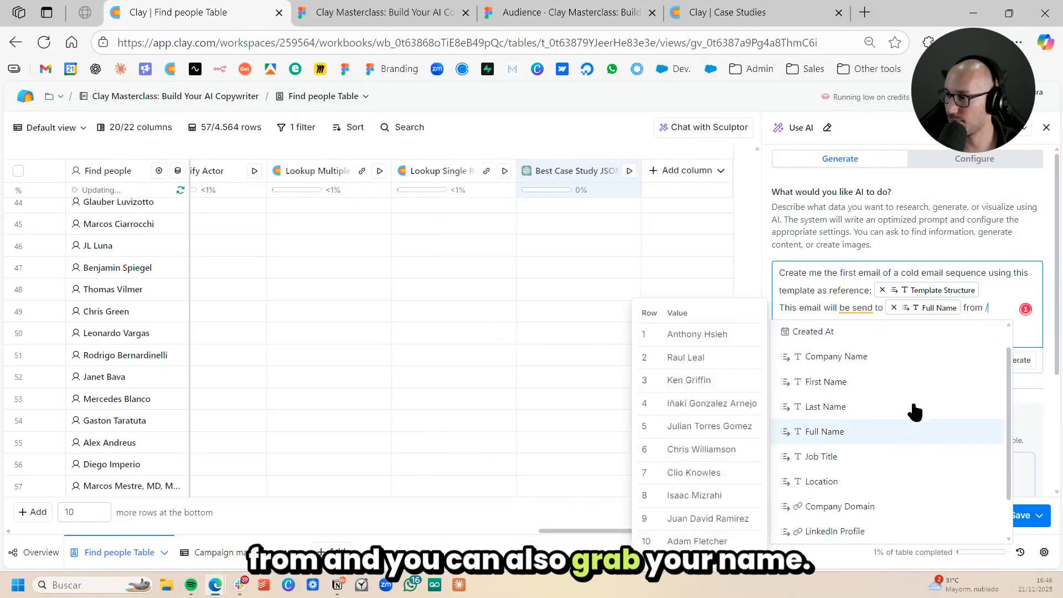
pyautogui.scroll(-4, 886, 482)
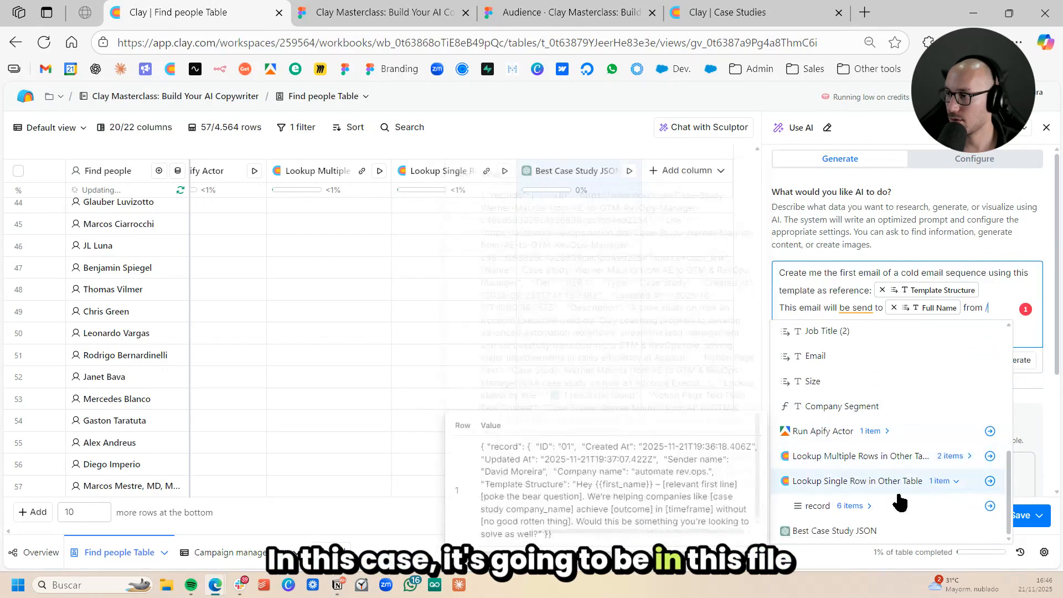
pyautogui.click(864, 531)
pyautogui.scroll(-2, 874, 498)
pyautogui.scroll(-1, 875, 497)
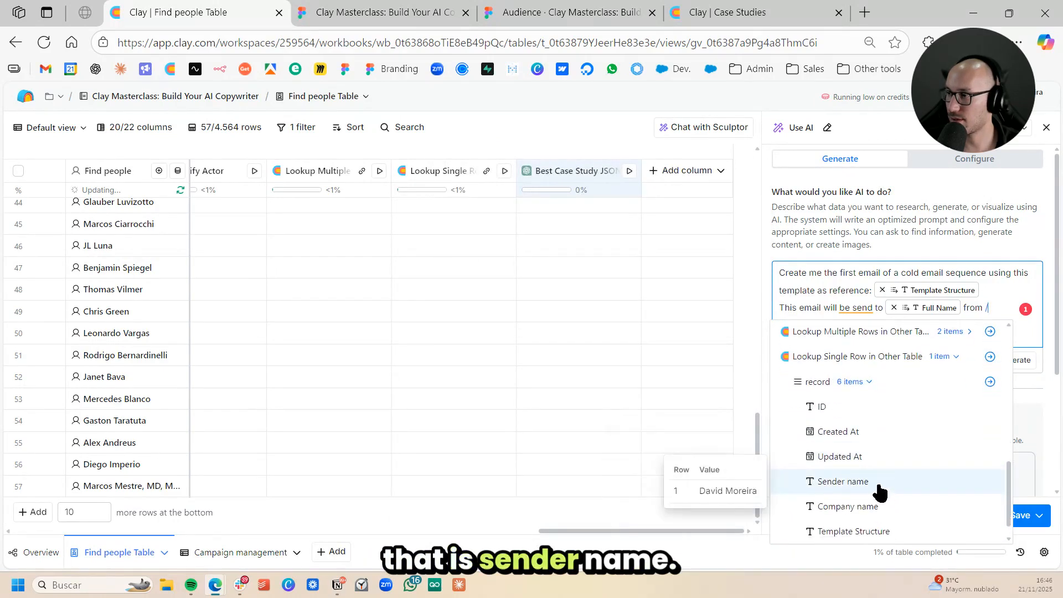
pyautogui.click(877, 490)
pyautogui.write('.')
pyautogui.press('Return')
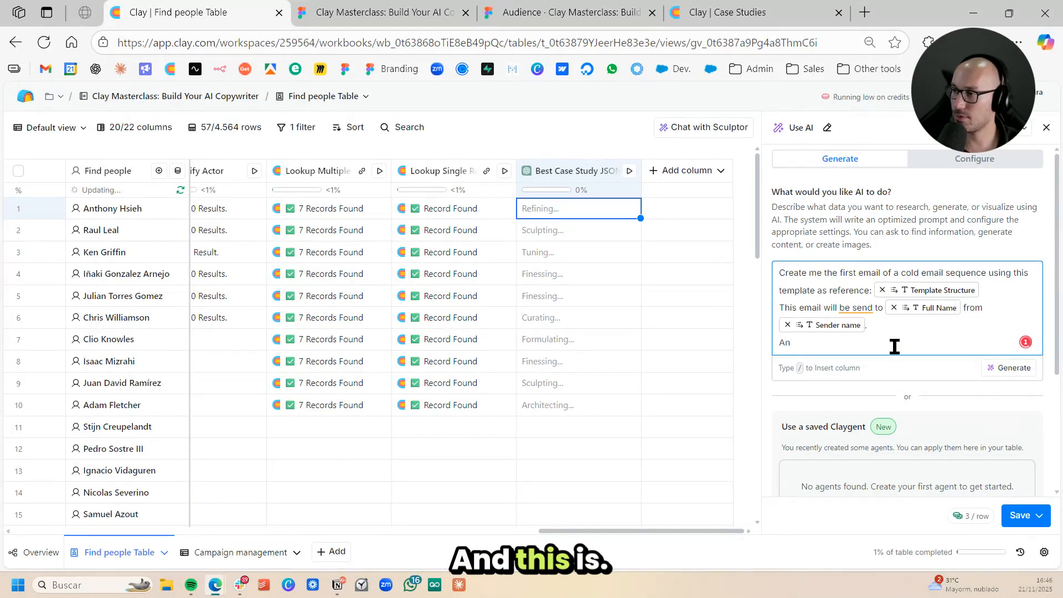
# - Add the line "This is [Full Name] LinkedIn profile:" reusing the Full Name reference, and insert the Find Work Email and Enrich column
pyautogui.write('This is')
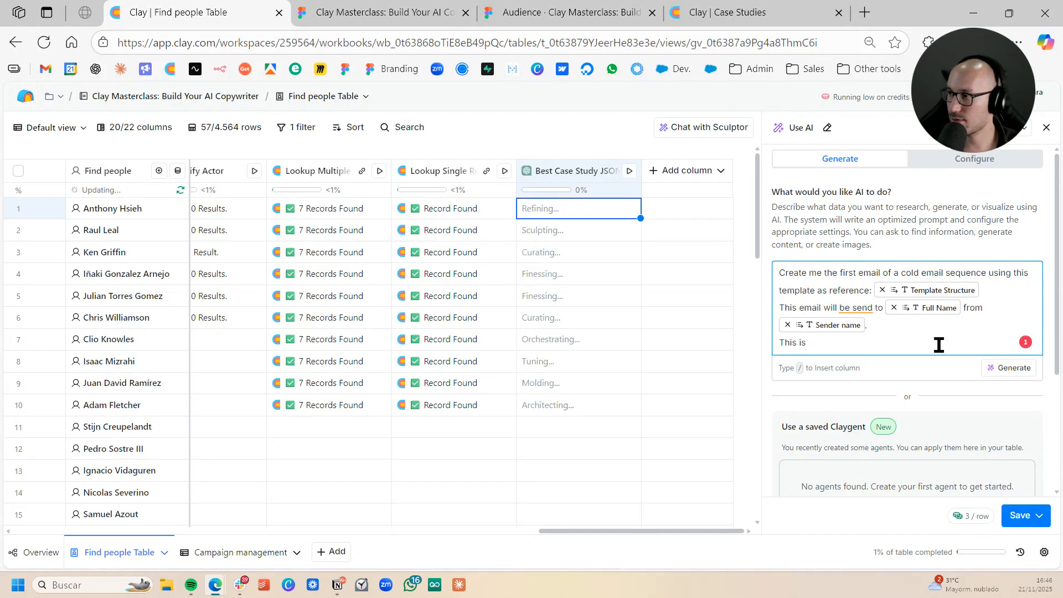
pyautogui.click(961, 308)
pyautogui.moveTo(891, 313); pyautogui.dragTo(947, 341)
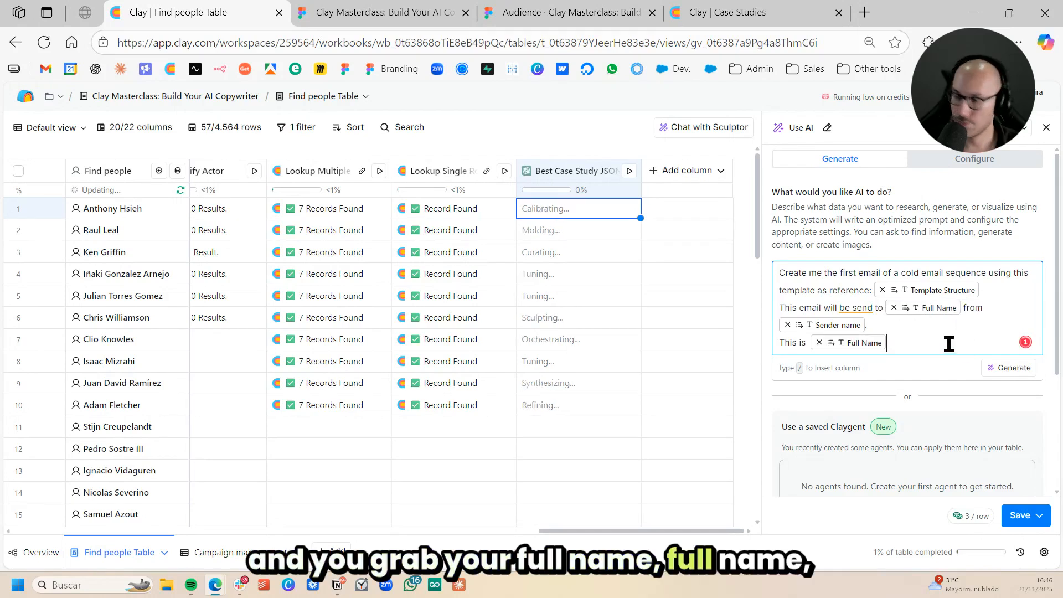
pyautogui.write('LinkedIn ')
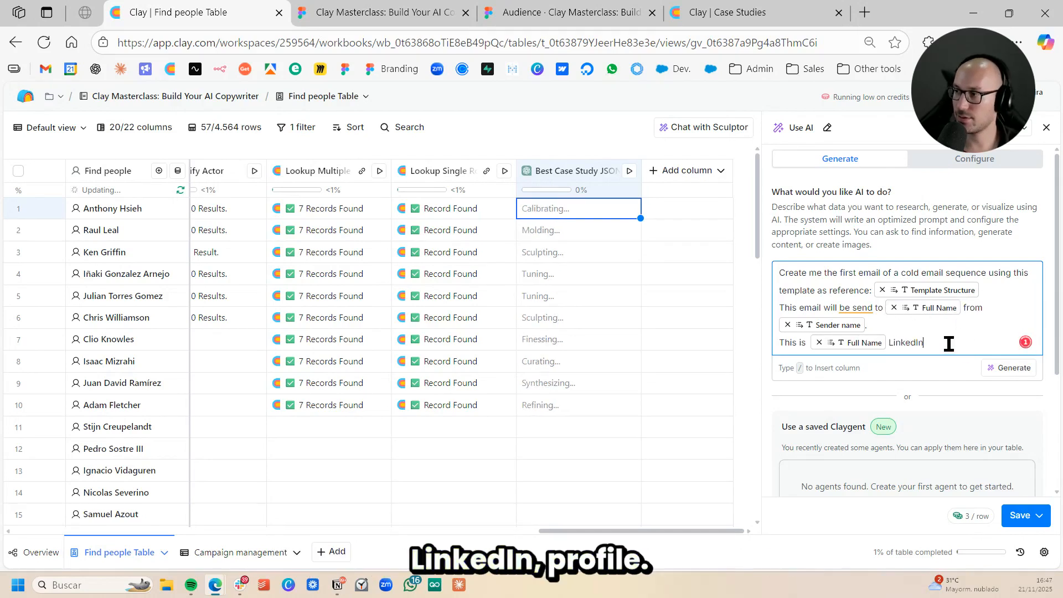
pyautogui.write('pro')
# - Extend the profile line with "and these are their recent posts:" and insert the results reference
pyautogui.write('an')
pyautogui.write('d t')
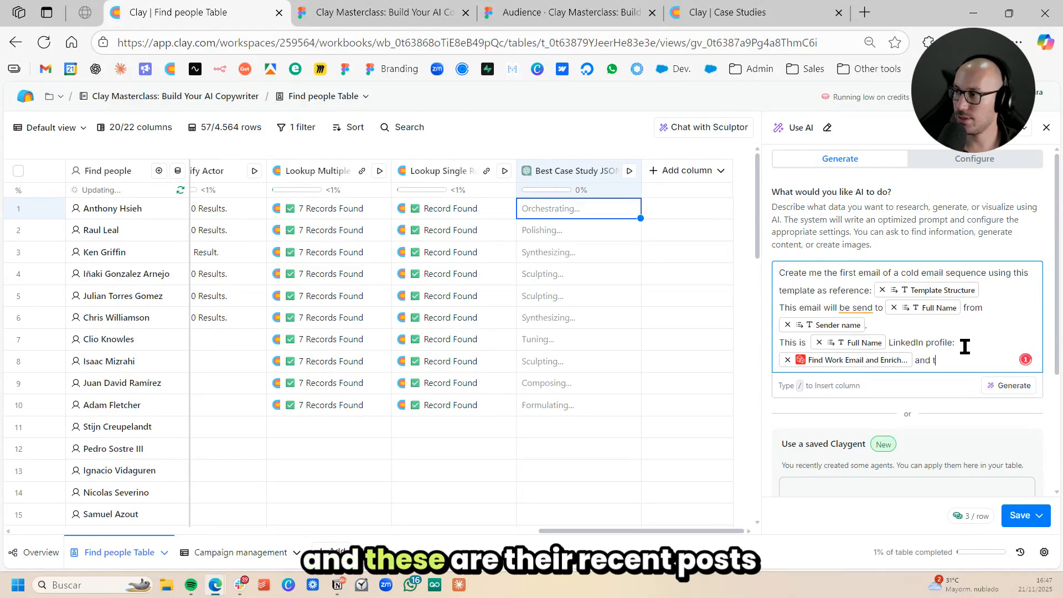
pyautogui.write('hese are the')
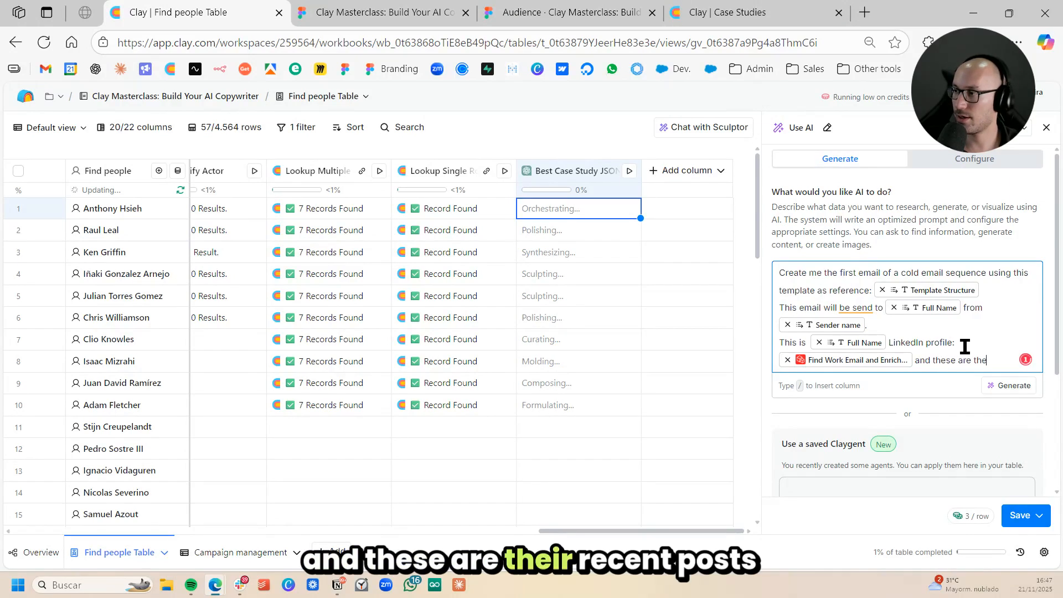
pyautogui.write('ir recent posts /')
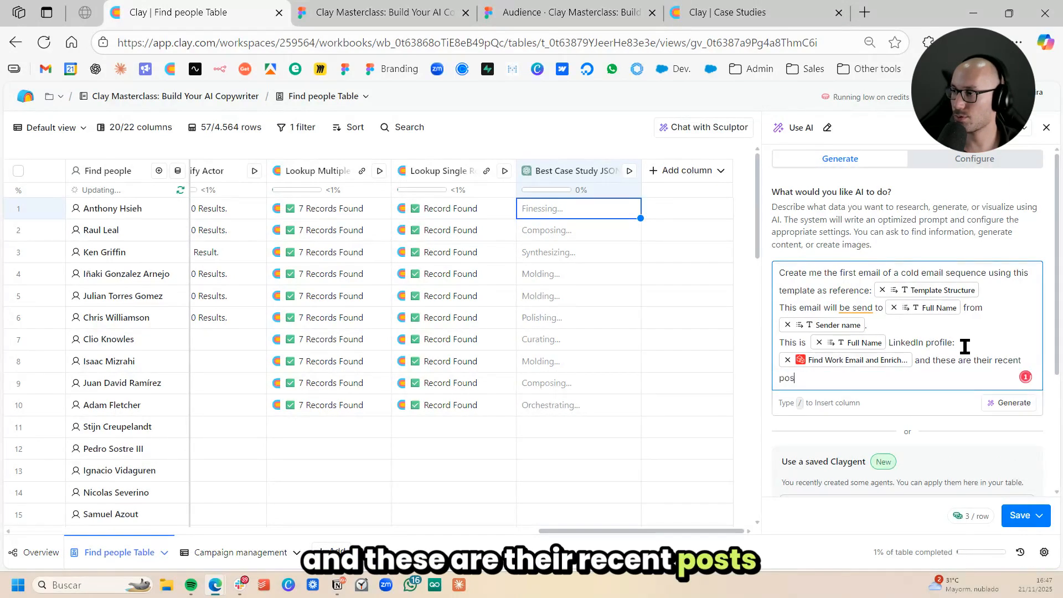
pyautogui.scroll(-3, 948, 293)
pyautogui.click(950, 294)
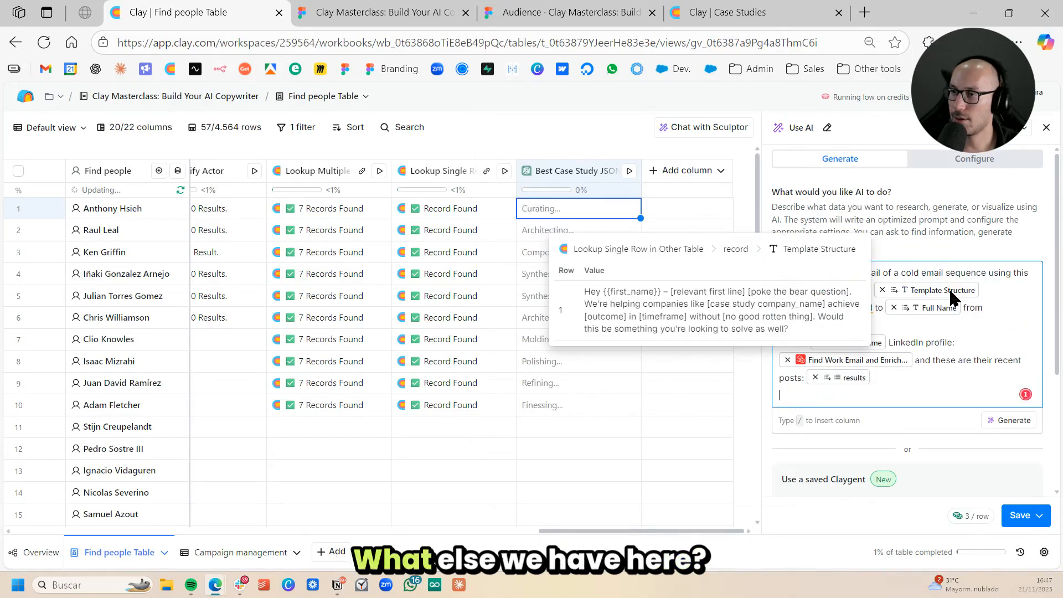
# - Add a prompt line reading "Also we have the best possible case study to mention in the copy", correcting its spelling
pyautogui.hscroll(-1, 558, 310)
pyautogui.hscroll(-10, 557, 313)
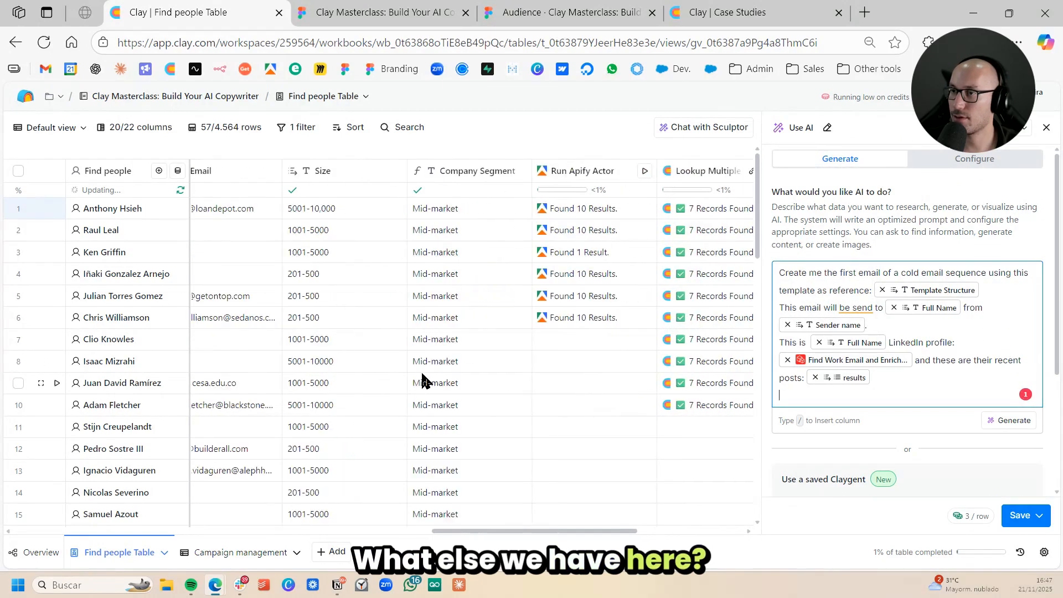
pyautogui.hscroll(10, 418, 388)
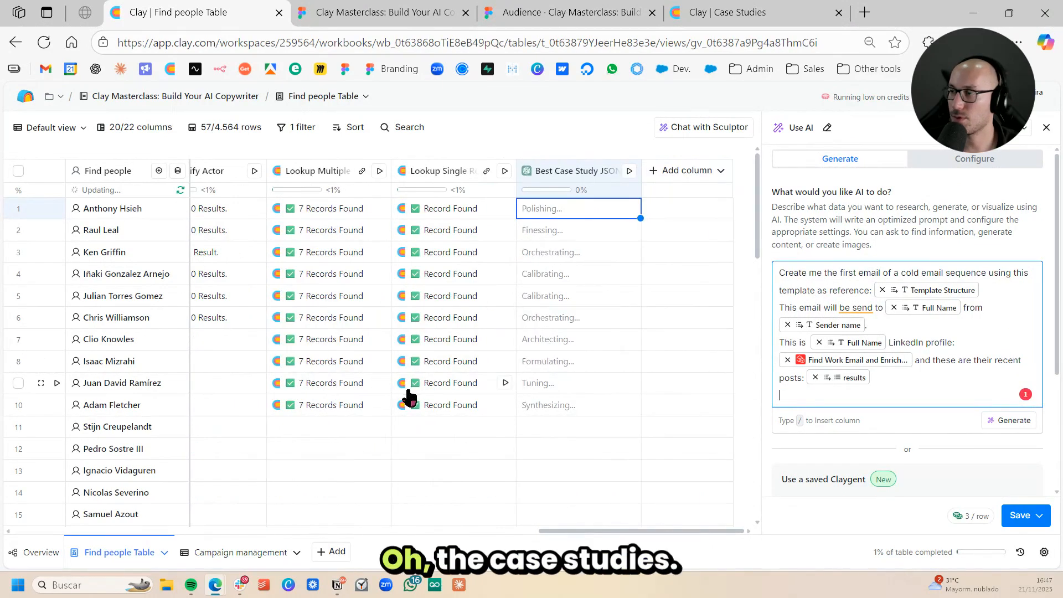
pyautogui.press('Return')
pyautogui.write('Also')
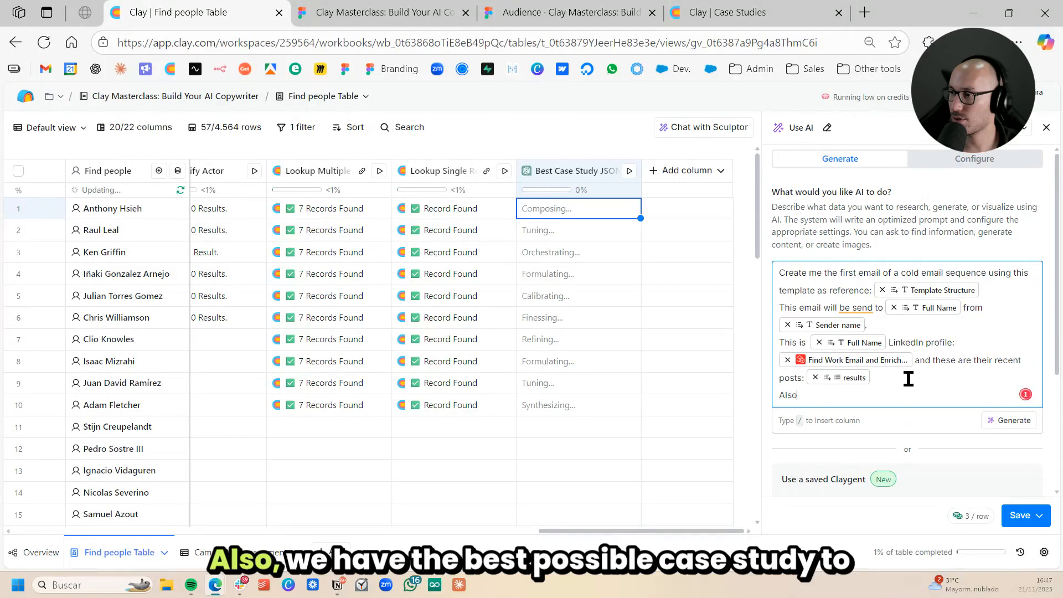
pyautogui.write(' we c')
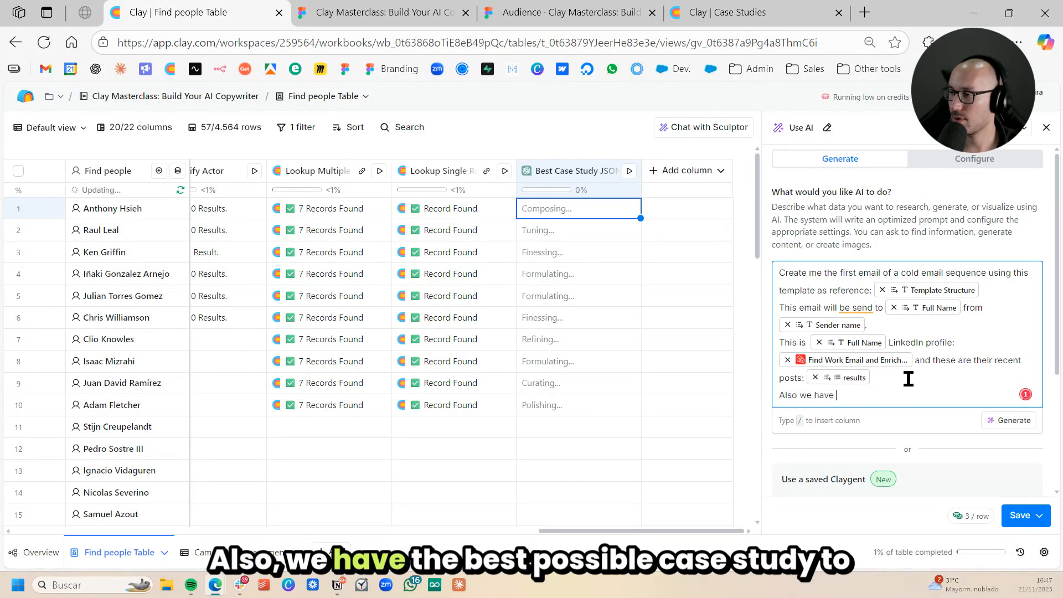
pyautogui.write('ave the b')
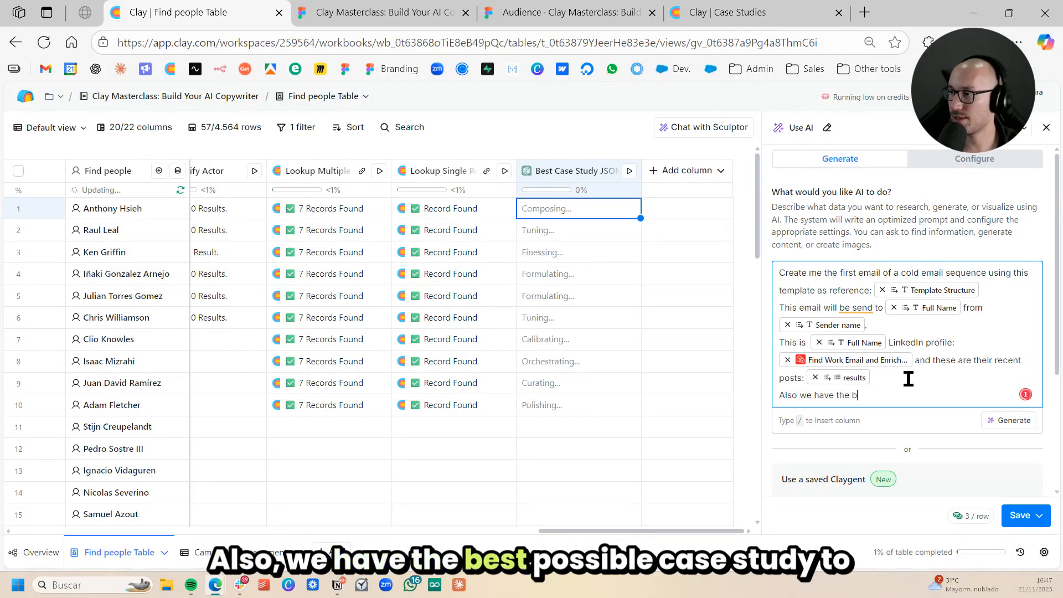
pyautogui.write('est posible case s')
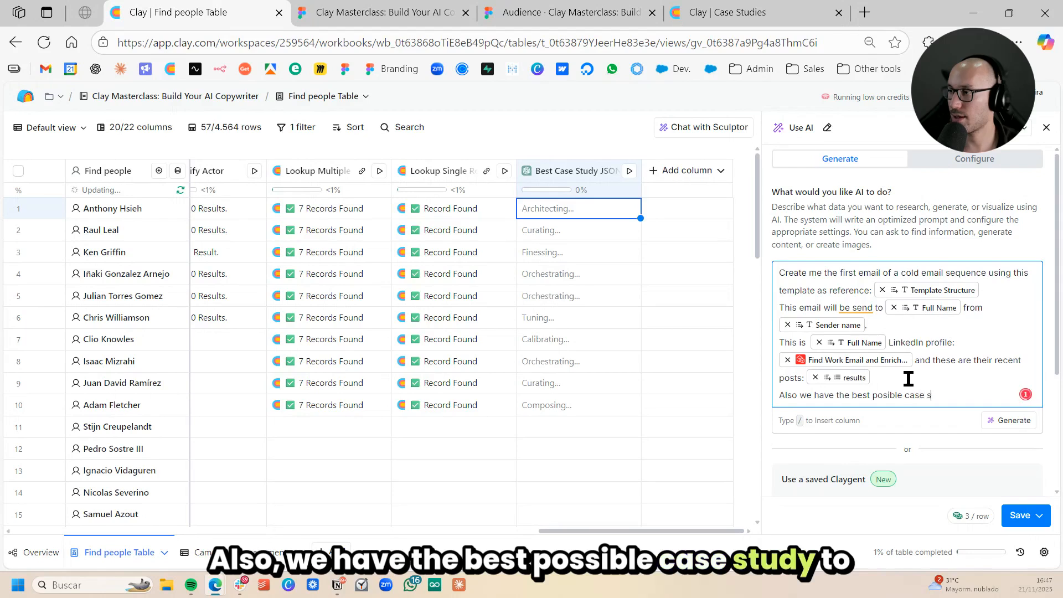
pyautogui.write('tudy to emtn')
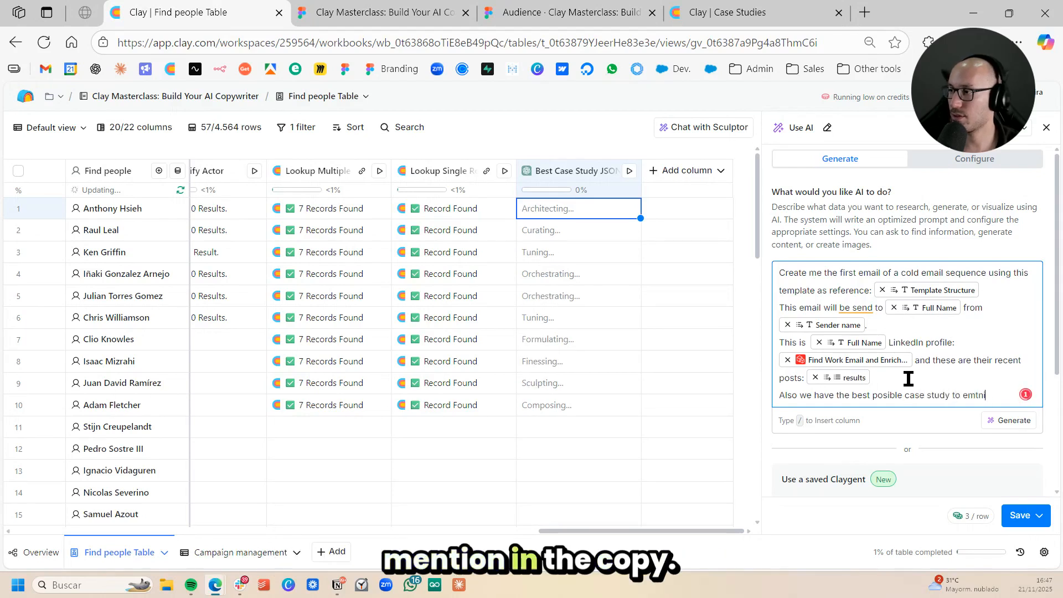
pyautogui.write('ion int he copy')
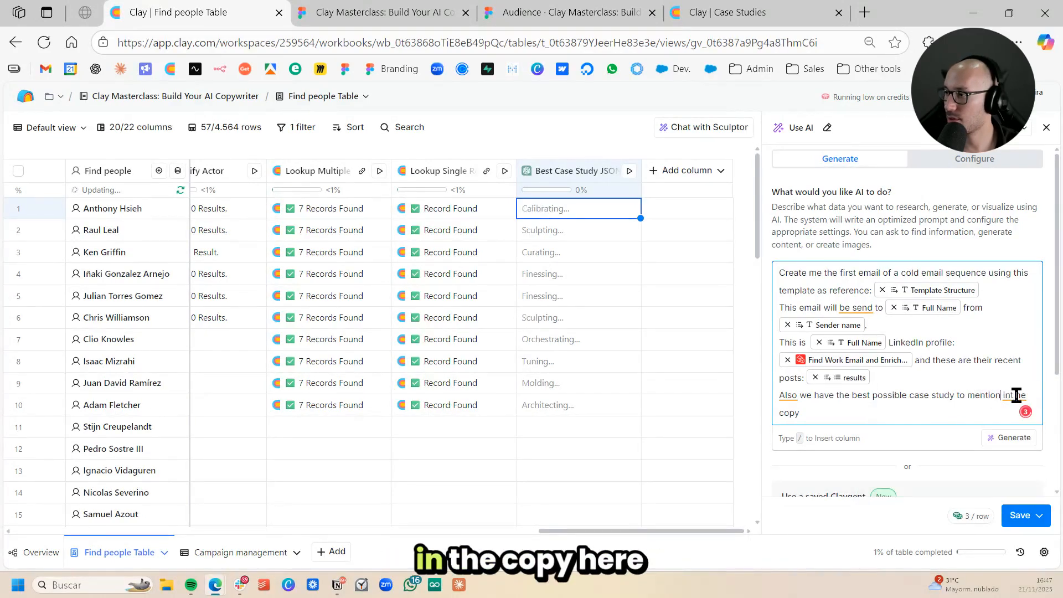
pyautogui.moveTo(1004, 398)
pyautogui.click(893, 477)
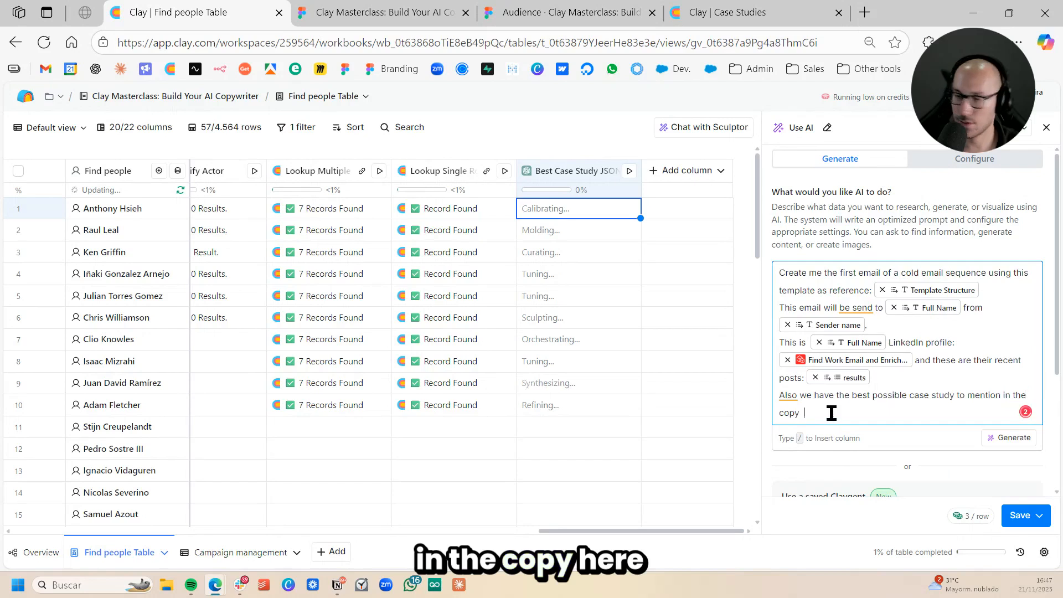
# - Extend the case study line with "here" and insert the Best Case Study JSON column reference
pyautogui.write('here /')
pyautogui.scroll(-5, 953, 351)
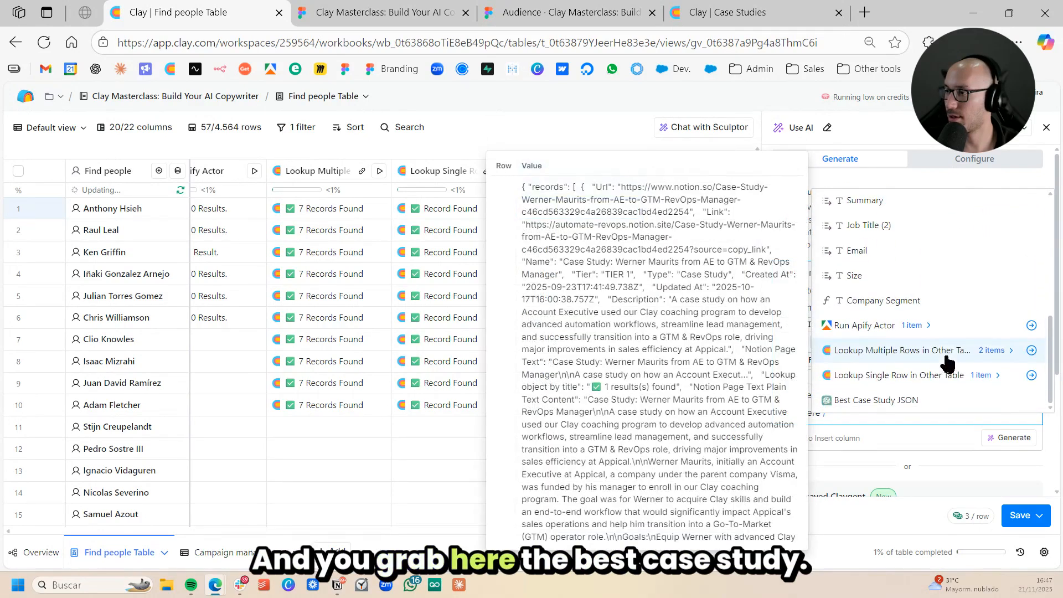
pyautogui.click(908, 399)
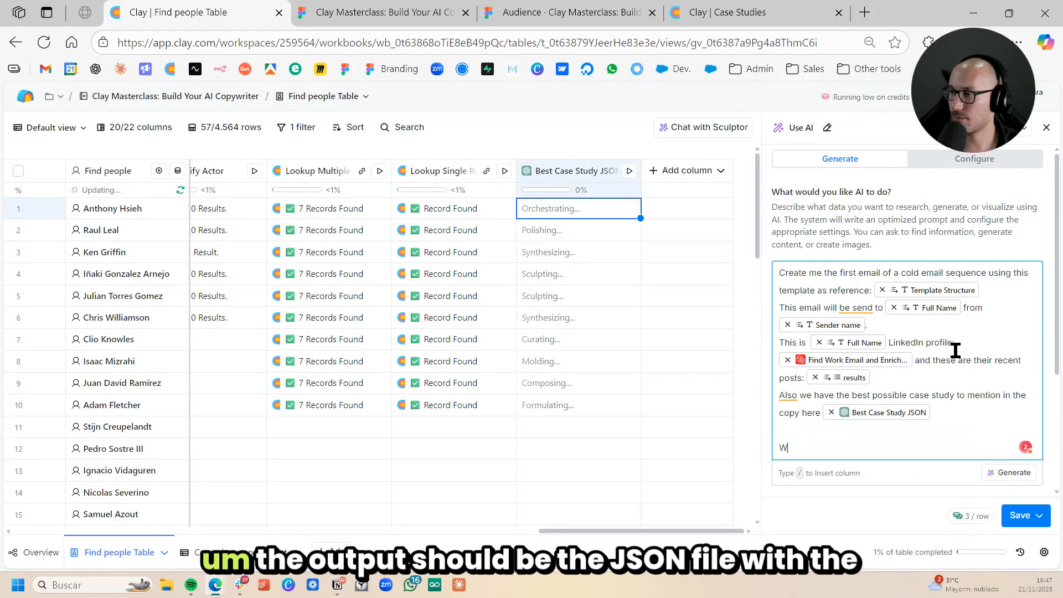
# - Add a separate paragraph reading "The output should be a json file with the subject line and the body of the email"
pyautogui.press('BackSpace')
pyautogui.write('The output should be the')
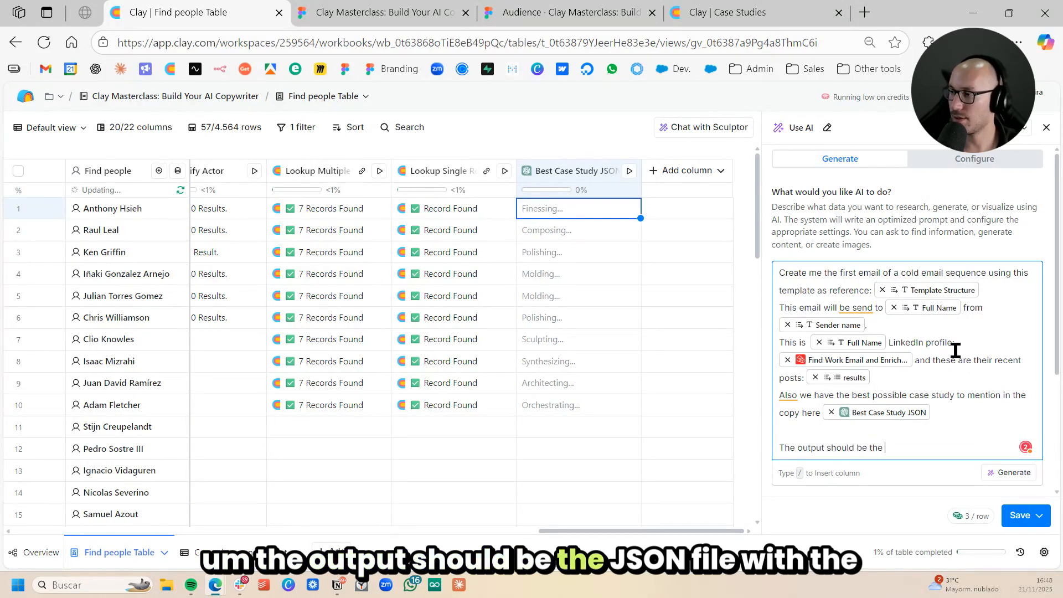
pyautogui.press('BackSpace')
pyautogui.press('BackSpace')
pyautogui.press('BackSpace')
pyautogui.press('BackSpace')
pyautogui.write('a j')
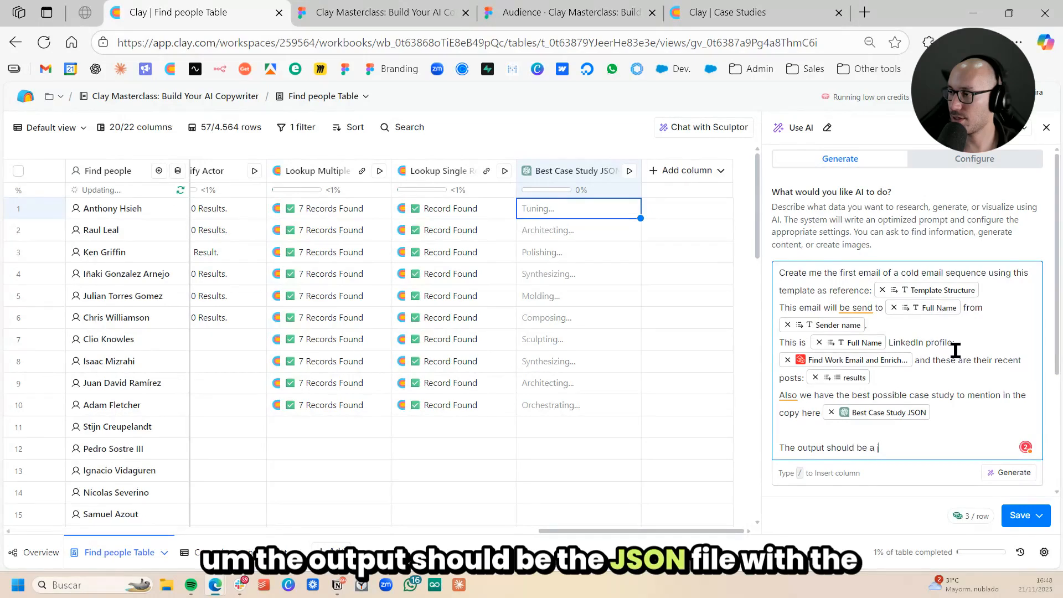
pyautogui.write('son file with th')
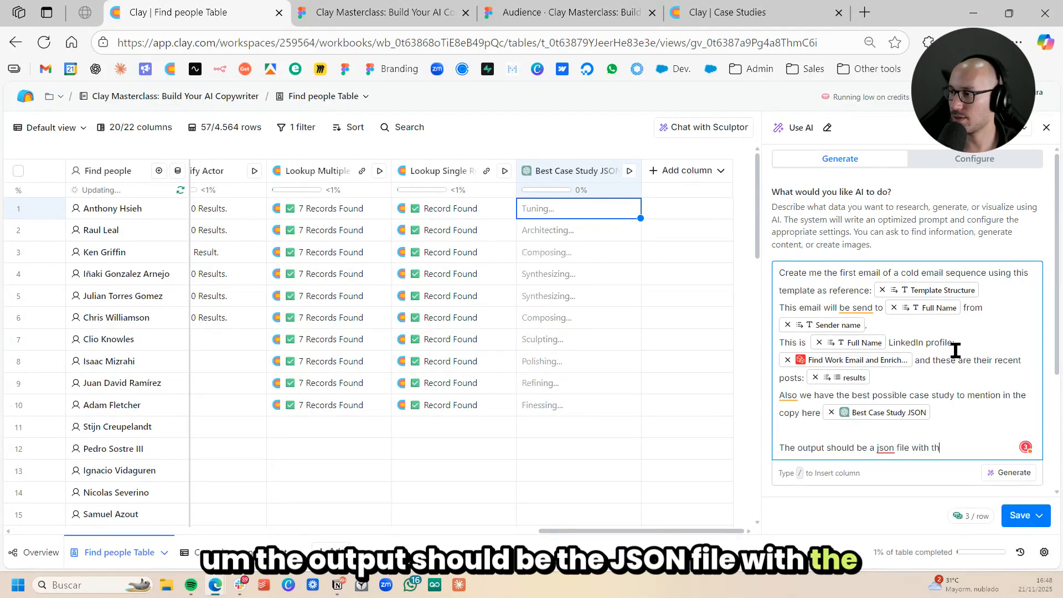
pyautogui.write('e subject line')
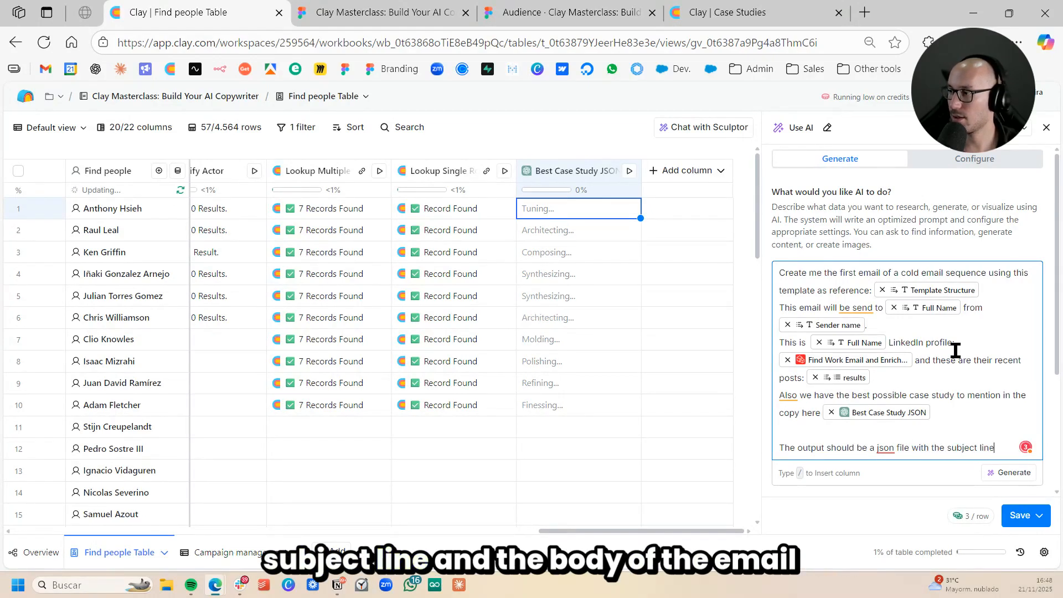
pyautogui.write(' and the body of')
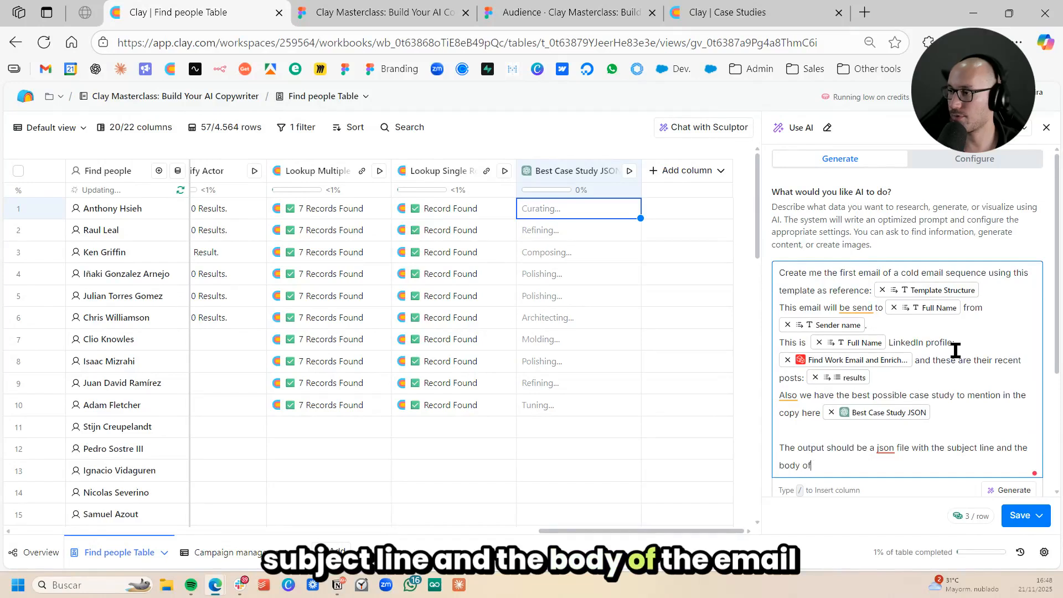
pyautogui.write(' the email')
# - Add a closing paragraph reading "You can only use the information provided." and correct the spelling of "information"
pyautogui.press('Return')
pyautogui.press('Return')
pyautogui.write('You can ')
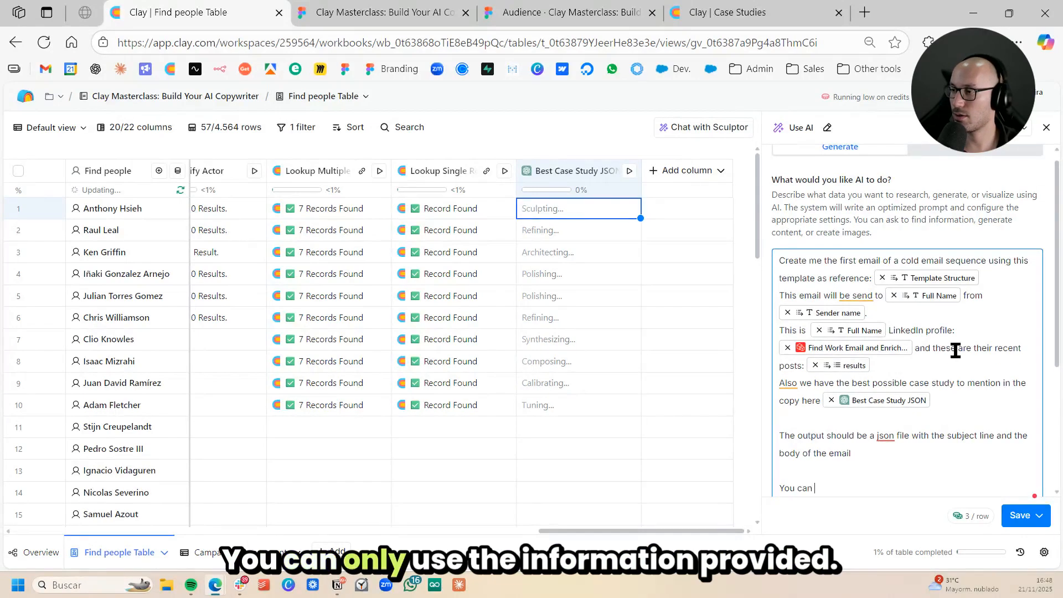
pyautogui.write('only use the info')
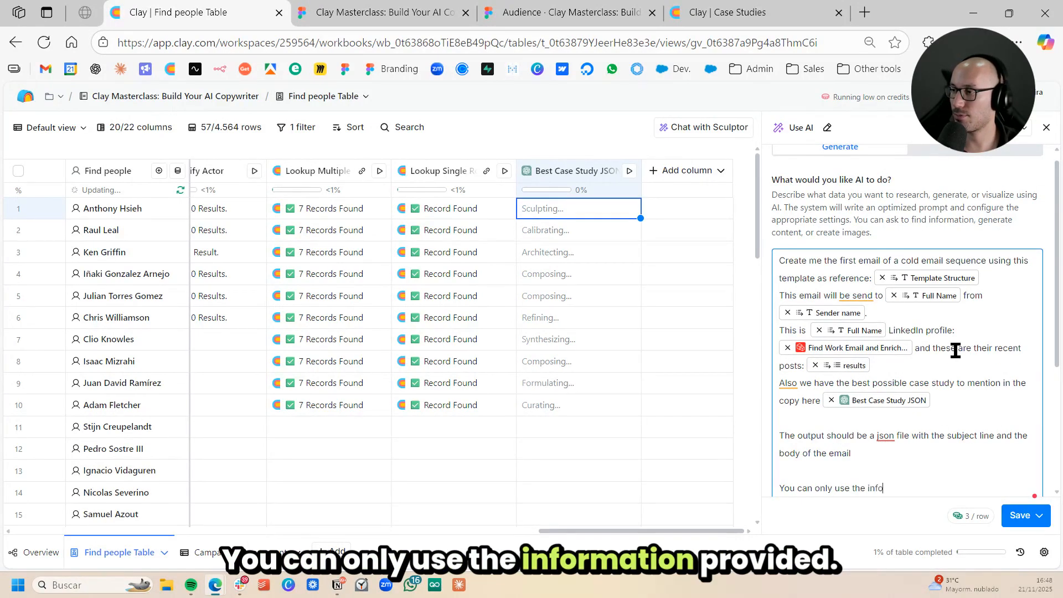
pyautogui.write('mration provided.')
pyautogui.scroll(-2, 956, 349)
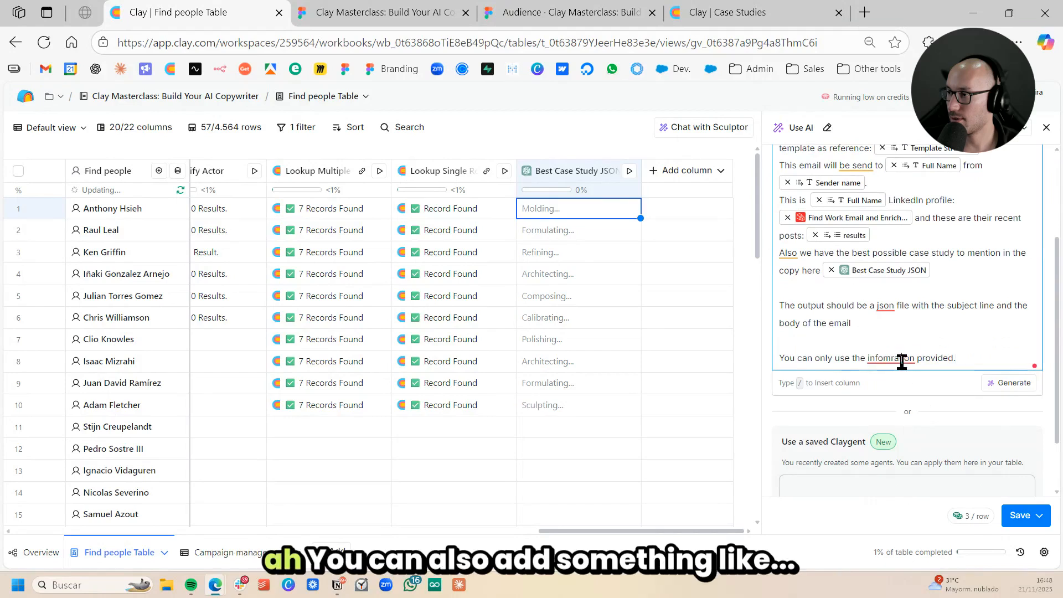
pyautogui.click(901, 358)
pyautogui.click(894, 437)
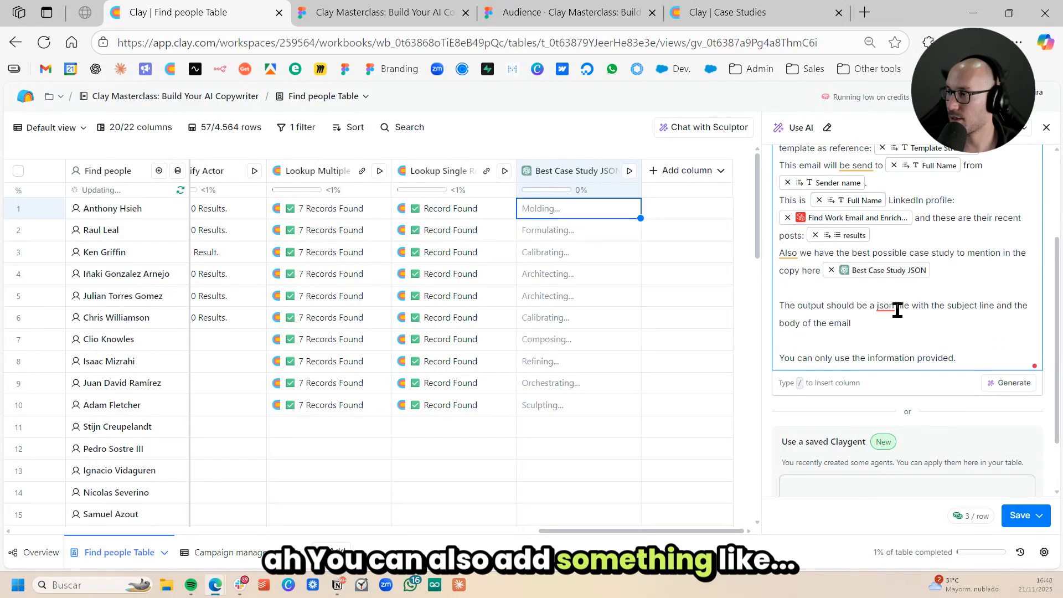
# - Apply the grammar corrections "Also," in the case study line and "sent" in the recipient line
pyautogui.scroll(2, 970, 310)
pyautogui.click(788, 383)
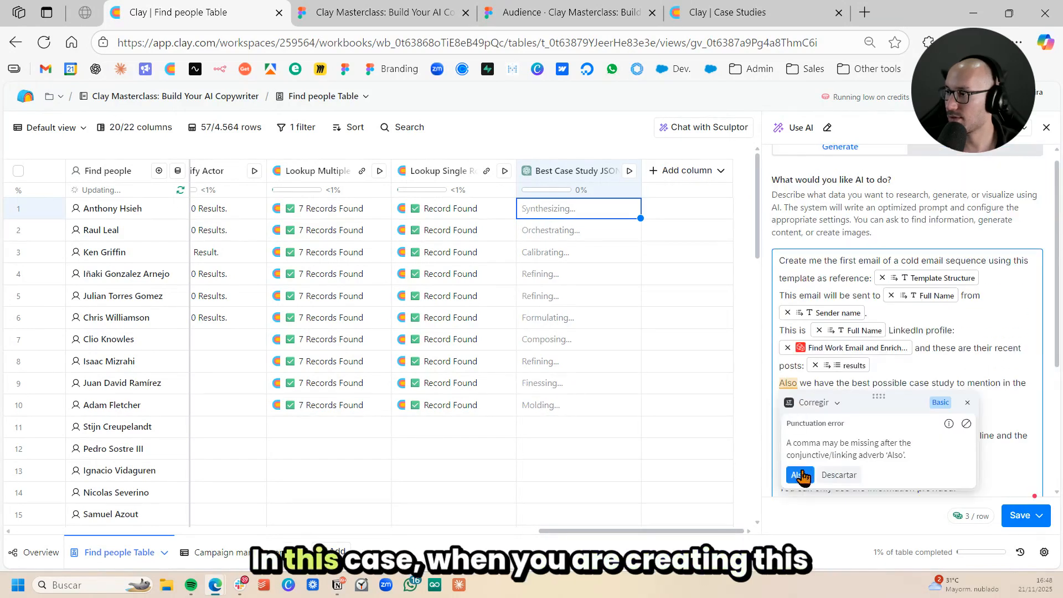
pyautogui.click(803, 476)
pyautogui.click(952, 367)
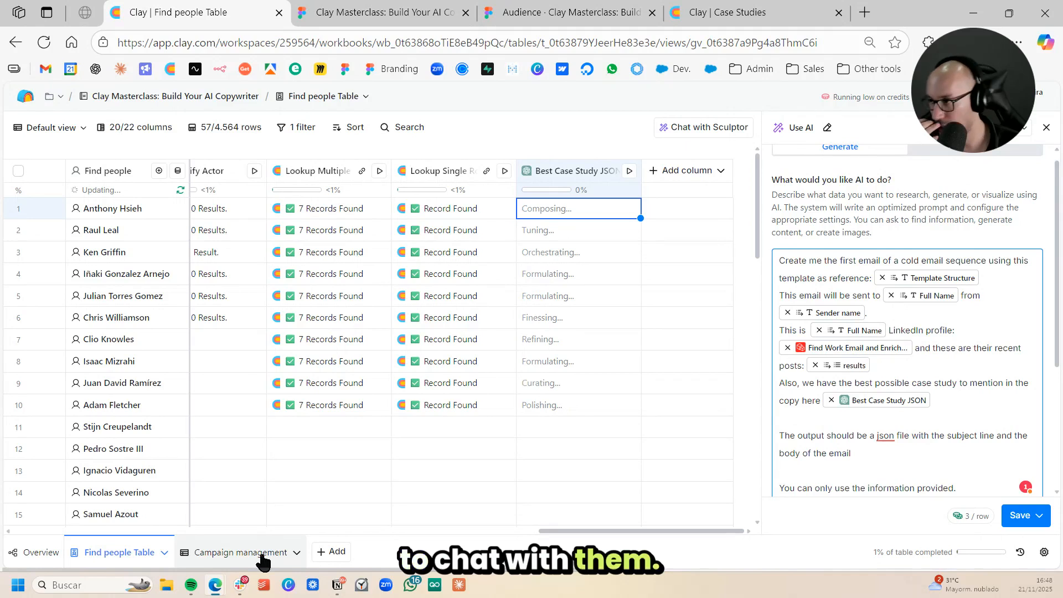
# - Below the case study line, add "My offer is a coaching program to help you achieve mastery in Clay.com"
pyautogui.scroll(-3, 888, 419)
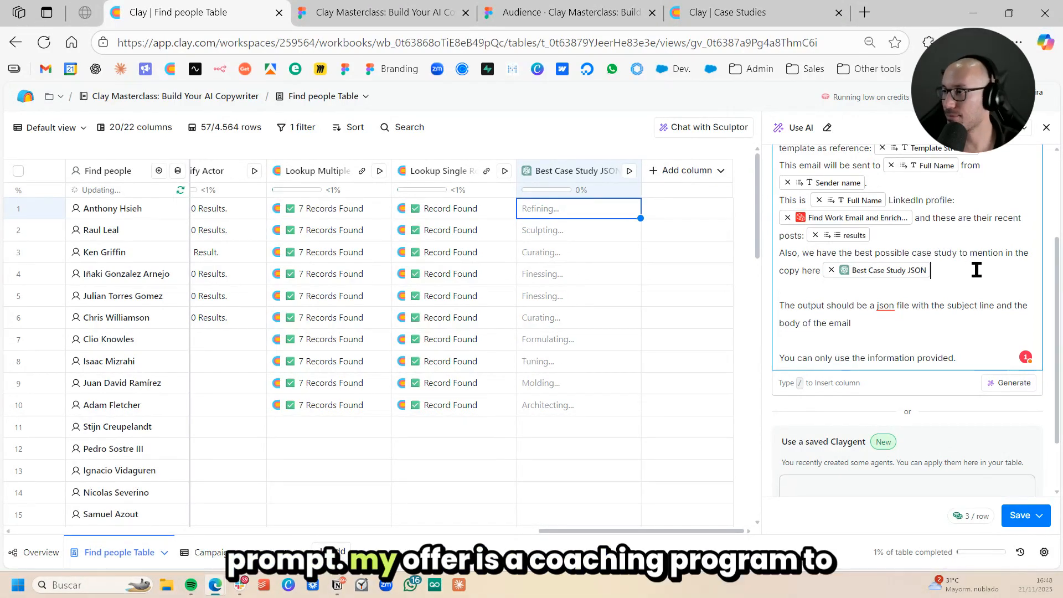
pyautogui.press('Return')
pyautogui.write('My offer is ')
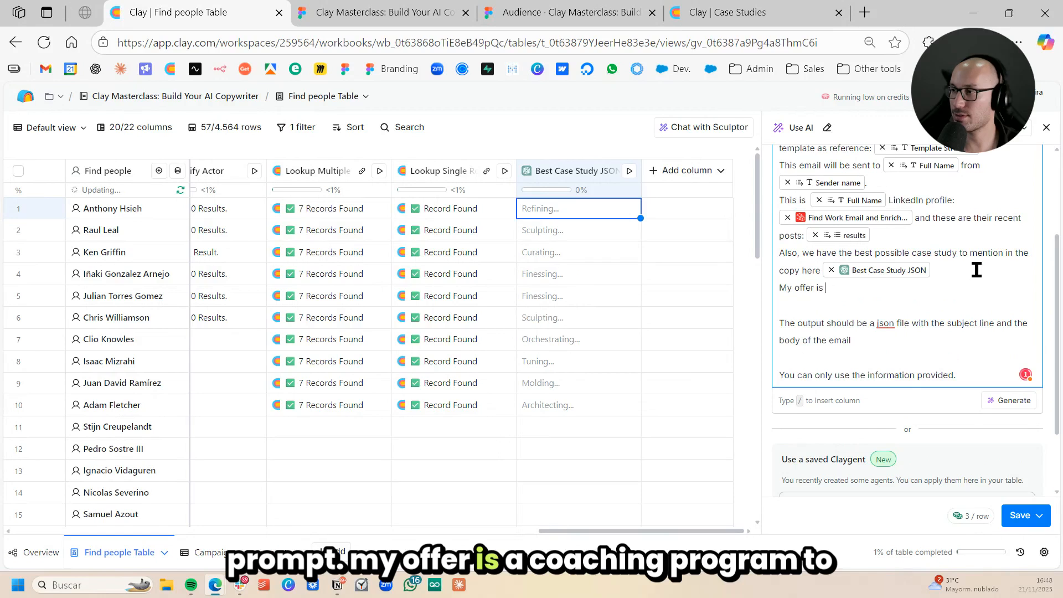
pyautogui.write('a coachin')
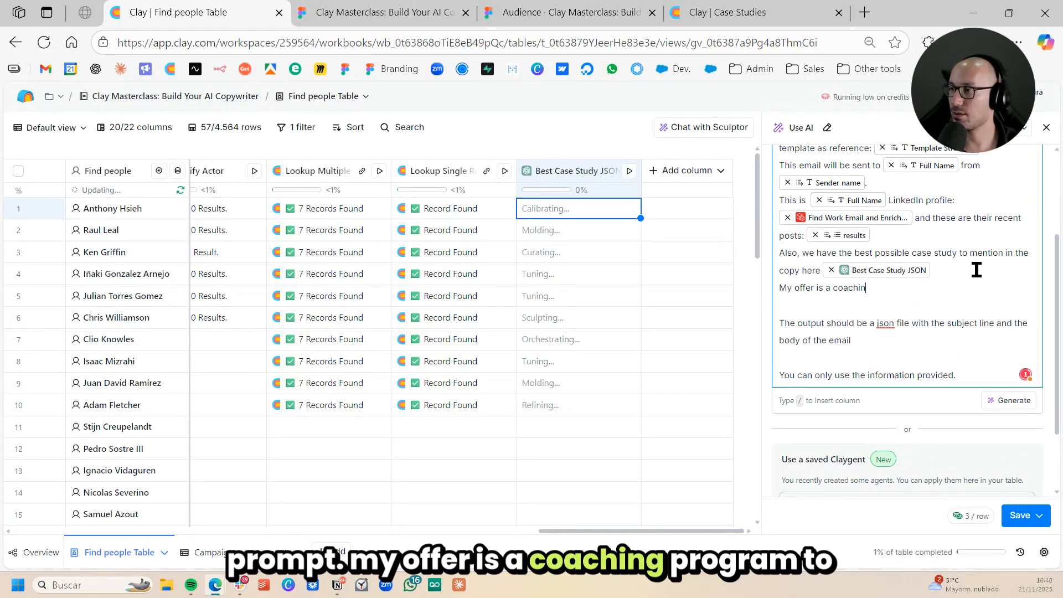
pyautogui.write('g pg')
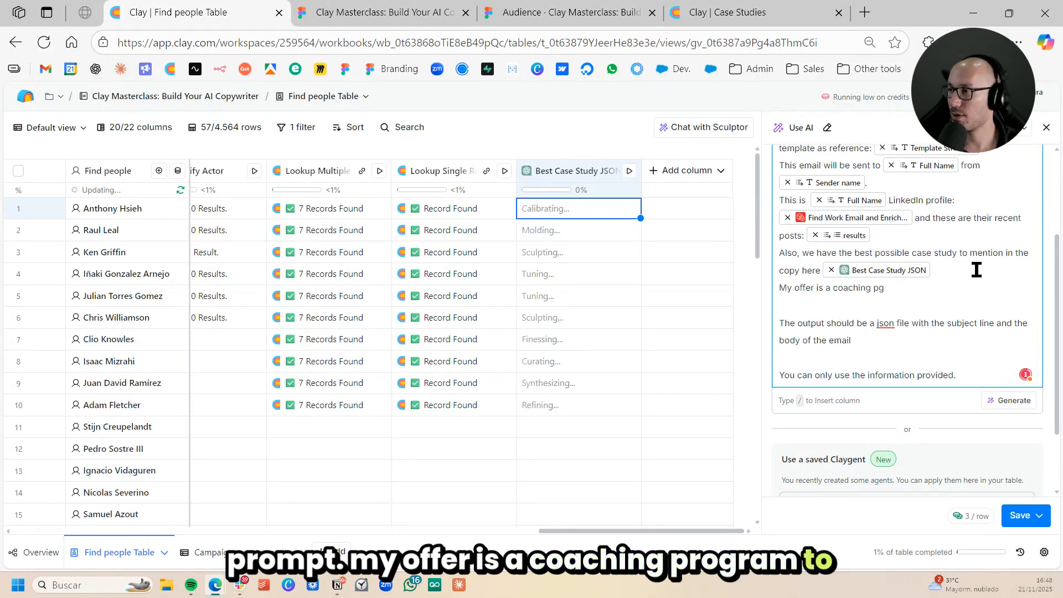
pyautogui.write('roam to help you')
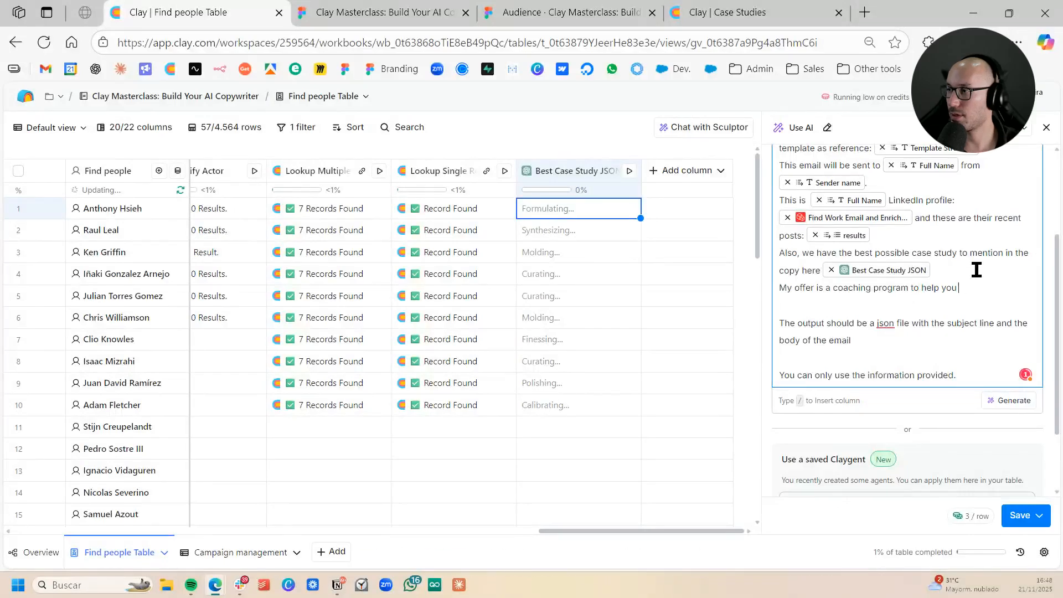
pyautogui.write(' achieve mastery in Clay.com')
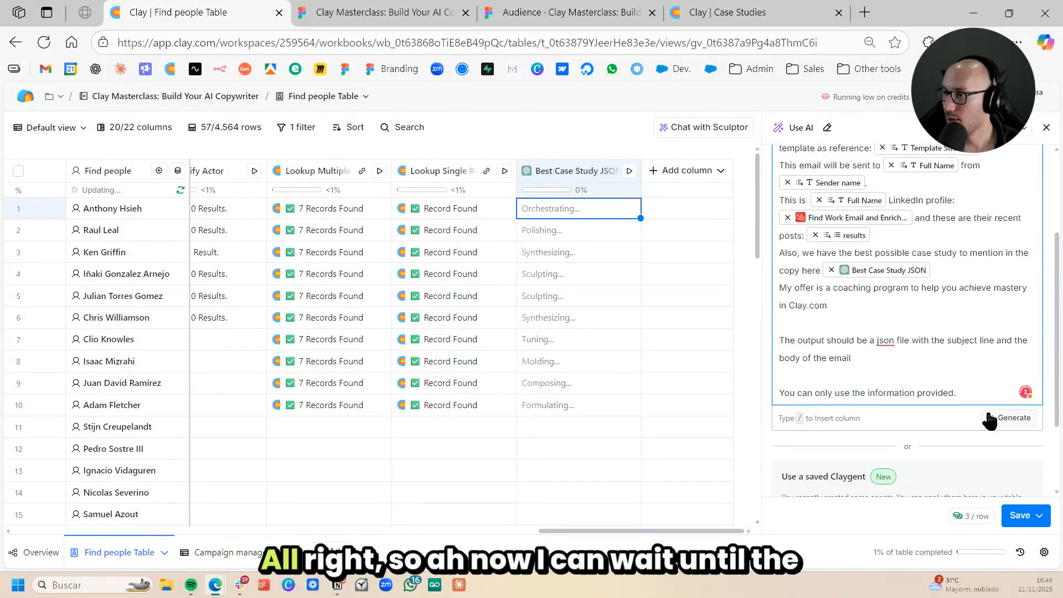
# - Generate the optimized prompt from the email description and review the suggested model
pyautogui.click(990, 415)
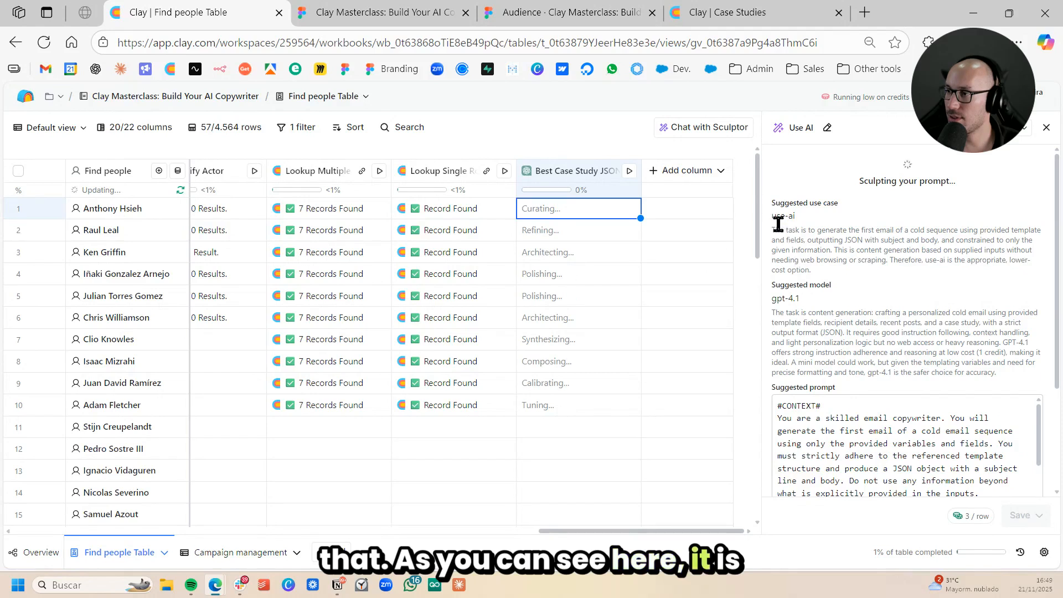
pyautogui.moveTo(799, 300); pyautogui.dragTo(777, 300)
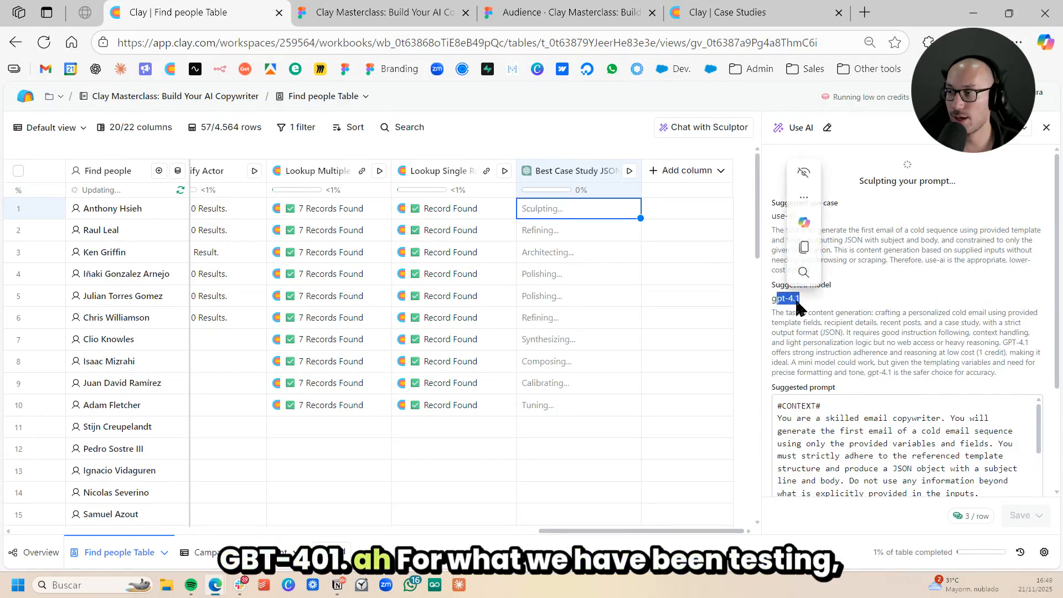
pyautogui.click(825, 298)
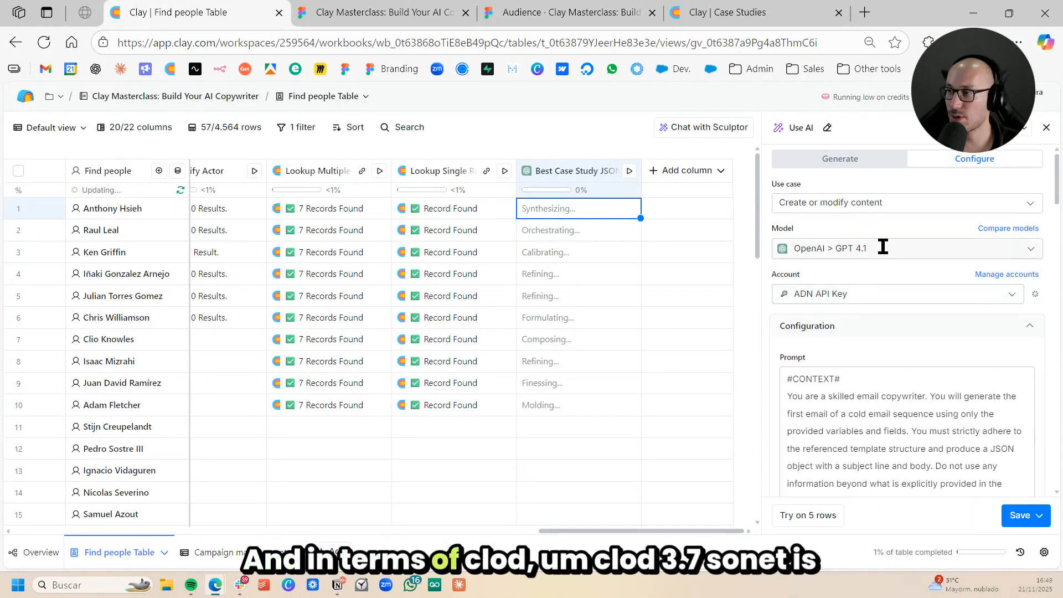
# - Set the cold email AI column's model to Anthropic's Claude 4.5 Sonnet
pyautogui.click(882, 244)
pyautogui.scroll(-5, 933, 343)
pyautogui.scroll(-5, 933, 338)
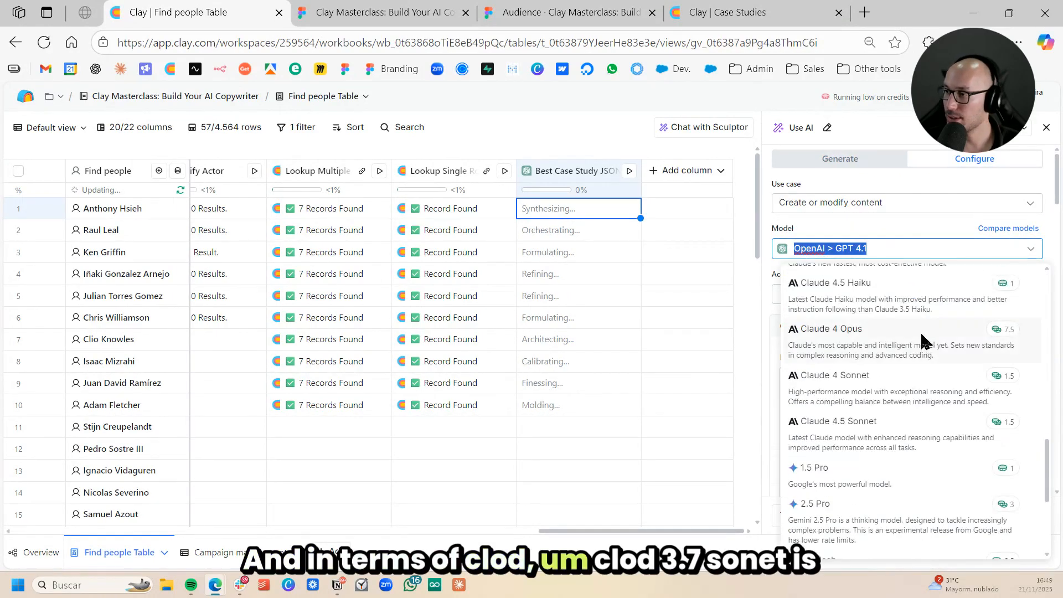
pyautogui.scroll(5, 921, 376)
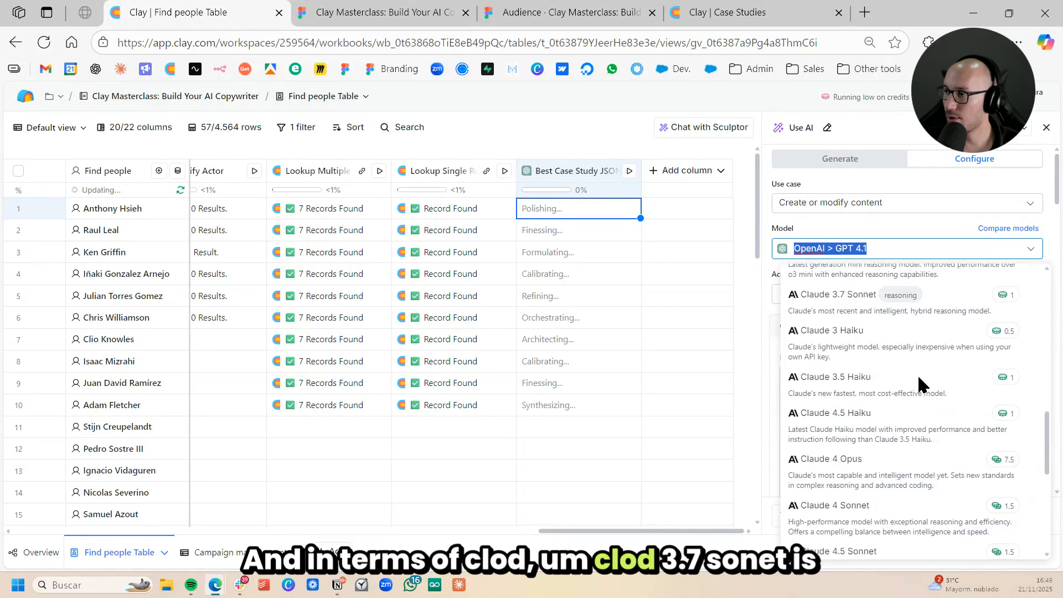
pyautogui.scroll(-5, 919, 379)
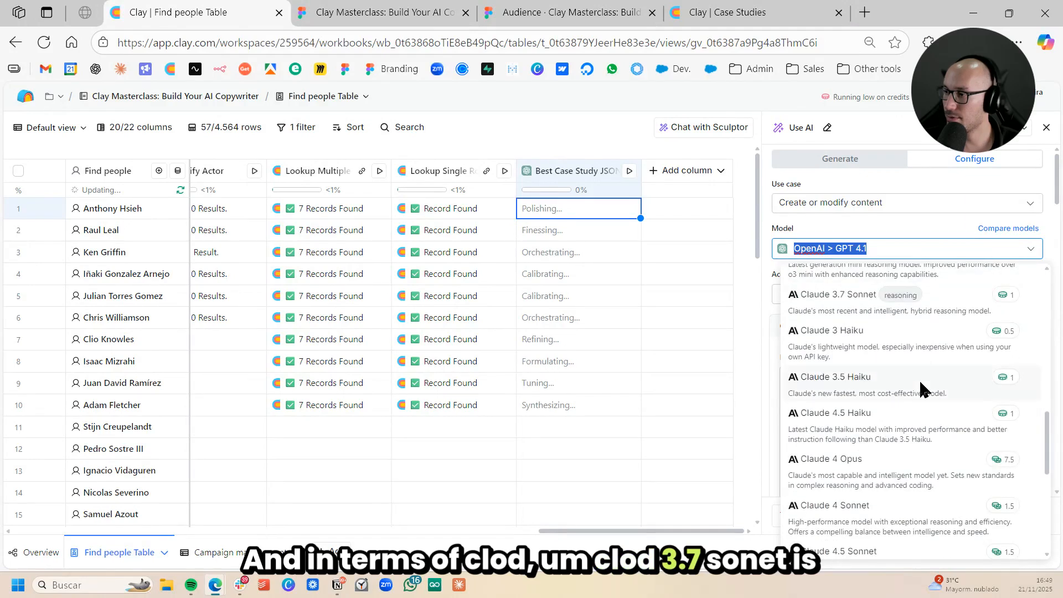
pyautogui.scroll(2, 924, 390)
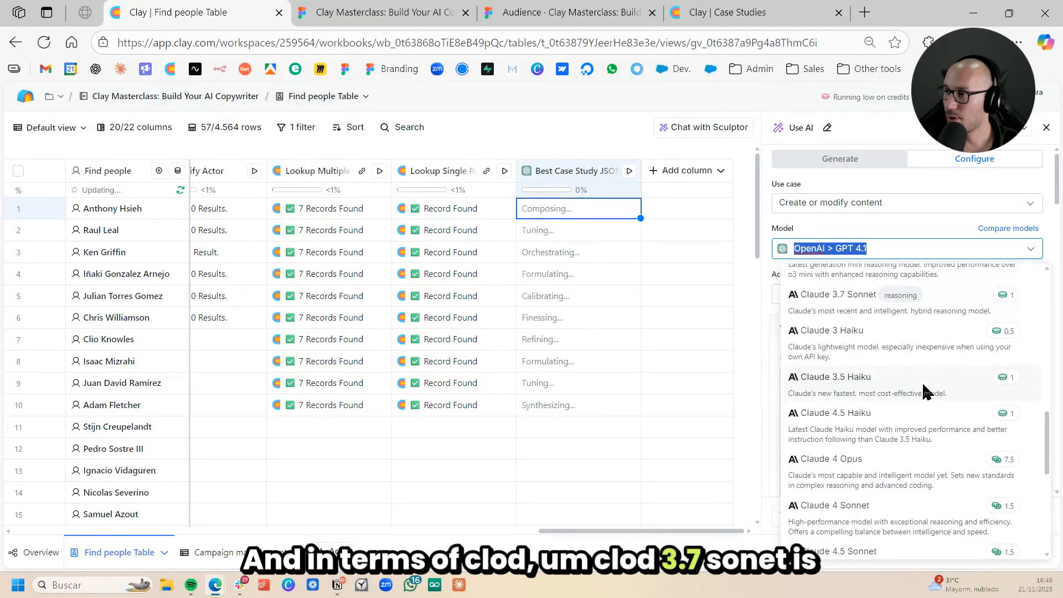
pyautogui.scroll(2, 923, 388)
pyautogui.scroll(-2, 939, 438)
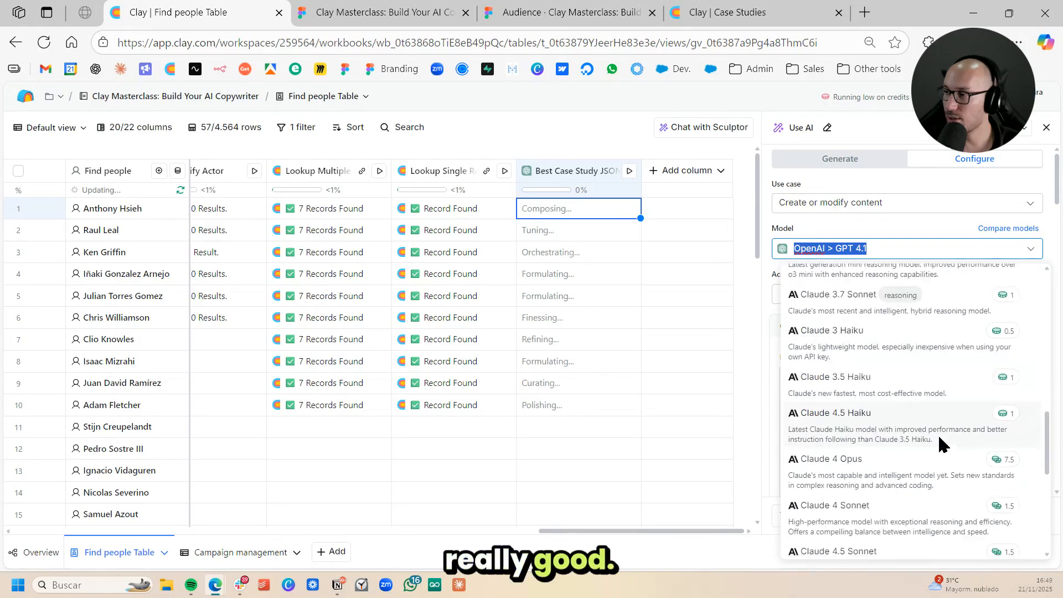
pyautogui.scroll(-2, 937, 433)
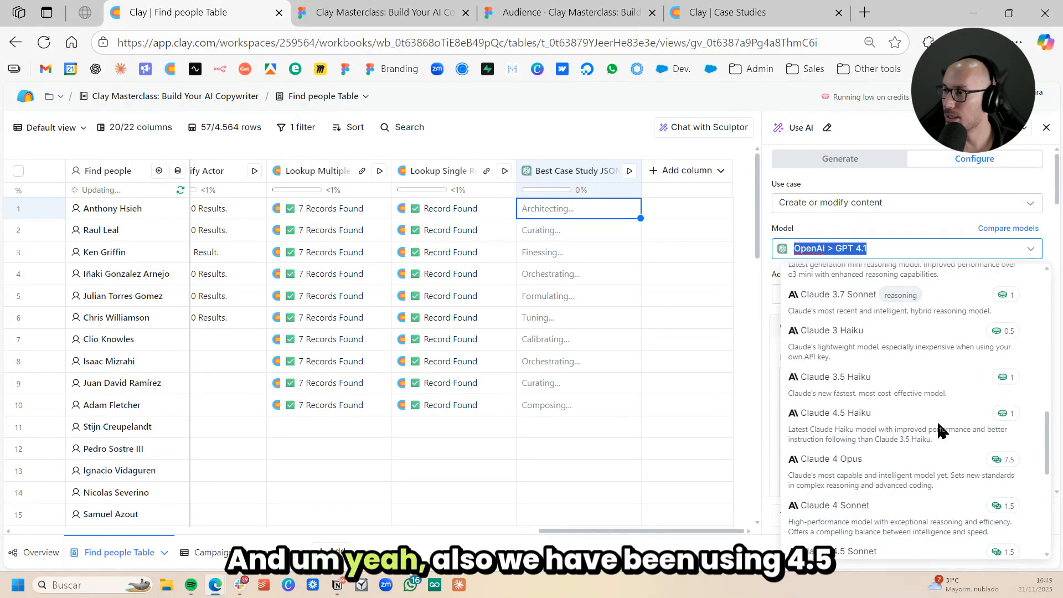
pyautogui.scroll(2, 939, 435)
pyautogui.scroll(-2, 939, 434)
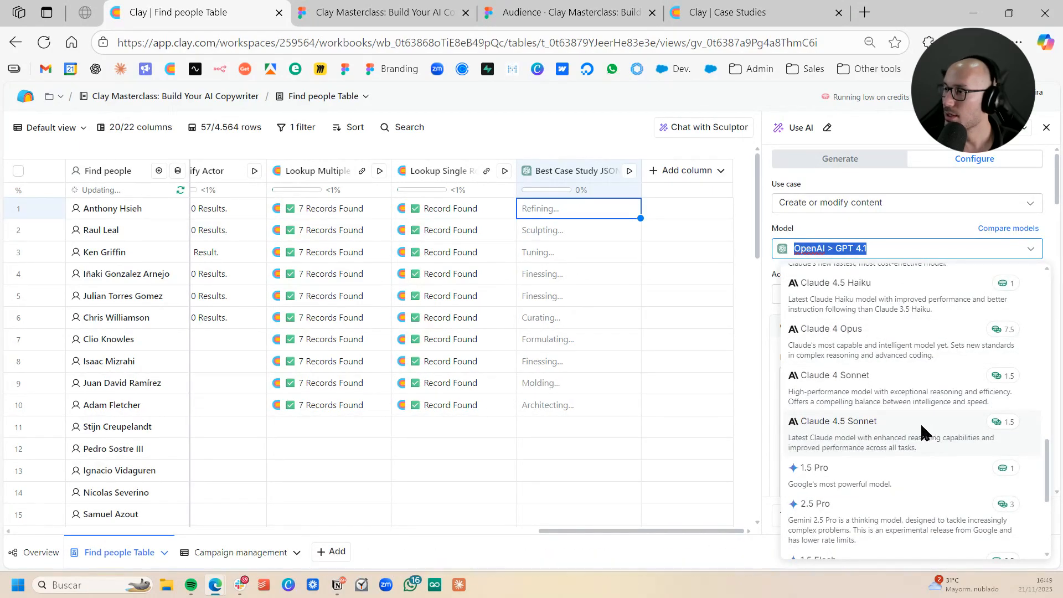
pyautogui.click(920, 431)
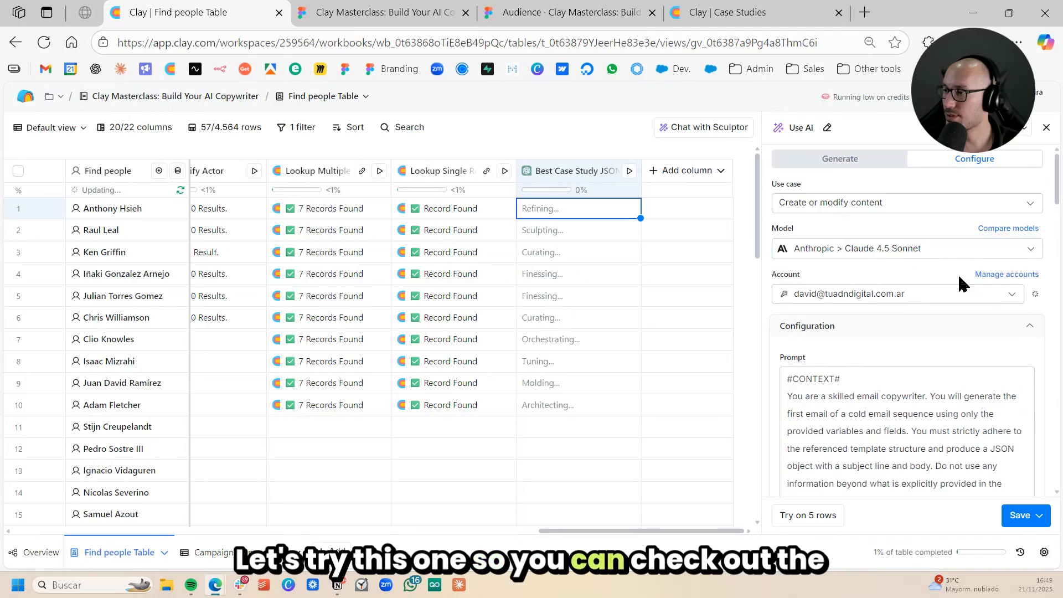
# - Check the remaining cold email column settings and save the column without running it
pyautogui.scroll(-10, 1010, 342)
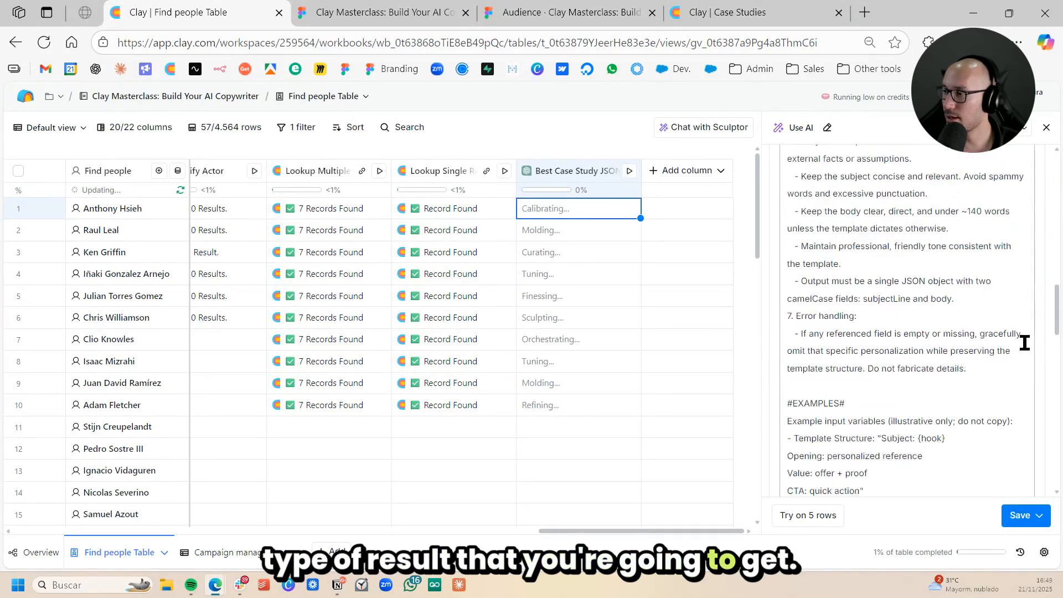
pyautogui.scroll(-5, 1021, 385)
pyautogui.scroll(2, 991, 368)
pyautogui.scroll(-2, 991, 380)
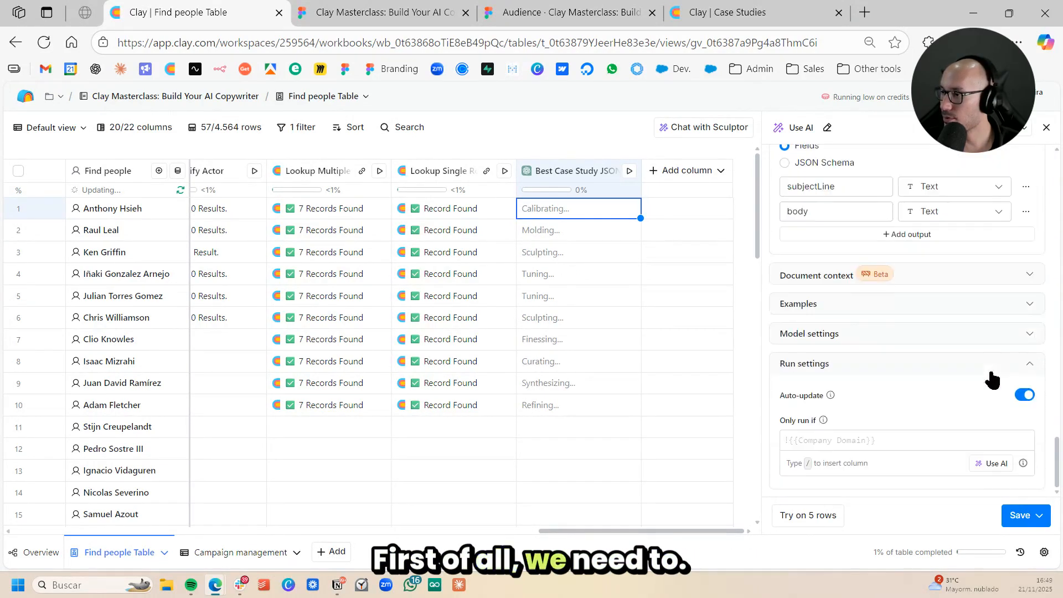
pyautogui.click(1022, 517)
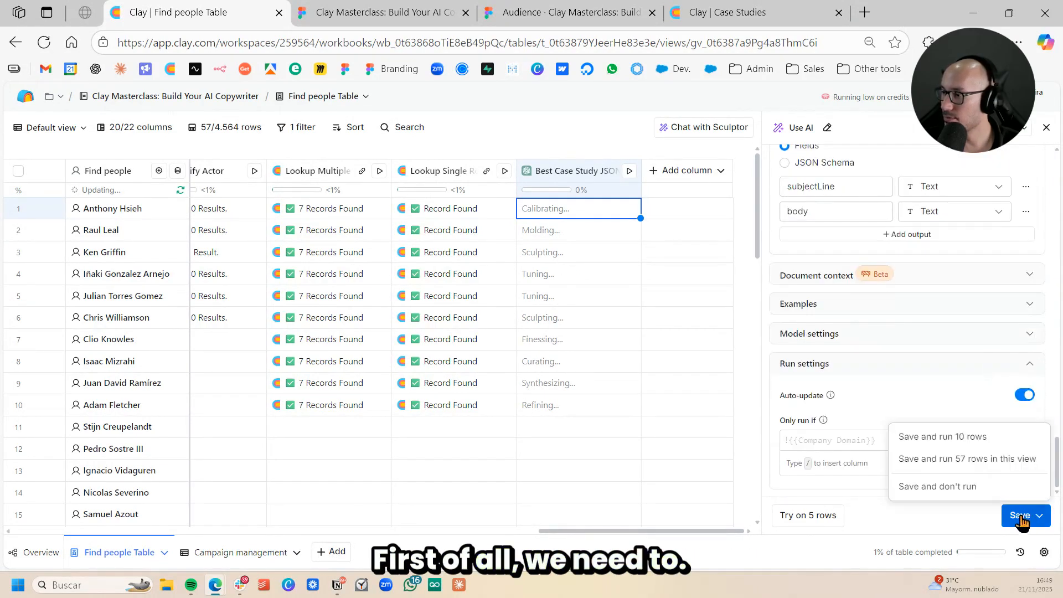
pyautogui.click(969, 488)
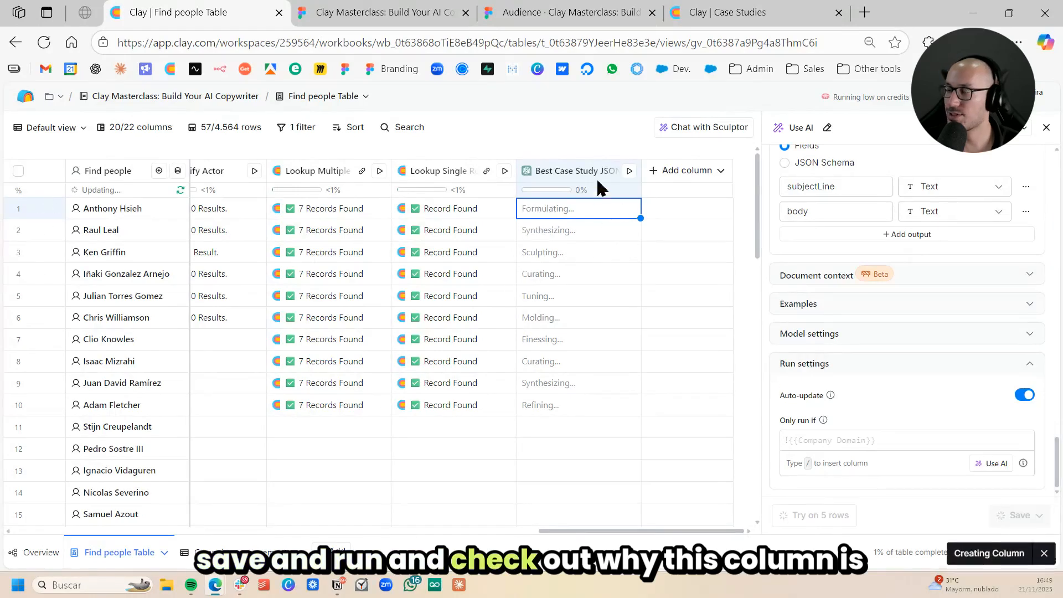
# - Edit the Best Case Study JSON column and change its model to GPT 5 Mini
pyautogui.click(554, 172)
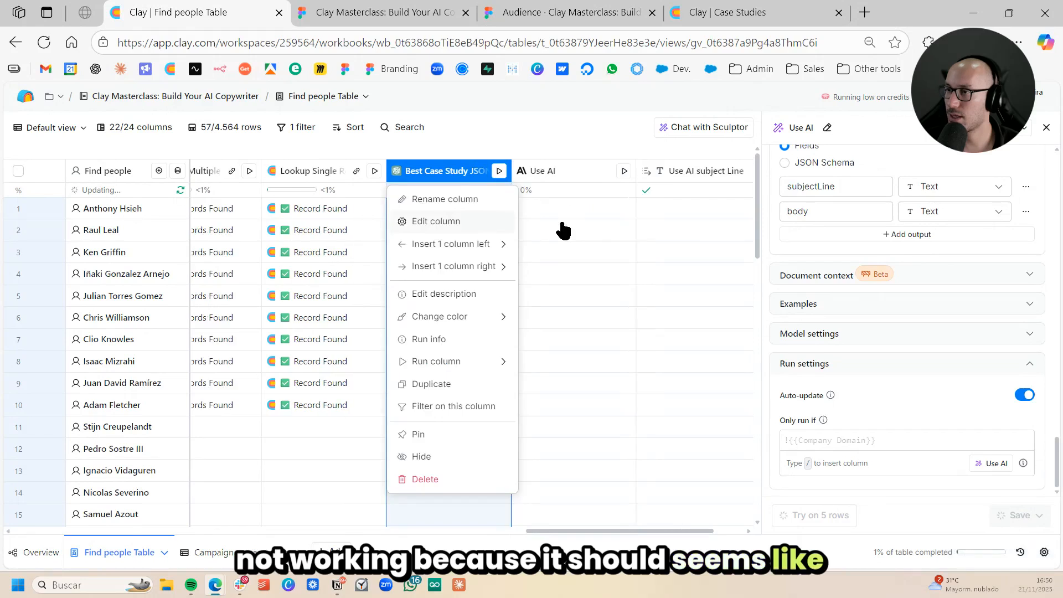
pyautogui.click(562, 230)
pyautogui.click(443, 173)
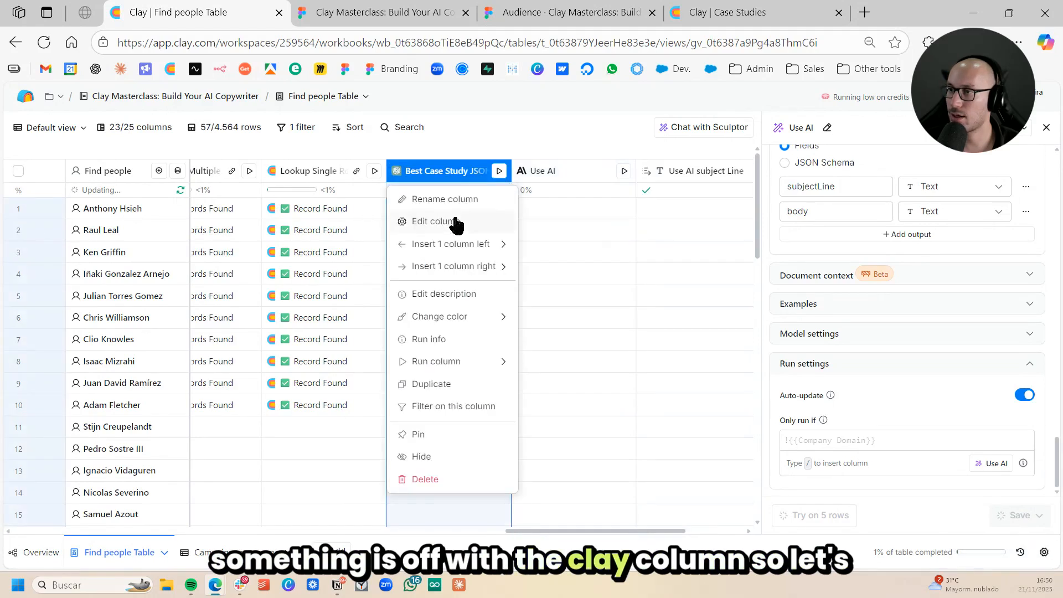
pyautogui.click(456, 222)
pyautogui.click(547, 257)
pyautogui.click(614, 172)
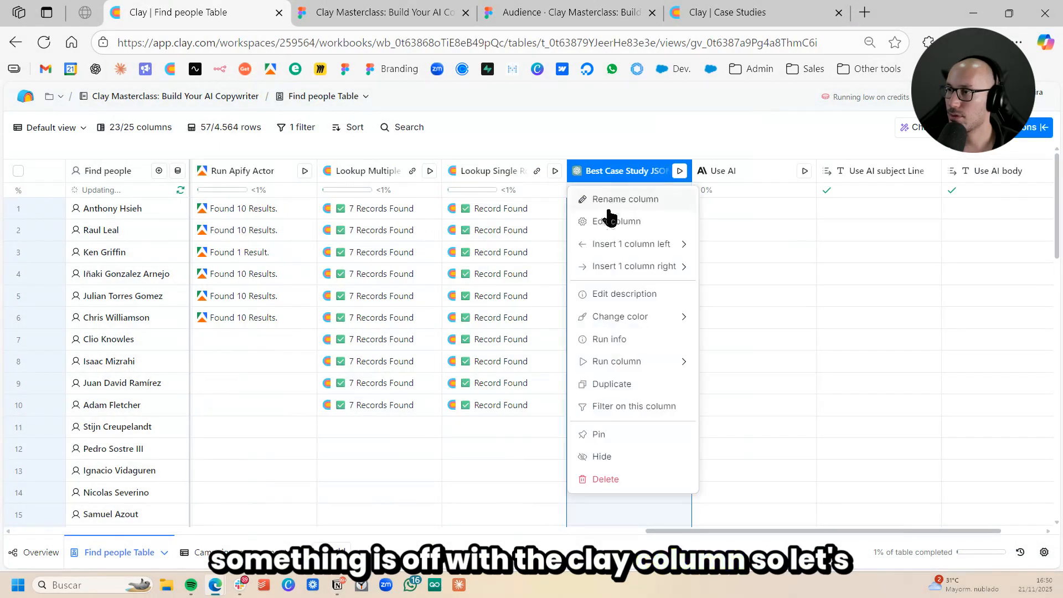
pyautogui.click(695, 222)
pyautogui.scroll(-5, 908, 255)
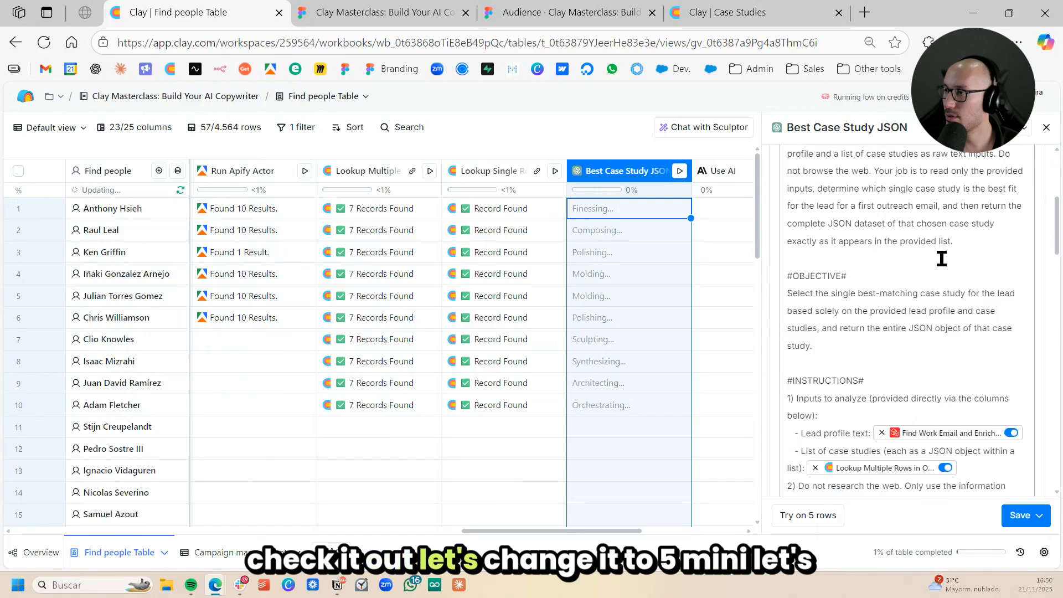
pyautogui.scroll(10, 941, 259)
pyautogui.click(884, 248)
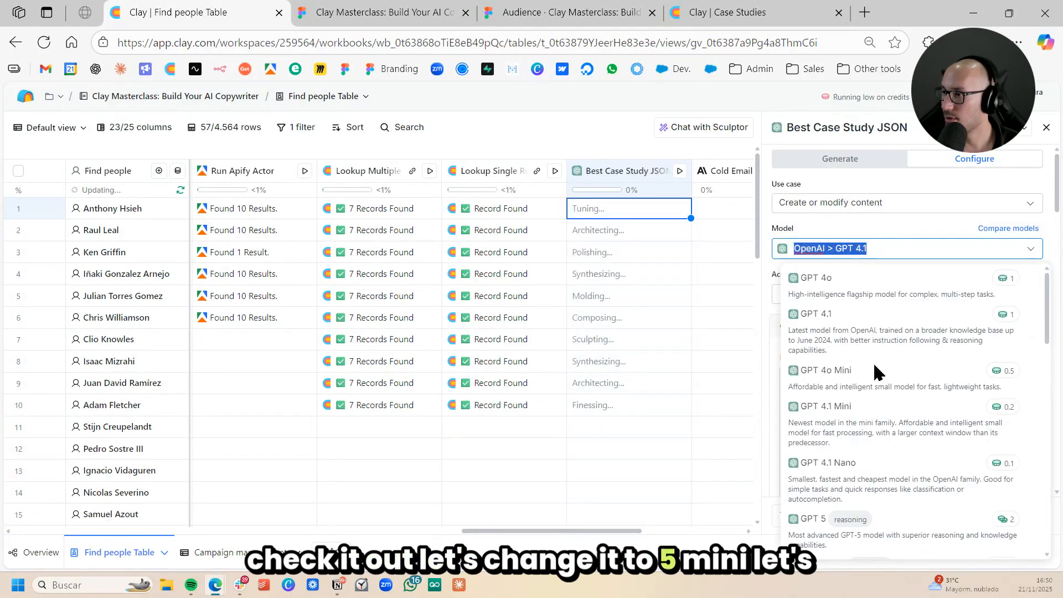
pyautogui.scroll(-2, 879, 423)
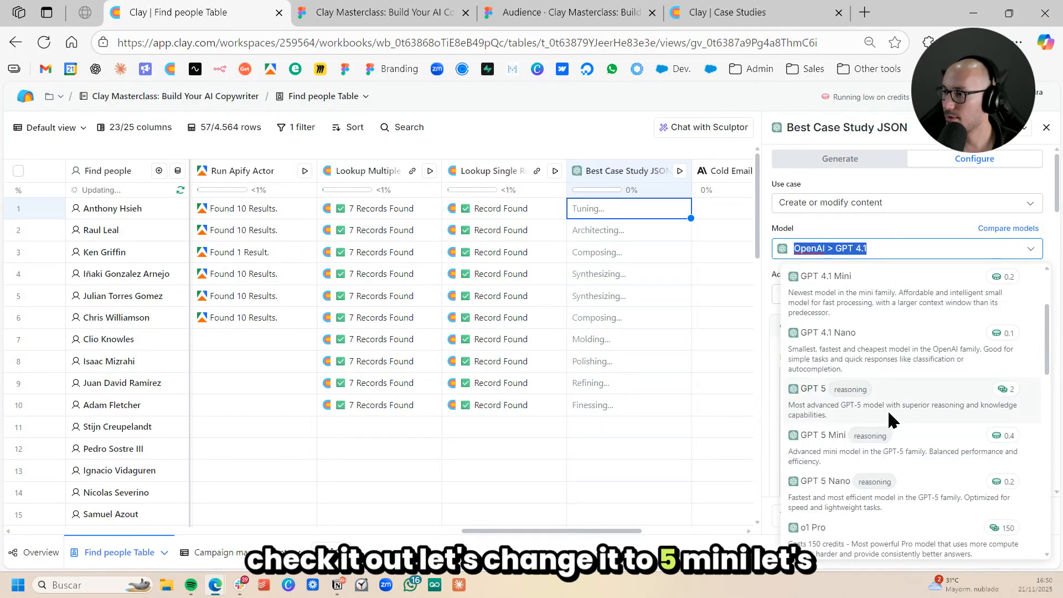
pyautogui.click(934, 441)
# - Save the Best Case Study JSON column and run it on 10 rows
pyautogui.click(1023, 514)
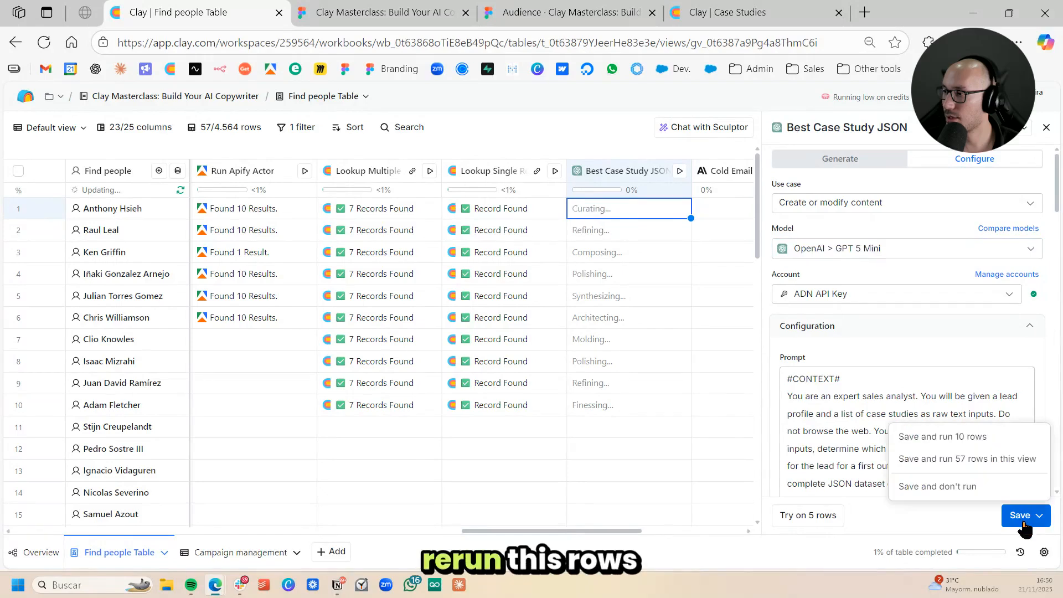
pyautogui.click(973, 434)
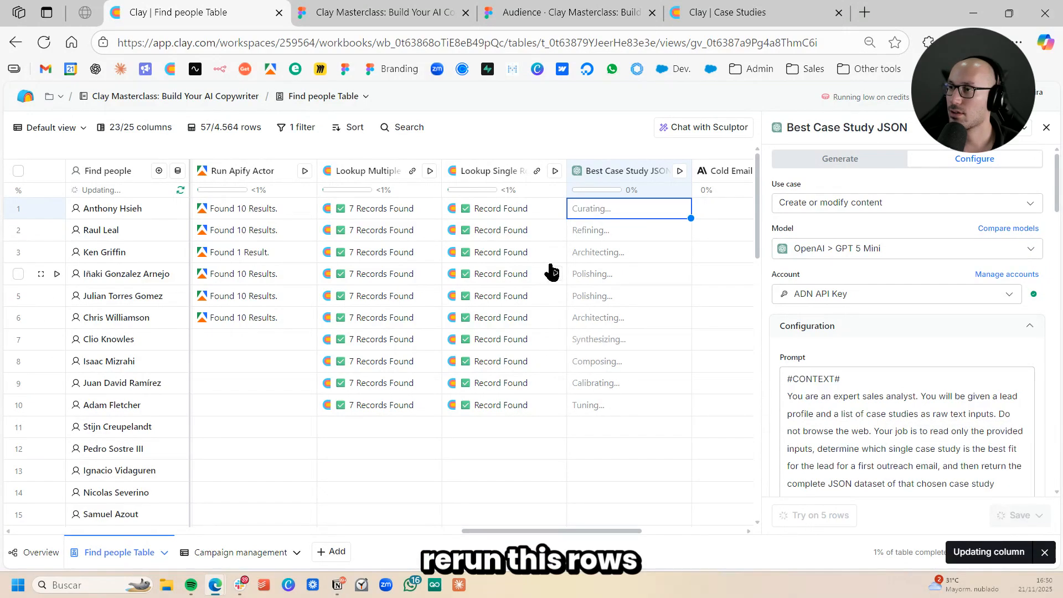
pyautogui.click(609, 252)
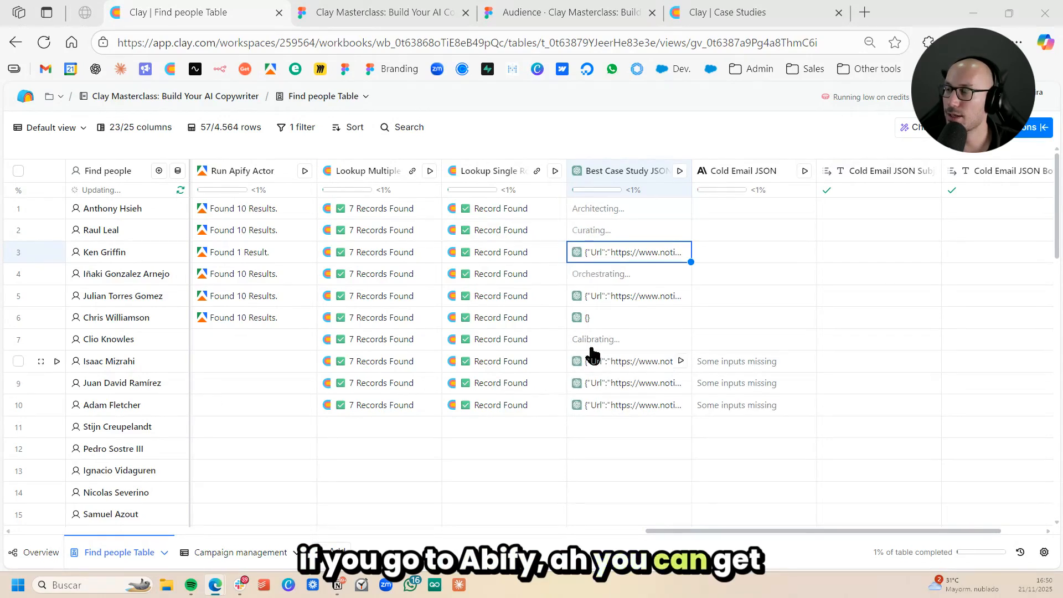
# - Go to the Apify console in a new browser tab and view the Linkedin Profile Posts Scraper [NO COOKIES] actor
pyautogui.click(865, 12)
pyautogui.write('apif')
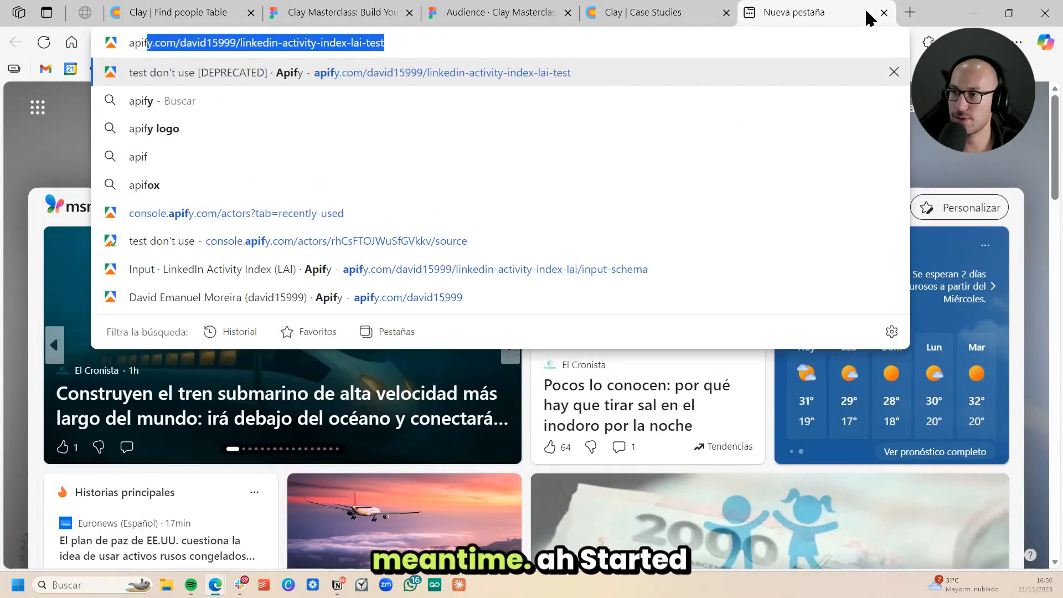
pyautogui.press('Return')
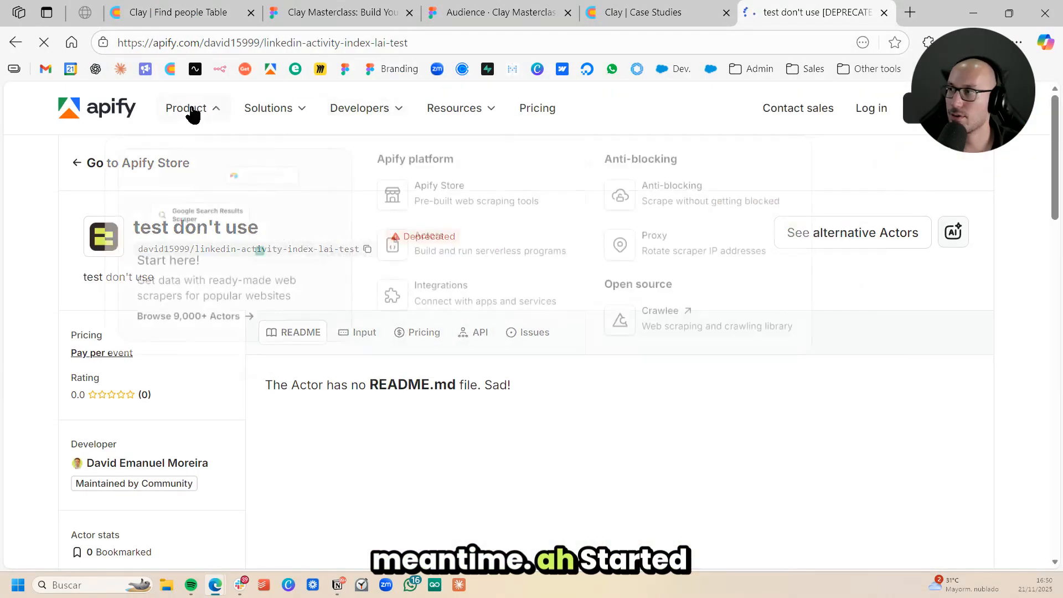
pyautogui.click(944, 108)
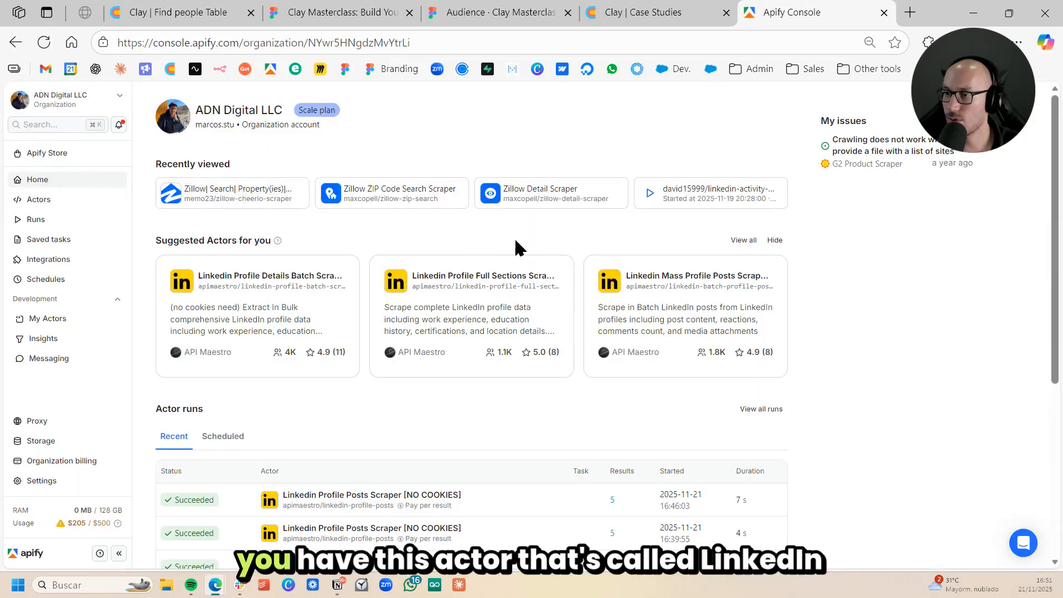
pyautogui.scroll(-3, 474, 248)
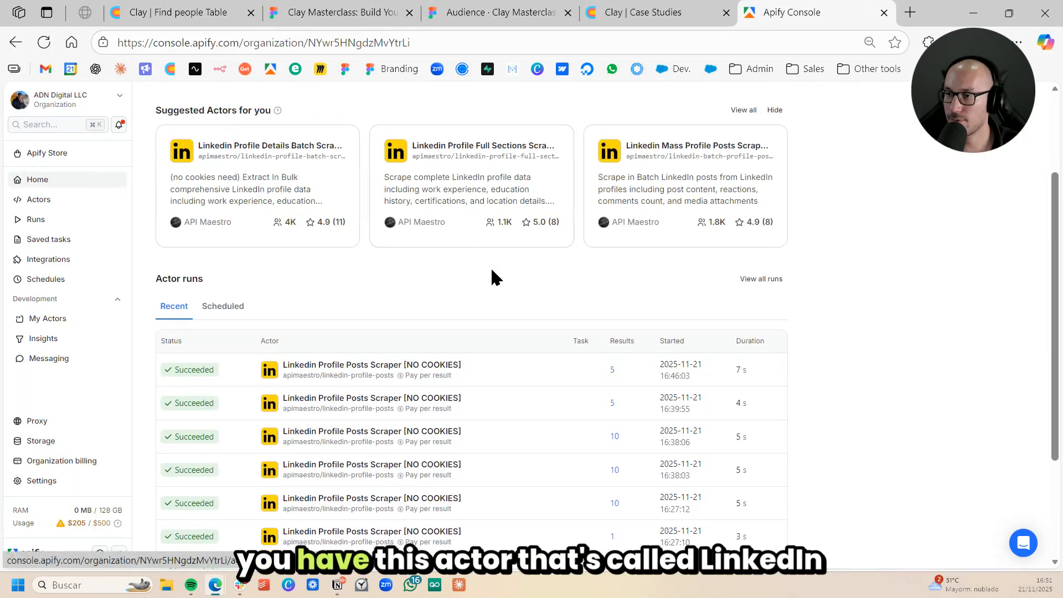
pyautogui.click(385, 365)
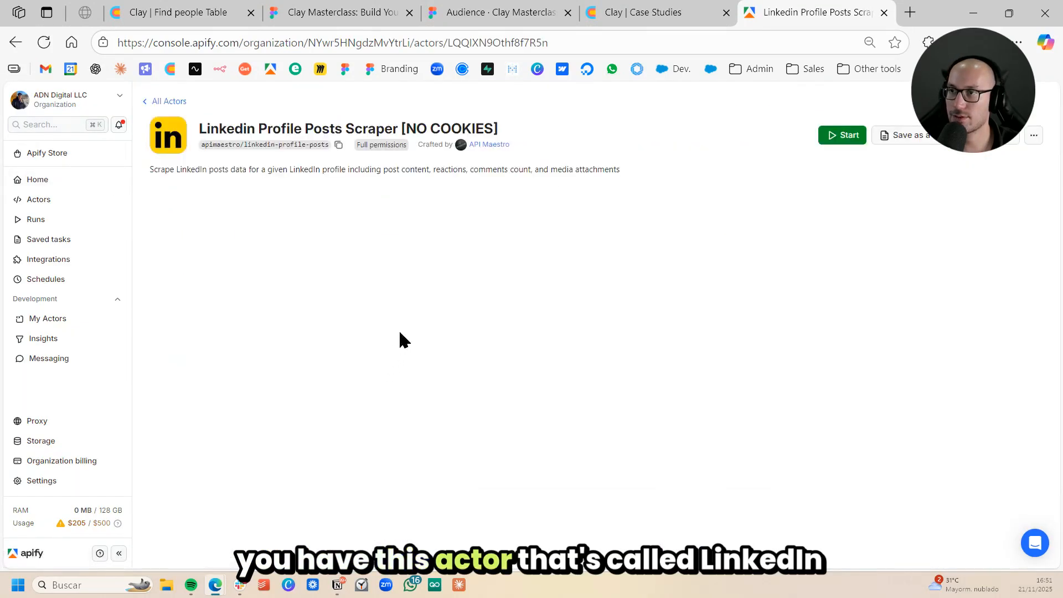
pyautogui.moveTo(200, 126); pyautogui.dragTo(498, 130)
pyautogui.doubleClick(465, 105)
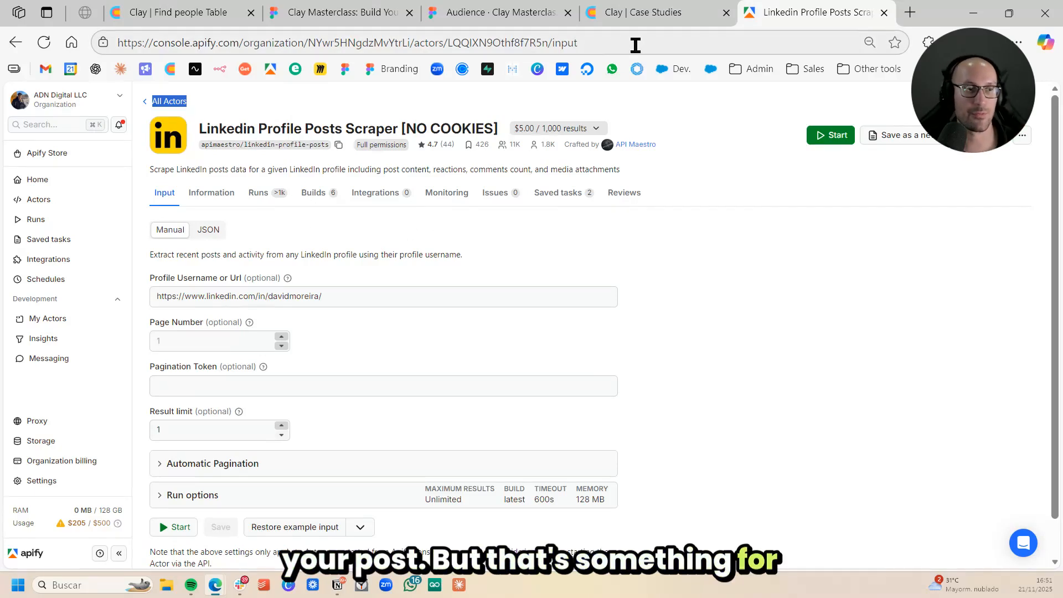
# - Switch back to Clay's Find people Table and review the Best Case Study JSON output for row 5
pyautogui.click(653, 11)
pyautogui.click(531, 7)
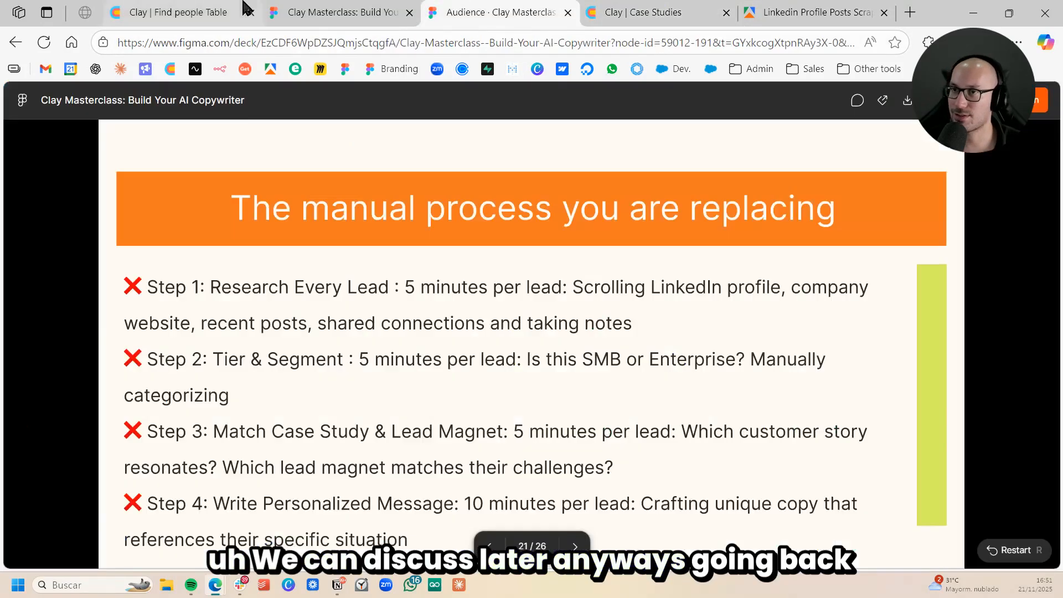
pyautogui.click(191, 12)
pyautogui.click(631, 299)
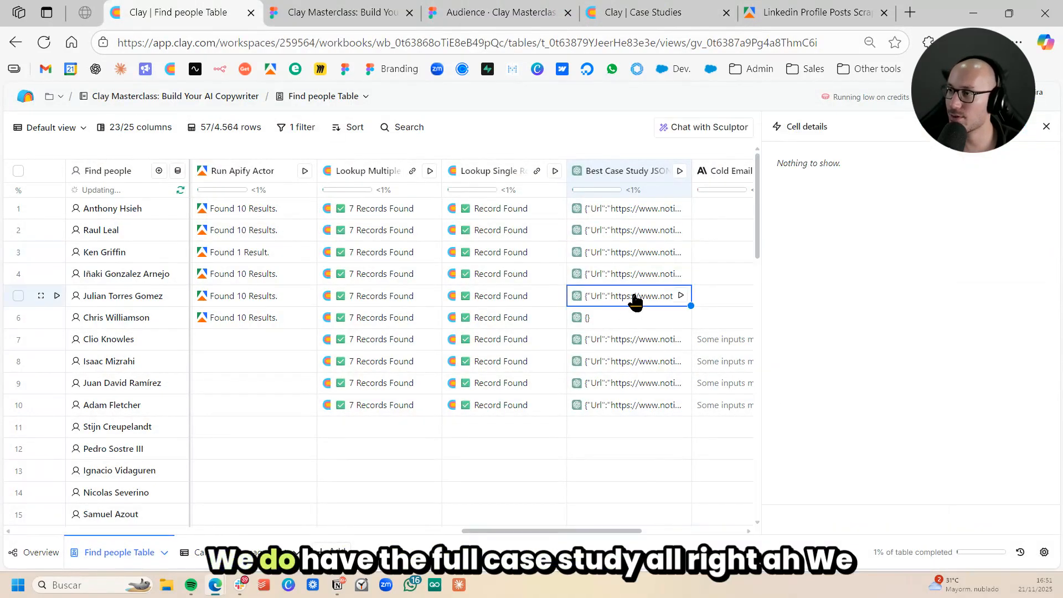
pyautogui.scroll(-3, 949, 260)
pyautogui.scroll(-10, 949, 260)
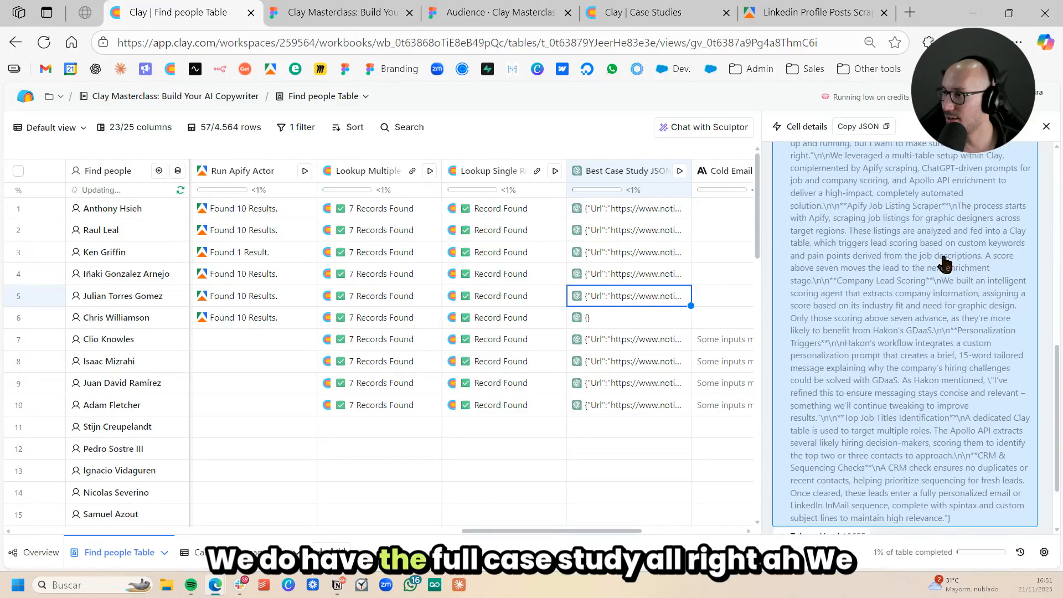
pyautogui.click(1046, 126)
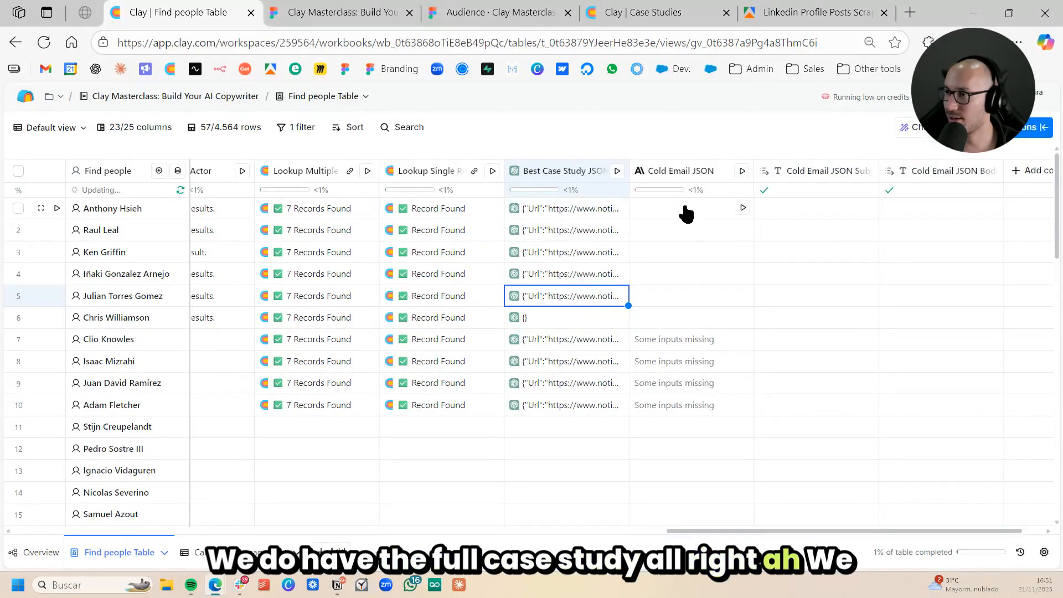
# - Review the model and prompt instructions in the Cold Email JSON column's configuration
pyautogui.click(680, 173)
pyautogui.click(679, 221)
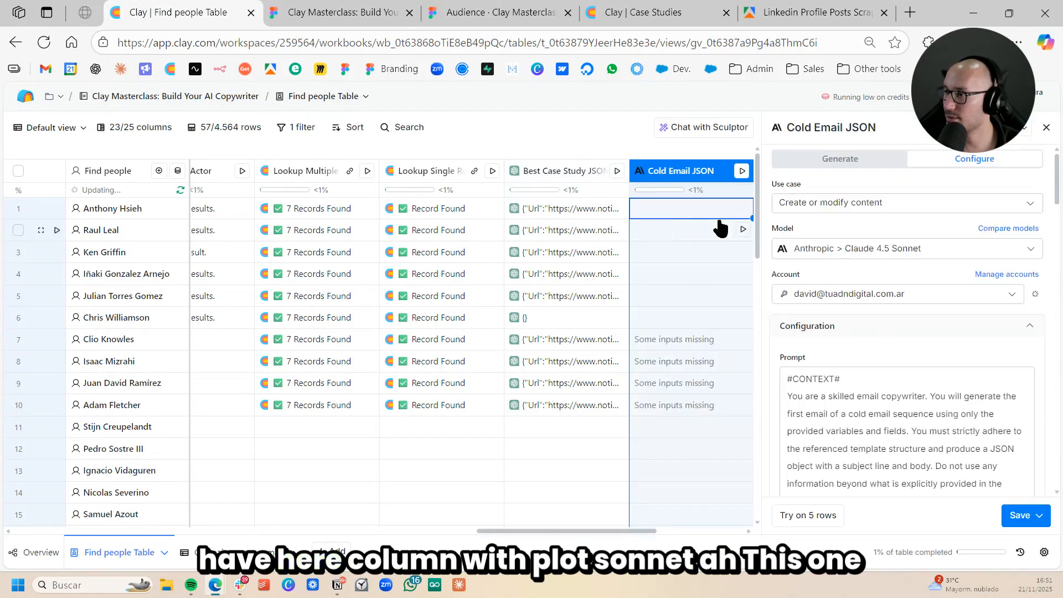
pyautogui.scroll(-8, 959, 296)
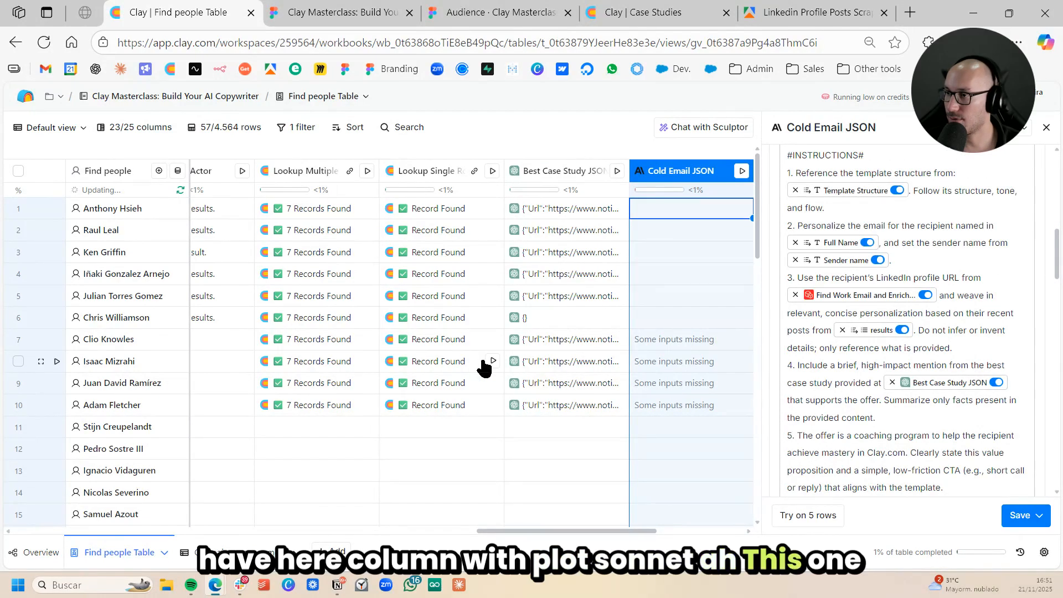
# - Run the Apify actor for the leads in rows 9 and 10
pyautogui.hscroll(-5, 454, 371)
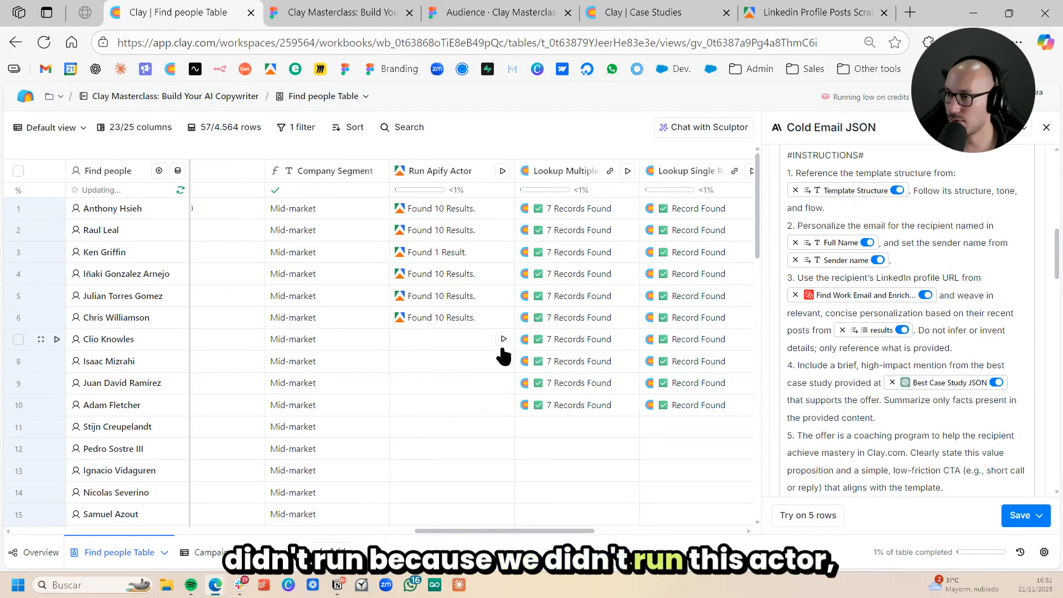
pyautogui.click(503, 382)
pyautogui.click(503, 406)
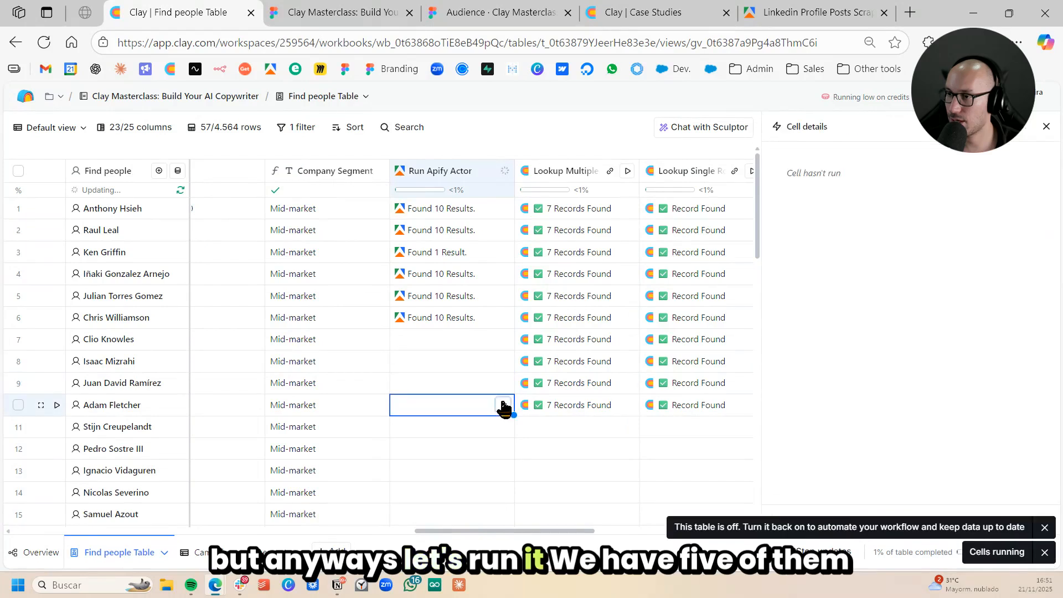
# - Run the Cold Email JSON column for the first 10 rows and close the cell details
pyautogui.hscroll(10, 581, 349)
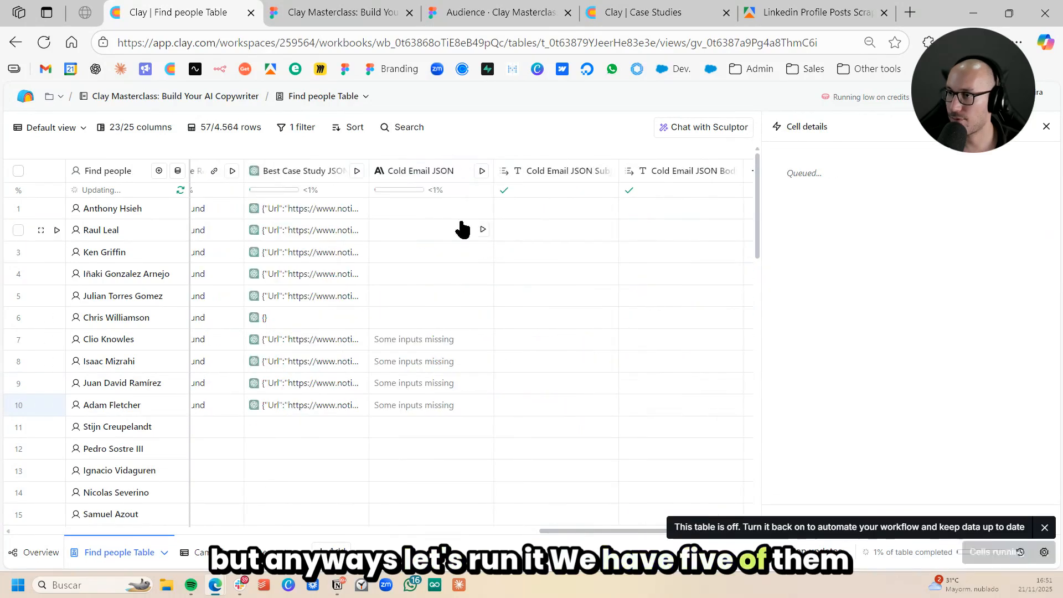
pyautogui.click(482, 172)
pyautogui.click(500, 192)
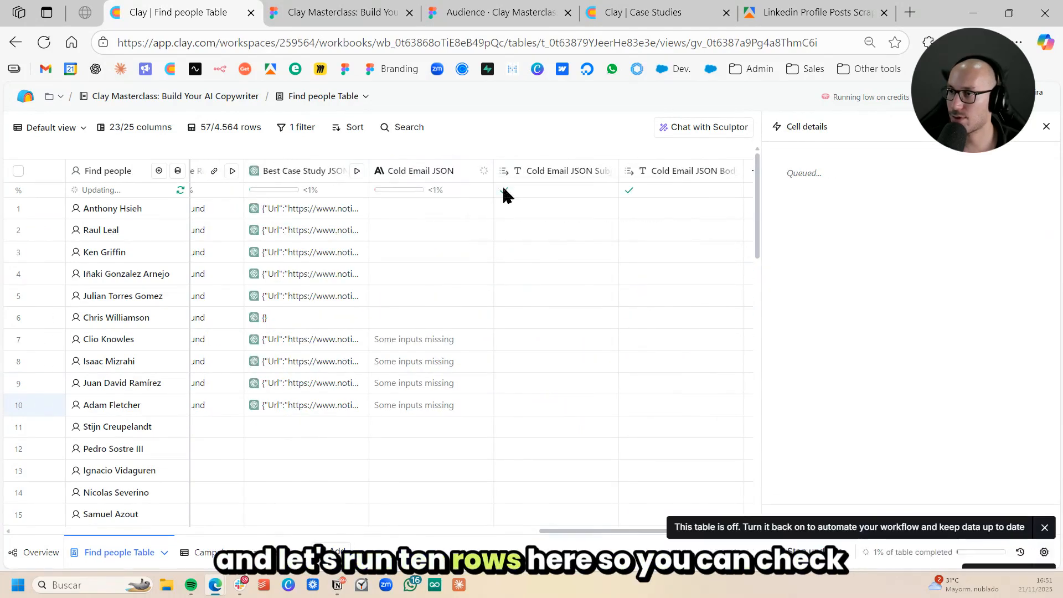
pyautogui.click(1046, 127)
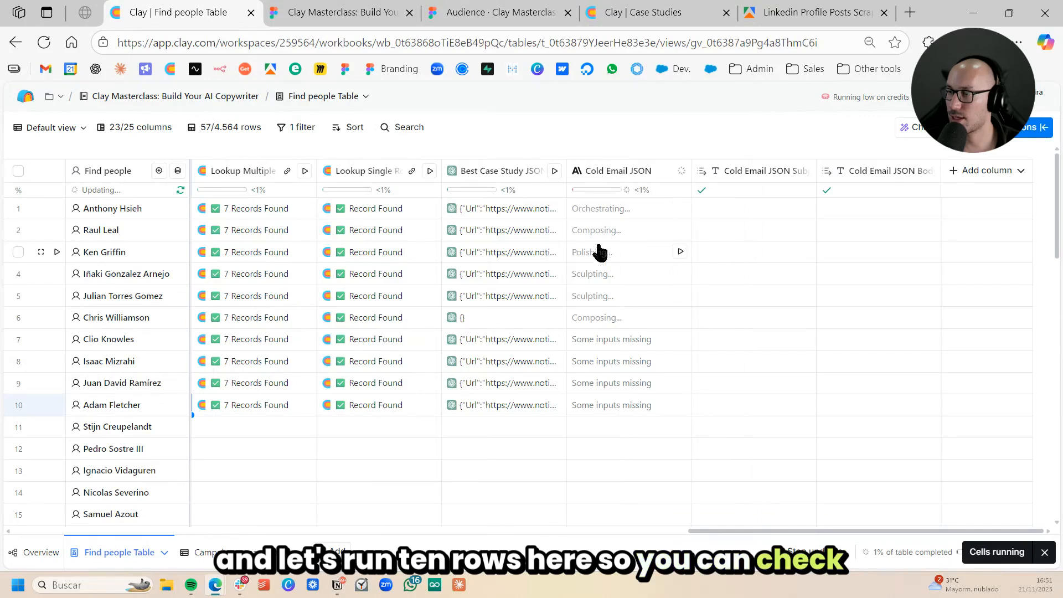
pyautogui.hscroll(-5, 686, 288)
pyautogui.hscroll(5, 700, 307)
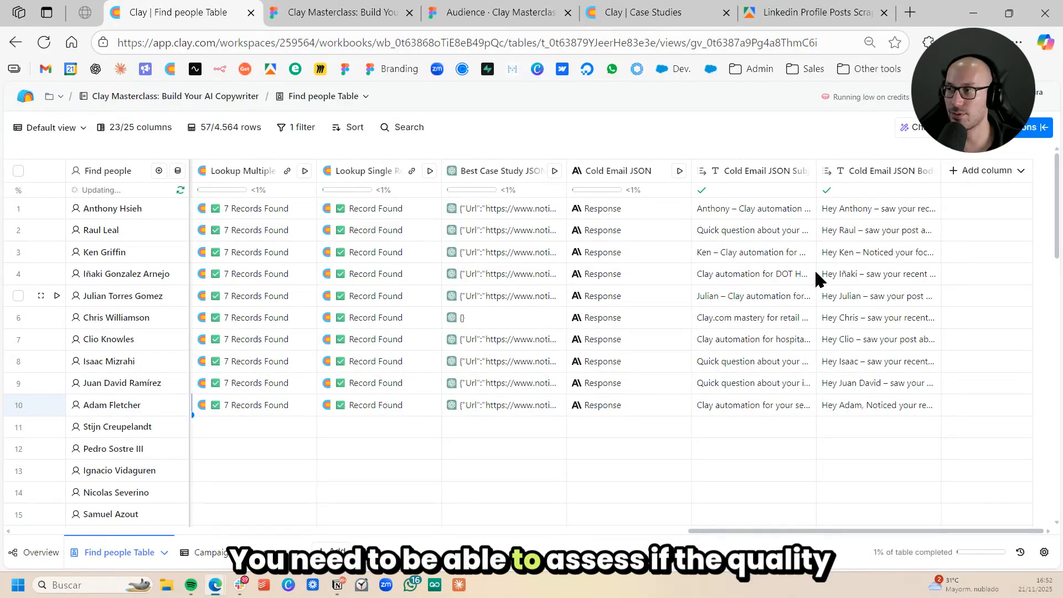
# - Check the generated subject lines and review the Cold Email JSON response details for row 1
pyautogui.click(784, 277)
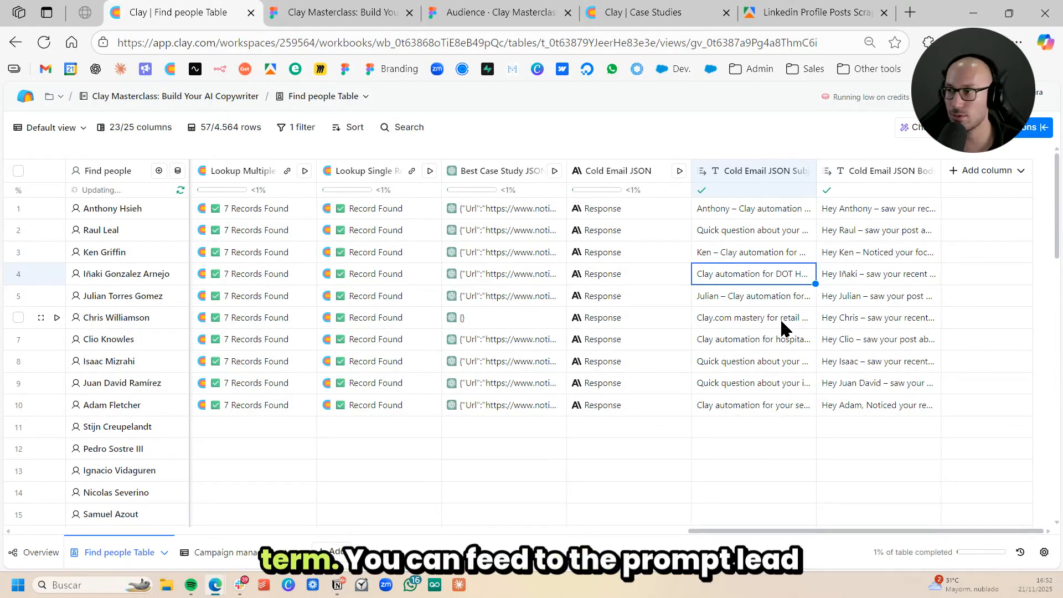
pyautogui.click(779, 314)
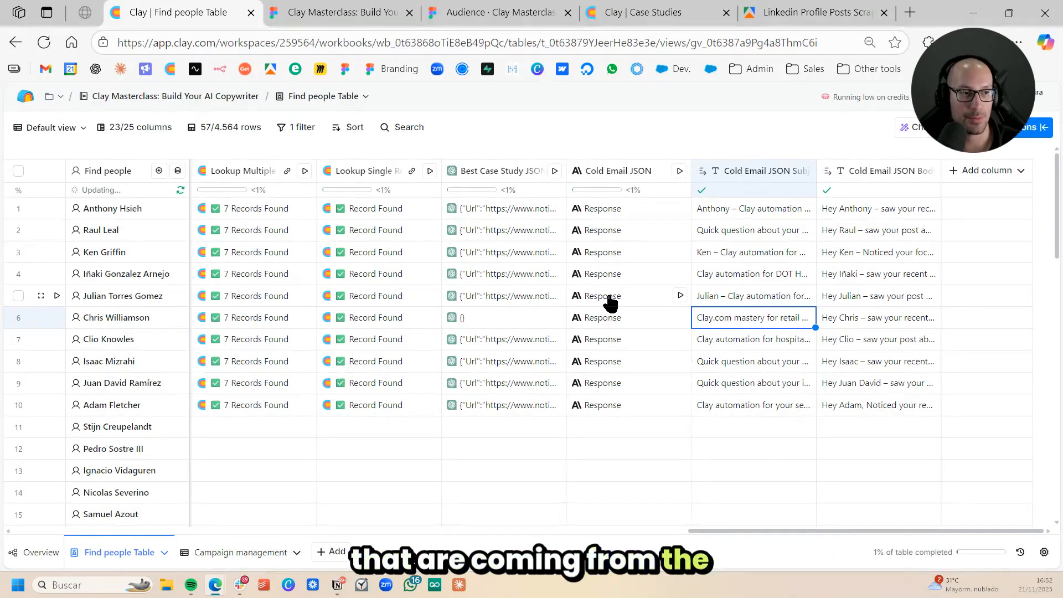
pyautogui.click(772, 254)
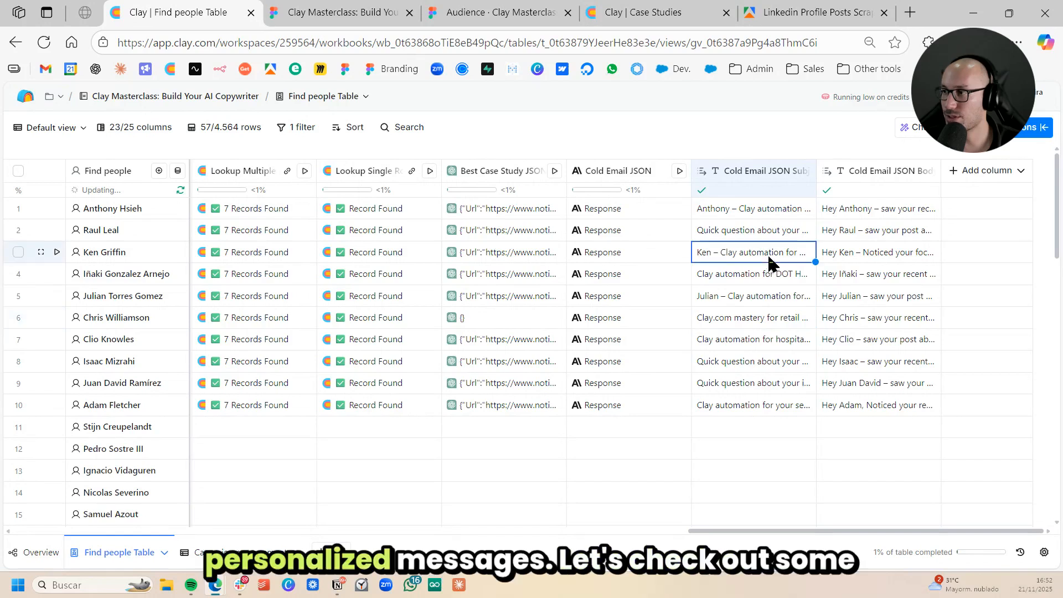
pyautogui.click(632, 209)
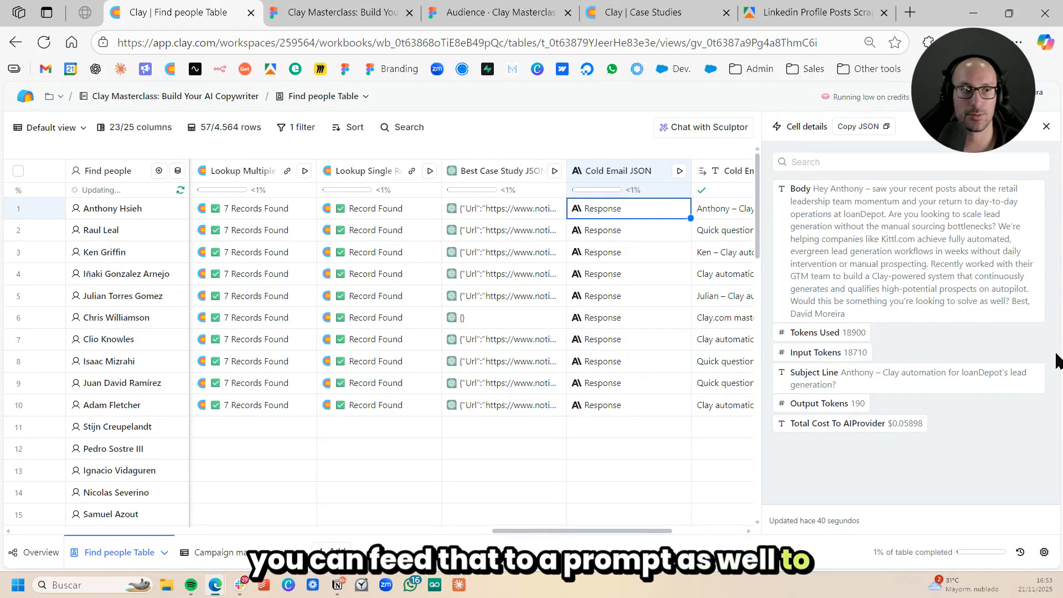
pyautogui.moveTo(1024, 387)
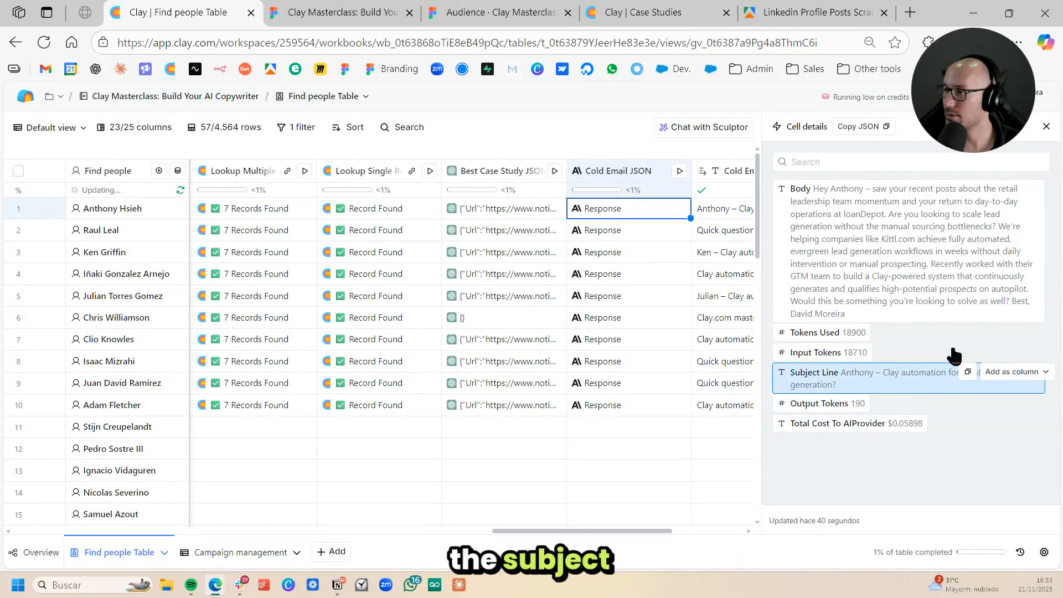
pyautogui.hscroll(5, 587, 304)
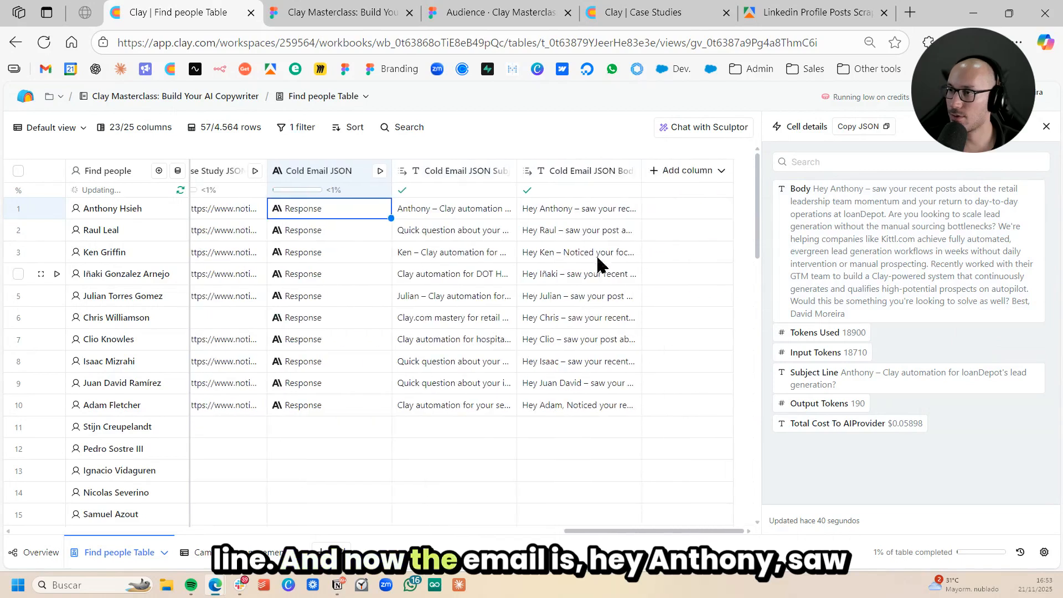
# - Open row 1's Cold Email JSON Body in the expanded view and read its opening paragraph
pyautogui.click(561, 209)
pyautogui.doubleClick(561, 209)
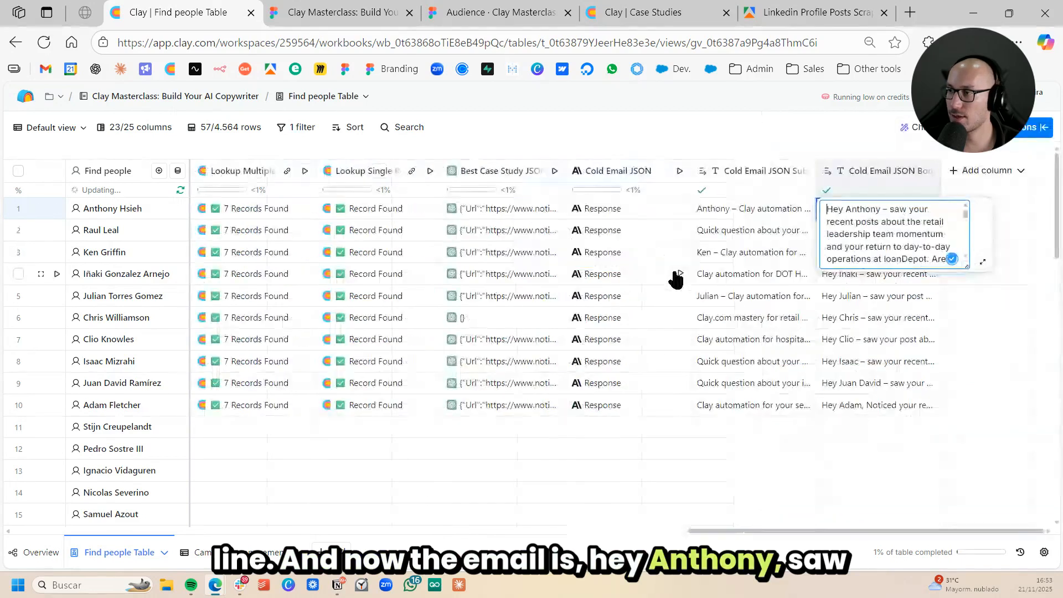
pyautogui.click(982, 263)
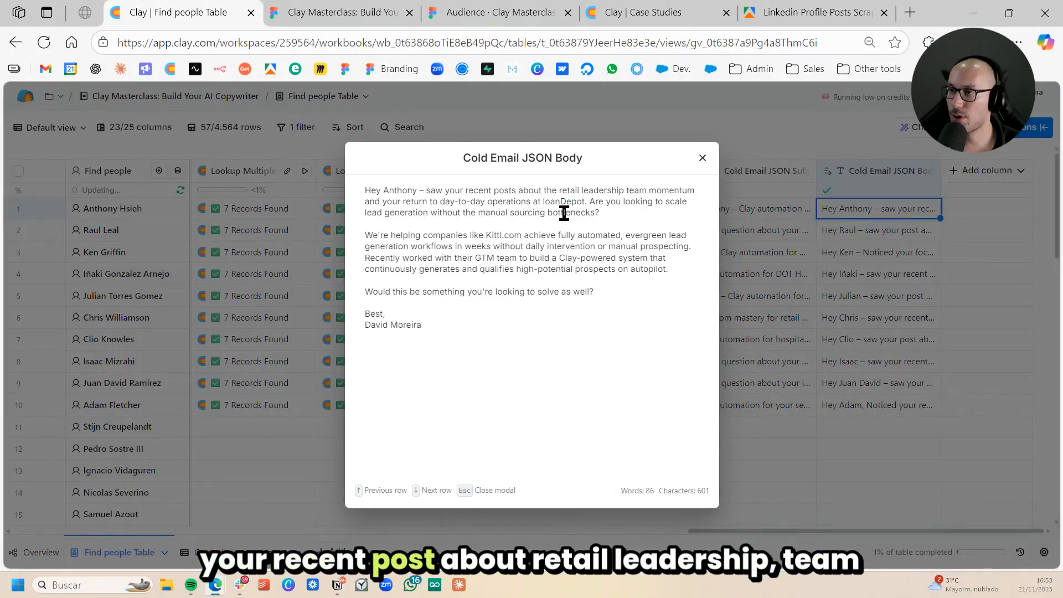
pyautogui.moveTo(464, 189); pyautogui.dragTo(647, 190)
pyautogui.click(652, 203)
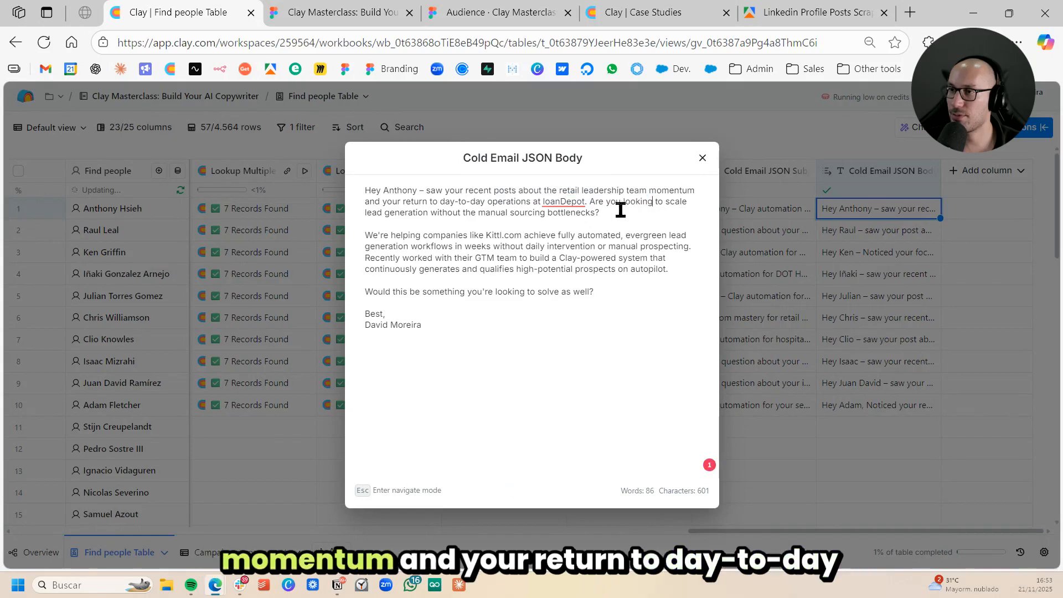
pyautogui.moveTo(422, 202); pyautogui.dragTo(559, 189)
pyautogui.click(647, 215)
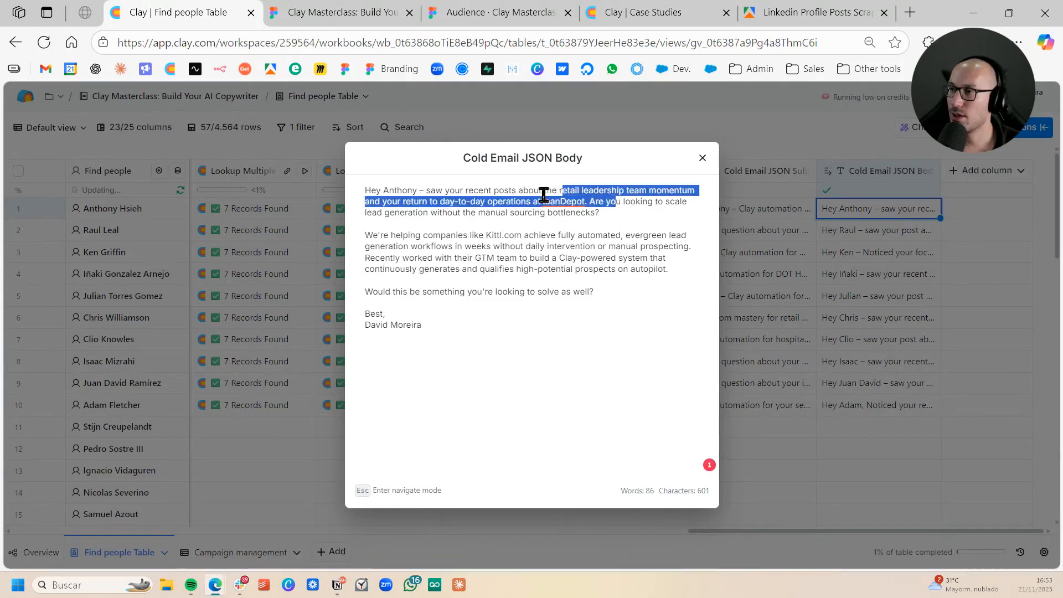
pyautogui.click(474, 190)
pyautogui.moveTo(389, 211); pyautogui.dragTo(631, 209)
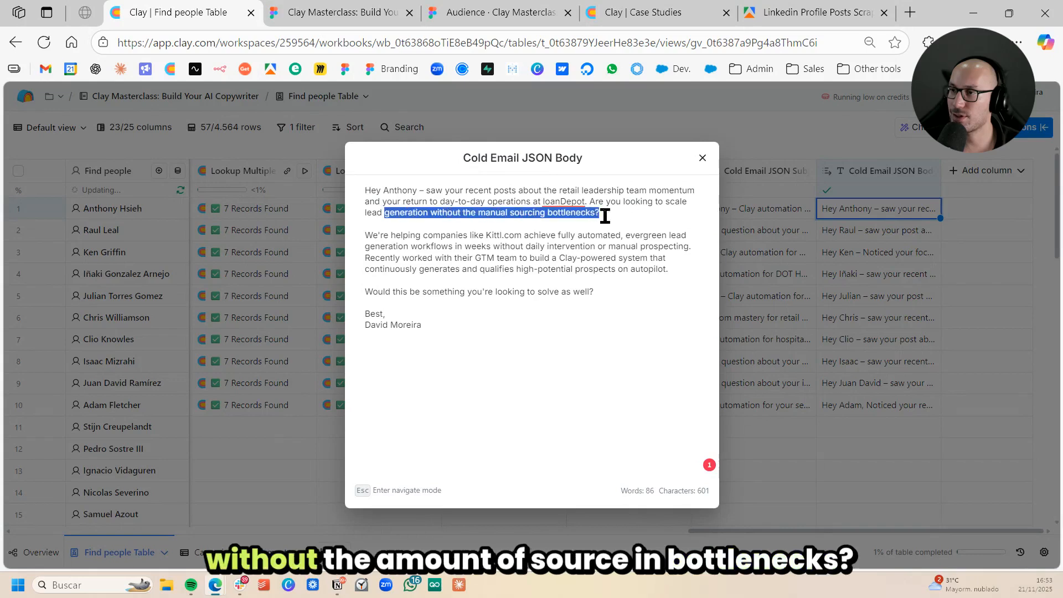
pyautogui.click(581, 235)
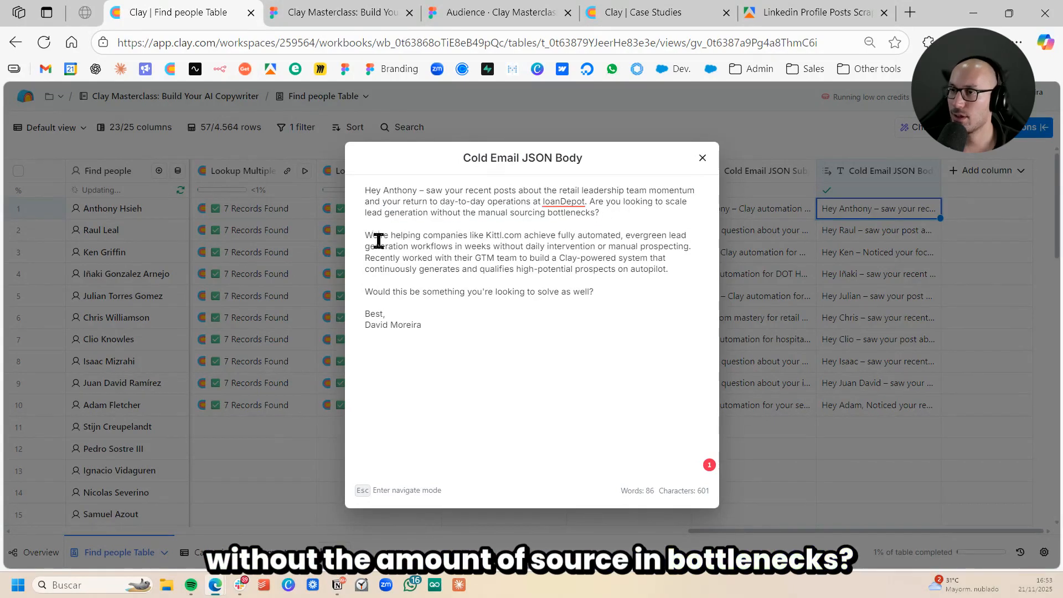
# - Read the case study paragraph and closing question in row 1's email body, and close the expanded view
pyautogui.click(440, 234)
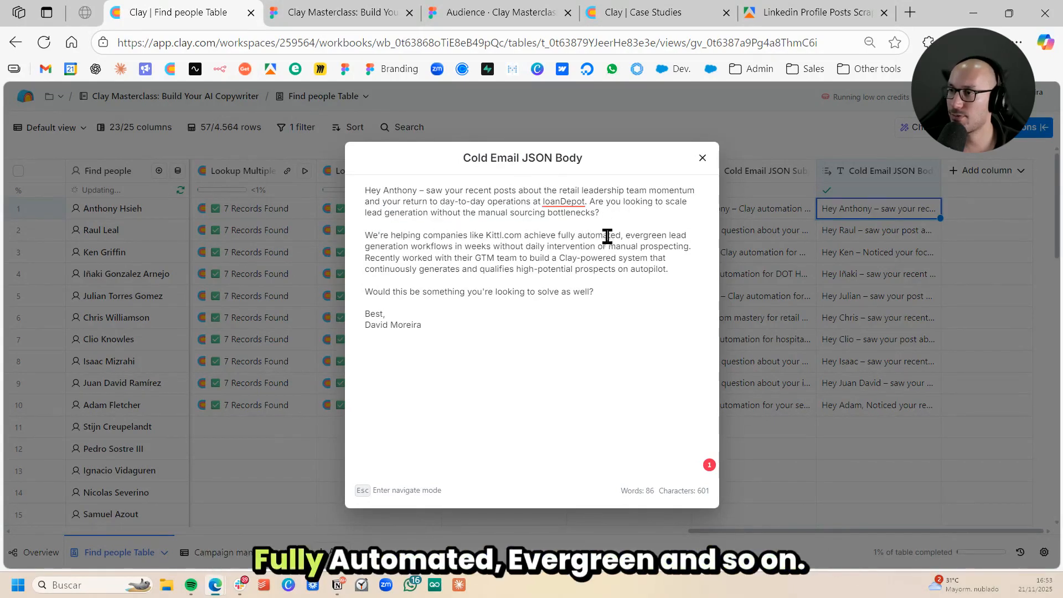
pyautogui.moveTo(558, 234); pyautogui.dragTo(645, 234)
pyautogui.moveTo(408, 246); pyautogui.dragTo(596, 250)
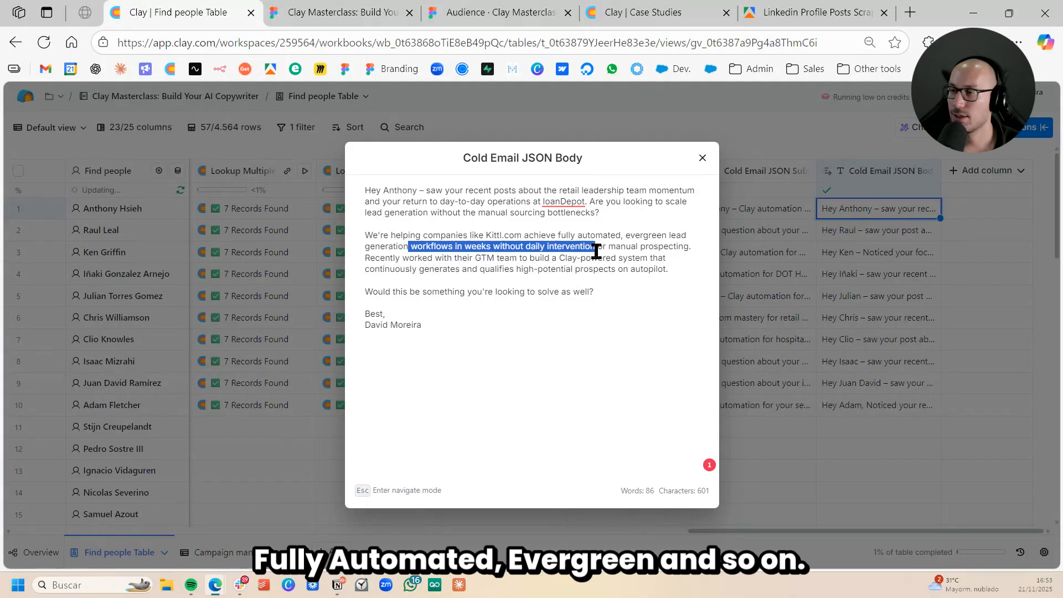
pyautogui.click(575, 270)
pyautogui.moveTo(442, 258); pyautogui.dragTo(668, 268)
pyautogui.click(442, 267)
pyautogui.moveTo(447, 259); pyautogui.dragTo(671, 269)
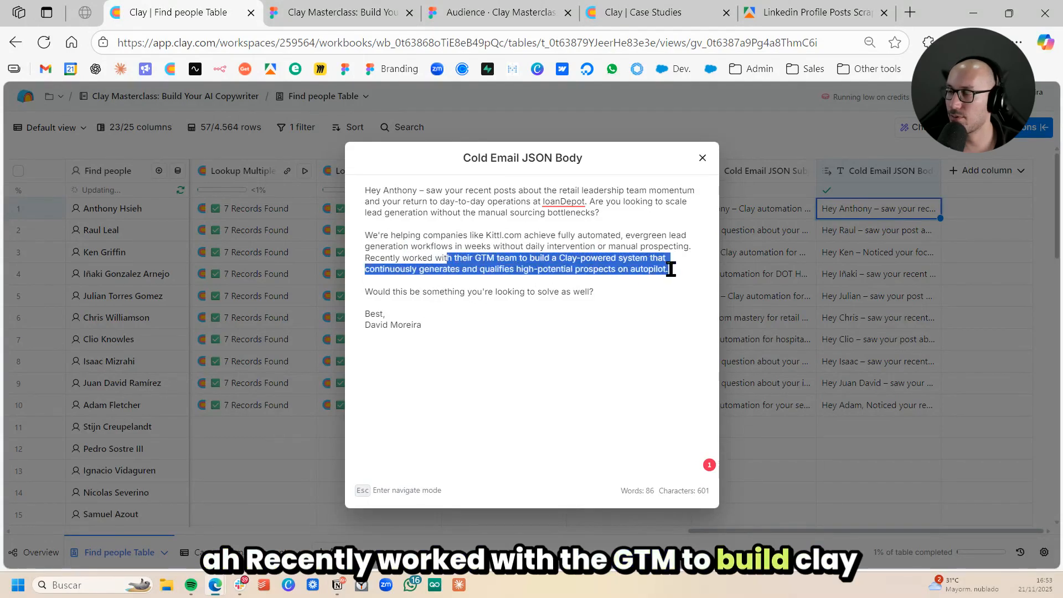
pyautogui.click(659, 289)
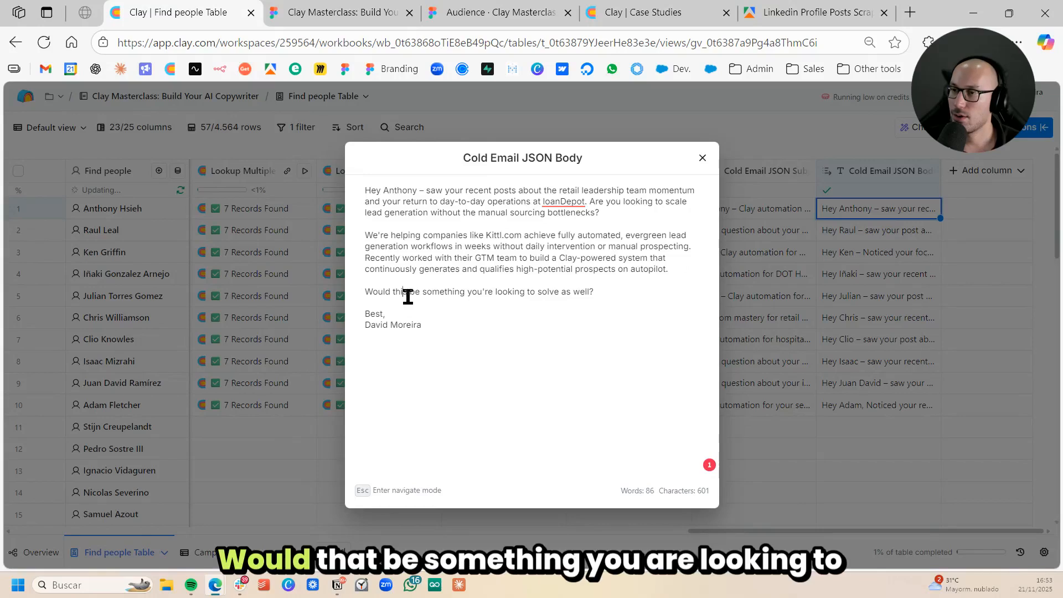
pyautogui.moveTo(407, 297); pyautogui.dragTo(586, 297)
pyautogui.click(635, 294)
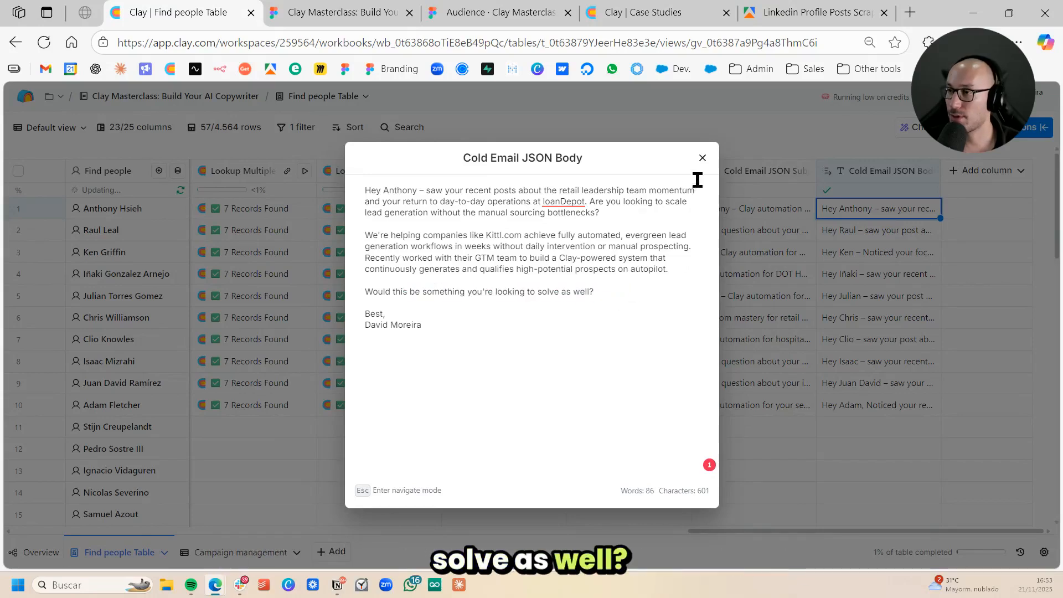
pyautogui.click(701, 160)
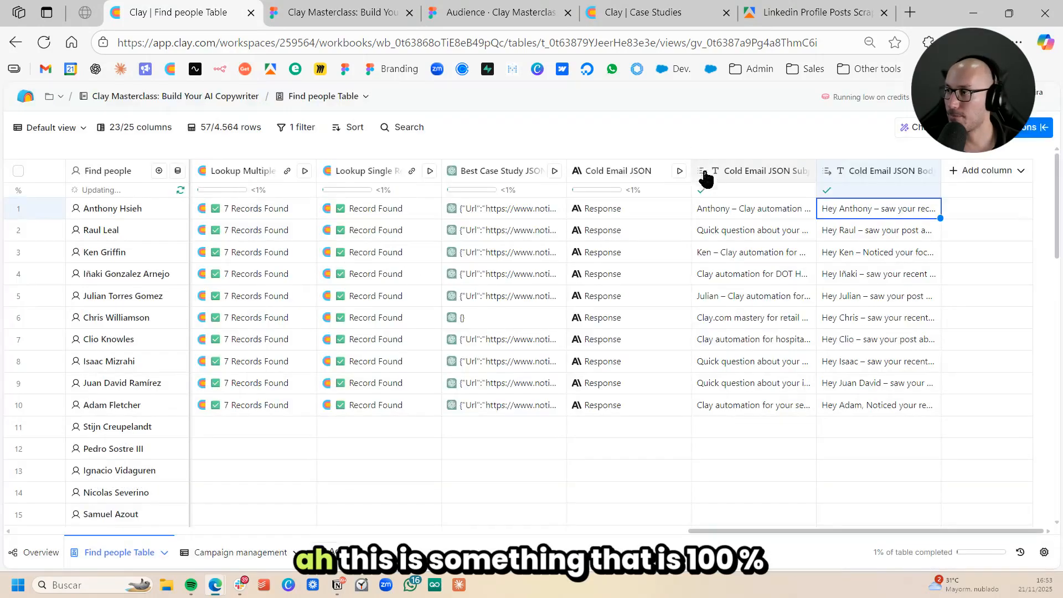
# - Review the full Cold Email JSON Body for row 3 in the expanded view and close it
pyautogui.click(833, 254)
pyautogui.click(832, 258)
pyautogui.click(982, 306)
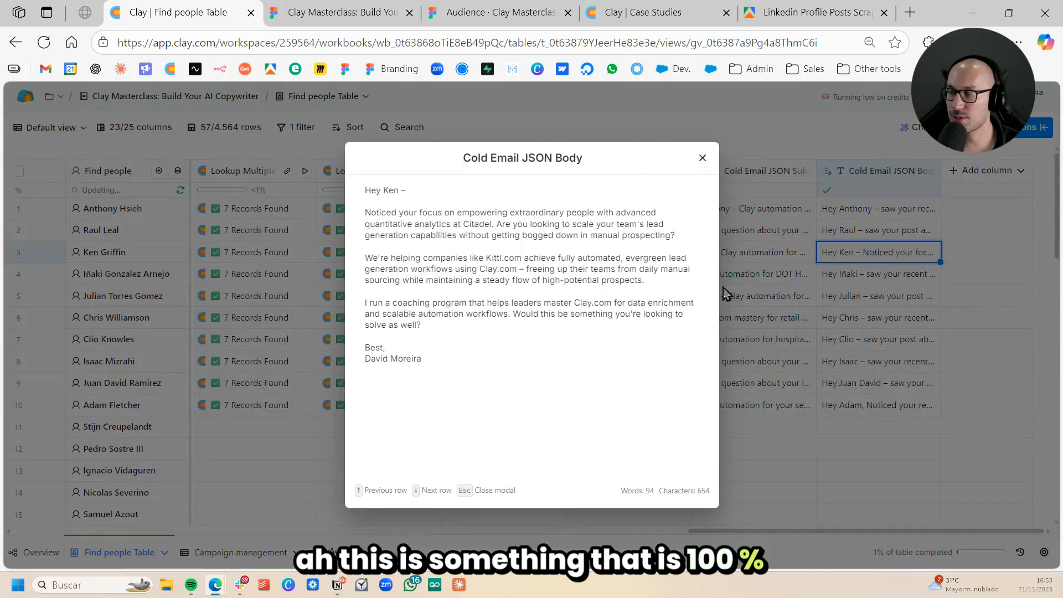
pyautogui.press('Escape')
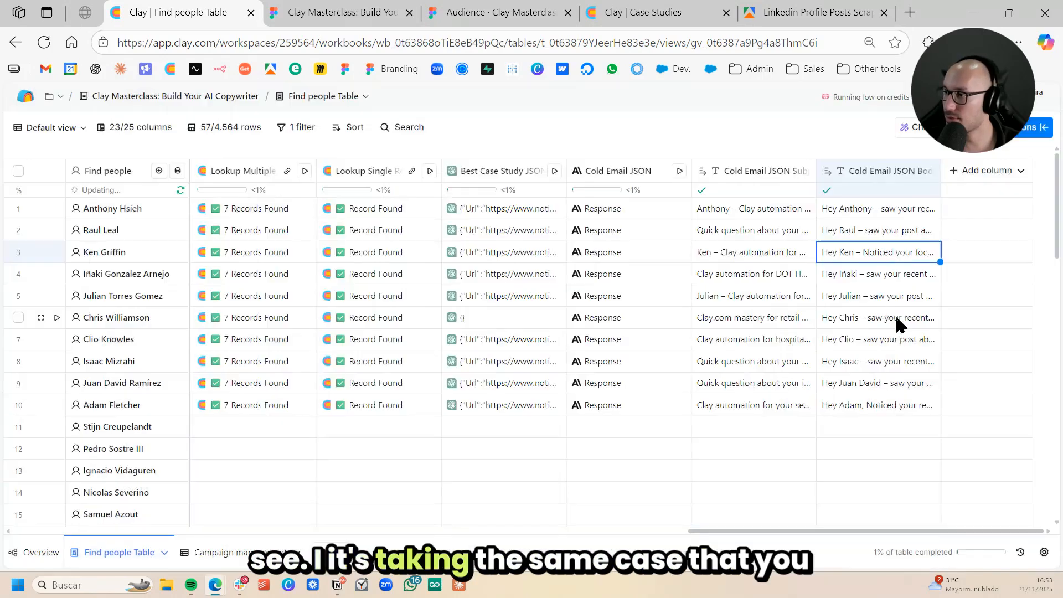
# - Expand row 6's Cold Email JSON Body and examine how it reads for a lead with an empty case study
pyautogui.click(889, 320)
pyautogui.click(889, 320)
pyautogui.click(981, 372)
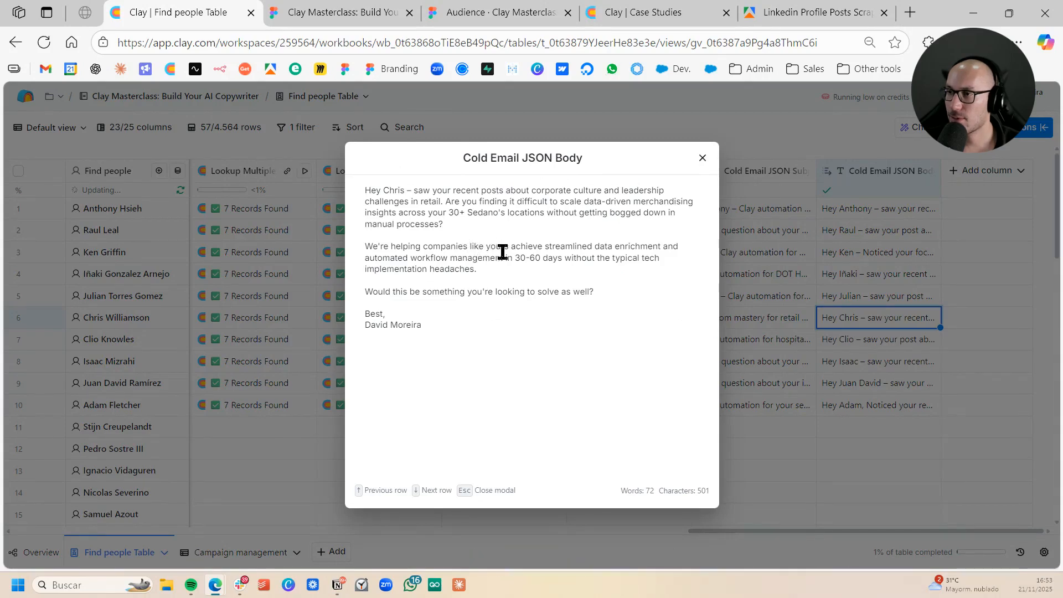
pyautogui.moveTo(486, 203); pyautogui.dragTo(633, 297)
pyautogui.click(633, 297)
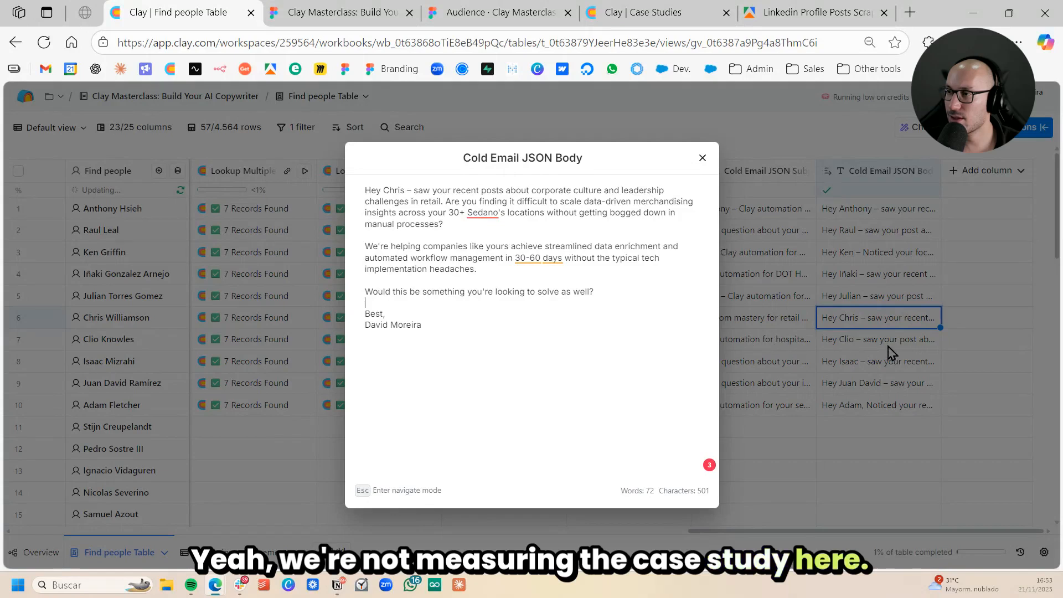
# - Expand row 8's Cold Email JSON Body, examine which case study it references, and close it
pyautogui.click(897, 365)
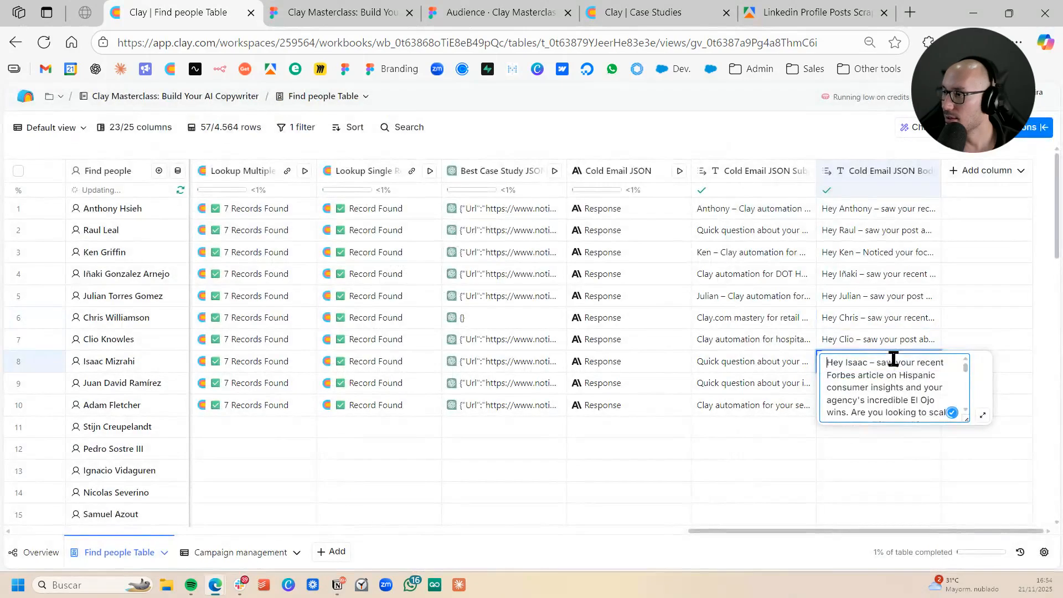
pyautogui.click(970, 418)
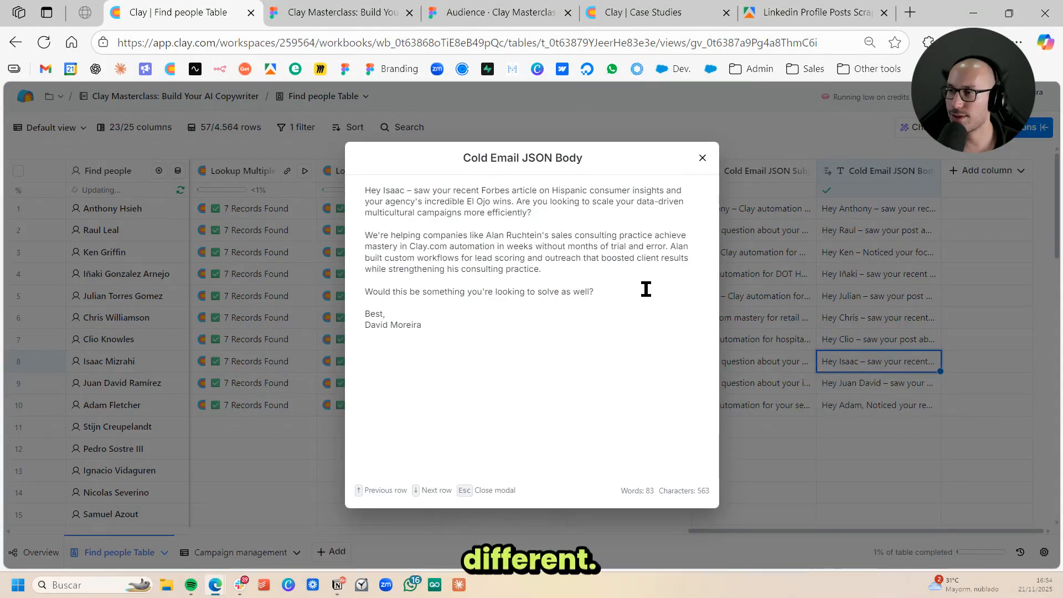
pyautogui.moveTo(408, 234); pyautogui.dragTo(570, 258)
pyautogui.click(571, 288)
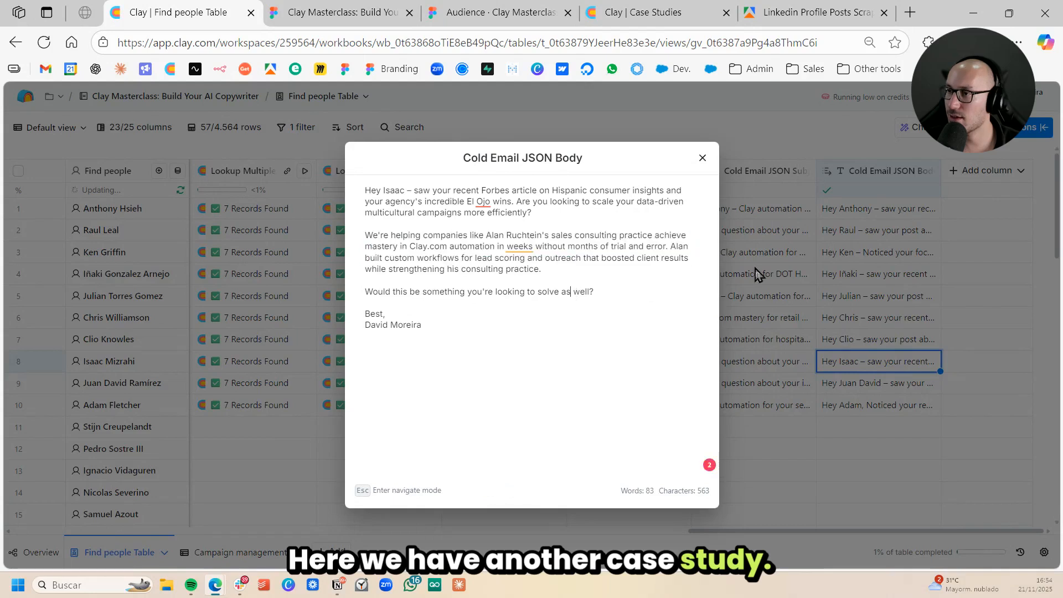
pyautogui.click(815, 334)
# - Check the full Cold Email JSON Body for row 10 and close it
pyautogui.click(888, 397)
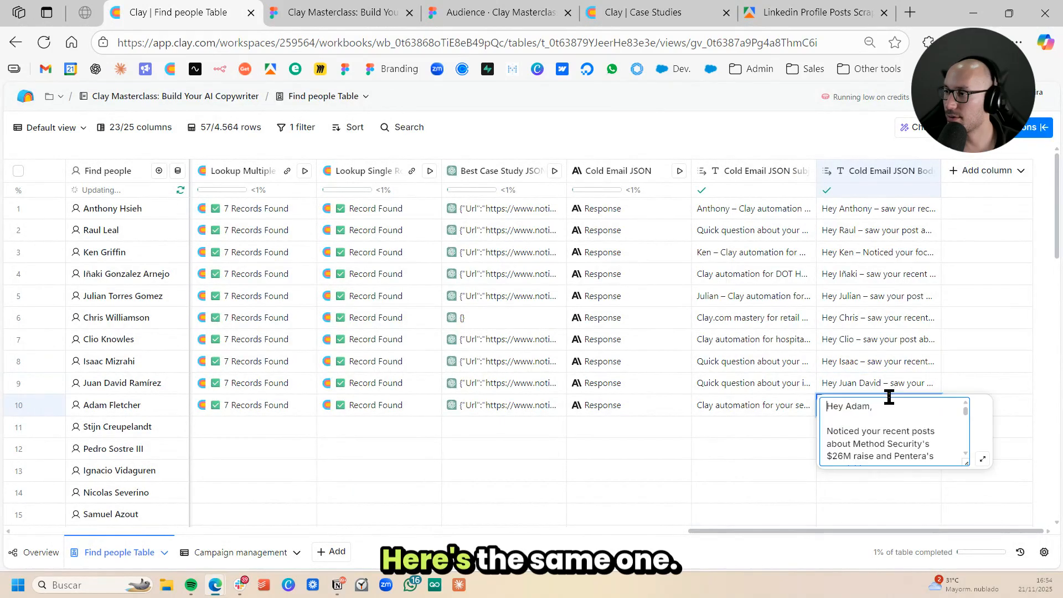
pyautogui.click(983, 461)
pyautogui.click(852, 370)
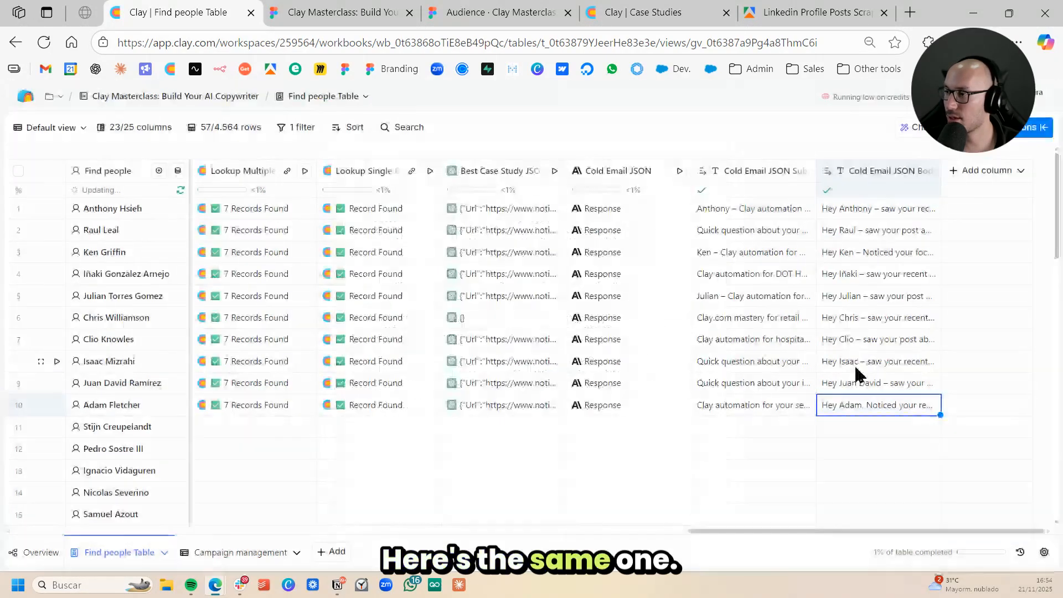
# - Expand row 9's Cold Email JSON Body, read its case study and coaching program paragraphs, and return to the table
pyautogui.doubleClick(869, 383)
pyautogui.click(977, 436)
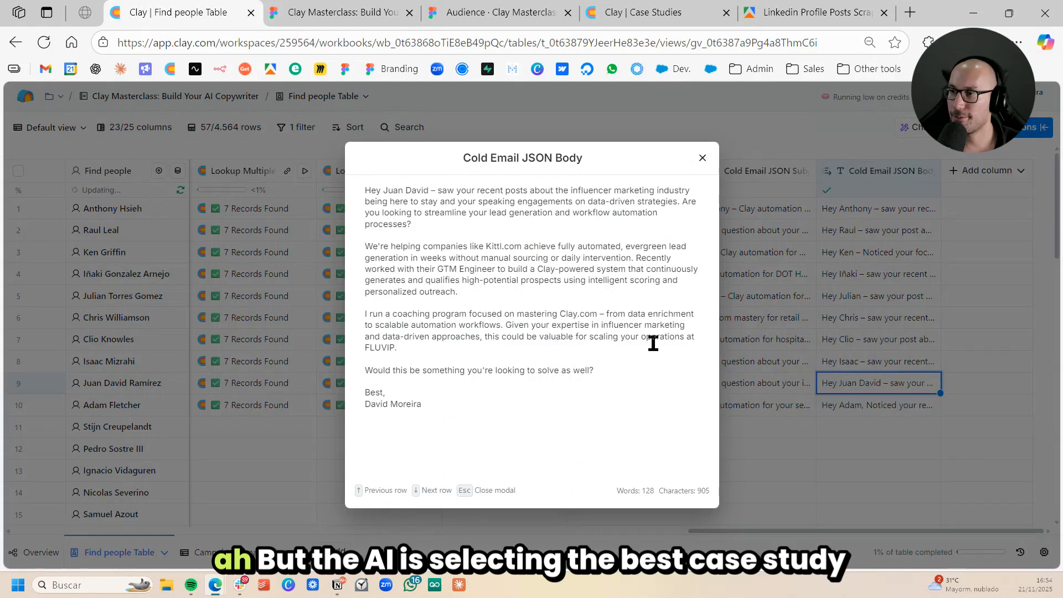
pyautogui.moveTo(469, 247); pyautogui.dragTo(520, 325)
pyautogui.click(528, 357)
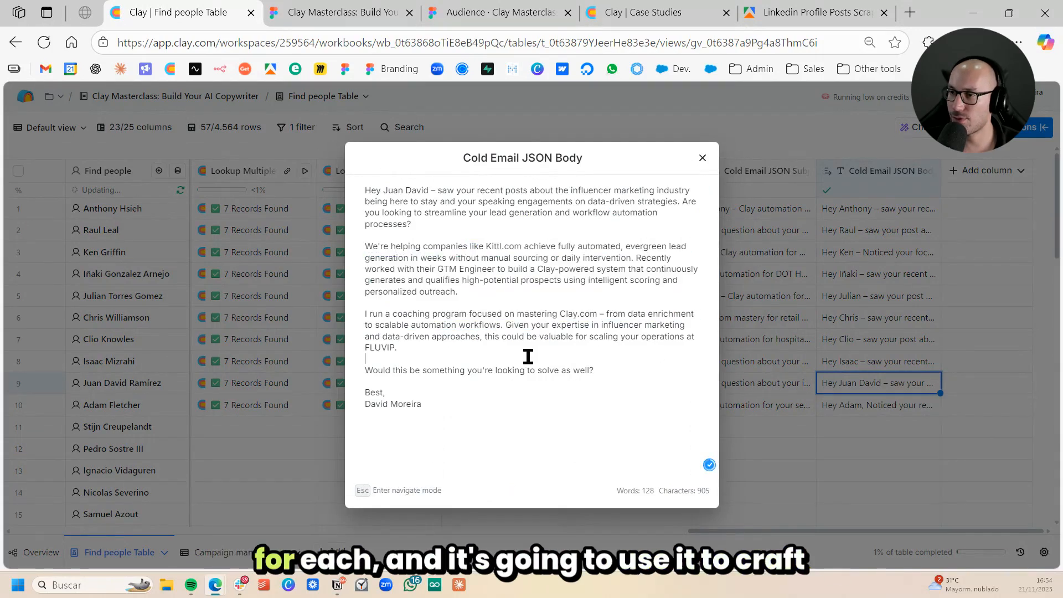
pyautogui.click(703, 158)
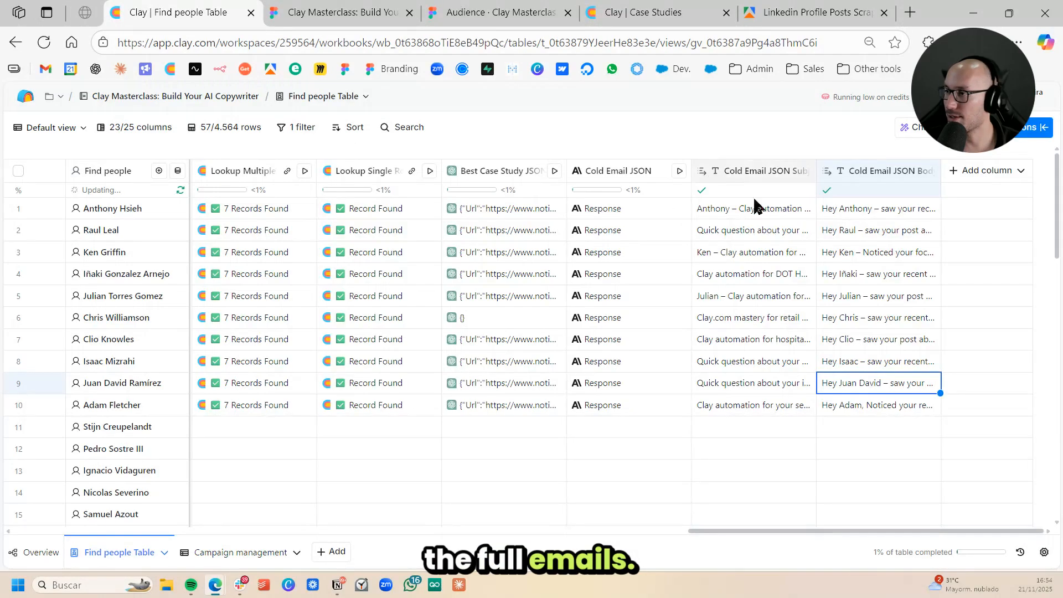
pyautogui.click(869, 277)
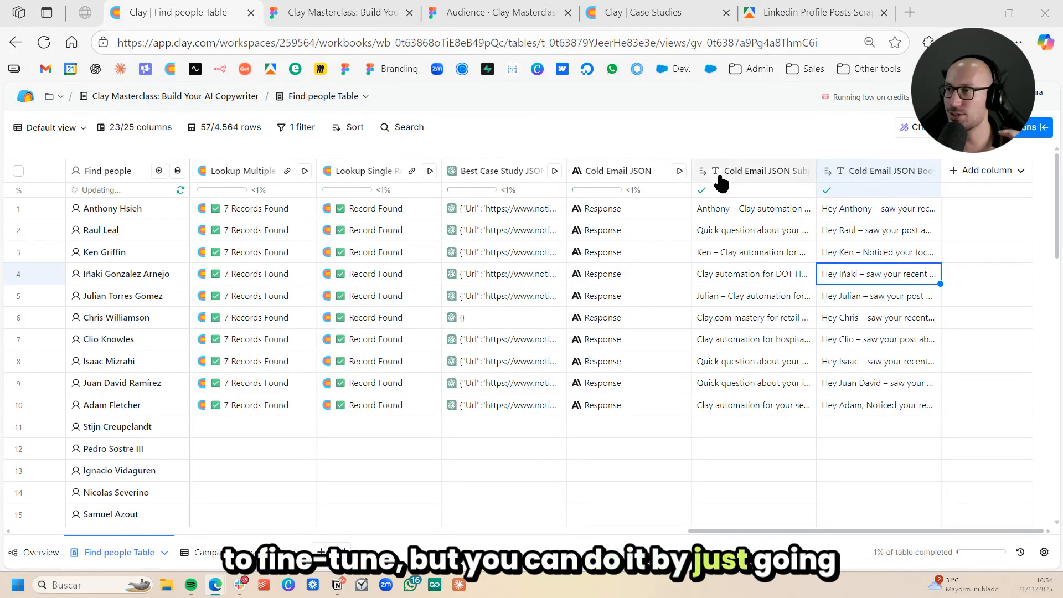
# - Open the Cold Email JSON column's settings and review its prompt from the objective and instructions through the constraints, error handling and examples
pyautogui.click(601, 172)
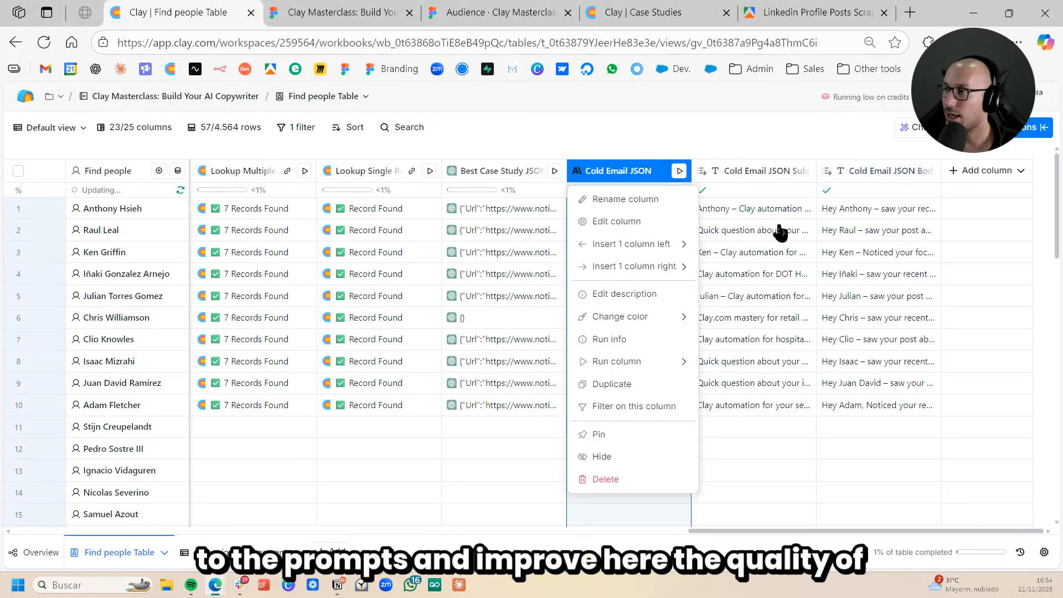
pyautogui.click(616, 221)
pyautogui.scroll(-5, 924, 249)
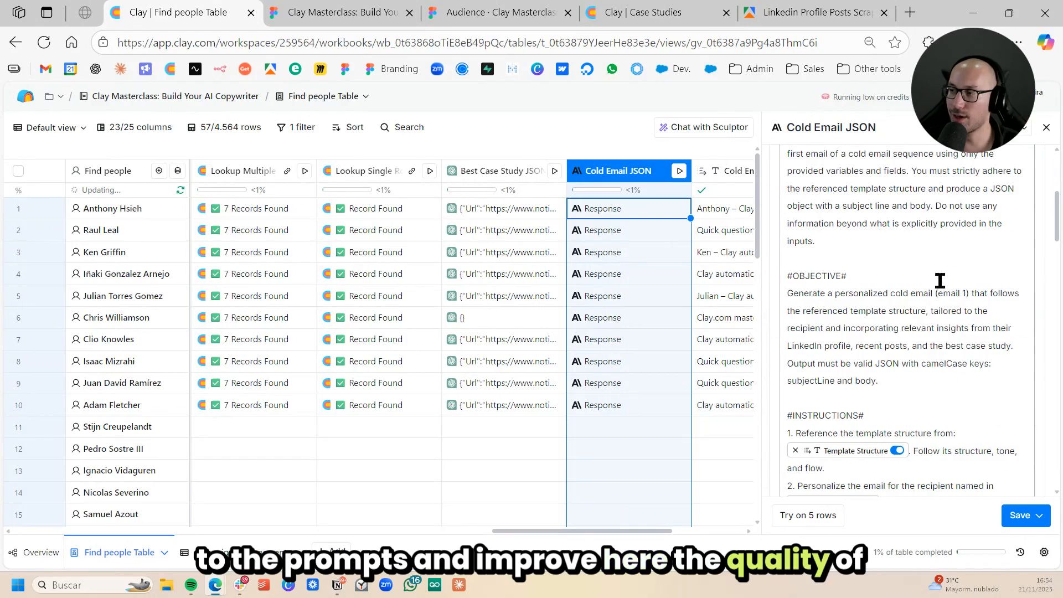
pyautogui.scroll(-7, 939, 281)
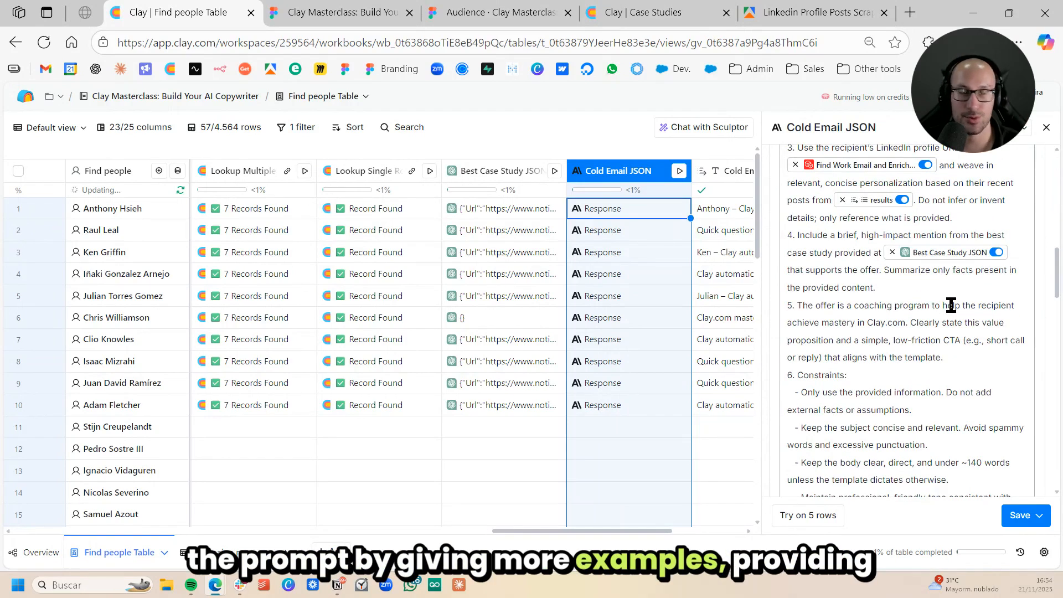
pyautogui.scroll(-4, 949, 303)
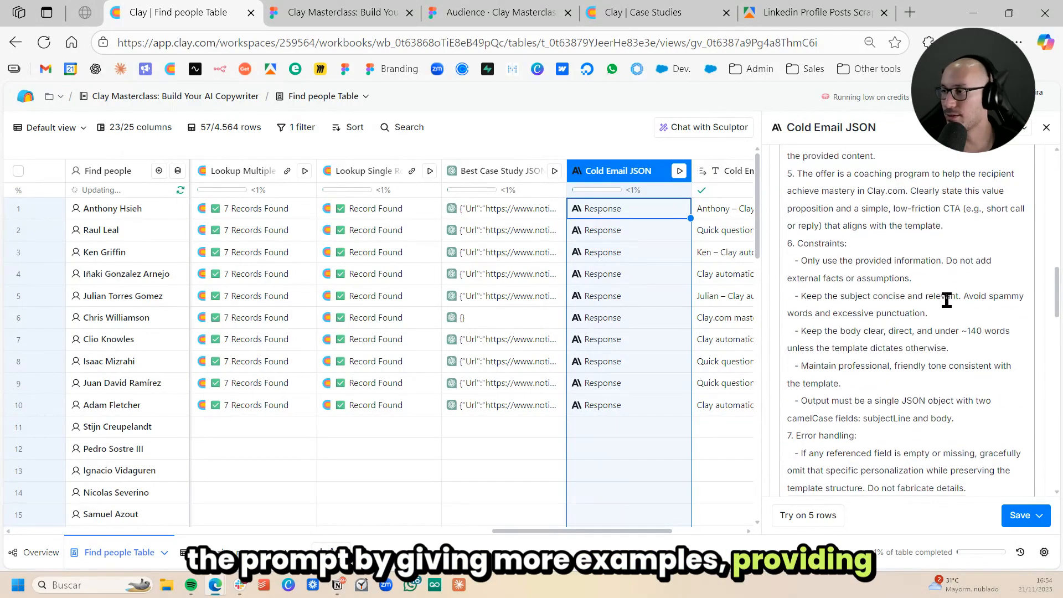
pyautogui.scroll(-2, 946, 300)
pyautogui.scroll(-2, 949, 297)
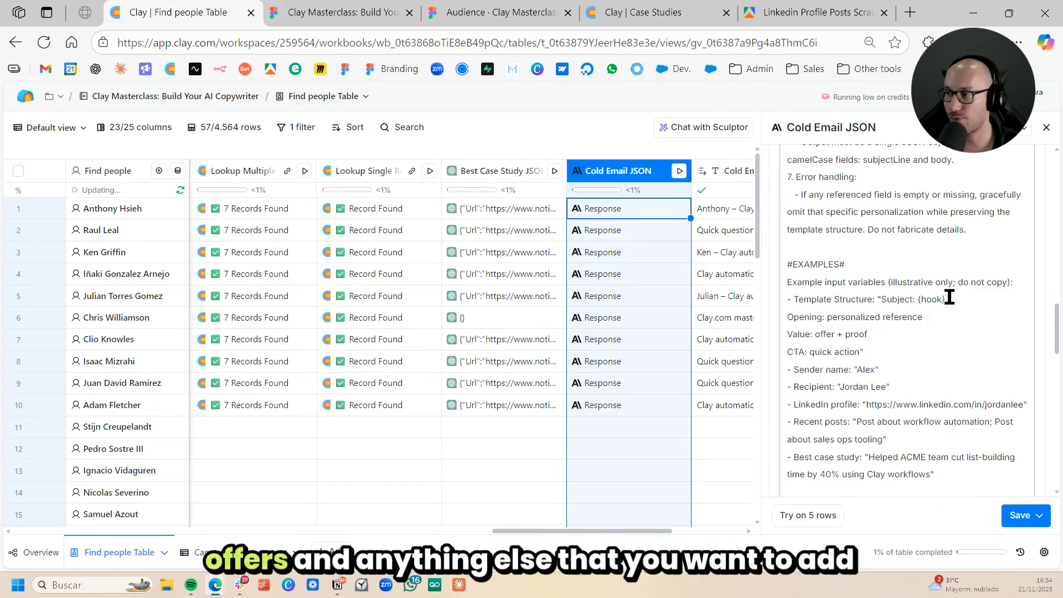
pyautogui.scroll(-5, 949, 297)
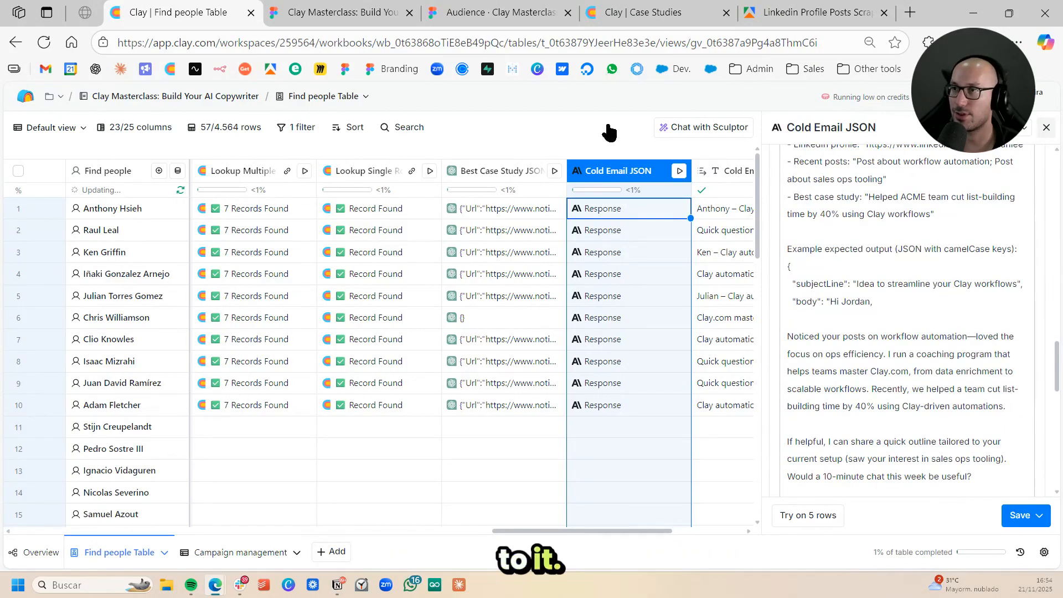
# - Switch to the Clay Masterclass audience deck in Figma, advance to the "What You Just Saw Working" slide and show it full screen
pyautogui.click(356, 12)
pyautogui.click(486, 10)
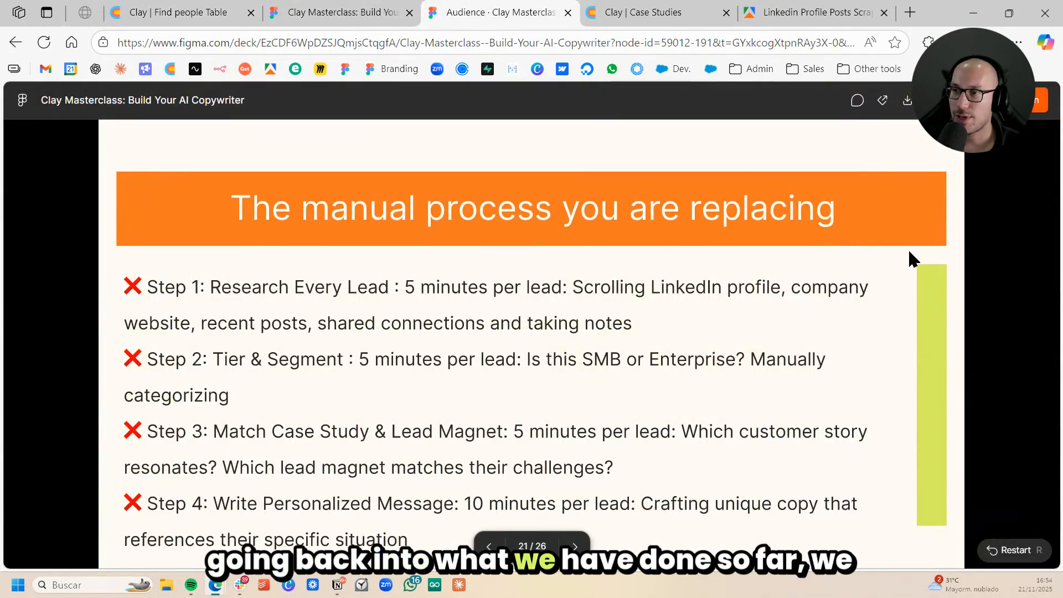
pyautogui.press('Right')
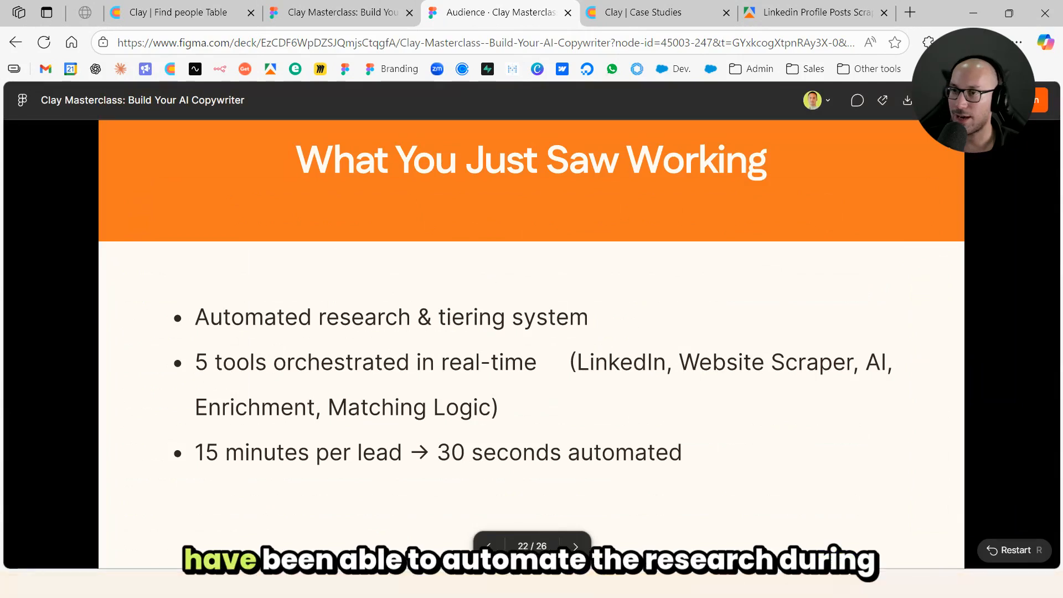
pyautogui.click(932, 100)
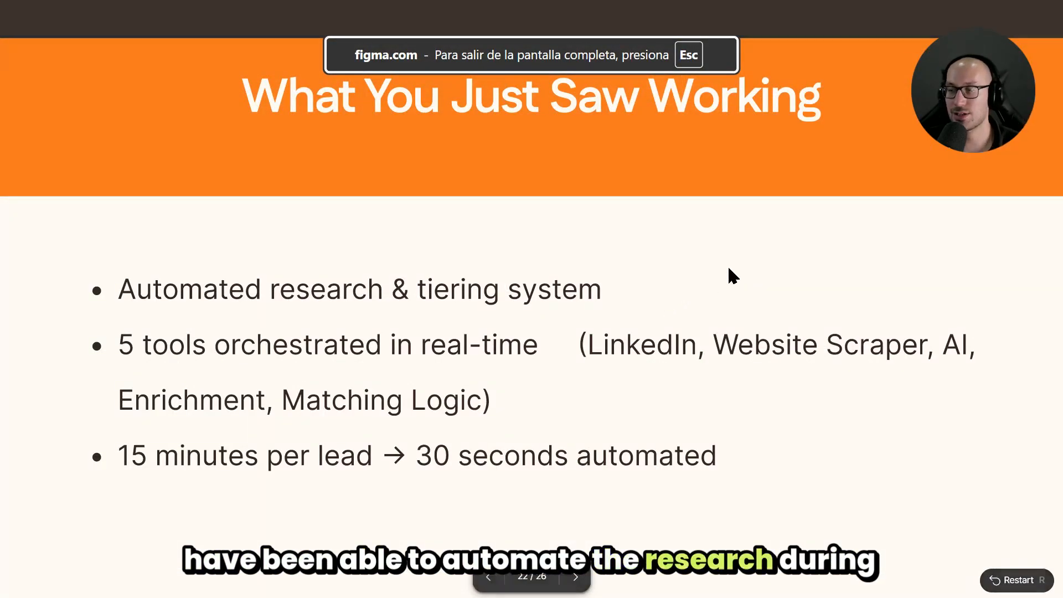